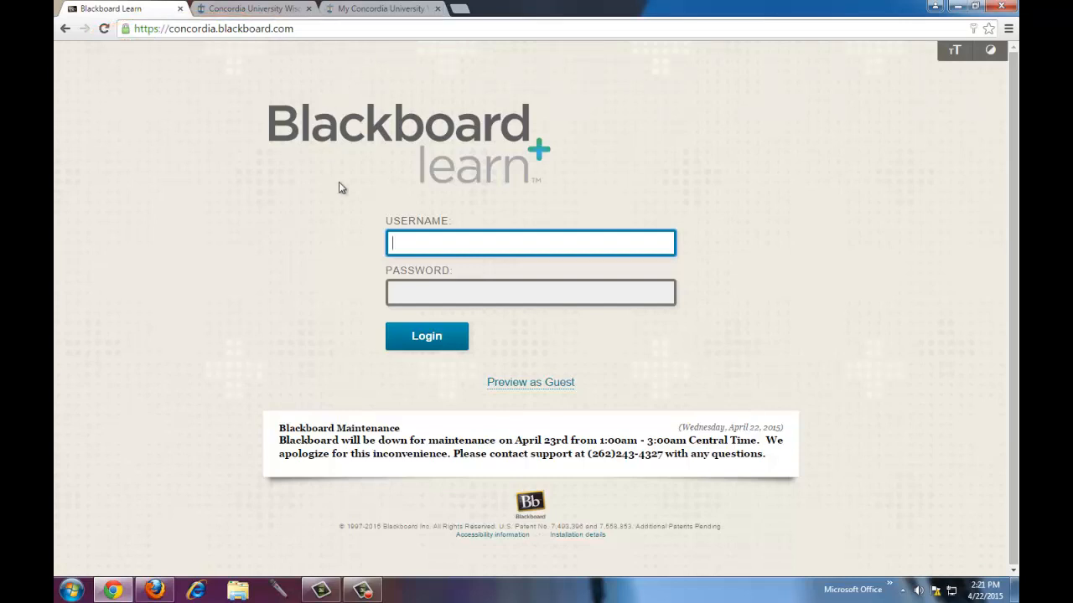
- From the CUW homepage quick links, open Blackboard, then go to the my.cuw.edu portal tab
click(263, 12)
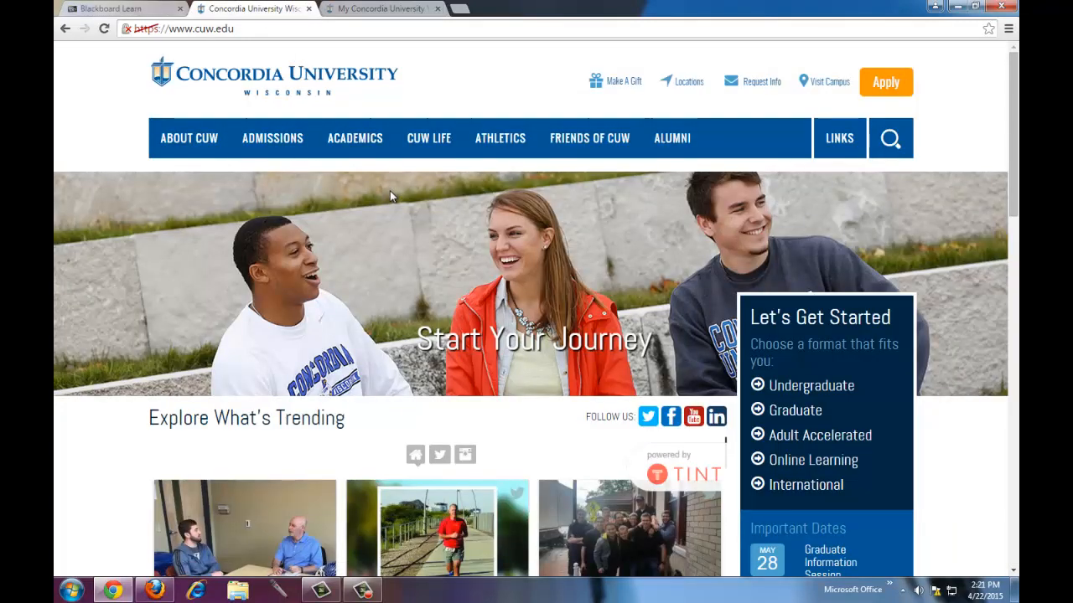
click(840, 144)
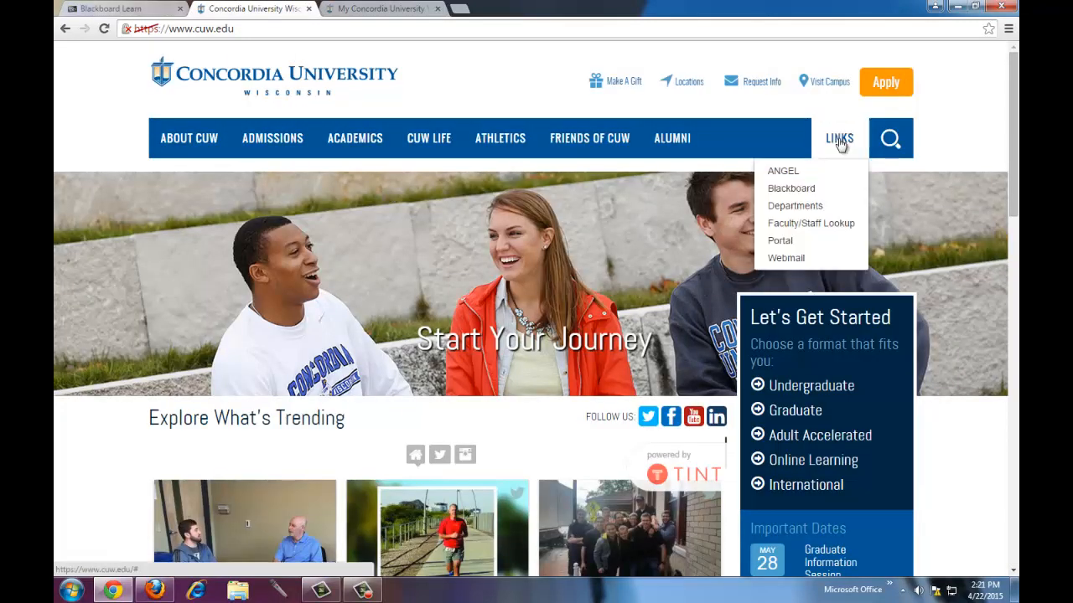
click(806, 193)
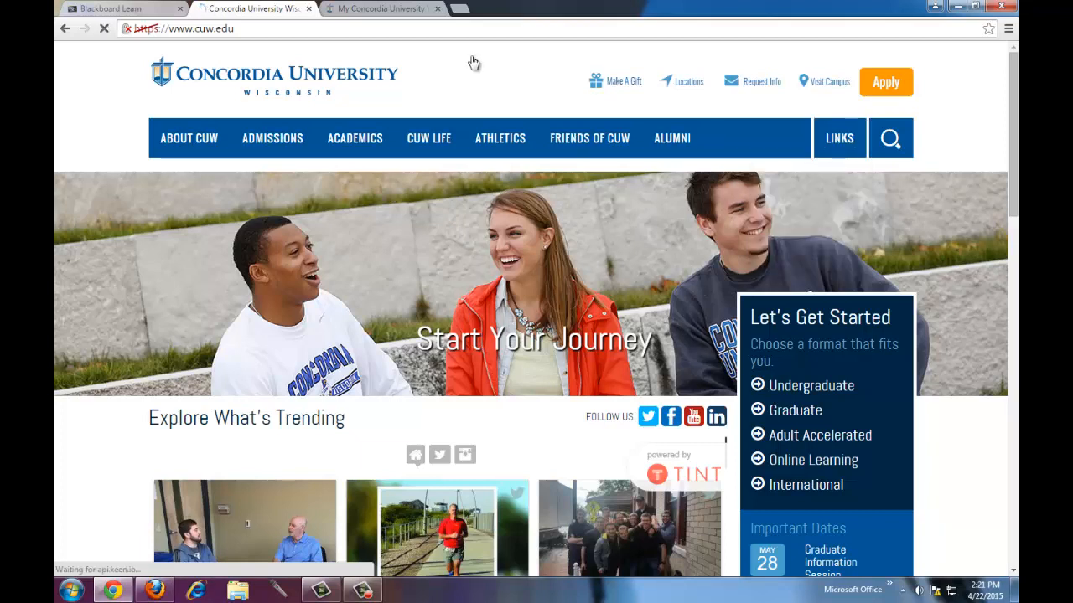
click(379, 9)
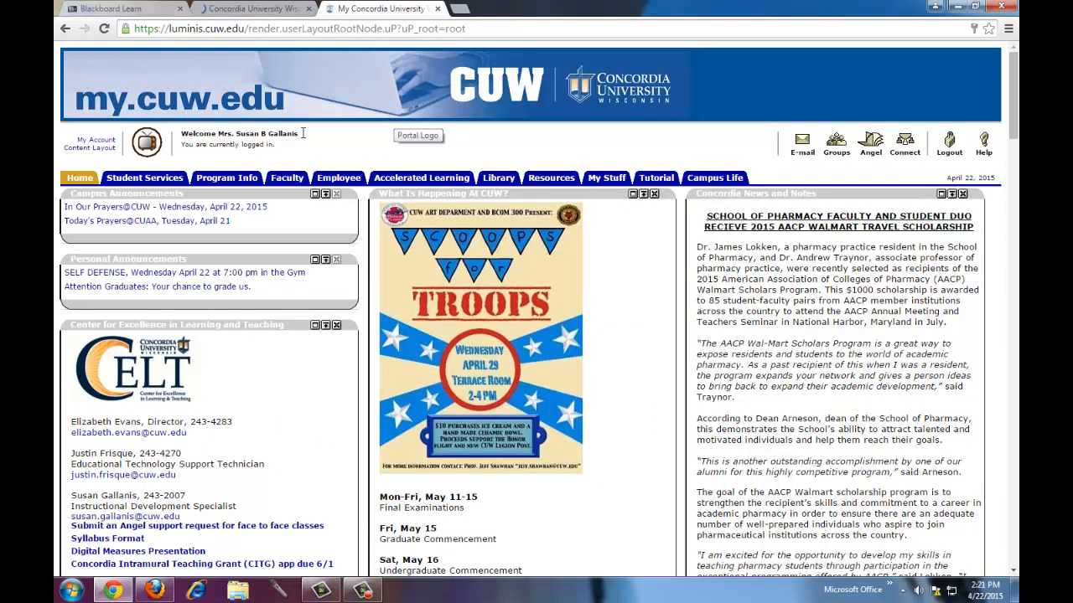
- Review Blackboard for Faculty on the portal's Faculty page, then return to the Blackboard Learn login
click(285, 178)
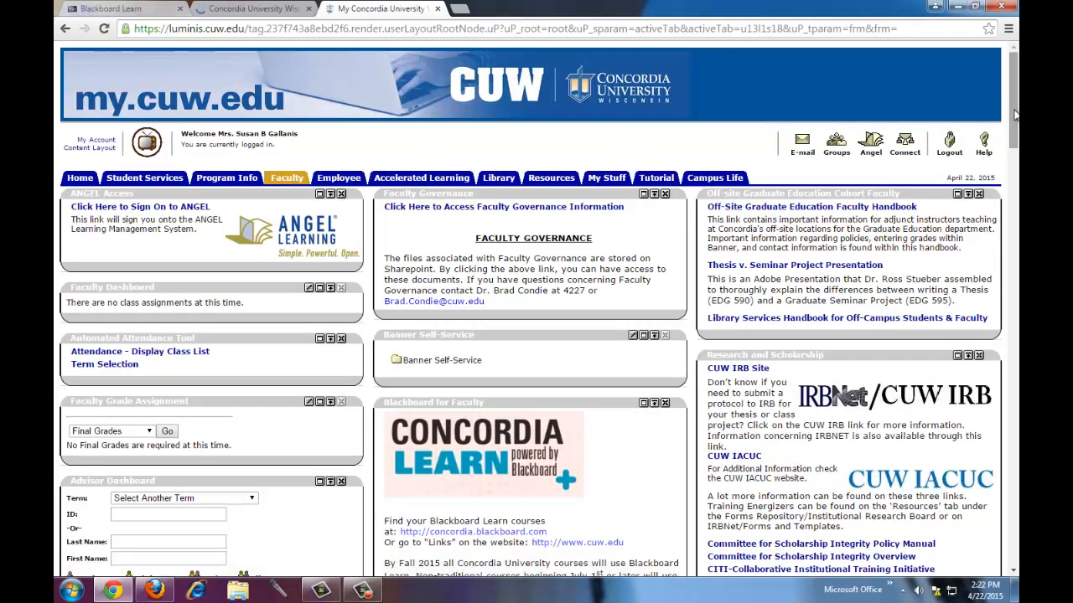
drag(1013, 112, 1015, 173)
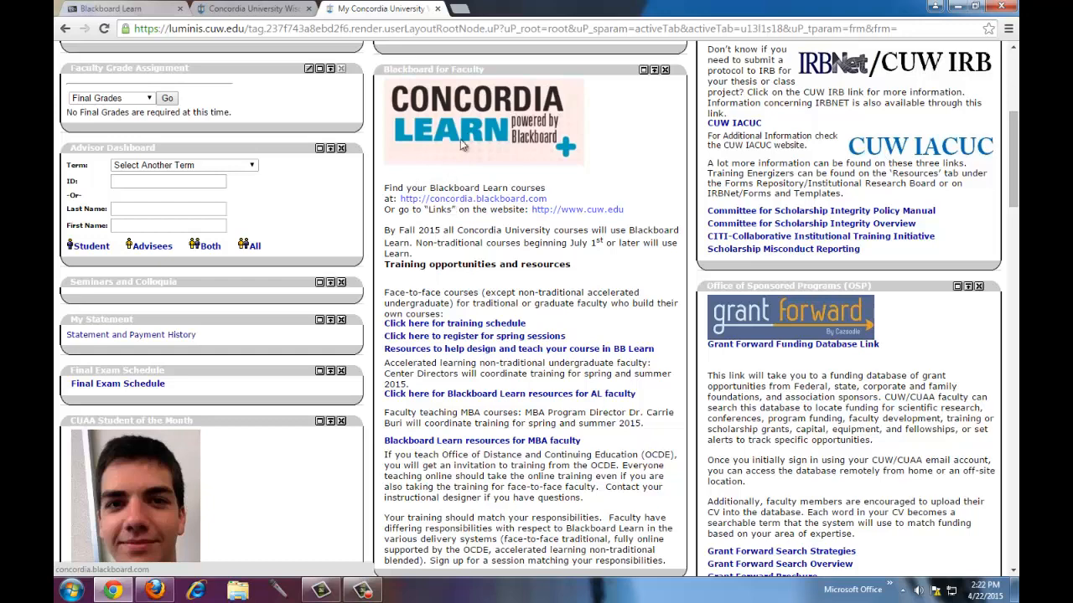
drag(1014, 191, 1016, 127)
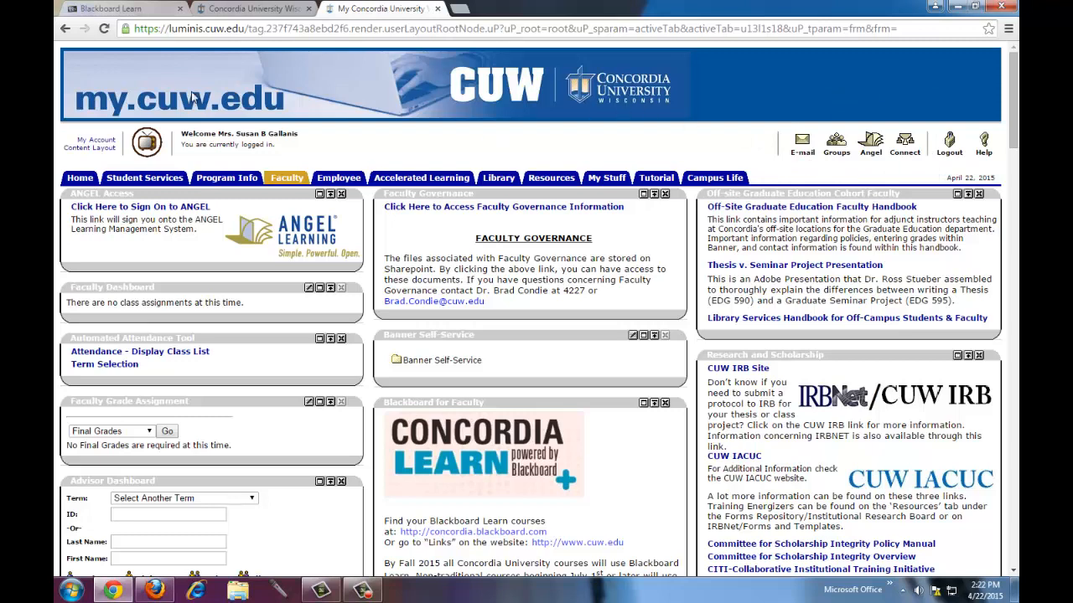
click(127, 10)
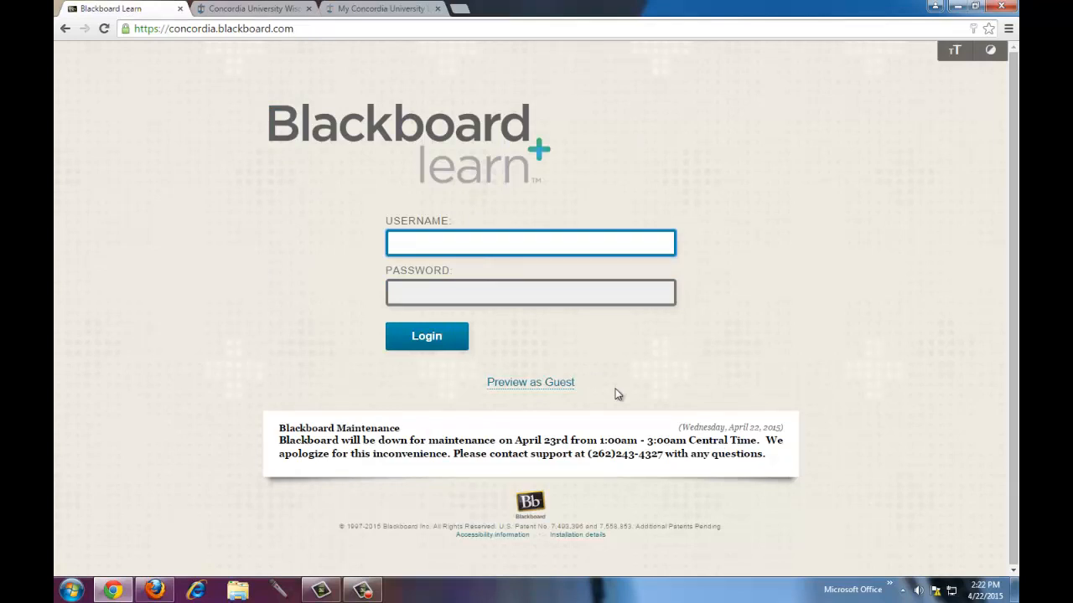
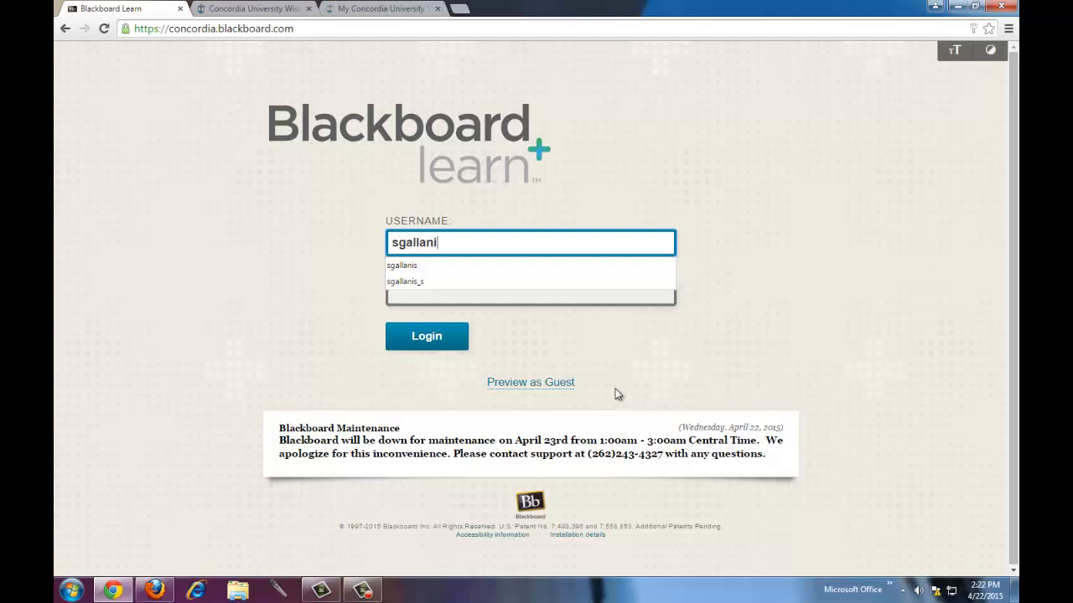
- Log in to Blackboard Learn with the instructor's username and password
key(Tab)
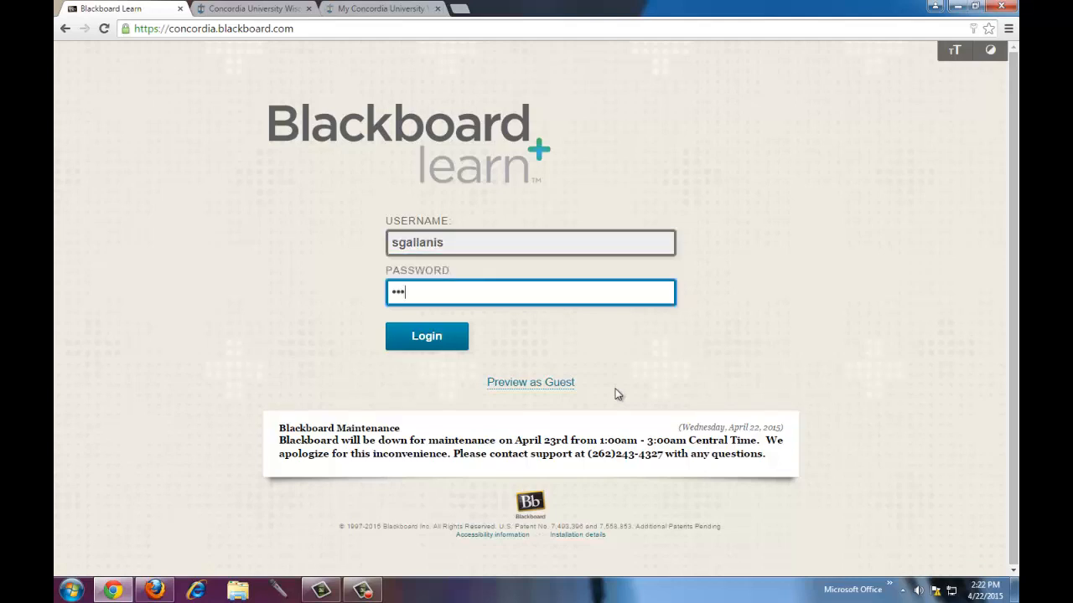
key(Return)
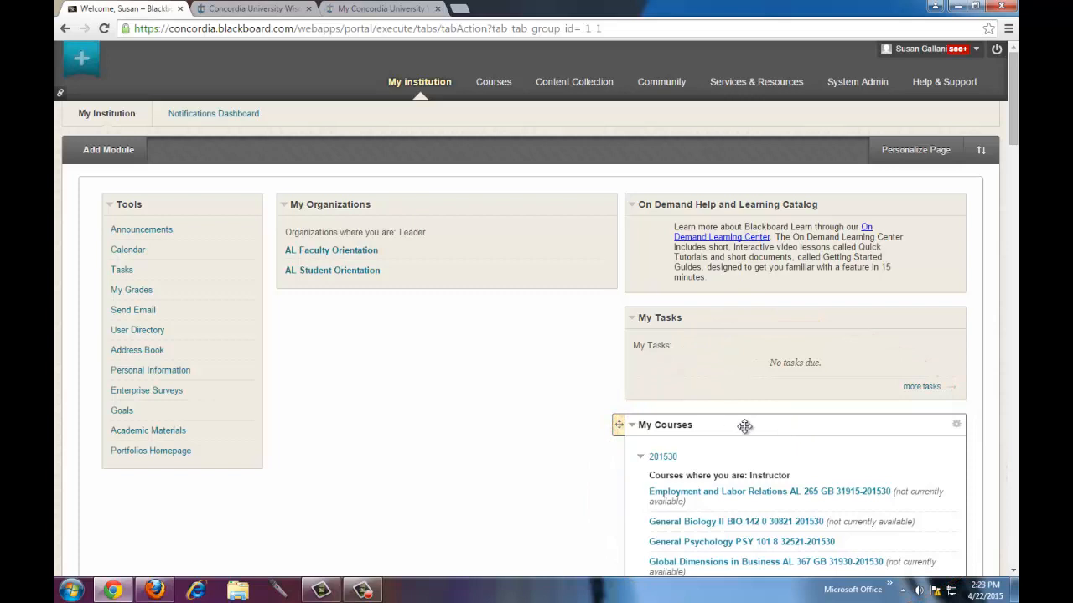
- Move the My Courses module into the middle column and open its module settings
drag(745, 426, 412, 304)
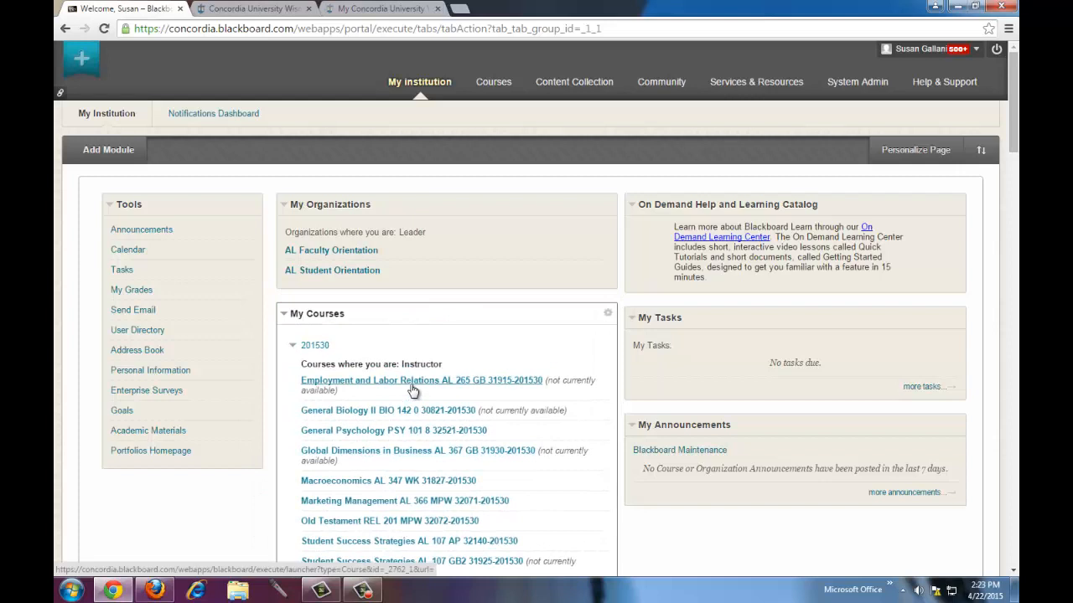
scroll(412, 391, down, 2)
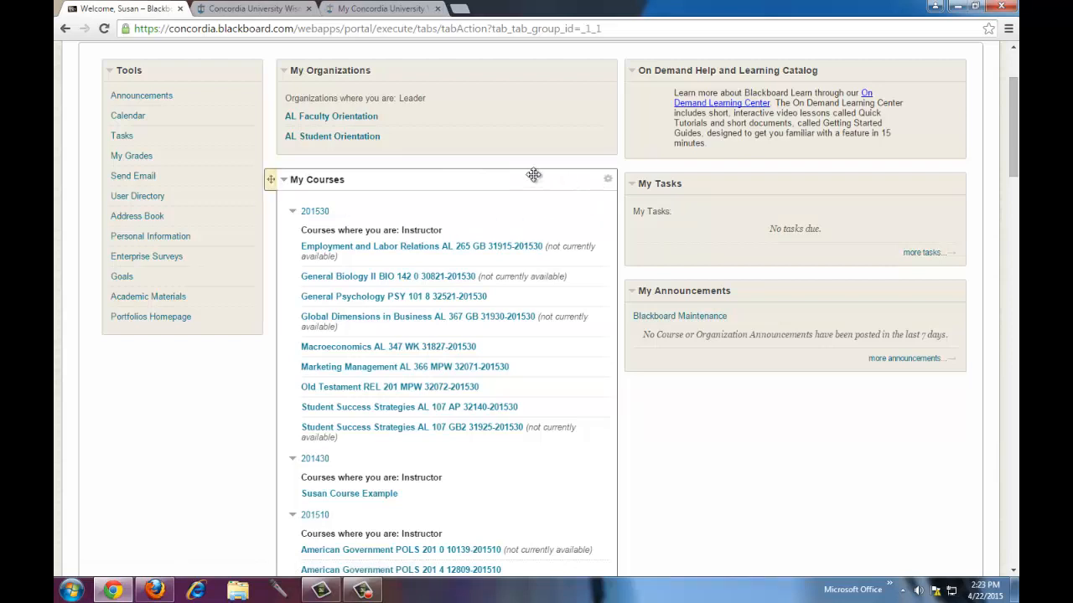
click(607, 181)
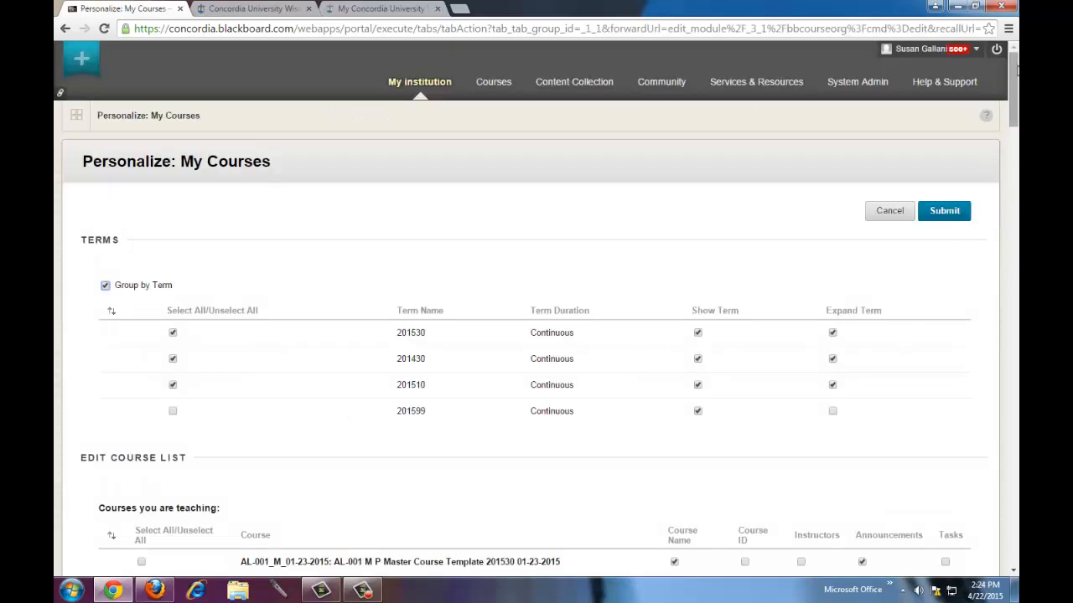
- Look over the Personalize: My Courses term options and submit them
mouse_move(1012, 77)
mouse_down()
mouse_move(1014, 141)
mouse_move(1014, 72)
mouse_up()
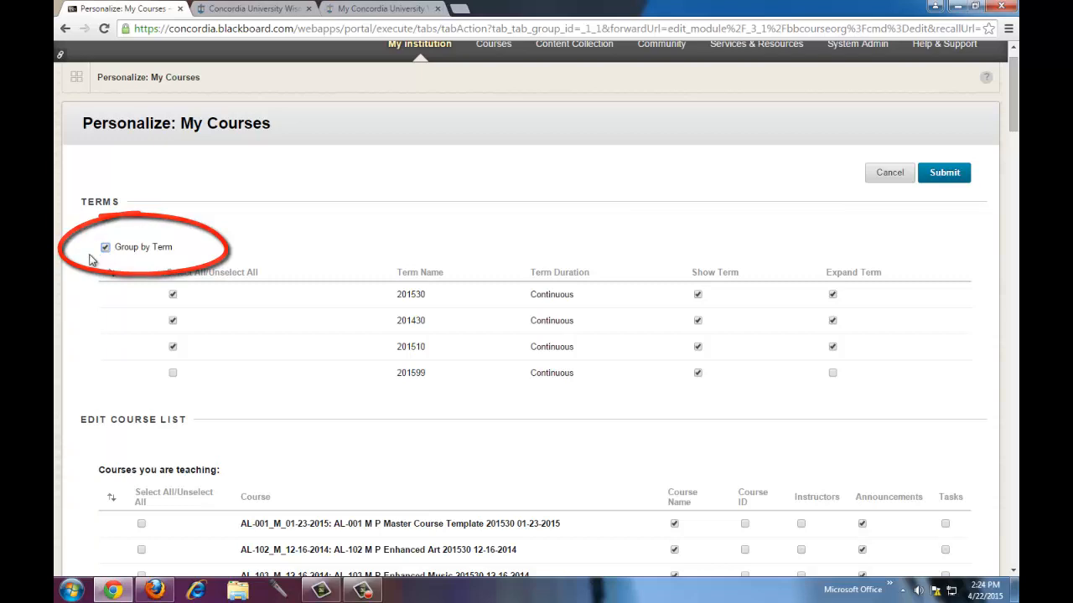
click(937, 173)
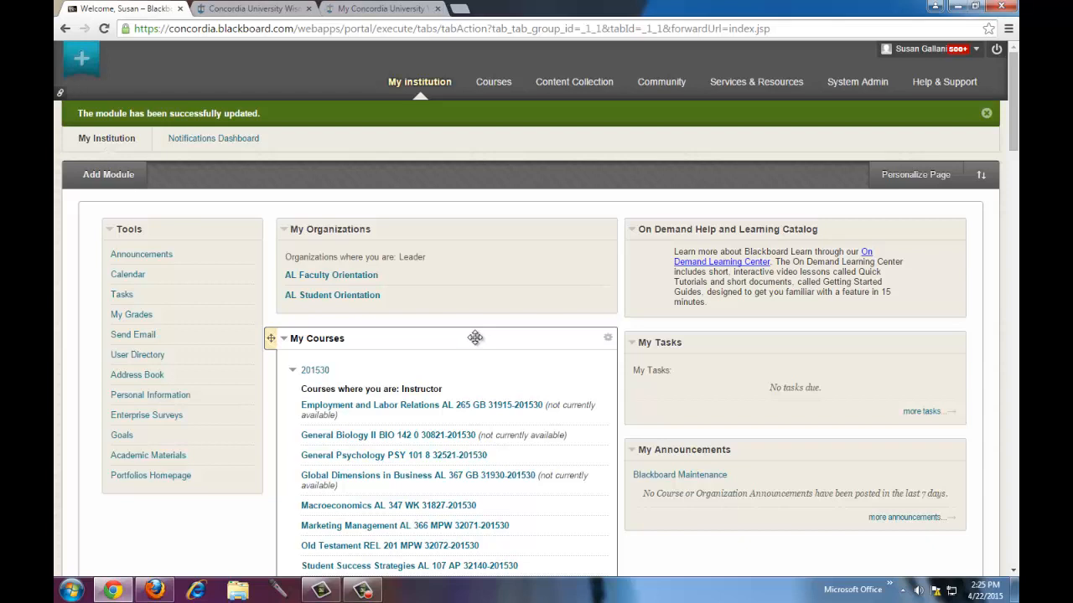
- Collapse and re-expand term 201430 in My Courses, then open its instructor example course
scroll(476, 338, down, 1)
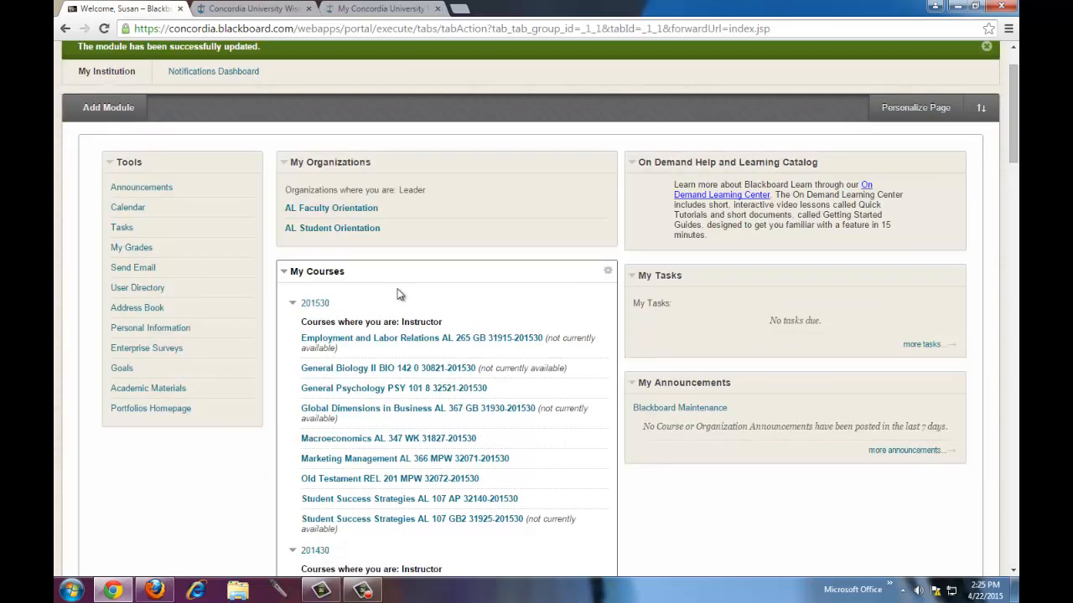
scroll(394, 314, down, 1)
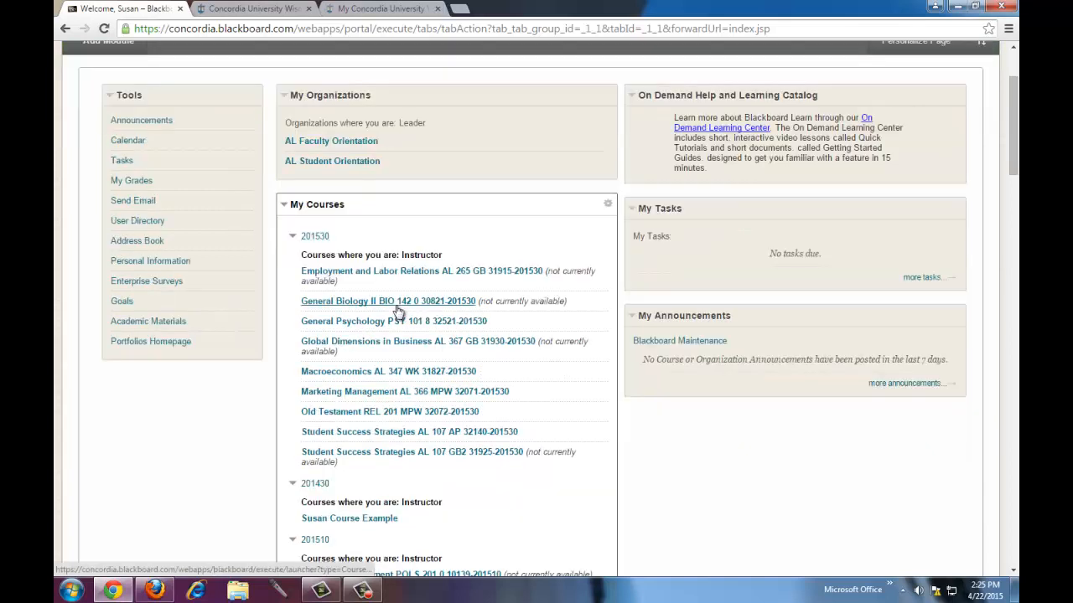
click(315, 485)
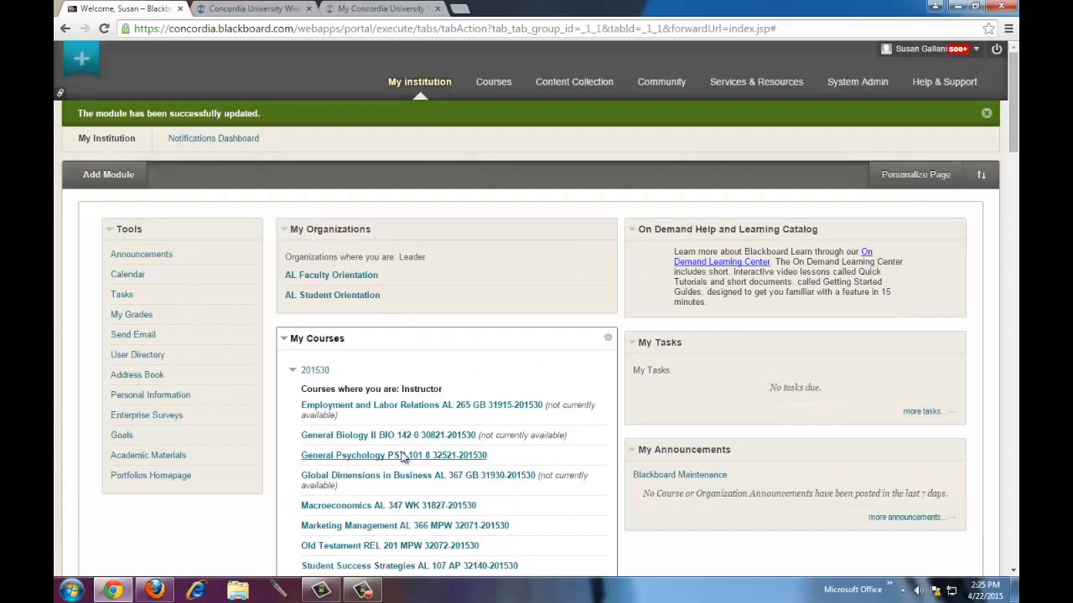
scroll(402, 457, down, 2)
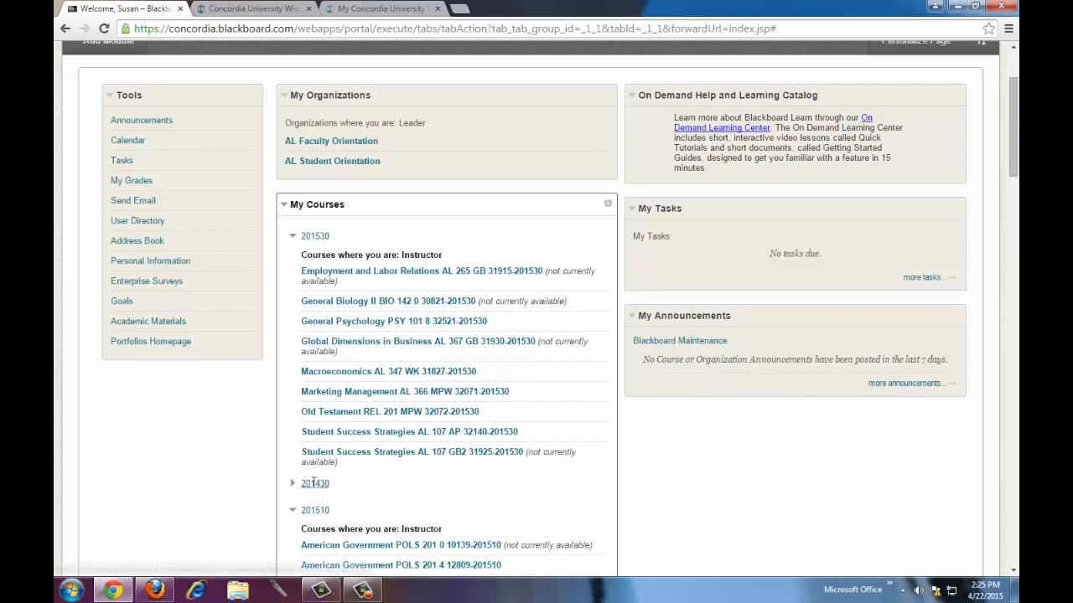
click(315, 483)
scroll(376, 524, down, 2)
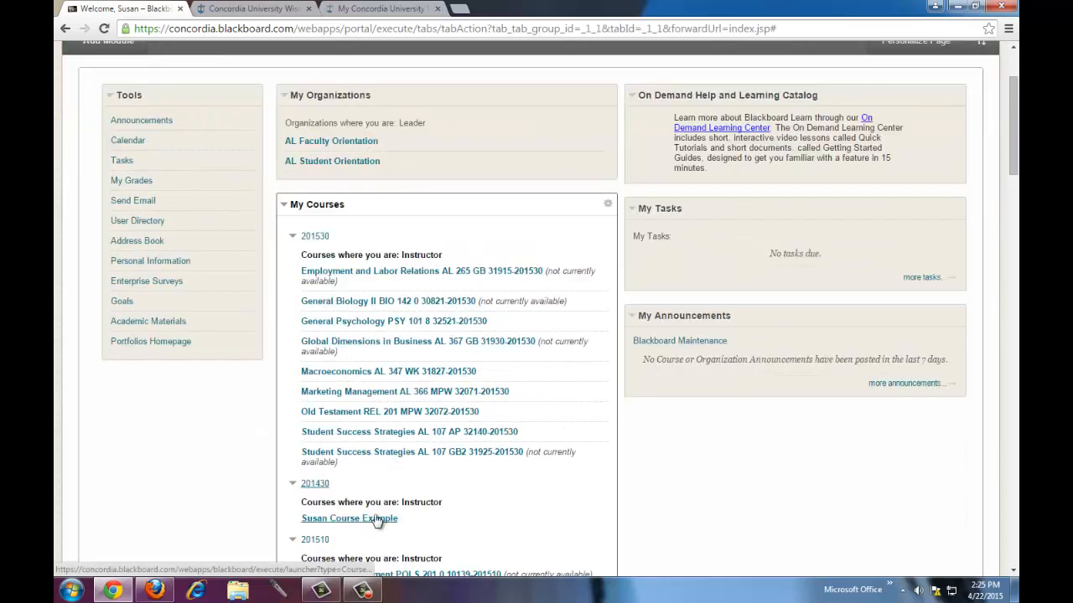
click(375, 519)
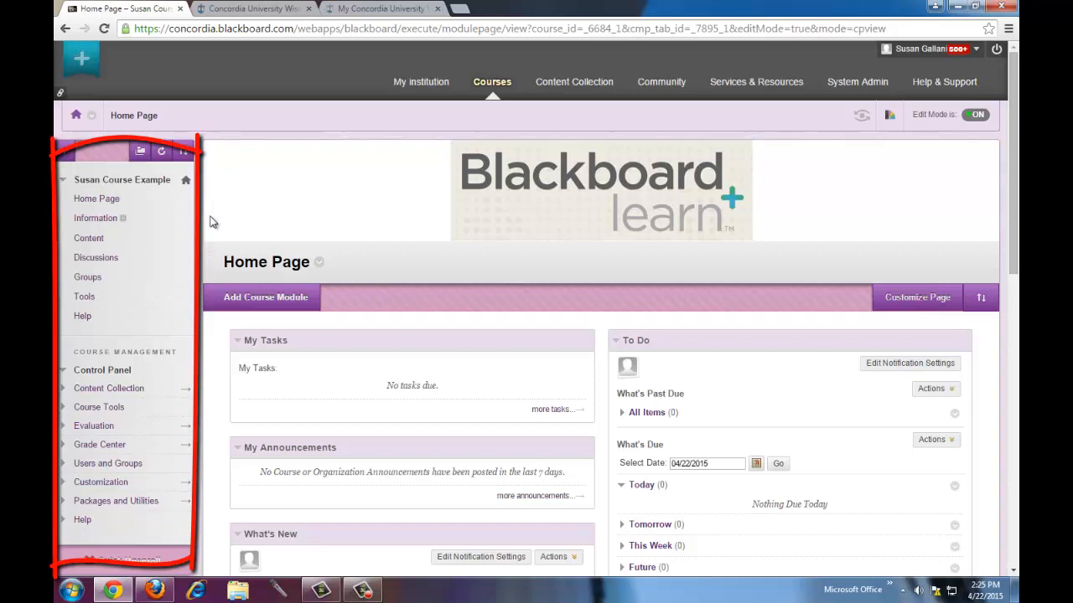
- Open the course's Content area from the left course menu
click(93, 242)
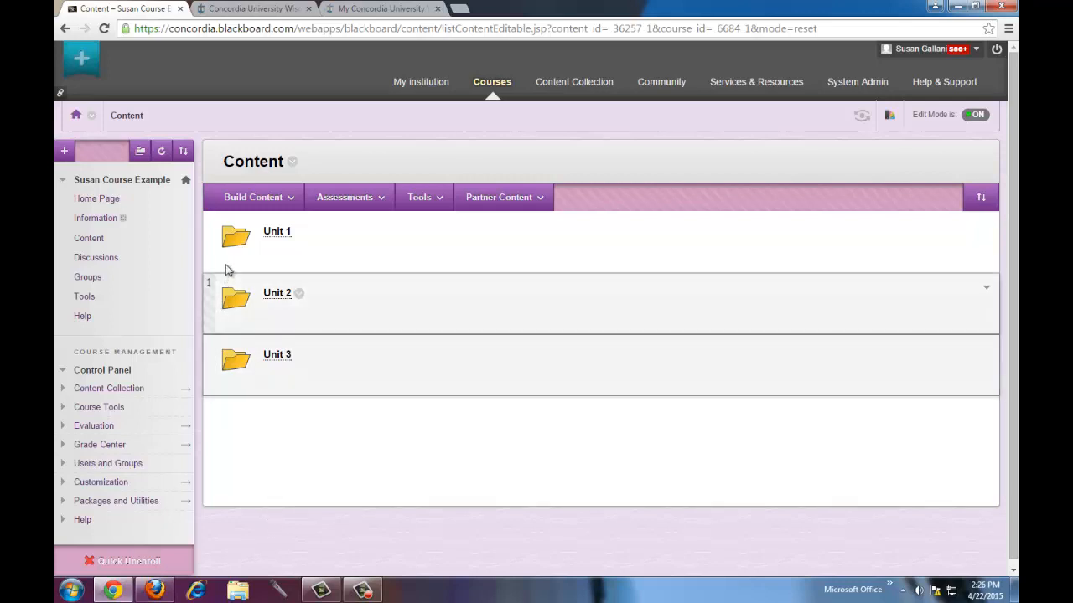
- Browse the Assessments and Build Content menus to see what can be added
click(344, 197)
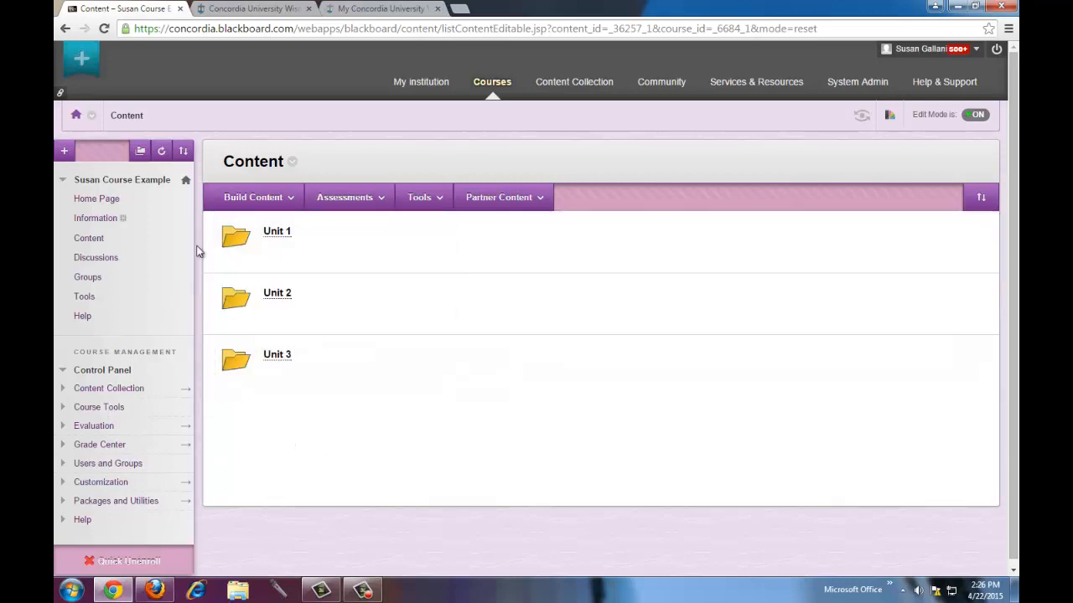
click(251, 197)
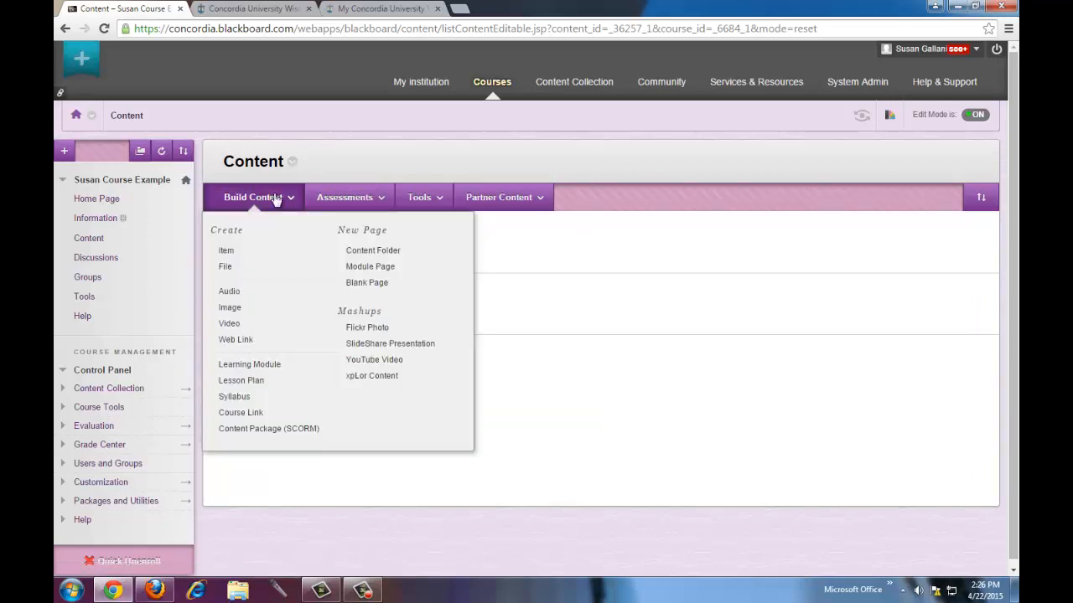
mouse_move(479, 204)
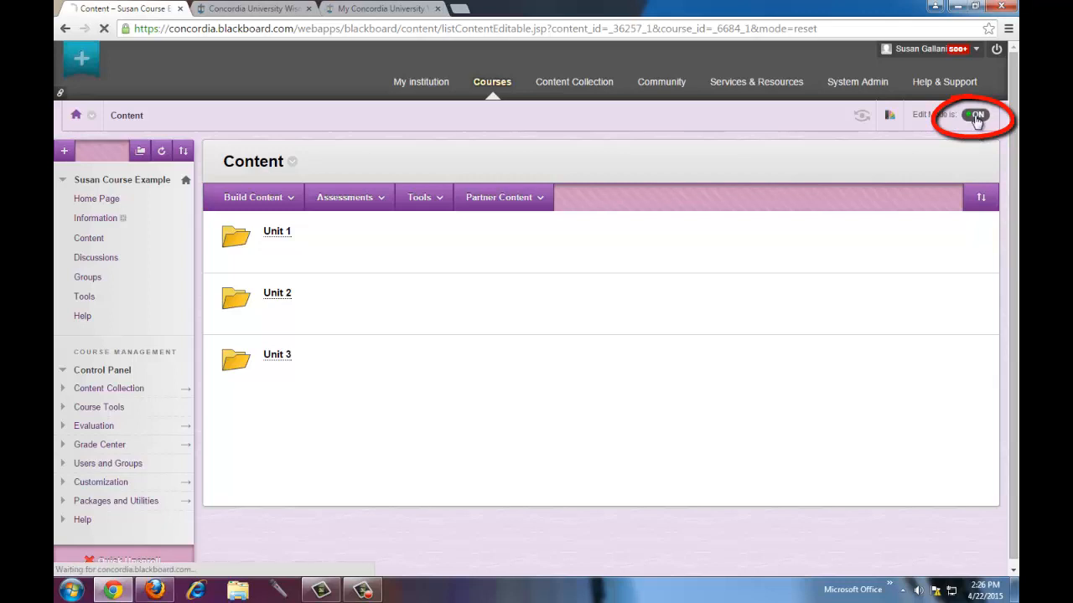
- Turn Edit Mode off to preview as a student, then turn it back on
click(976, 115)
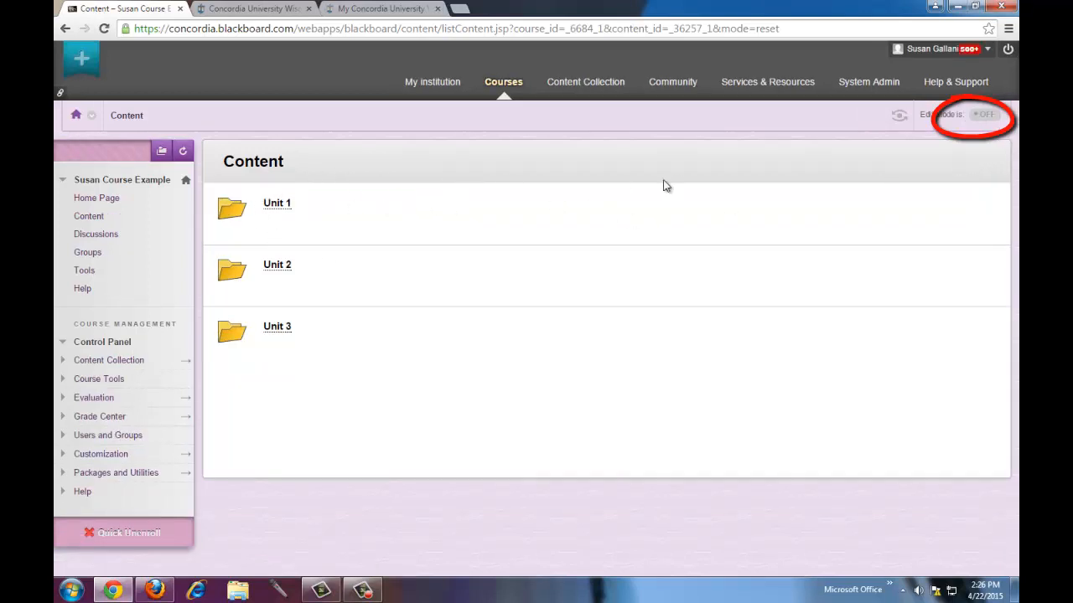
click(985, 122)
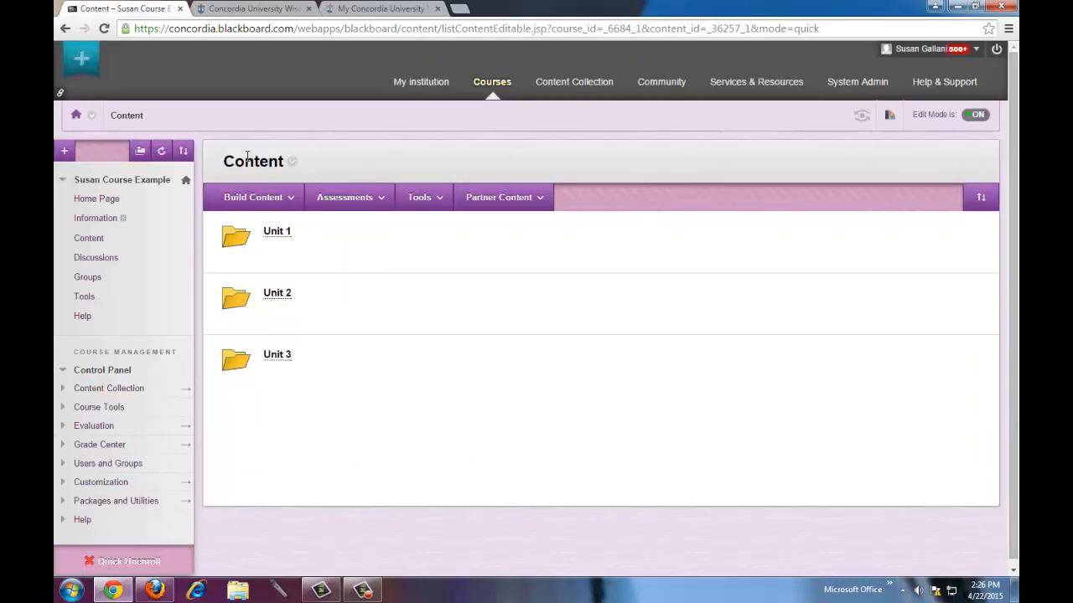
mouse_move(249, 201)
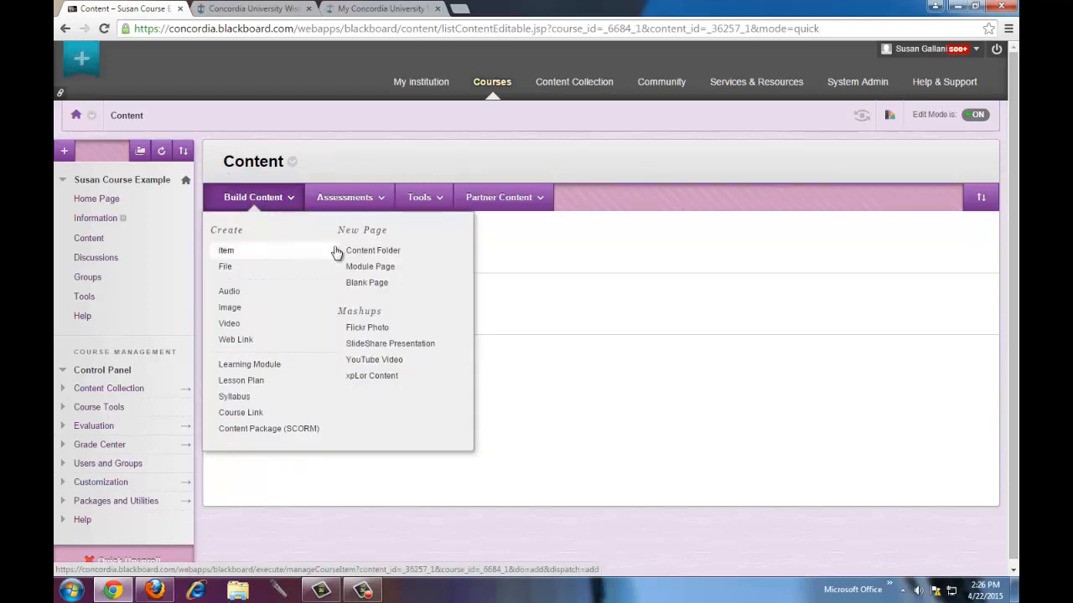
- Create content folder 'Unit 4' with placeholder description text and no display date restrictions
click(399, 253)
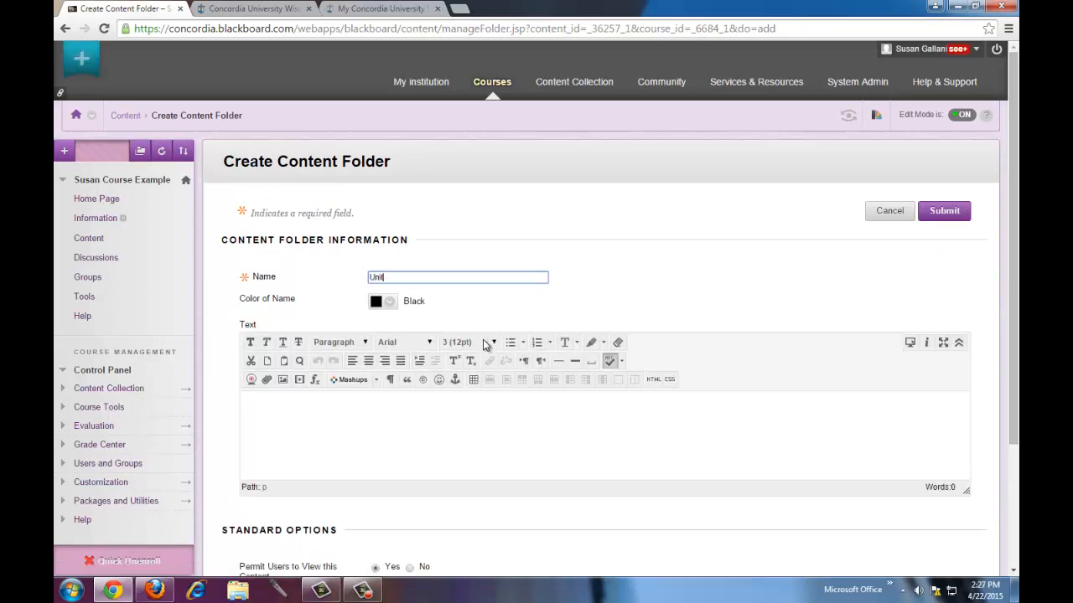
click(436, 409)
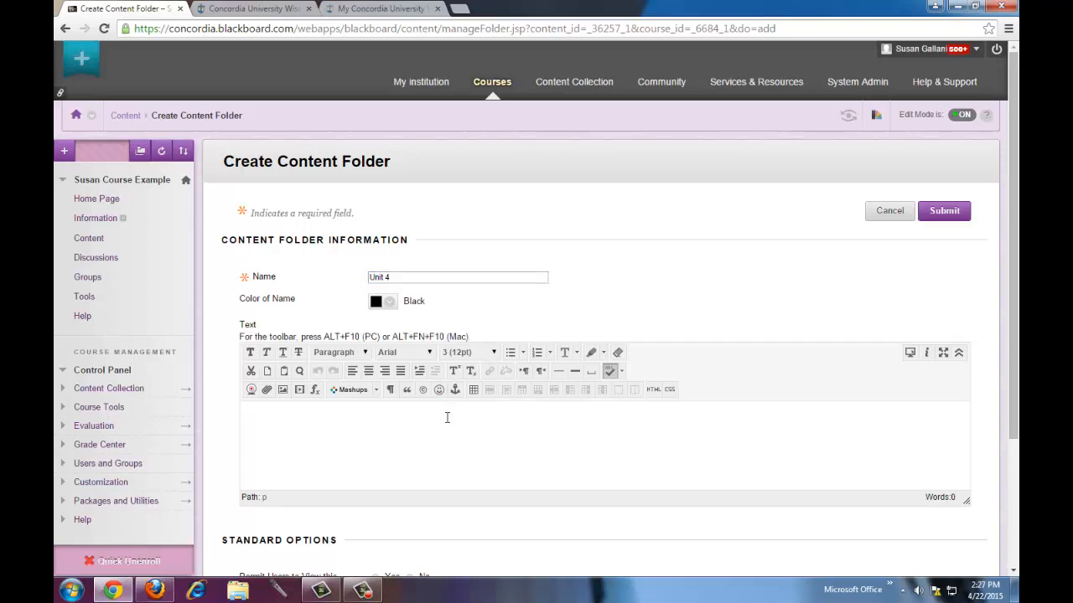
text(jfsfjsfjf.akfdjfksdjf.)
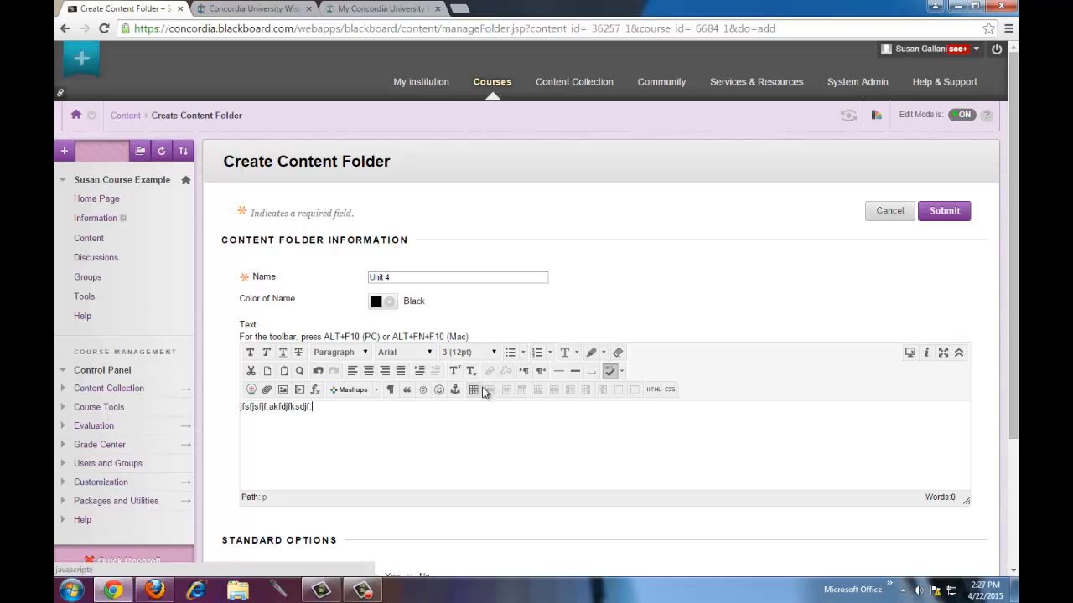
scroll(481, 390, down, 3)
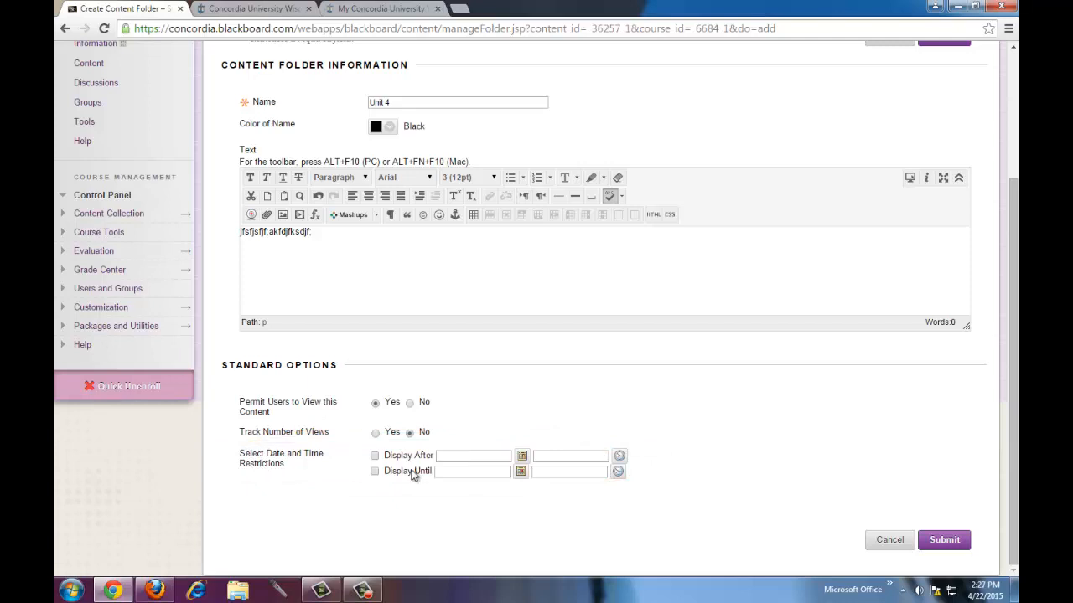
click(375, 456)
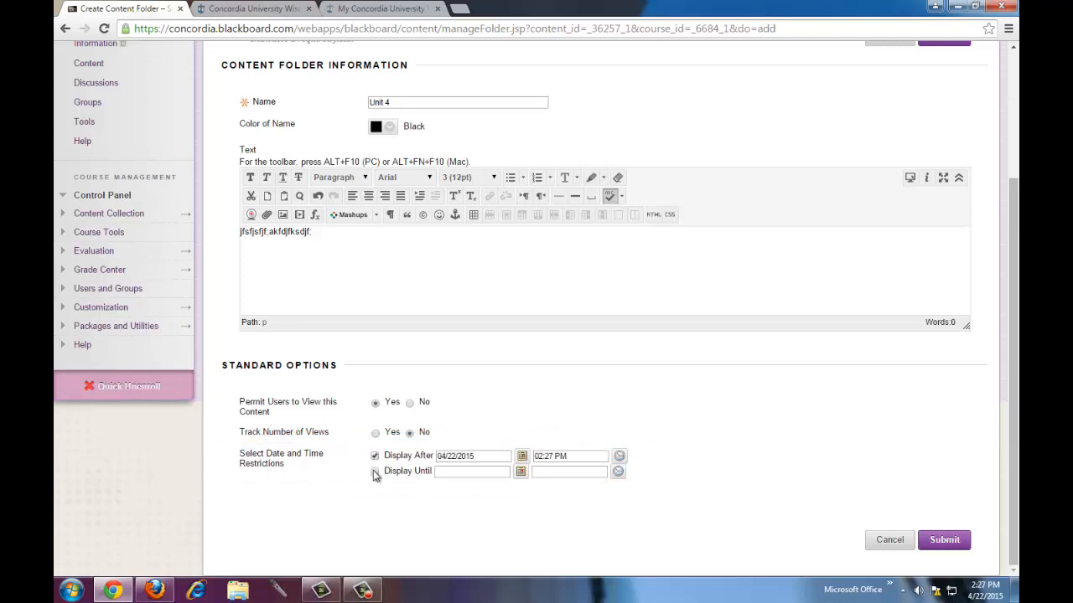
click(374, 471)
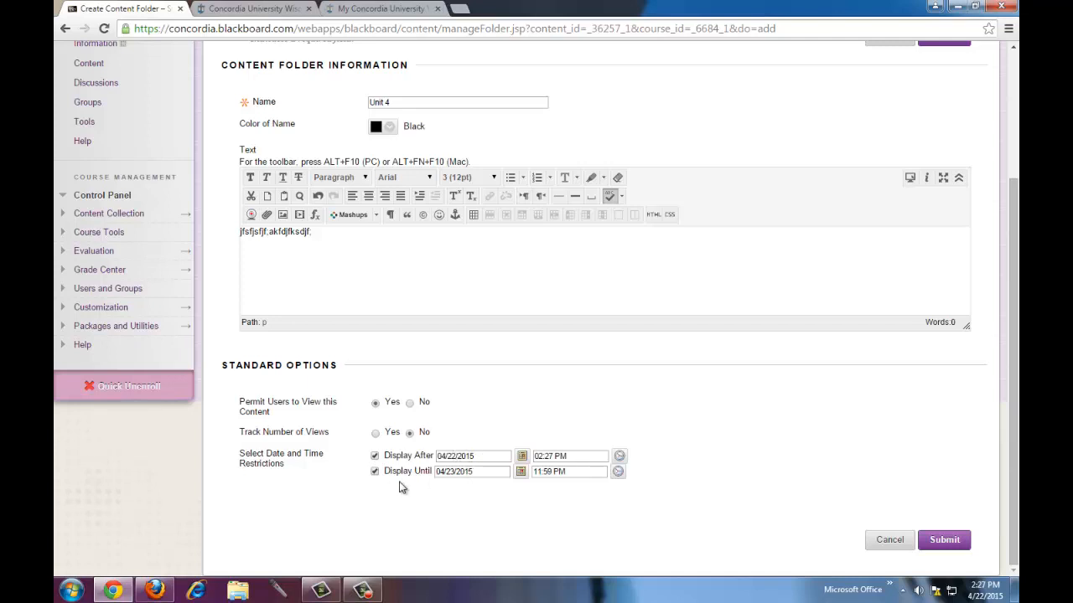
click(375, 471)
click(374, 456)
click(943, 541)
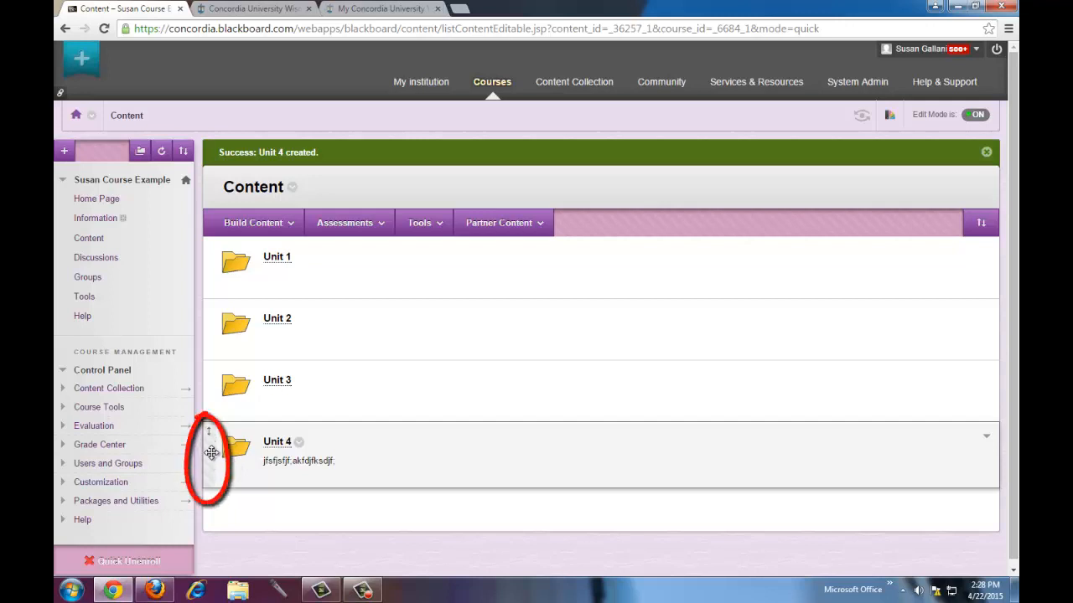
- Try moving Unit 4 up and back down in the reorder panel, then cancel, keeping order Unit 1–4
drag(211, 450, 231, 478)
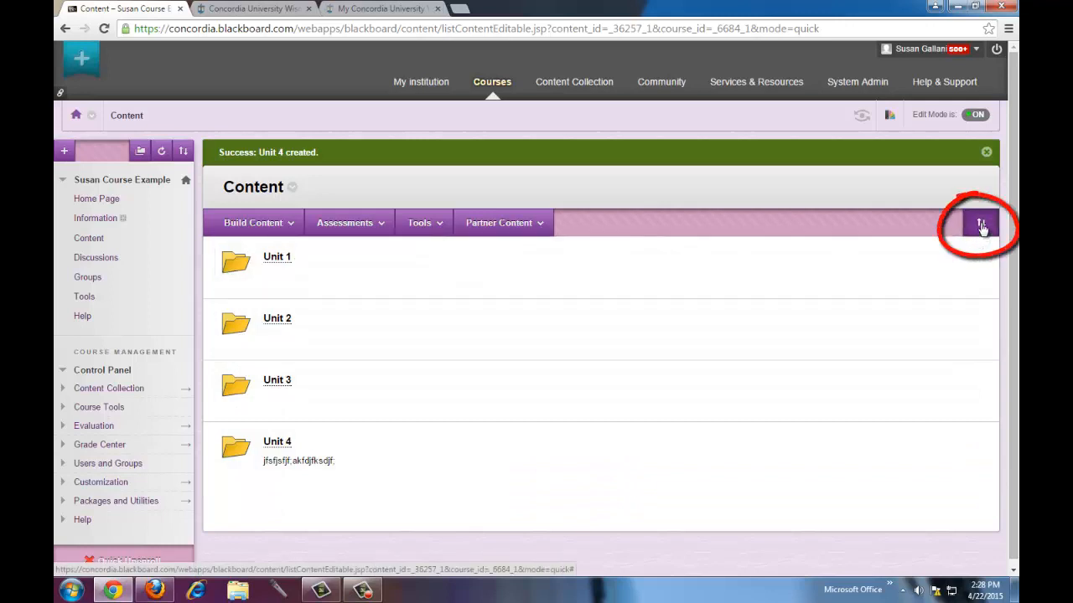
click(982, 224)
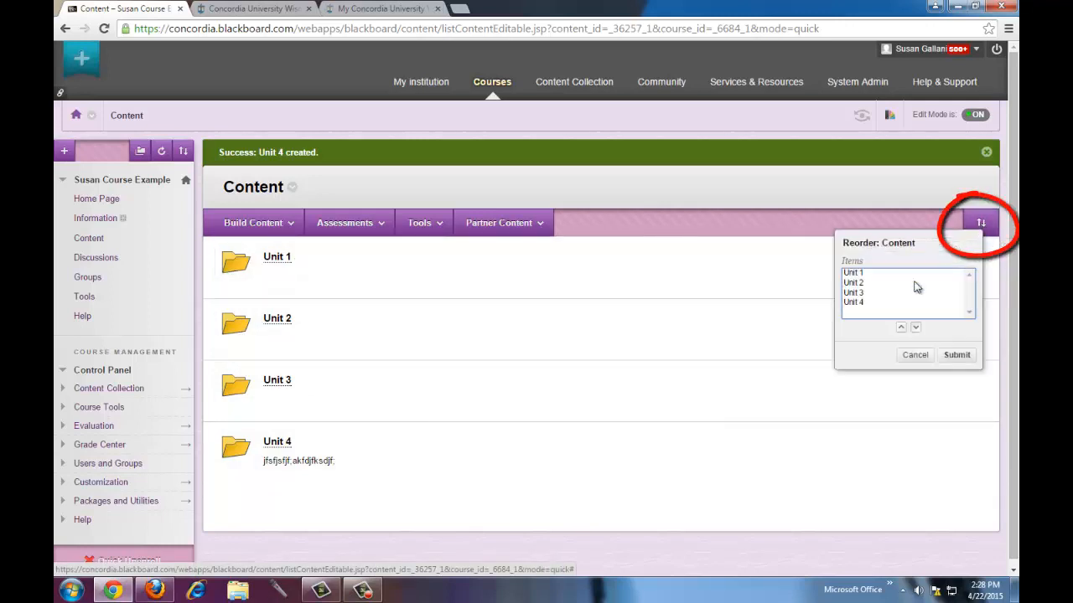
click(856, 304)
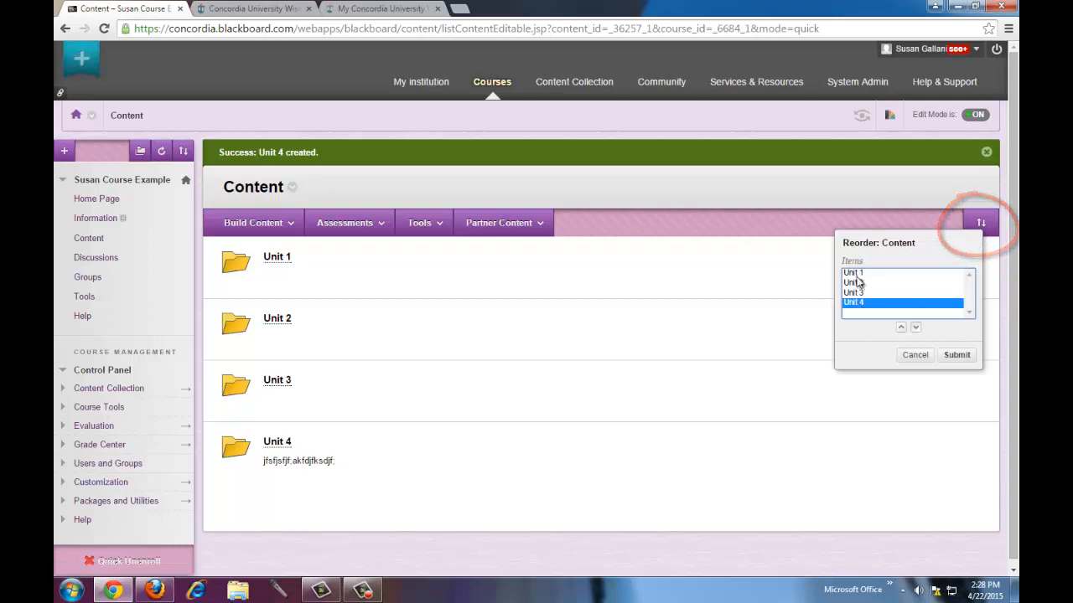
click(901, 328)
click(900, 327)
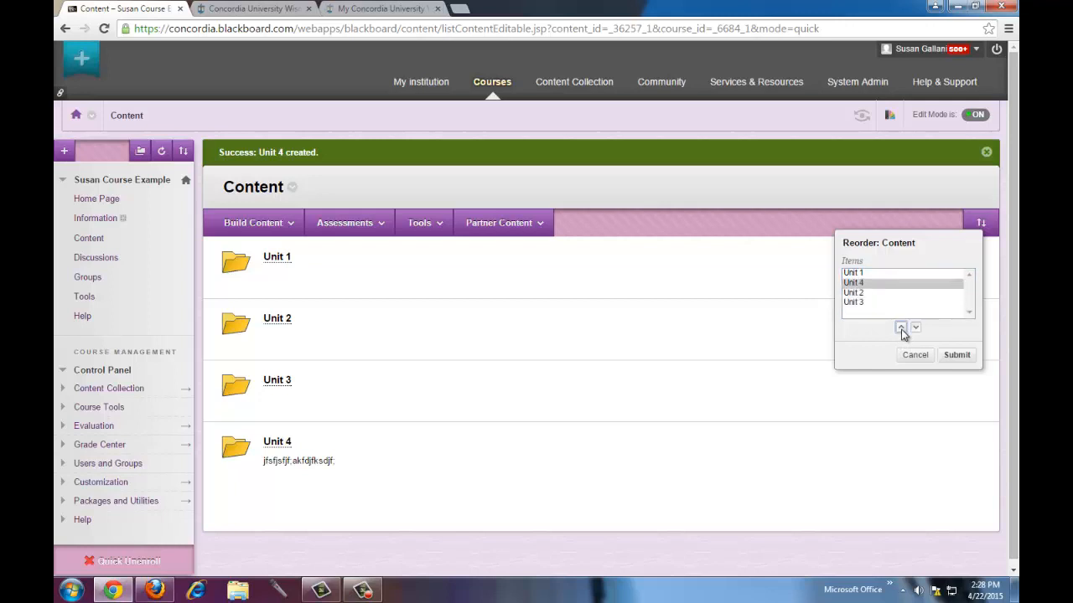
click(901, 327)
click(917, 328)
click(917, 328)
click(917, 328)
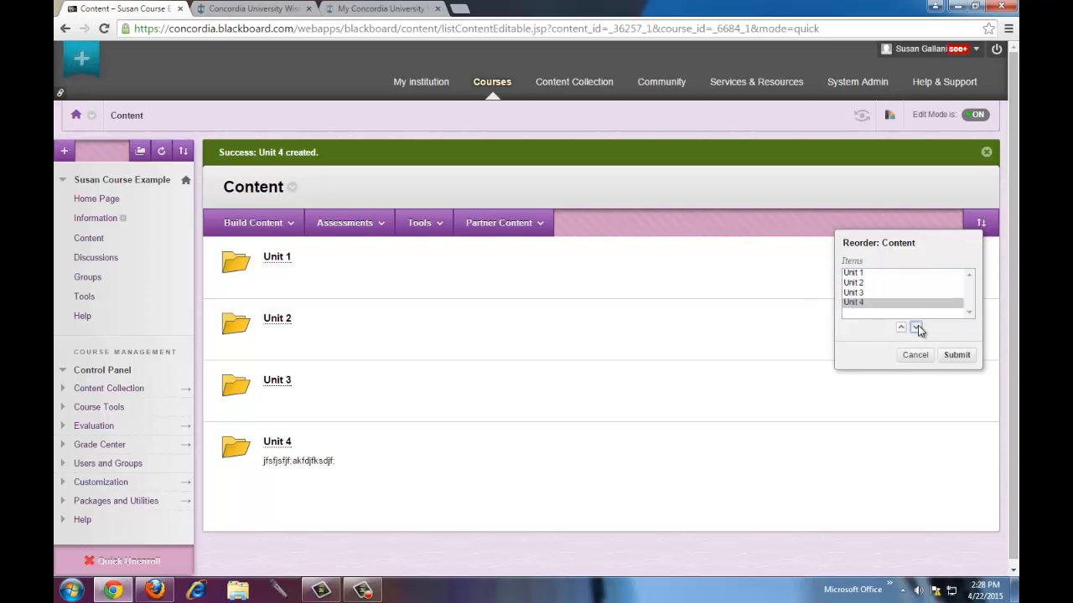
click(917, 356)
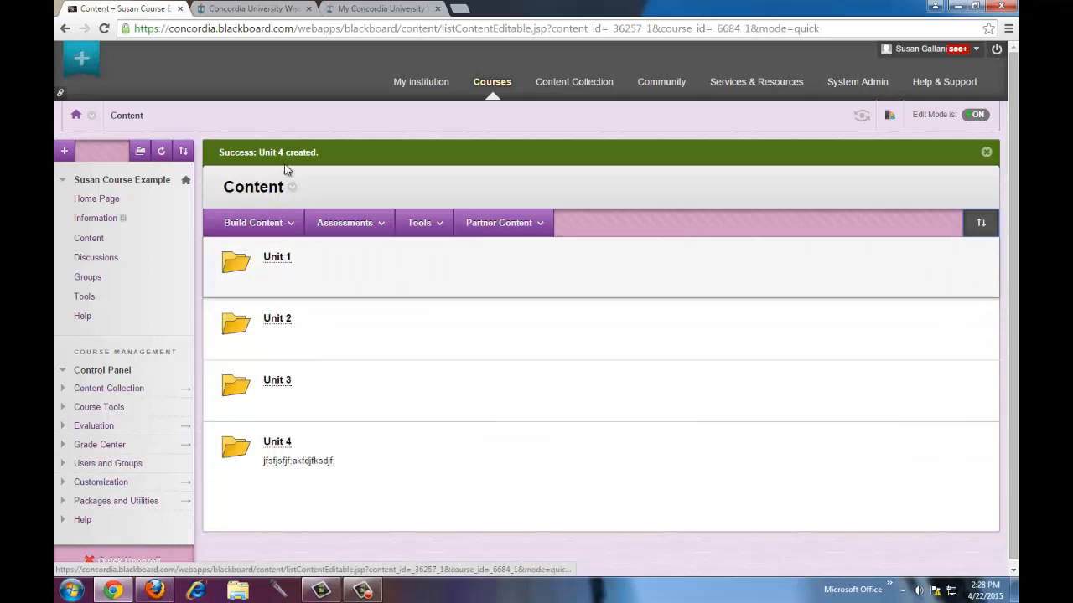
click(255, 222)
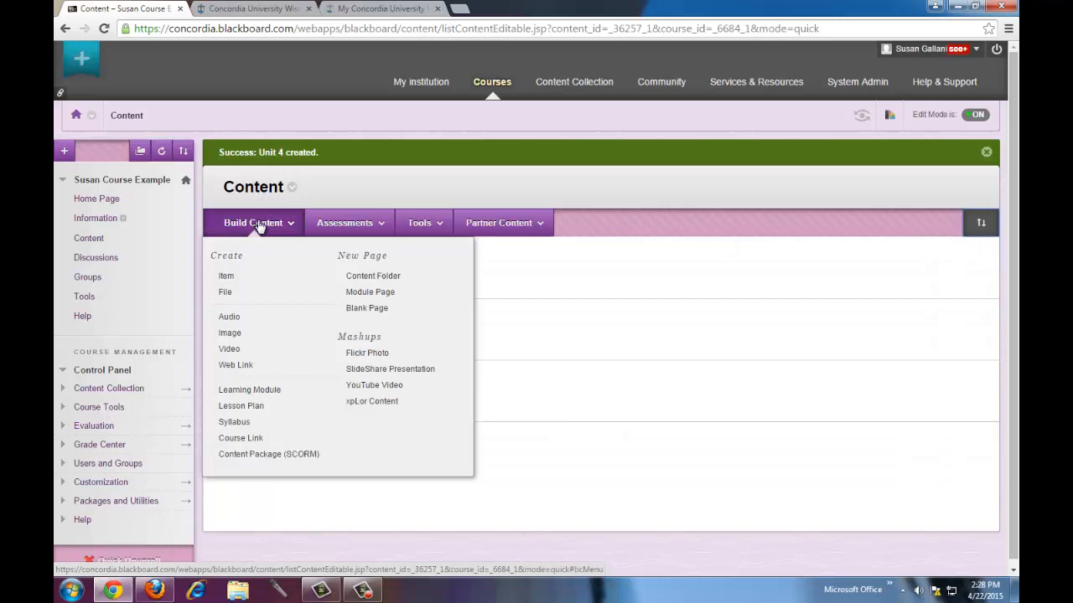
- Create a file item named 'Test file' that attaches sample student essay.docx from the computer
click(233, 295)
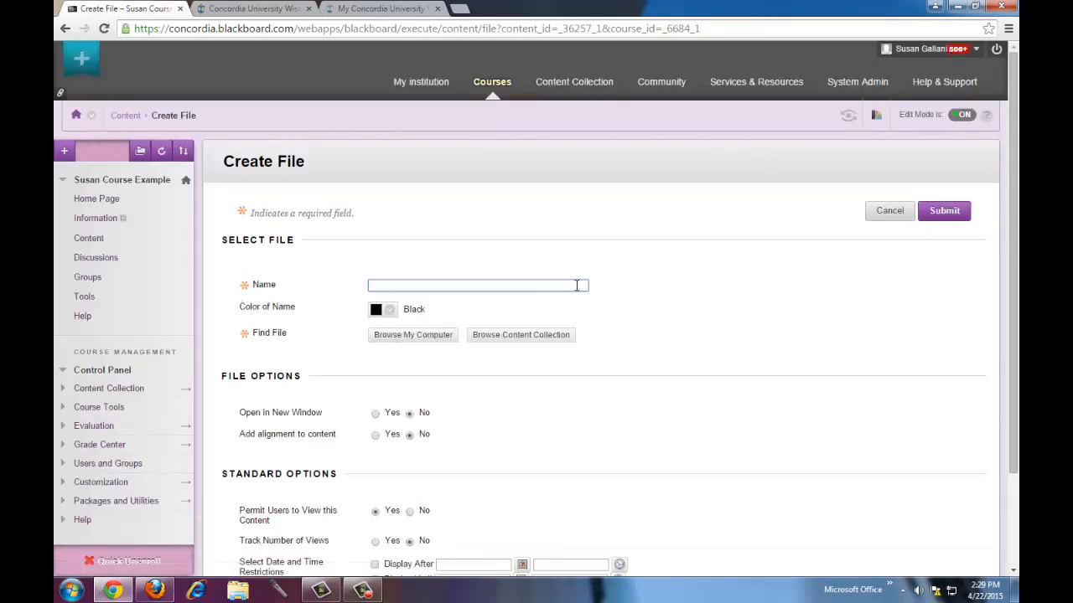
text(Test)
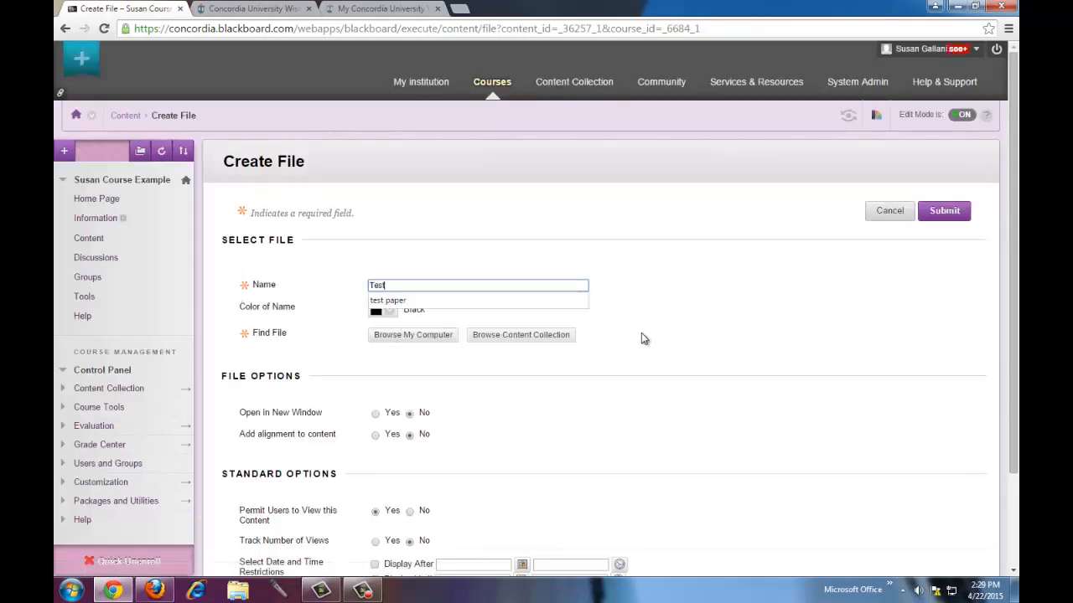
text( file)
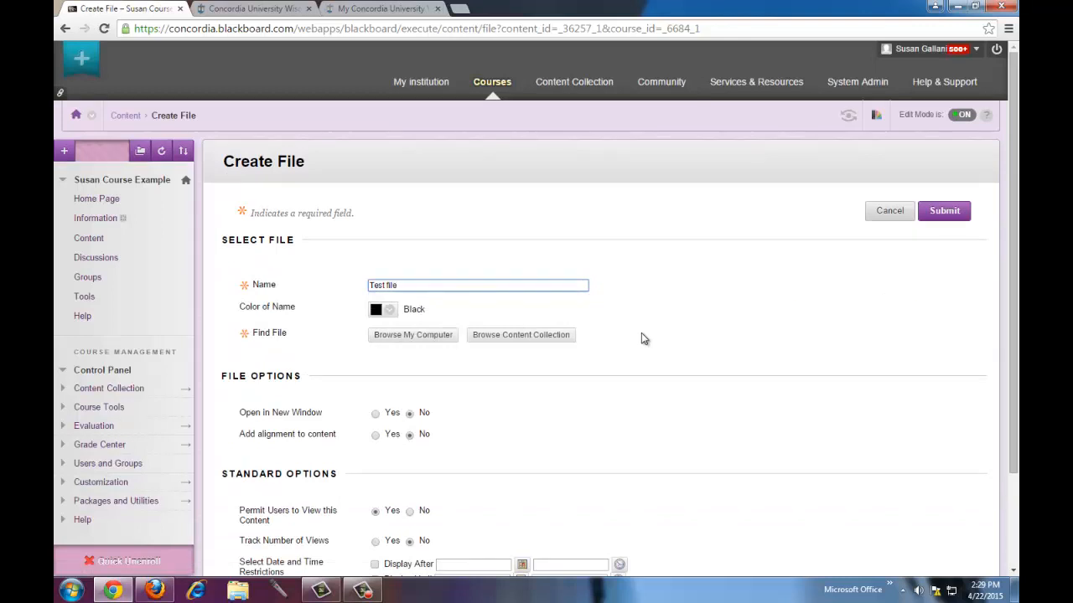
click(404, 336)
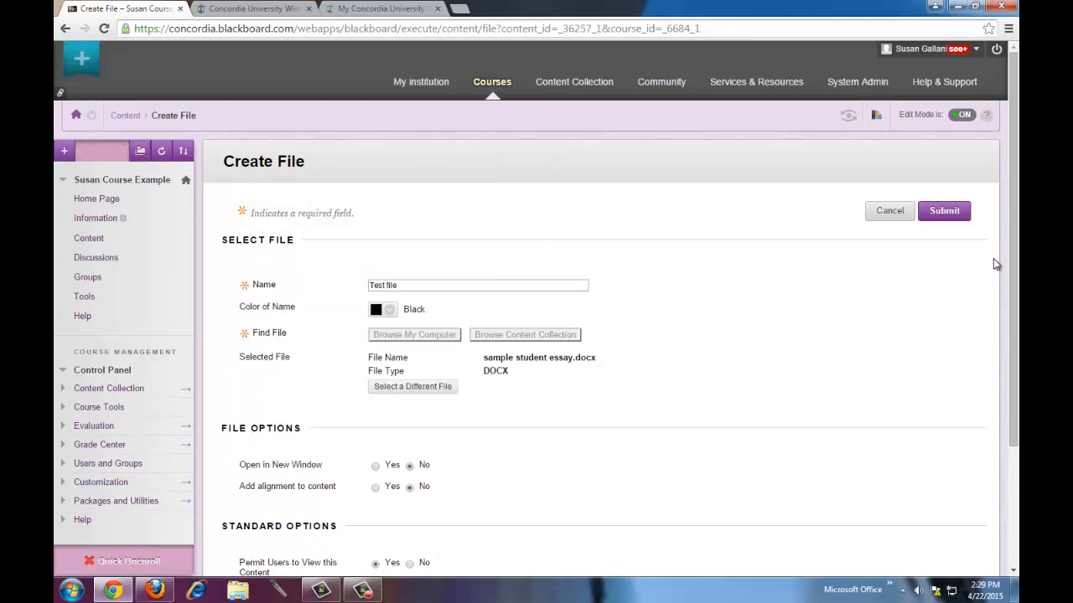
drag(1013, 266, 1018, 385)
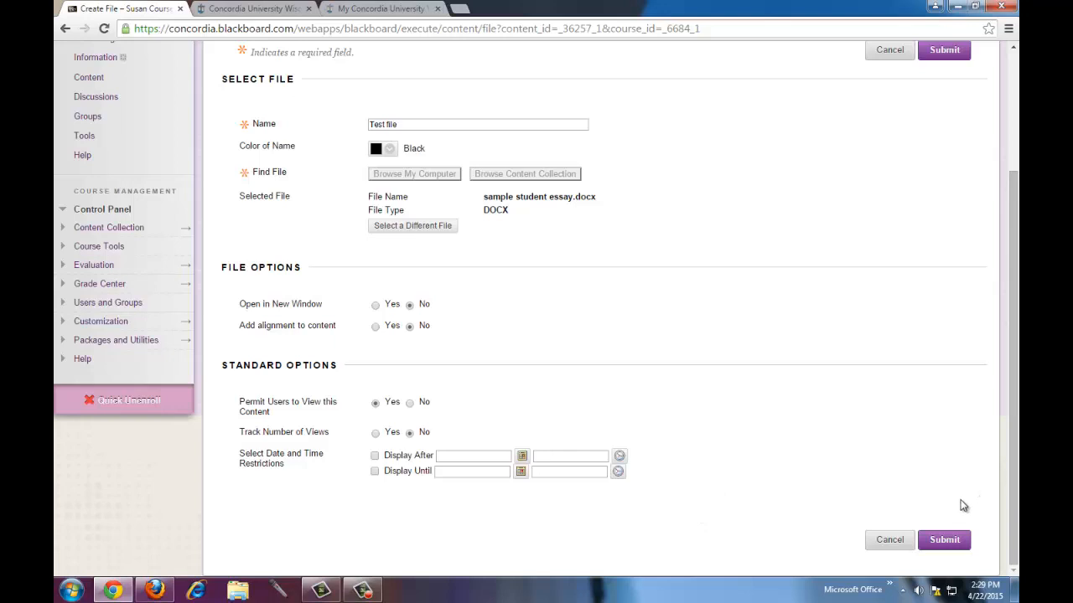
click(944, 540)
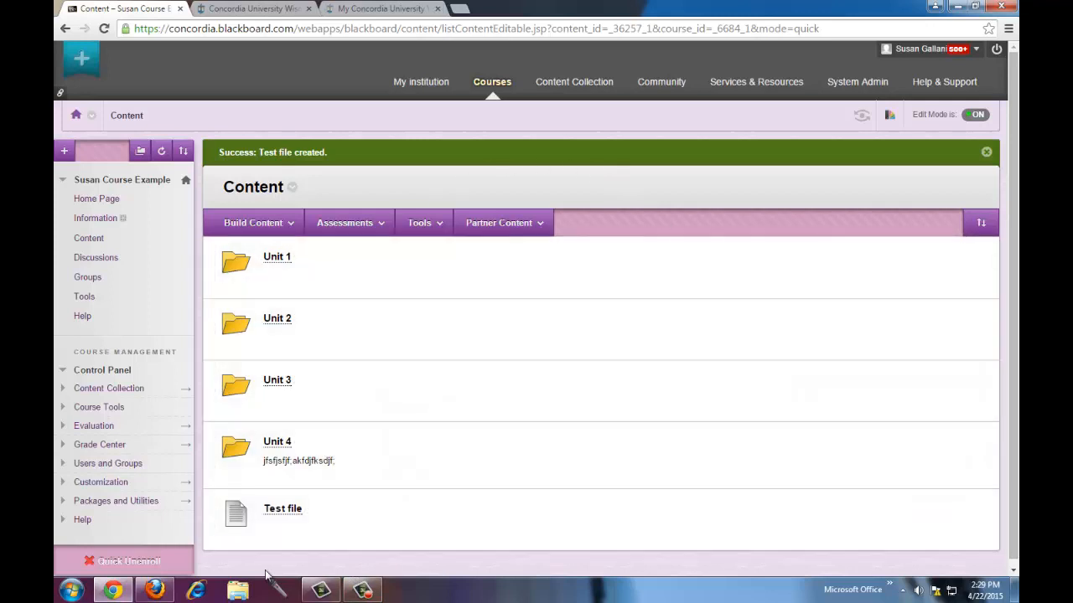
drag(209, 512, 209, 385)
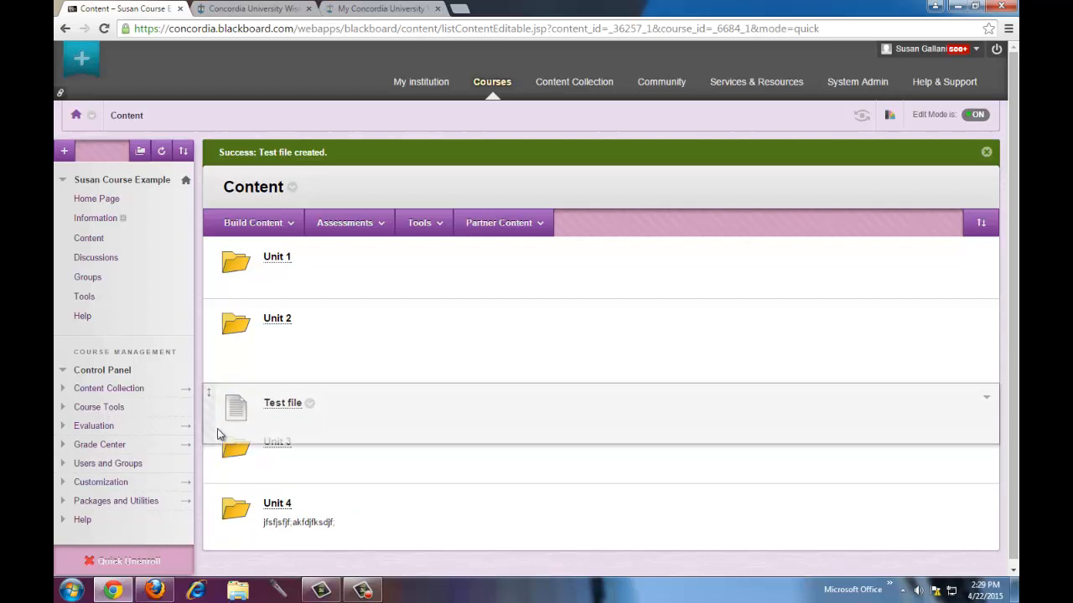
drag(220, 435, 227, 539)
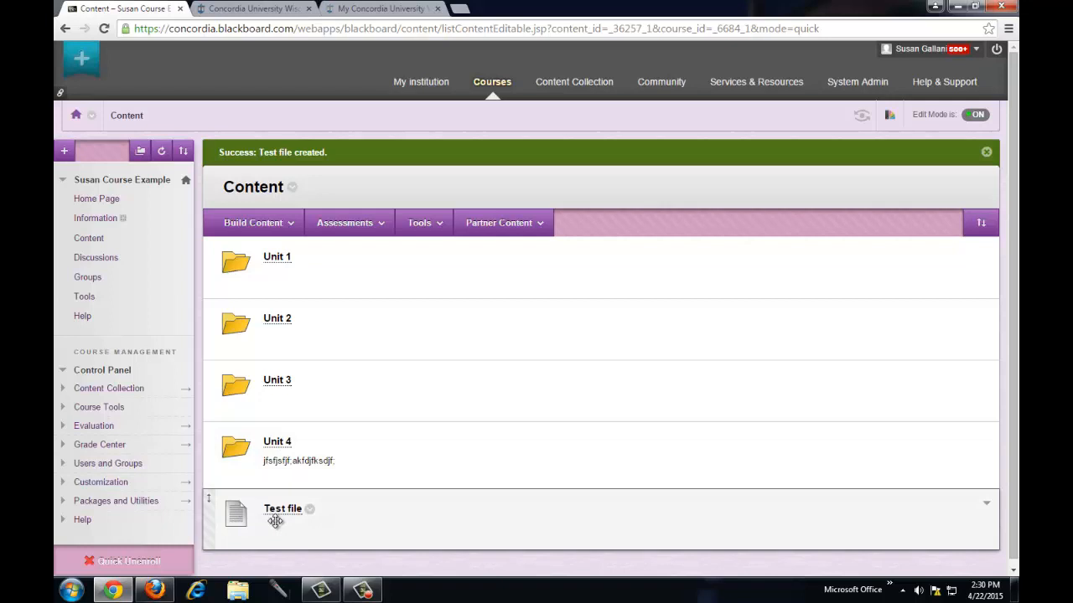
click(277, 443)
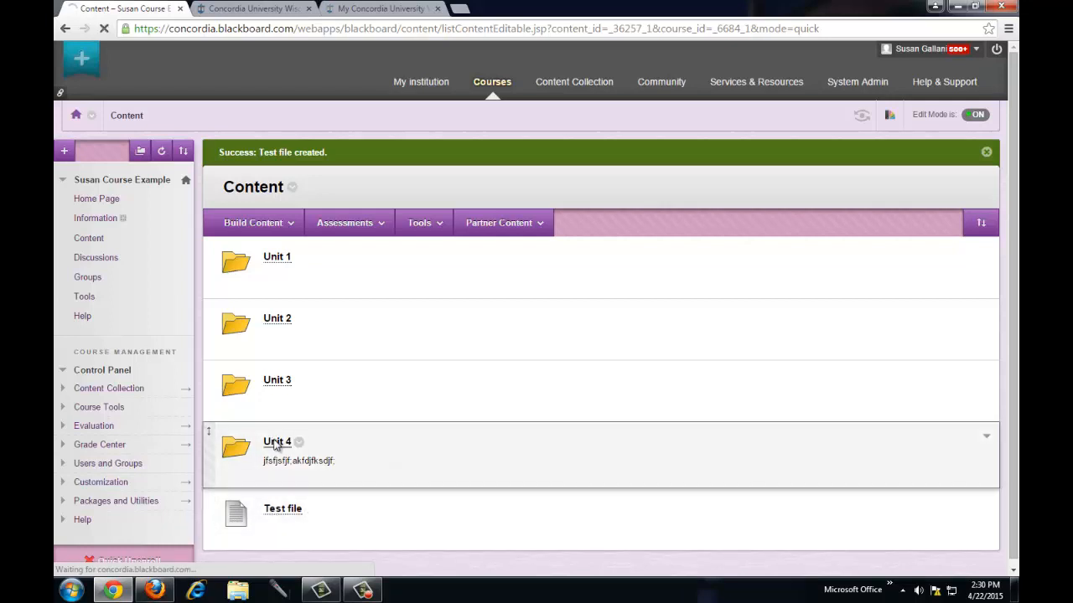
click(293, 199)
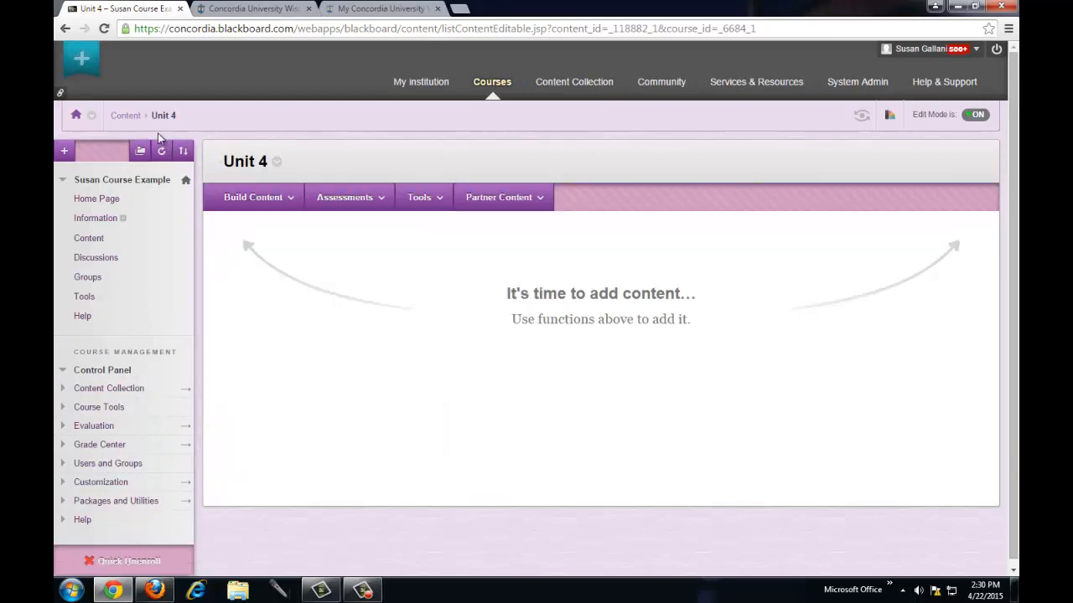
click(127, 117)
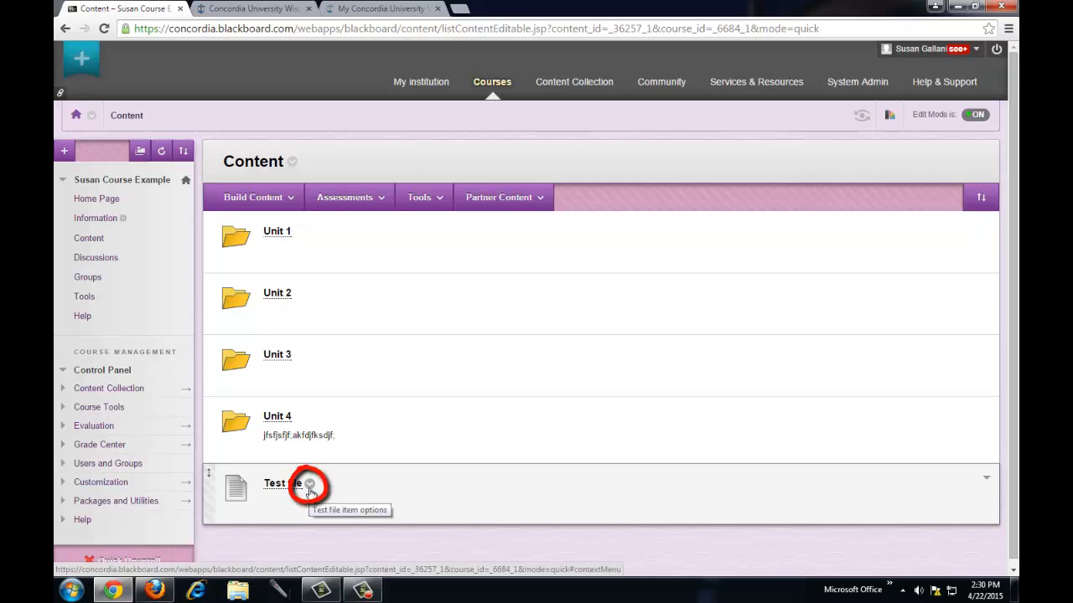
- Move the Test file item into the Unit 4 folder
click(309, 485)
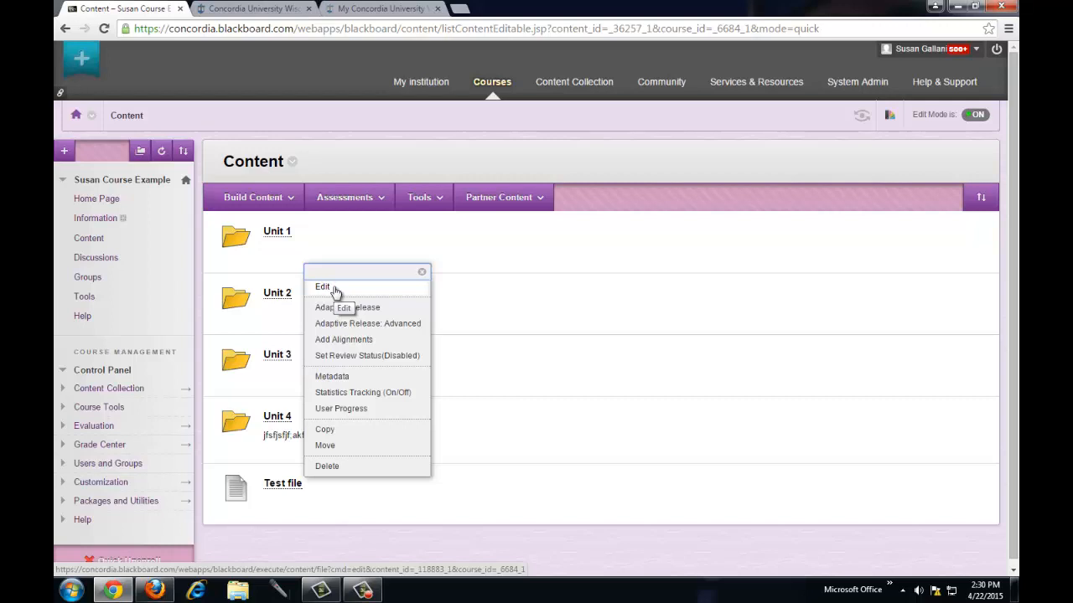
click(330, 446)
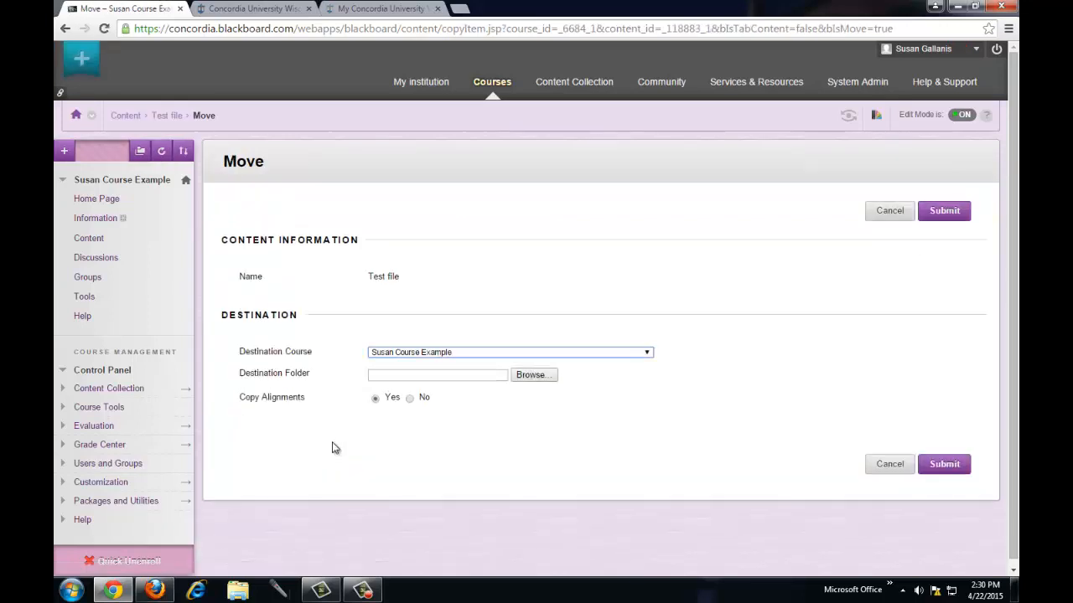
click(528, 375)
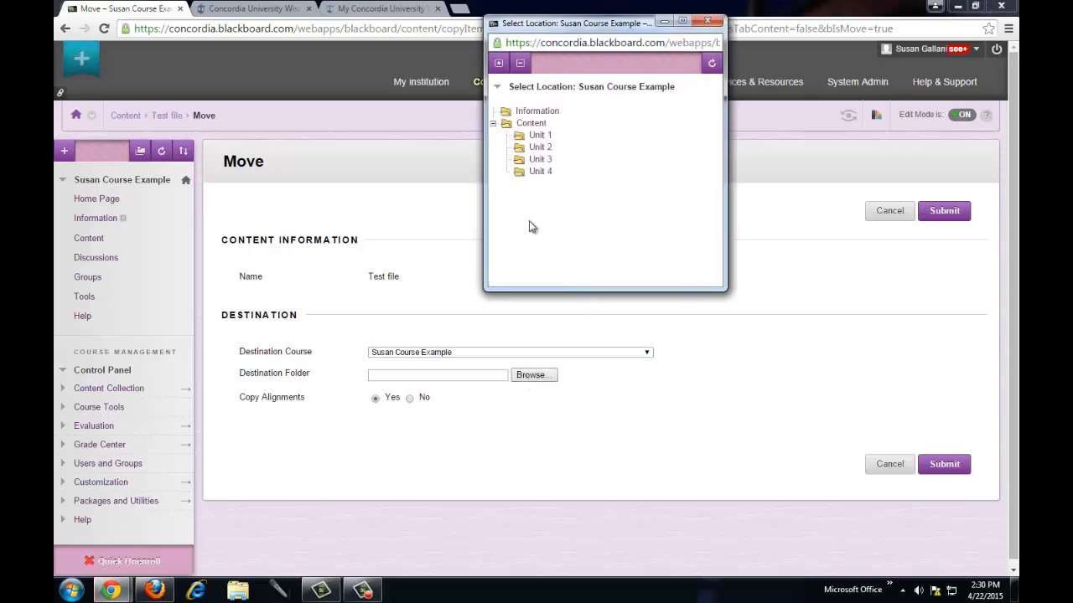
click(541, 172)
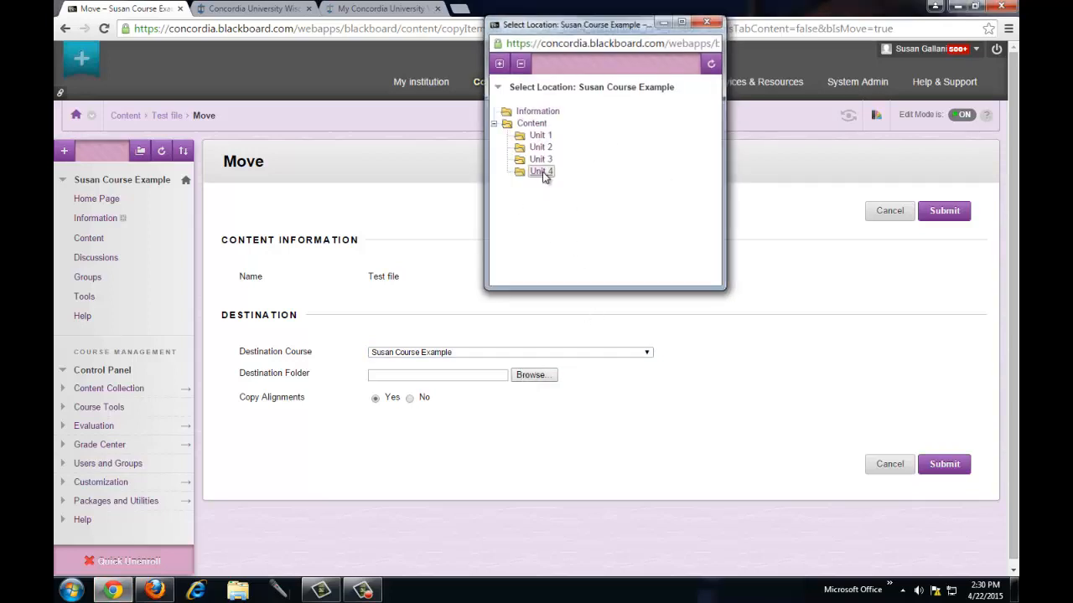
click(941, 467)
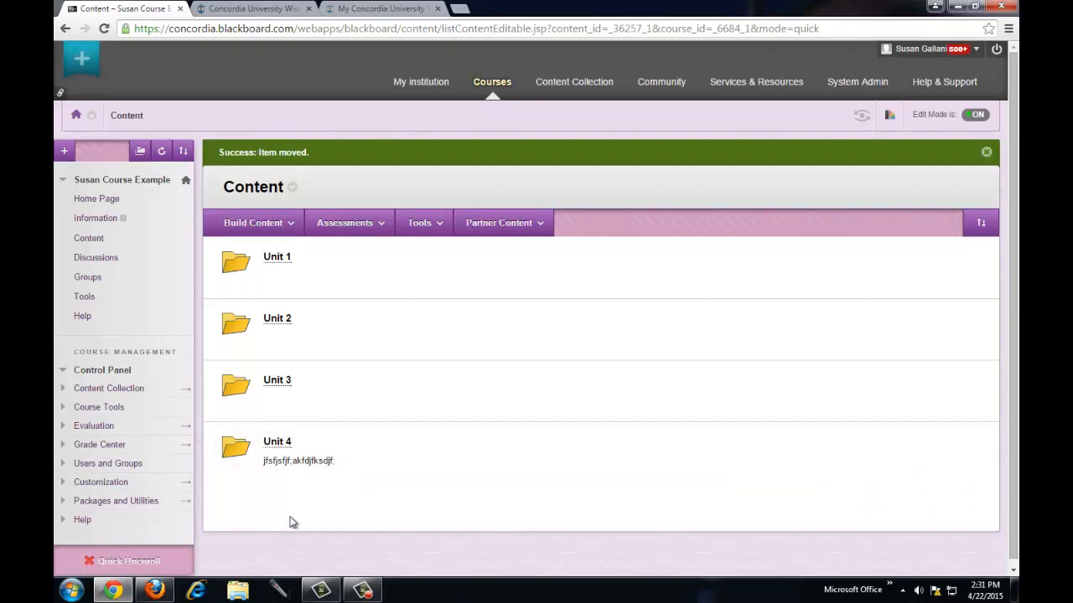
- Confirm Unit 4 holds Test file, dismiss the Windows prompt, and reopen Build Content
click(279, 444)
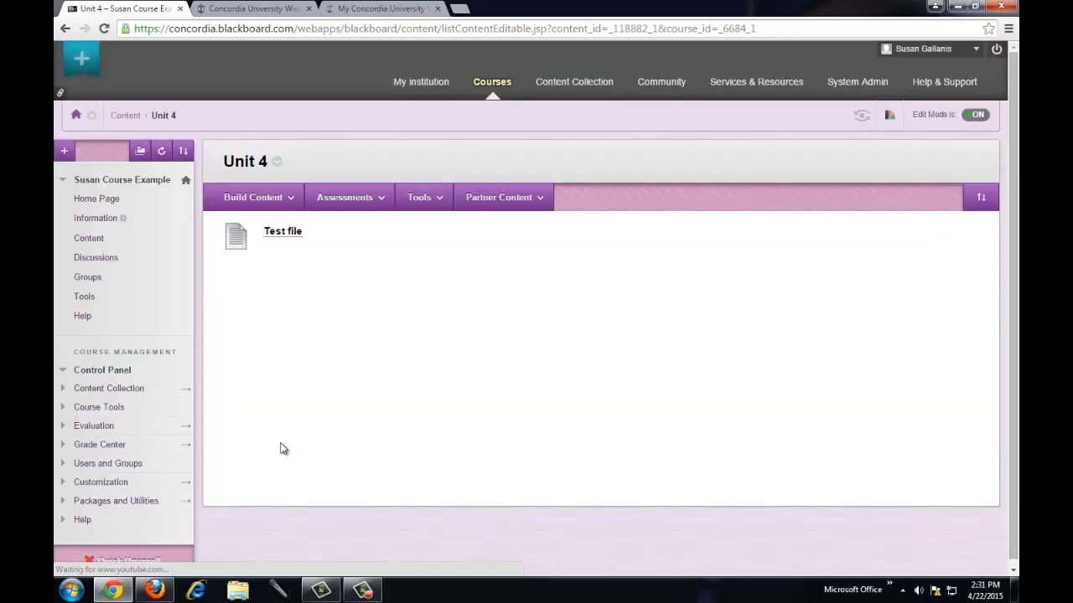
click(126, 116)
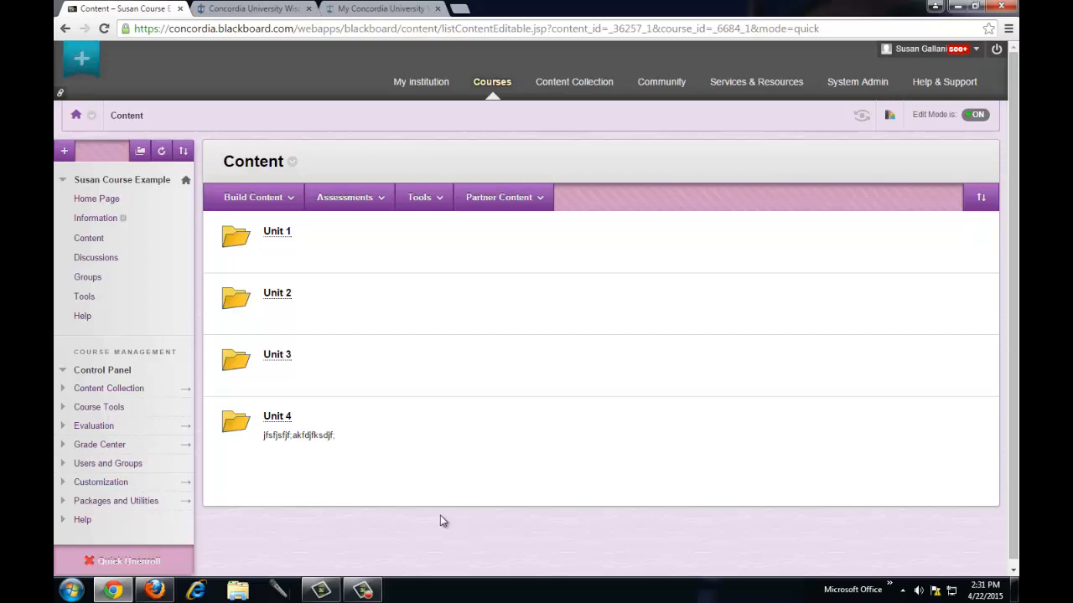
click(283, 199)
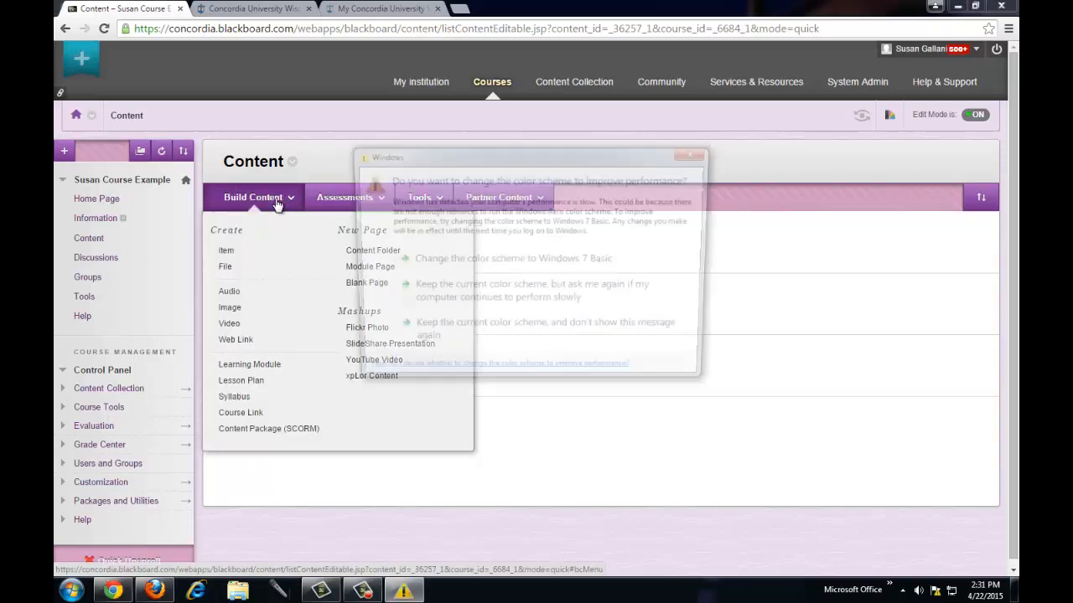
click(696, 156)
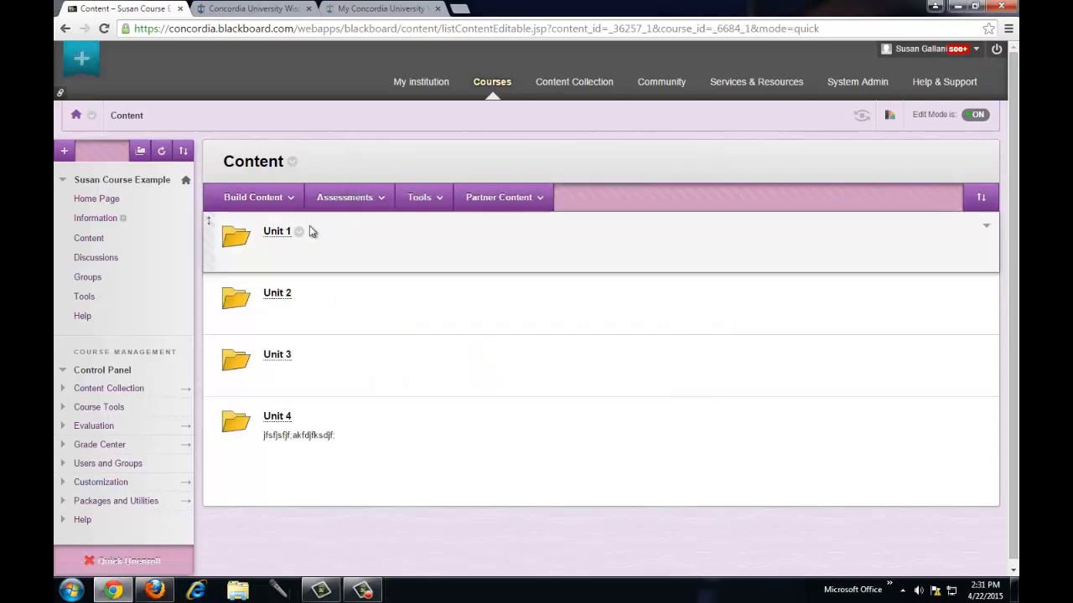
click(281, 199)
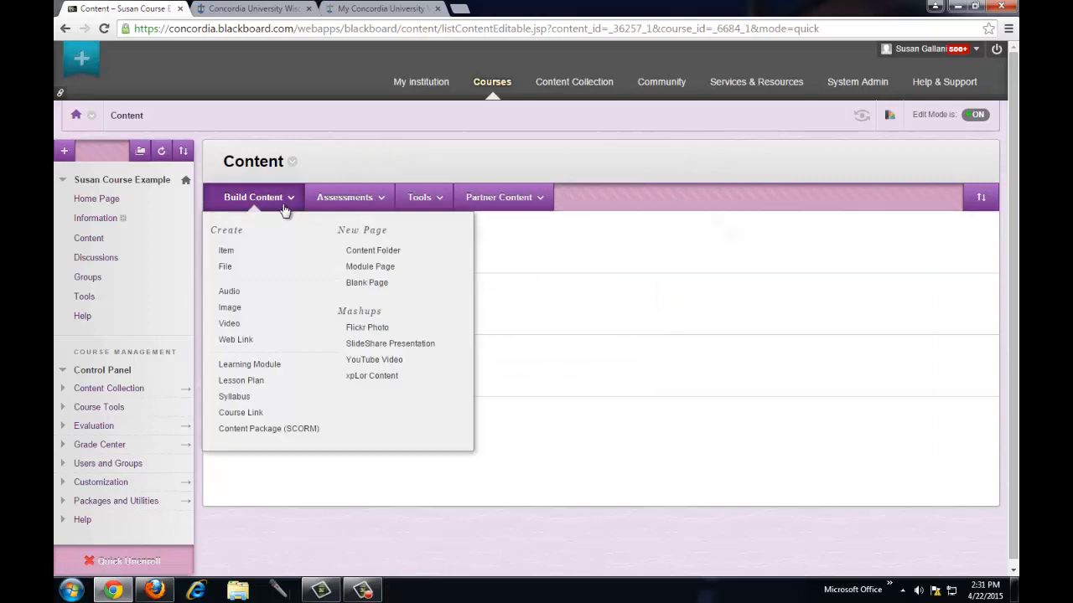
- Start a Web Link named 'The Weather' and open a blank new browser tab
click(237, 340)
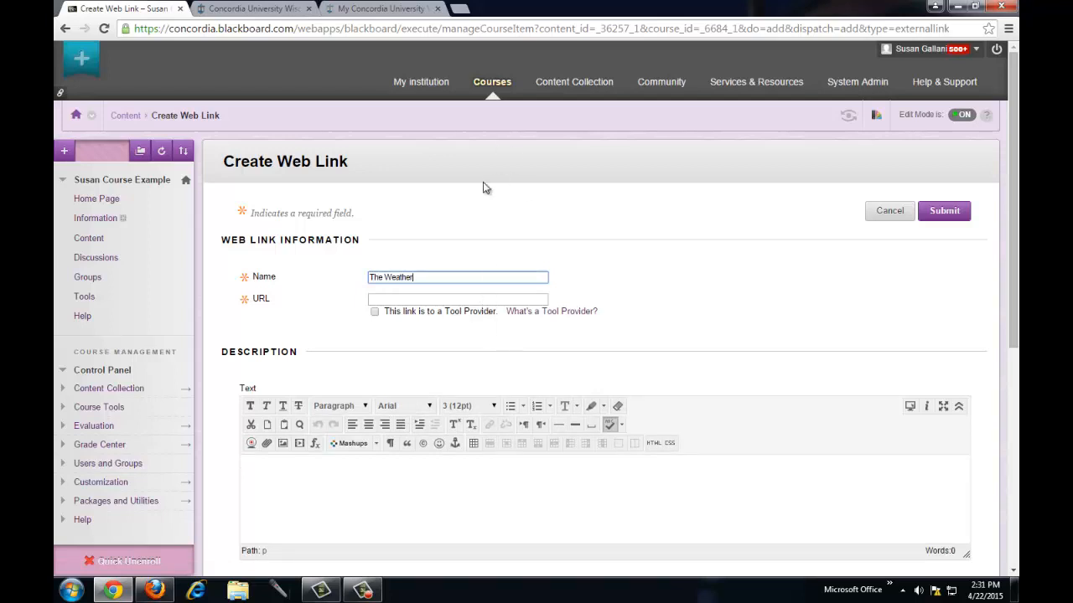
click(466, 11)
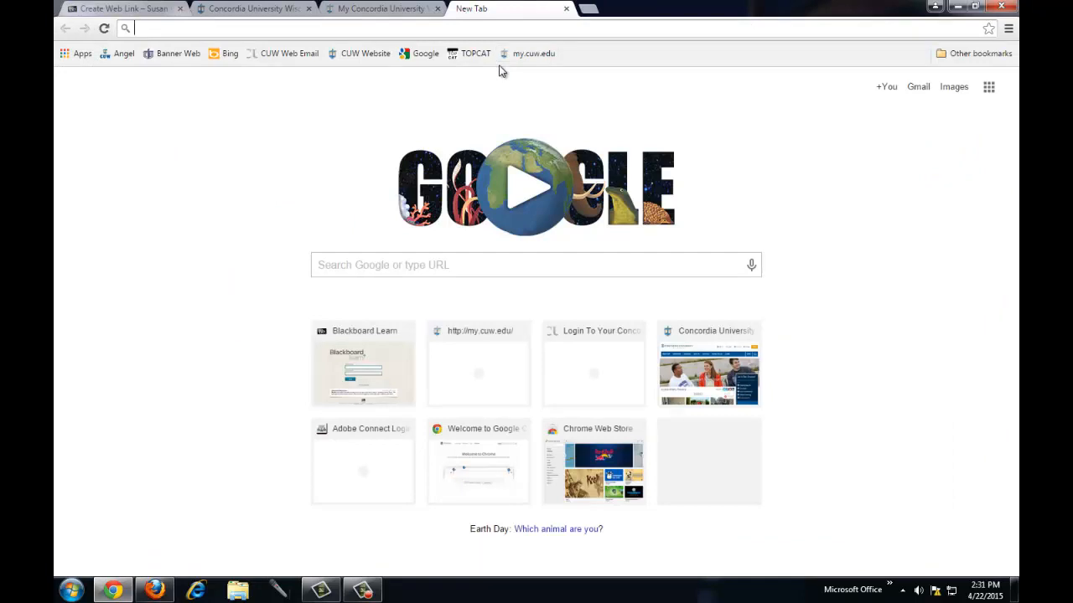
- Load weather.com in the new tab and copy its address for the web link
text(weather.com)
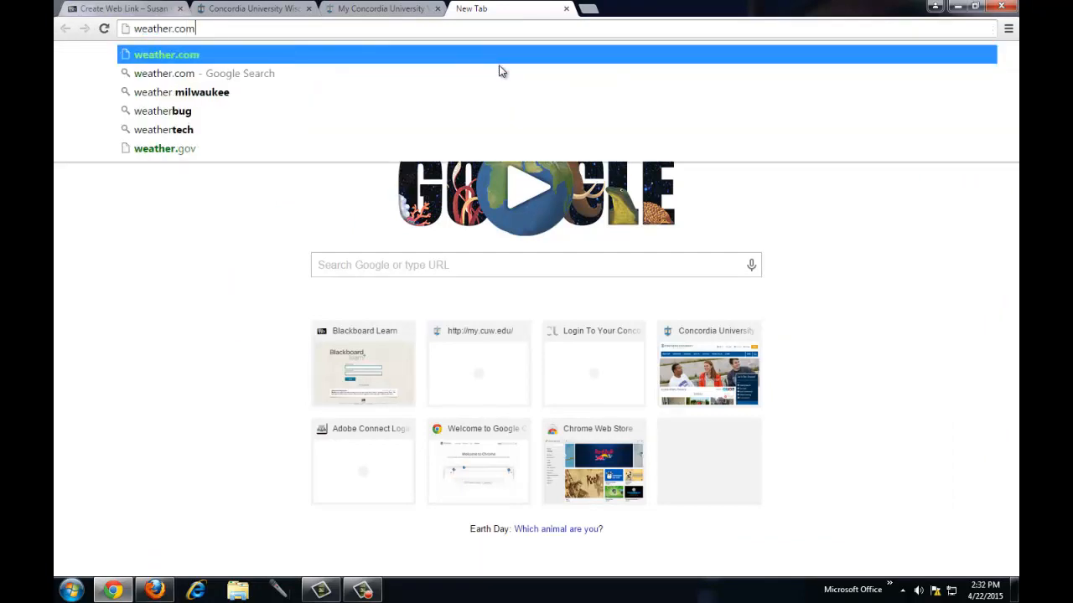
key(Return)
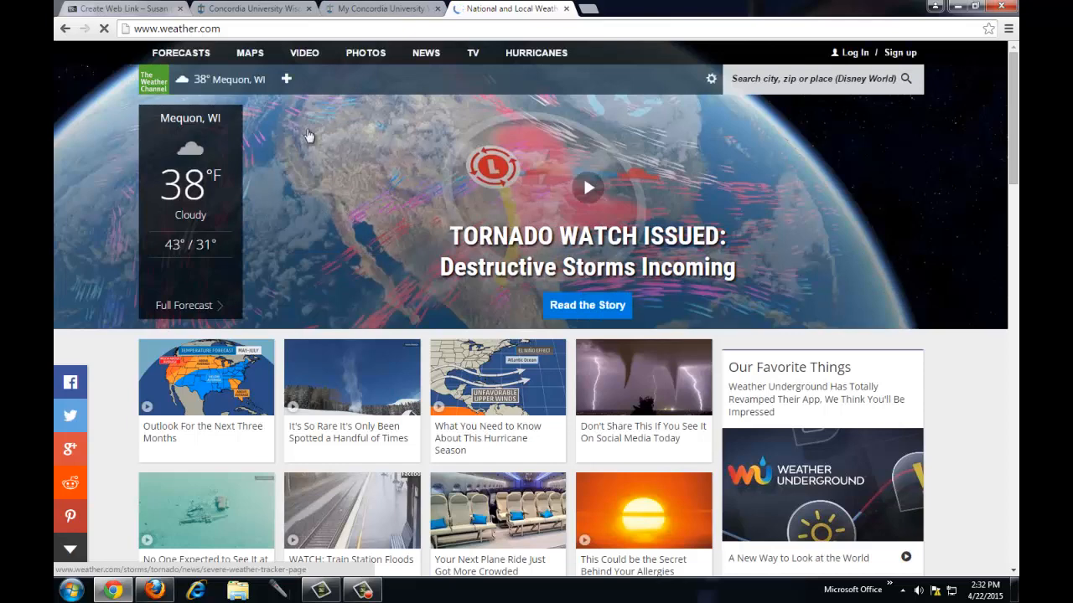
click(224, 30)
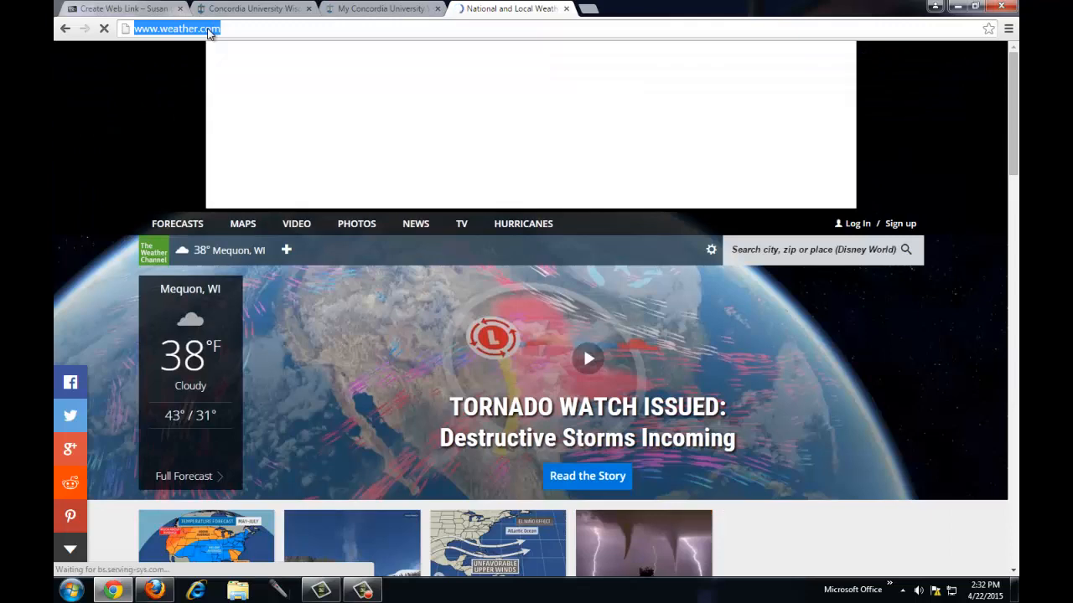
right_click(209, 32)
click(234, 78)
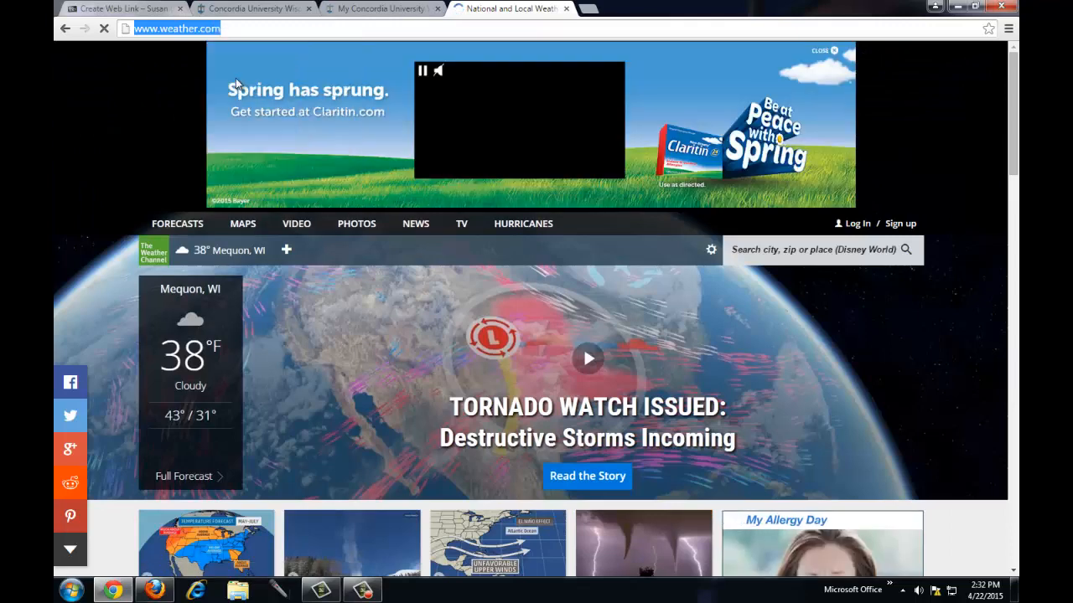
click(107, 8)
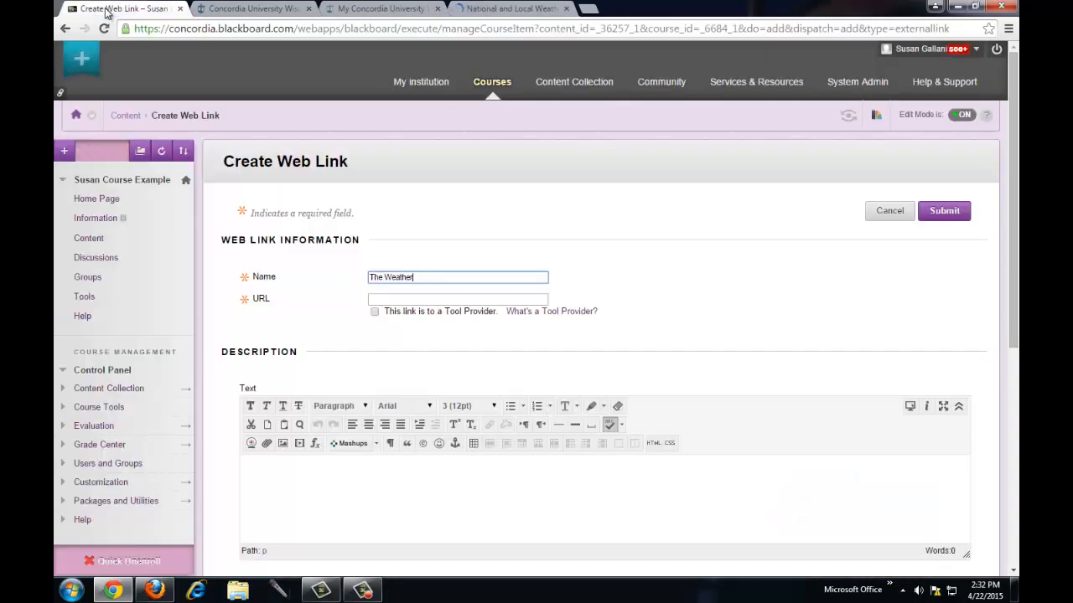
- Paste the weather.com address as the link URL, add a filler description, and submit
click(383, 298)
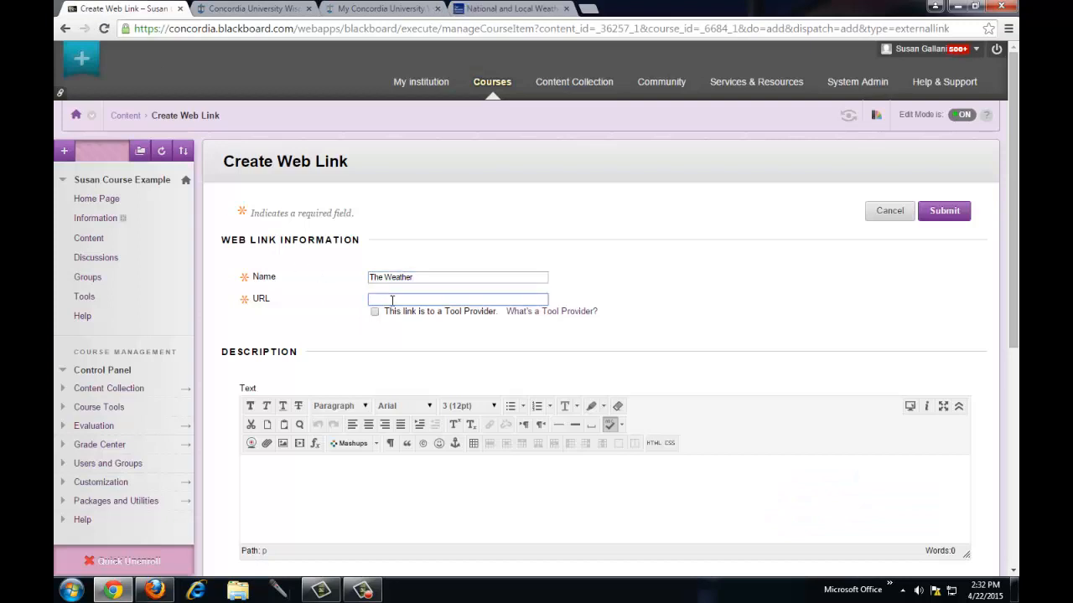
right_click(391, 297)
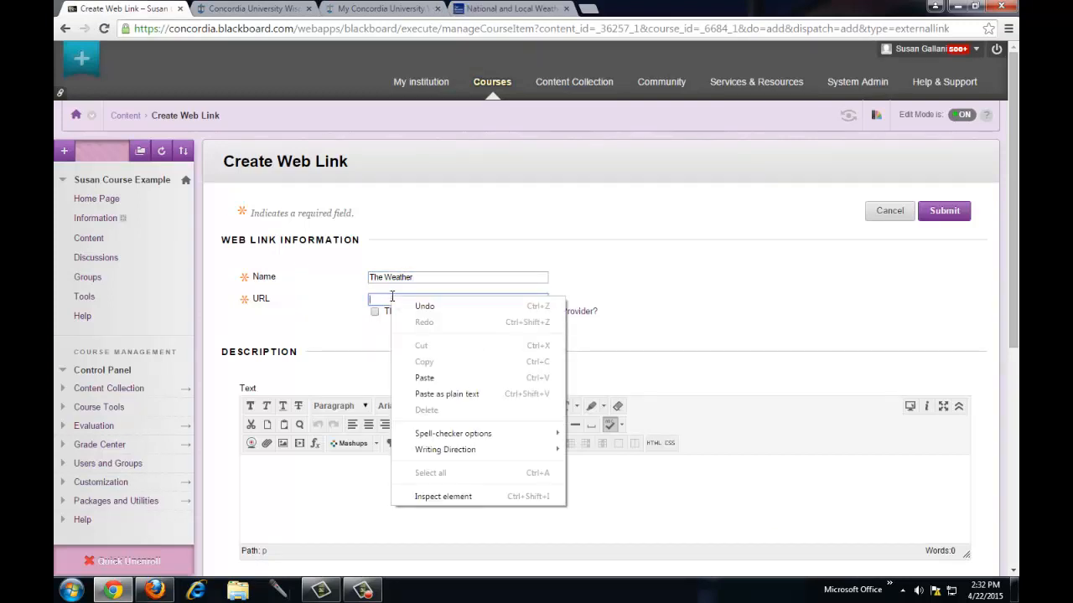
click(427, 378)
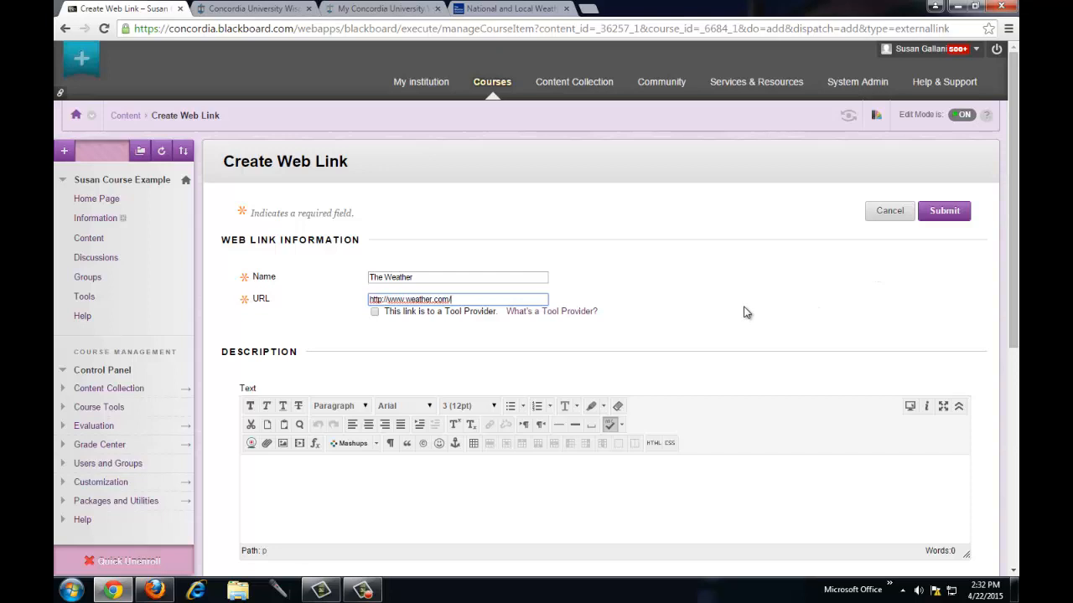
scroll(692, 337, down, 1)
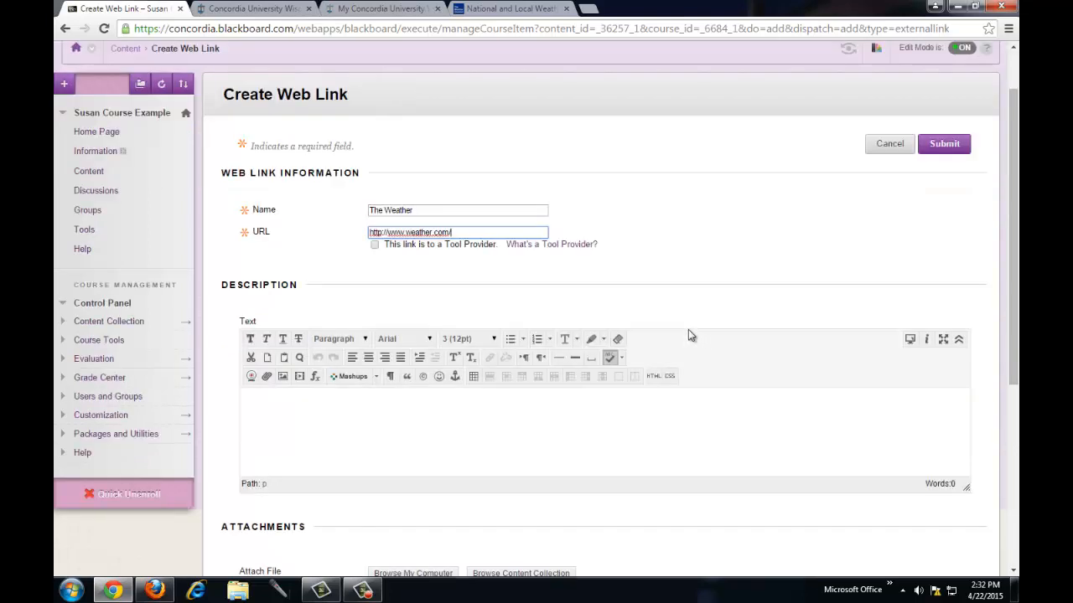
click(501, 419)
text(sd)
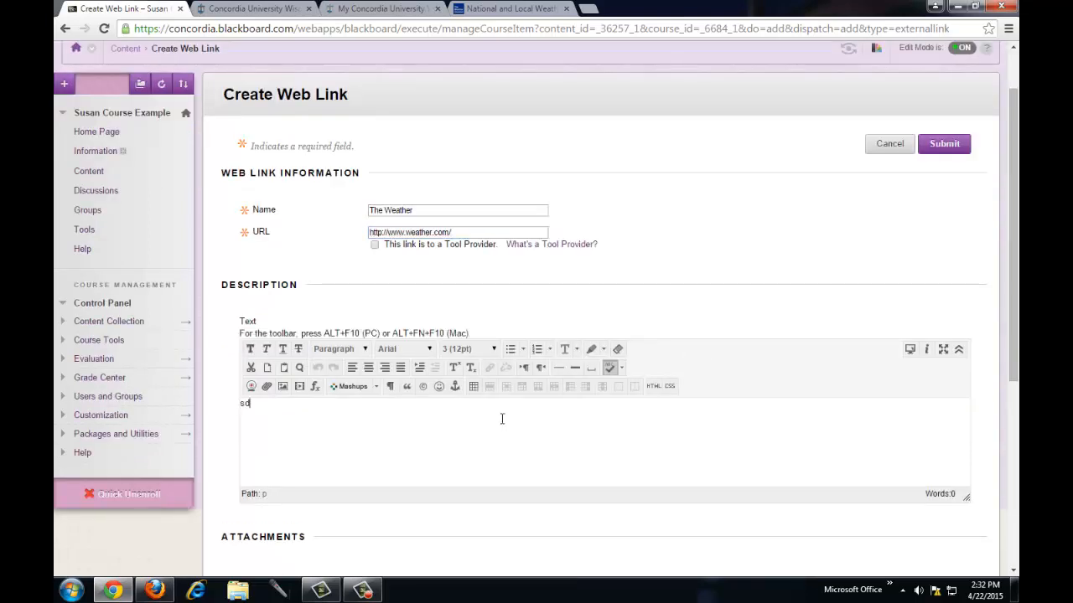
text(kjfsdfjdsfjdsfja.)
scroll(511, 413, down, 2)
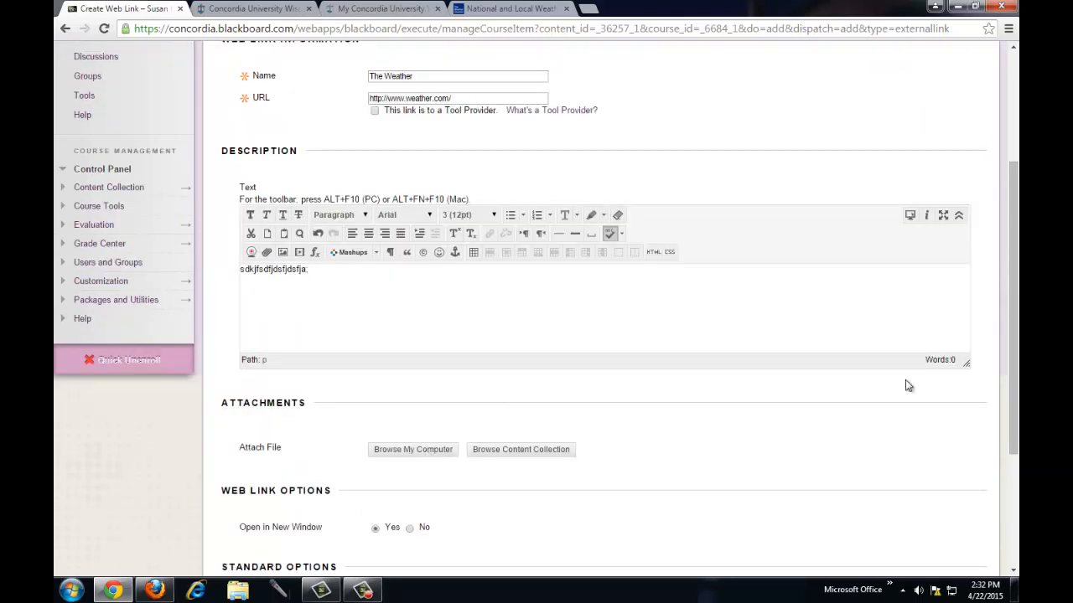
drag(1017, 344, 1017, 450)
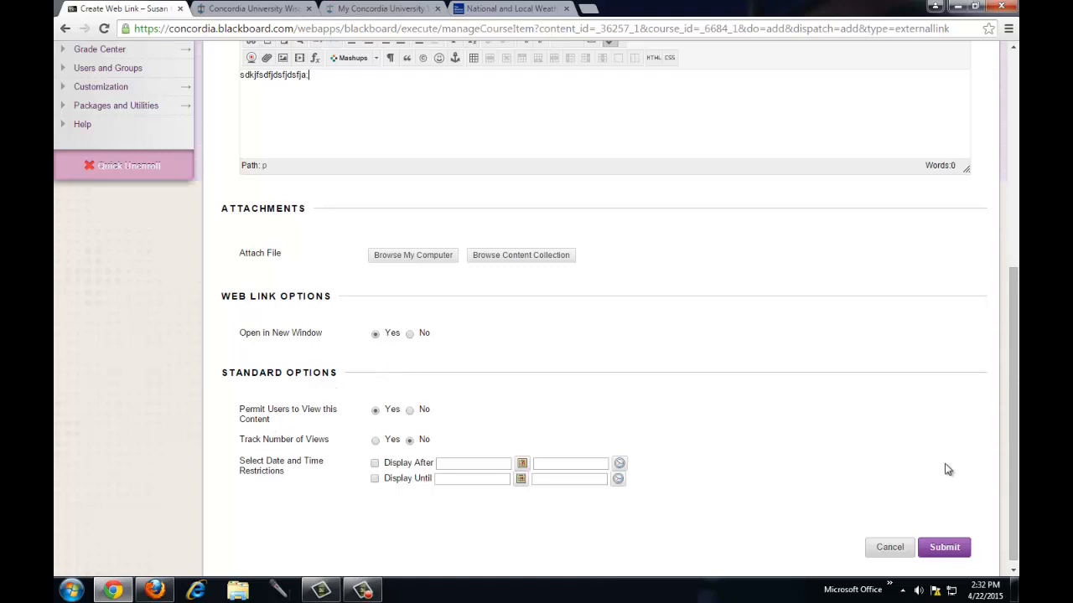
click(948, 554)
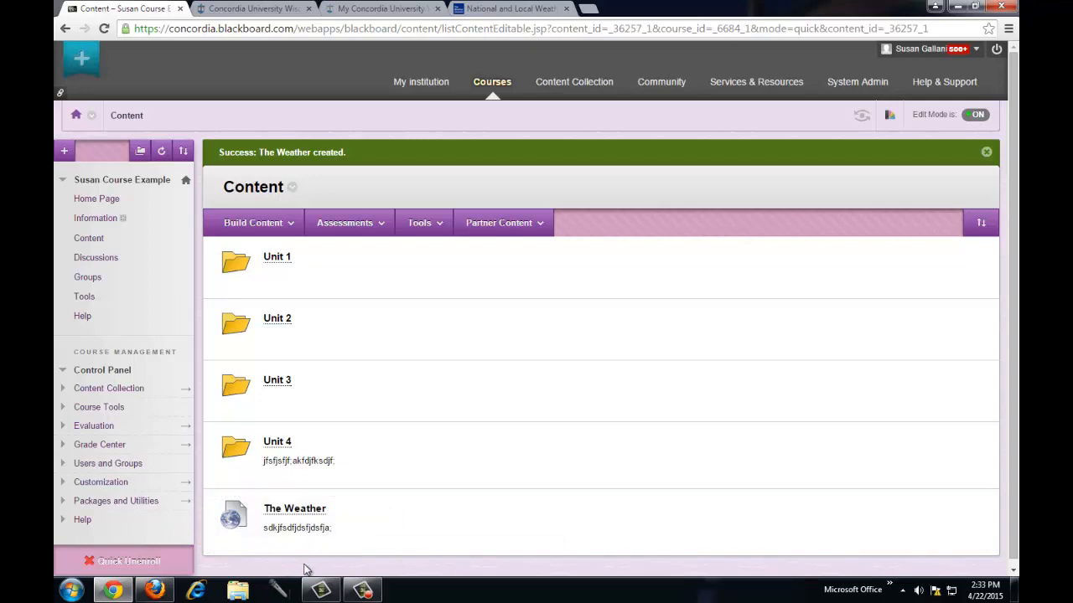
- Test The Weather link, which opens weather.com in its own tab, then return to Blackboard
click(295, 509)
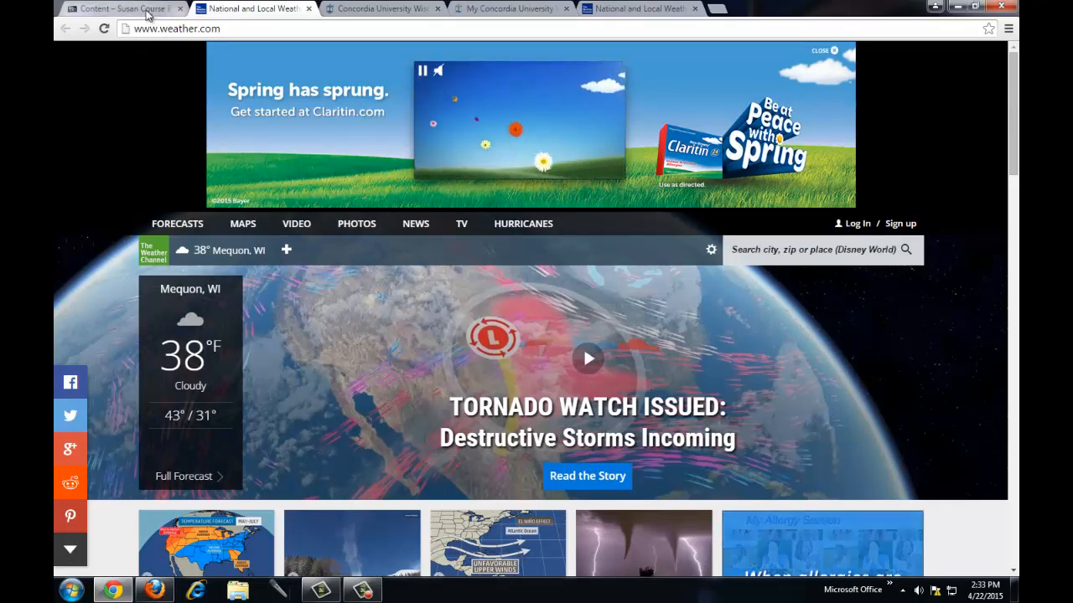
click(146, 10)
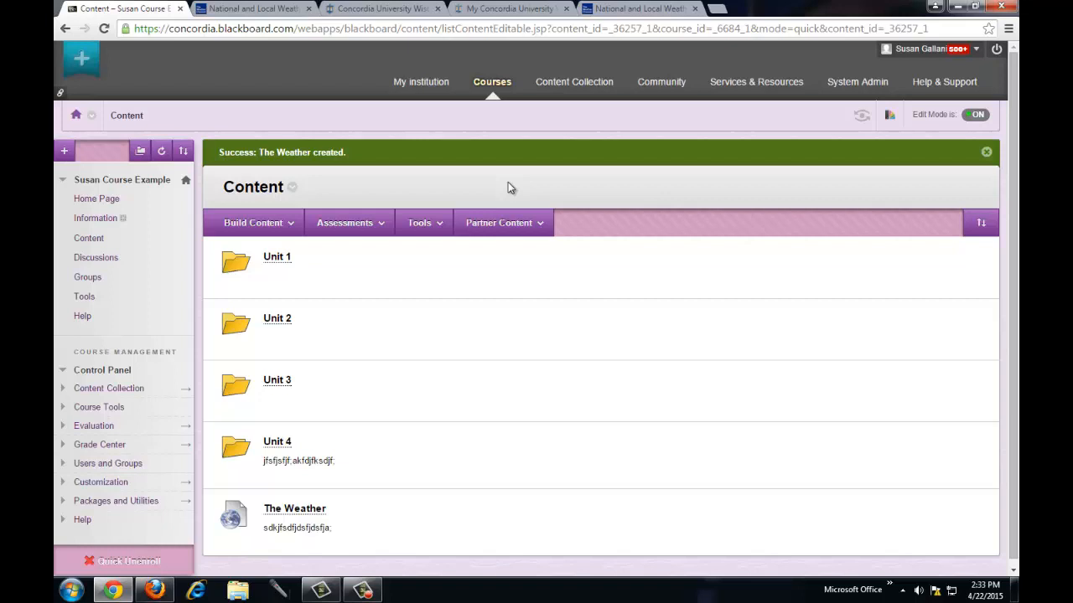
- Dismiss the success message and start a new assignment from Assessments > Assignment
click(985, 152)
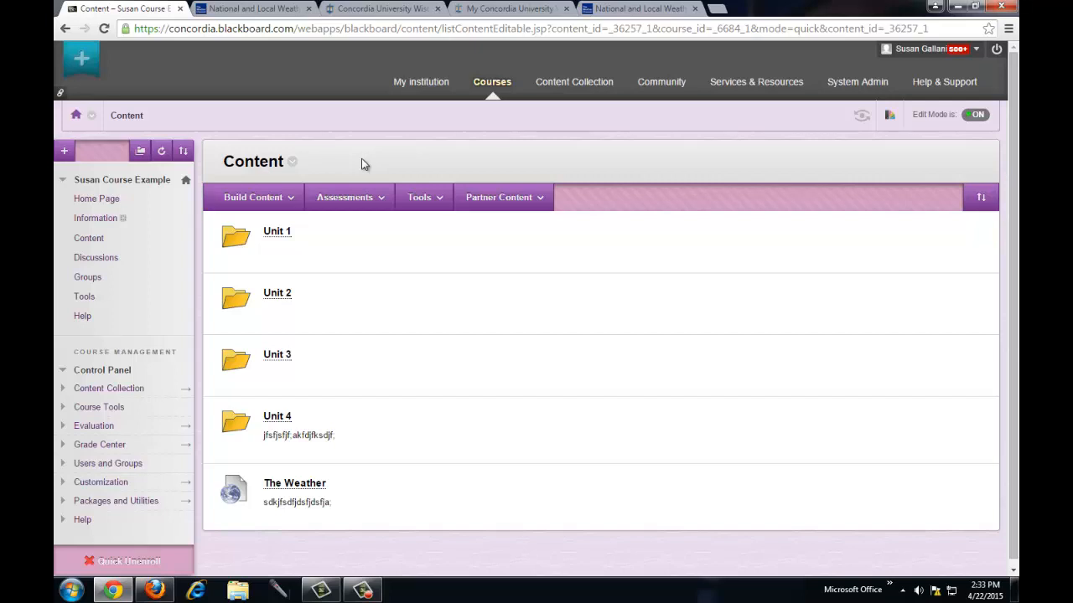
click(348, 197)
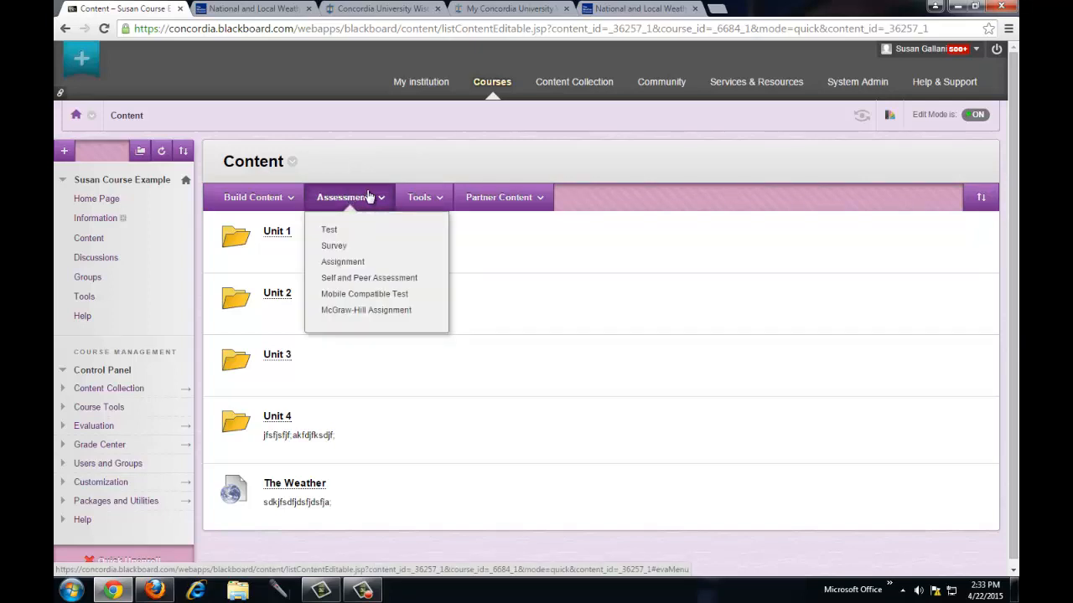
click(342, 262)
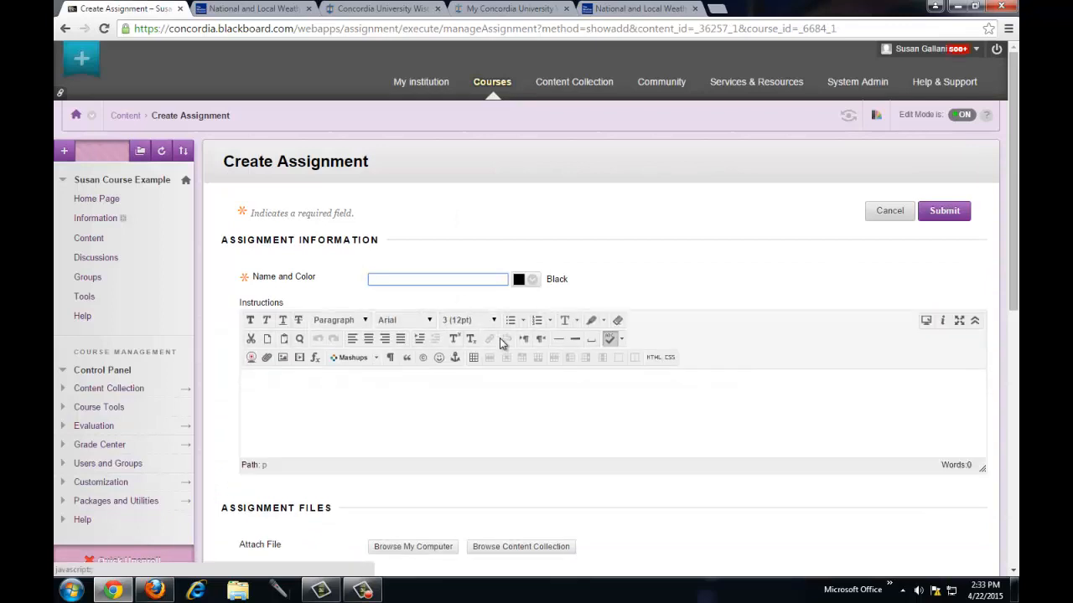
- Name the assignment 'Test Essay 4 Drop Box' and enter filler text as its instructions
text(Test)
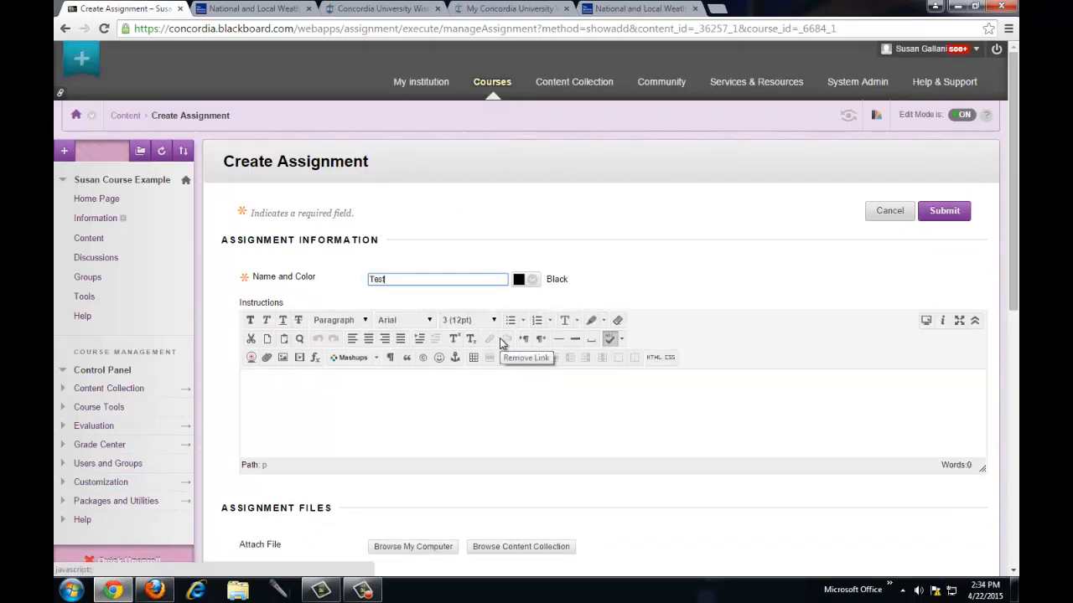
text( Essay 4 Drop)
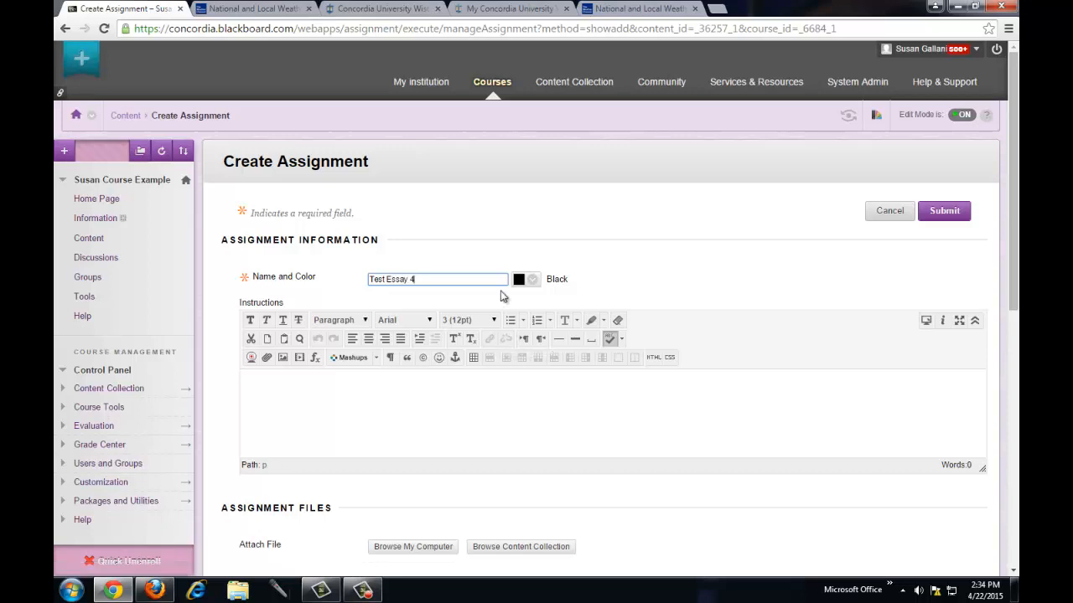
text( Box)
scroll(455, 371, down, 1)
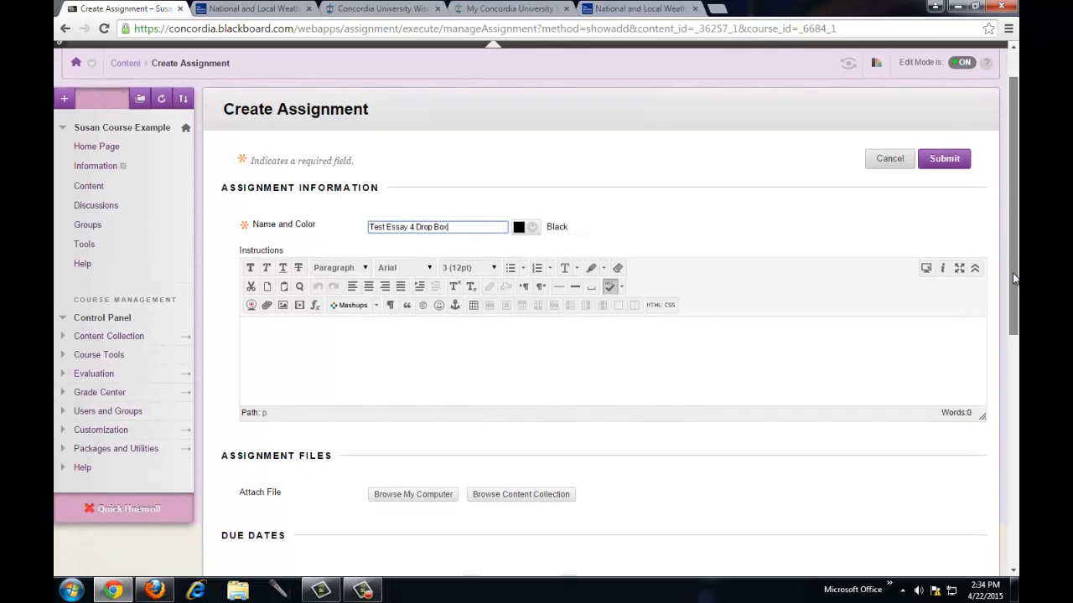
click(455, 330)
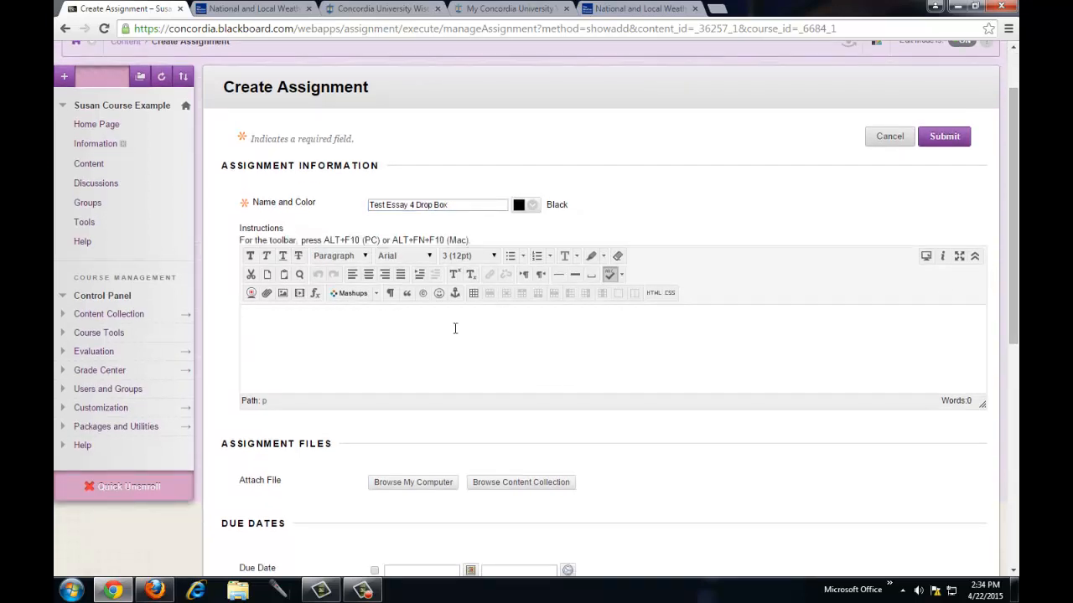
text(fsdflsjdf;sfjsdfjkjsdfka;f)
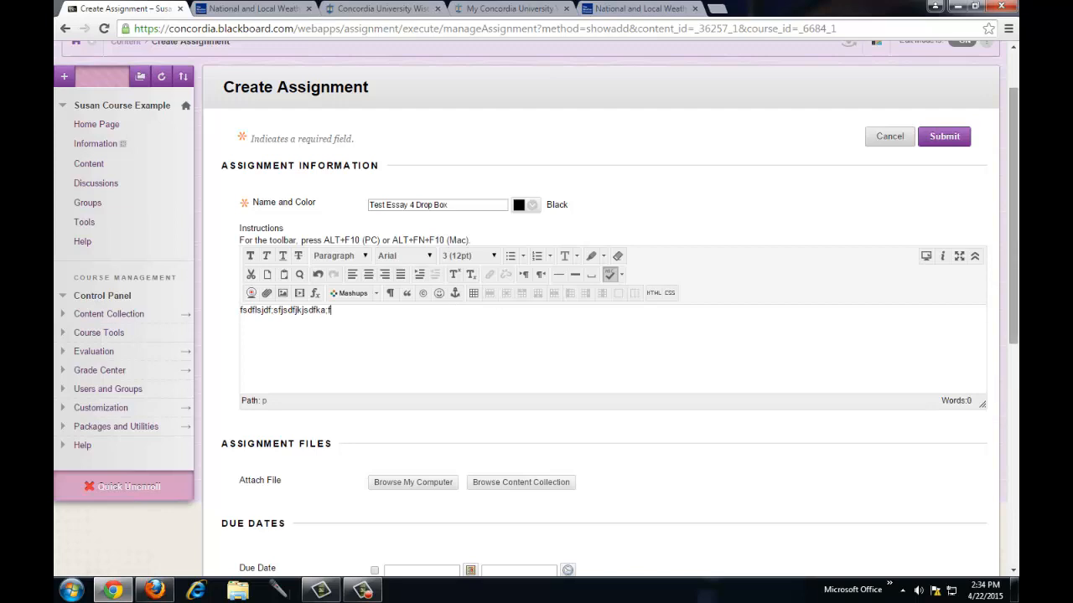
scroll(707, 358, down, 3)
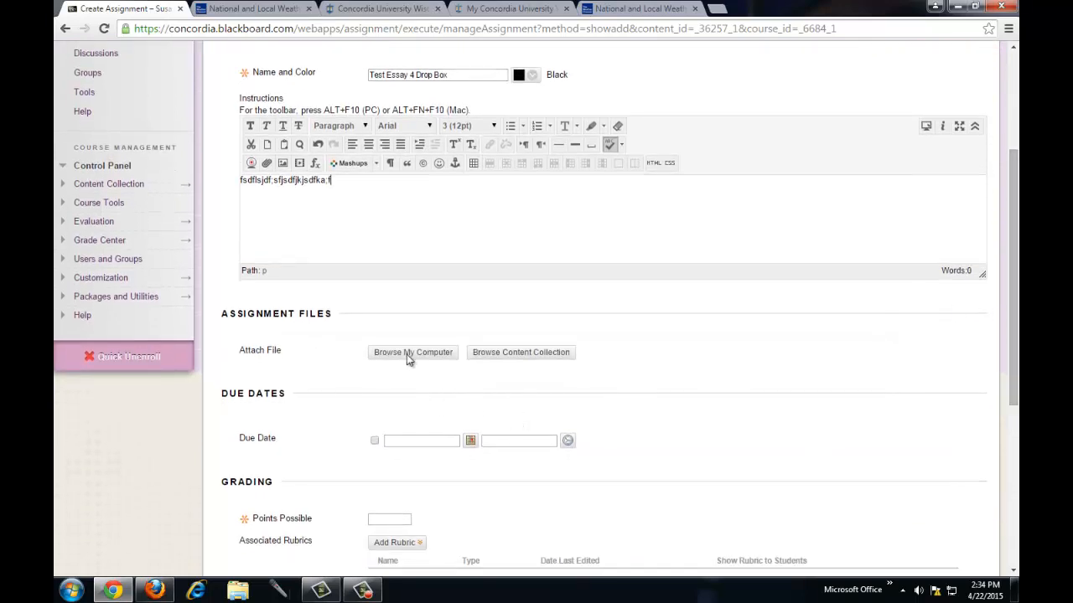
scroll(1014, 319, down, 3)
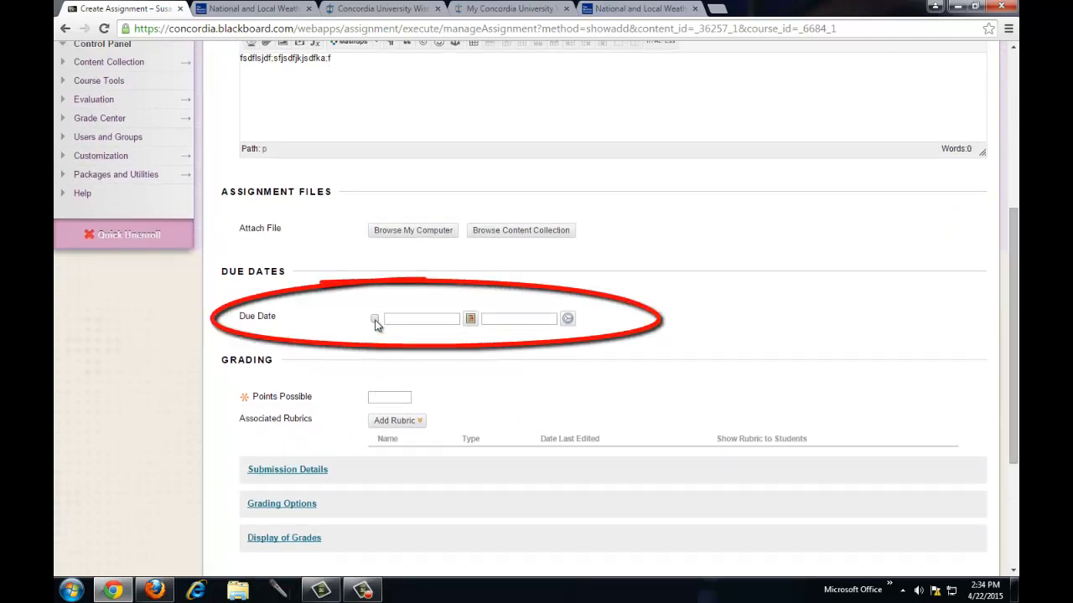
- Set the assignment due date to 04/23/2015 at 02:34 PM
click(375, 319)
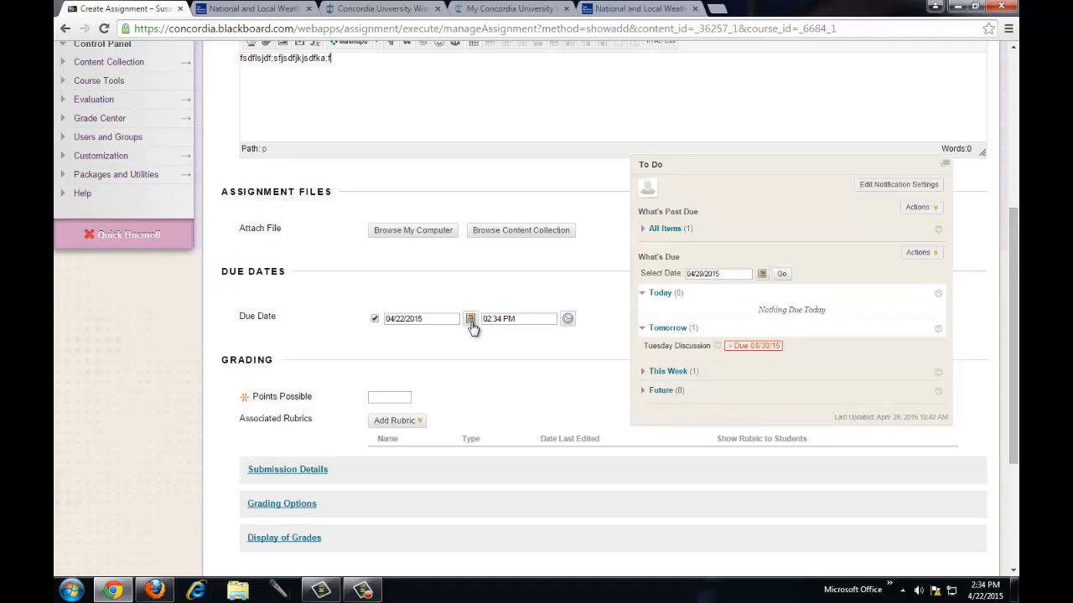
click(470, 320)
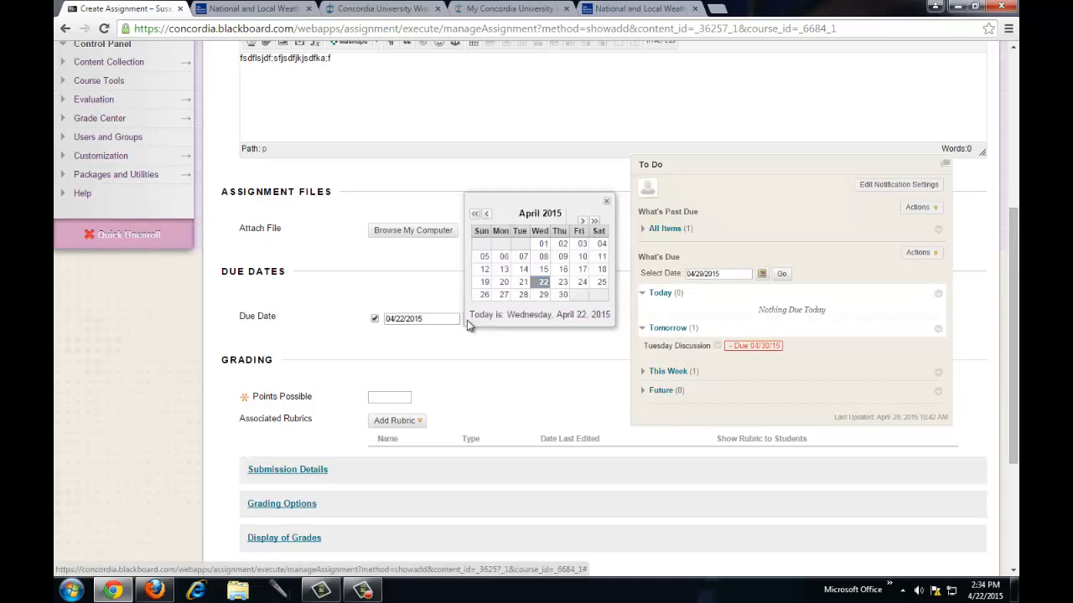
click(562, 283)
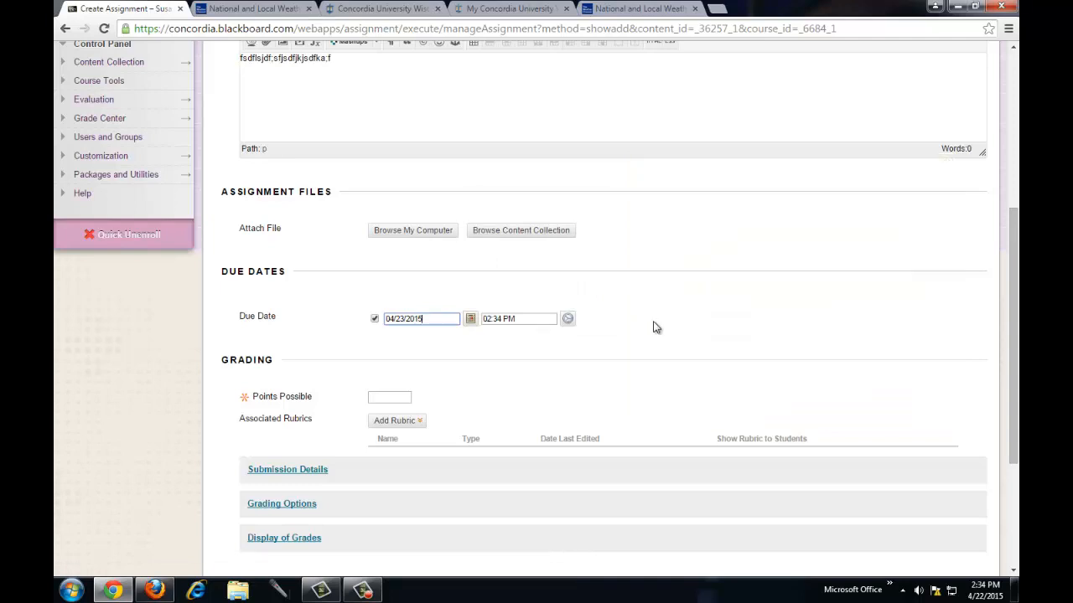
- Make the assignment worth 100 points possible
scroll(643, 325, down, 1)
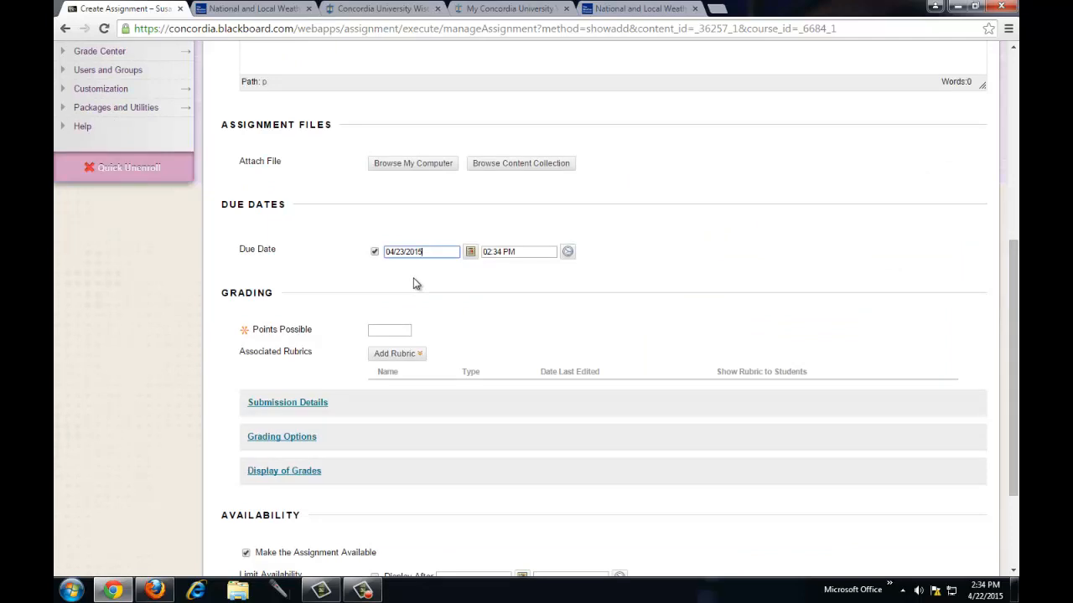
click(390, 329)
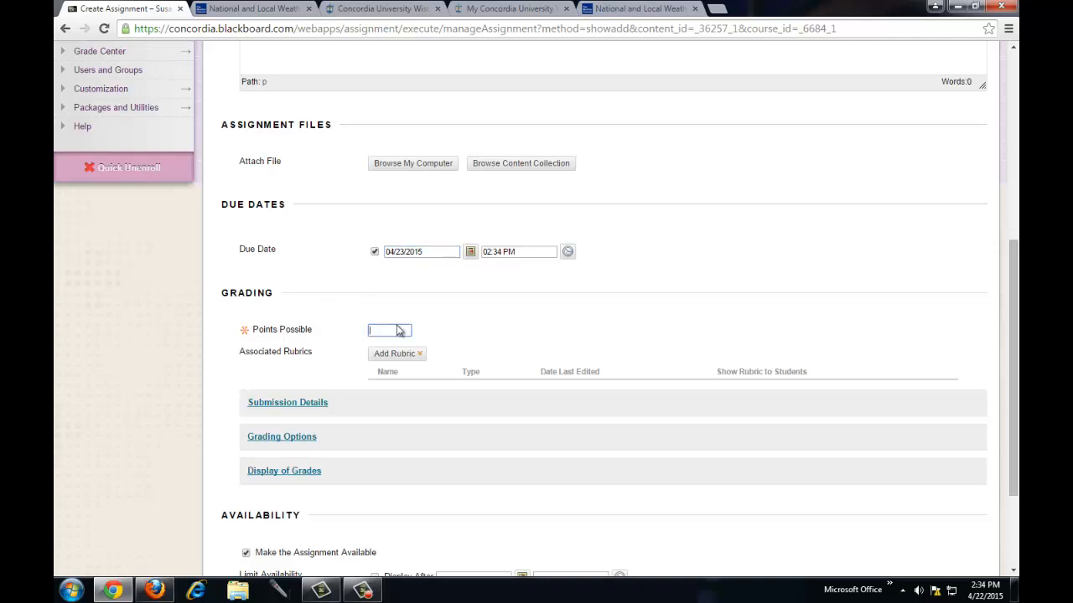
text(100)
scroll(501, 330, down, 2)
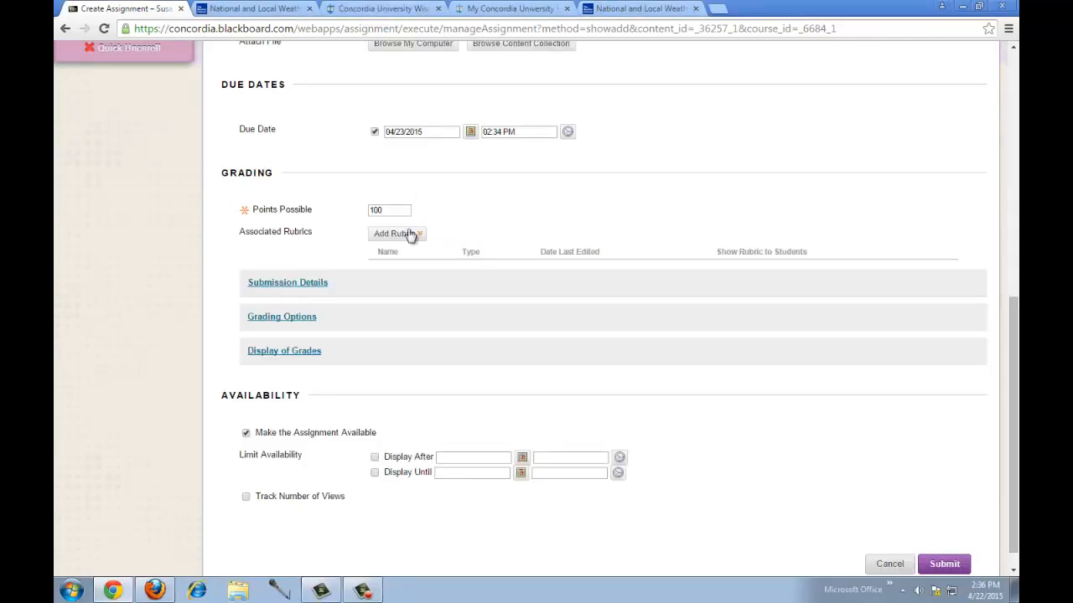
mouse_move(401, 239)
- Expand Submission Details and keep Number of Attempts at Single Attempt
click(286, 285)
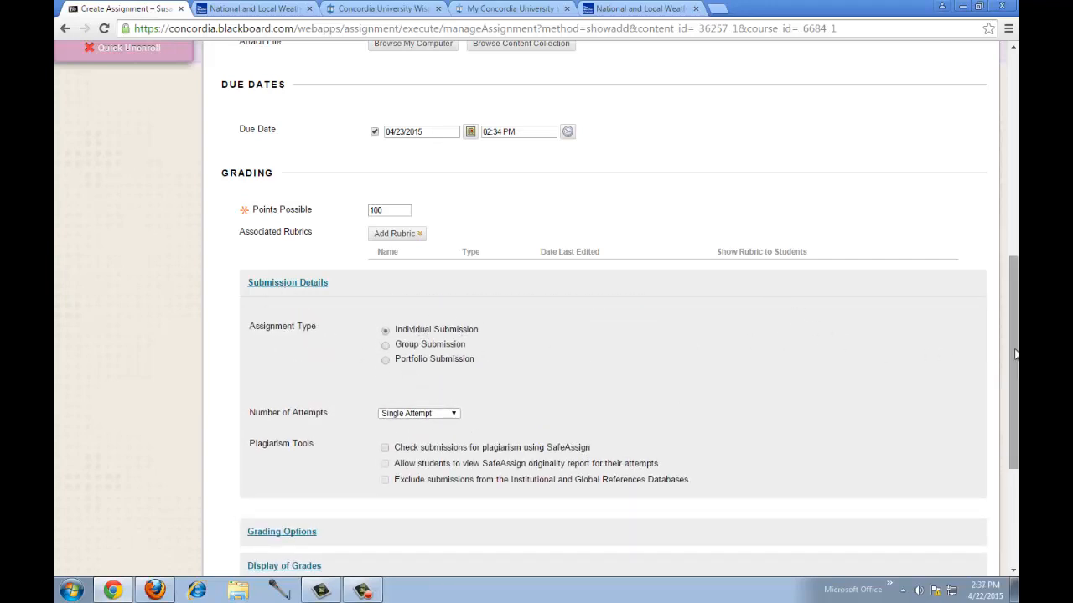
drag(1012, 348, 1009, 394)
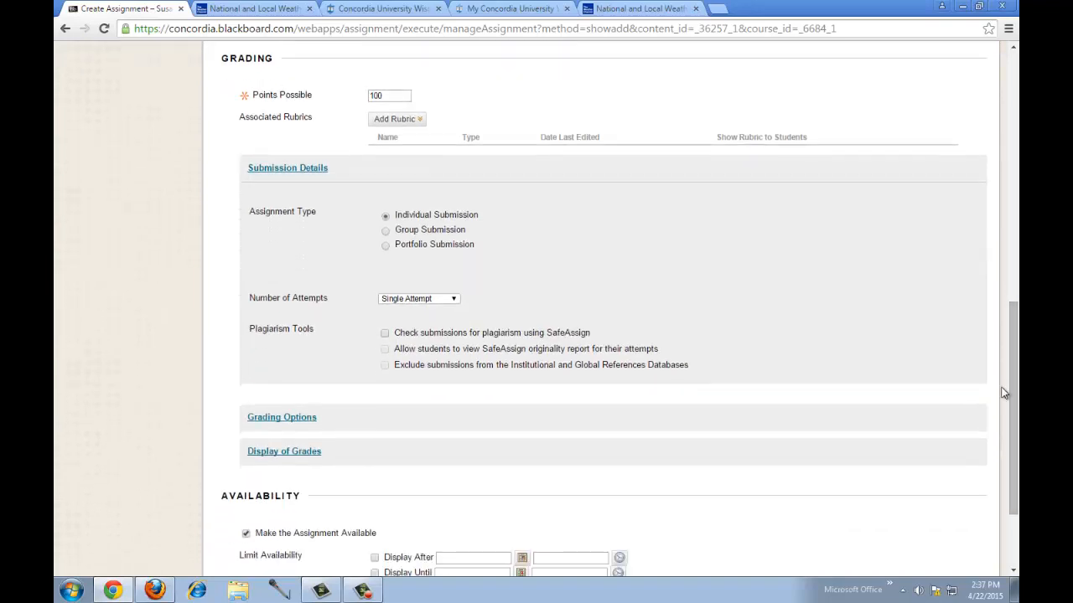
click(421, 303)
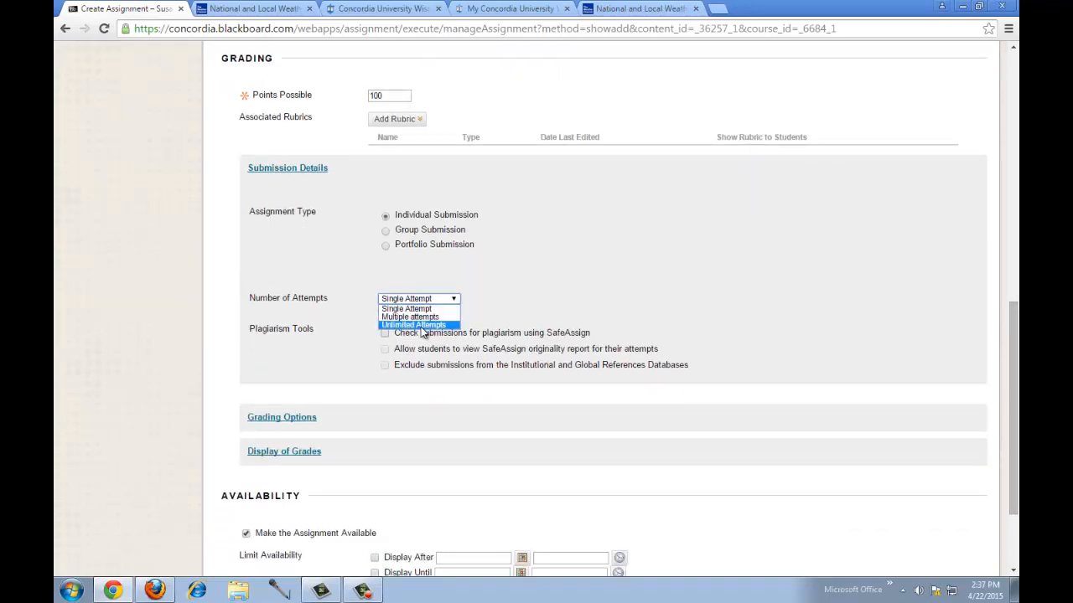
click(511, 314)
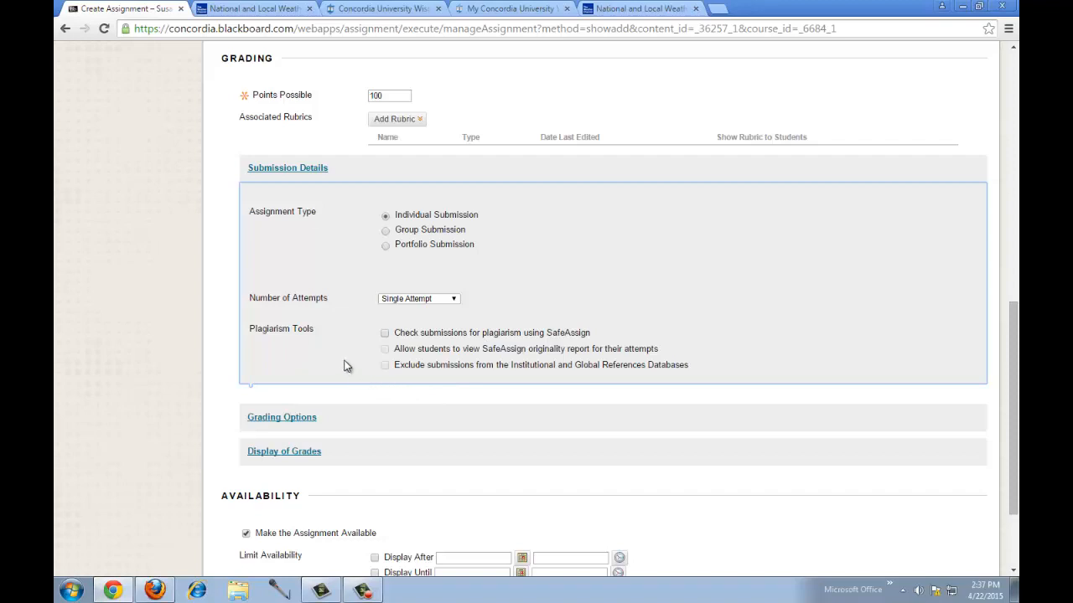
- Turn on SafeAssign checking and exclude submissions from the reference databases
click(385, 334)
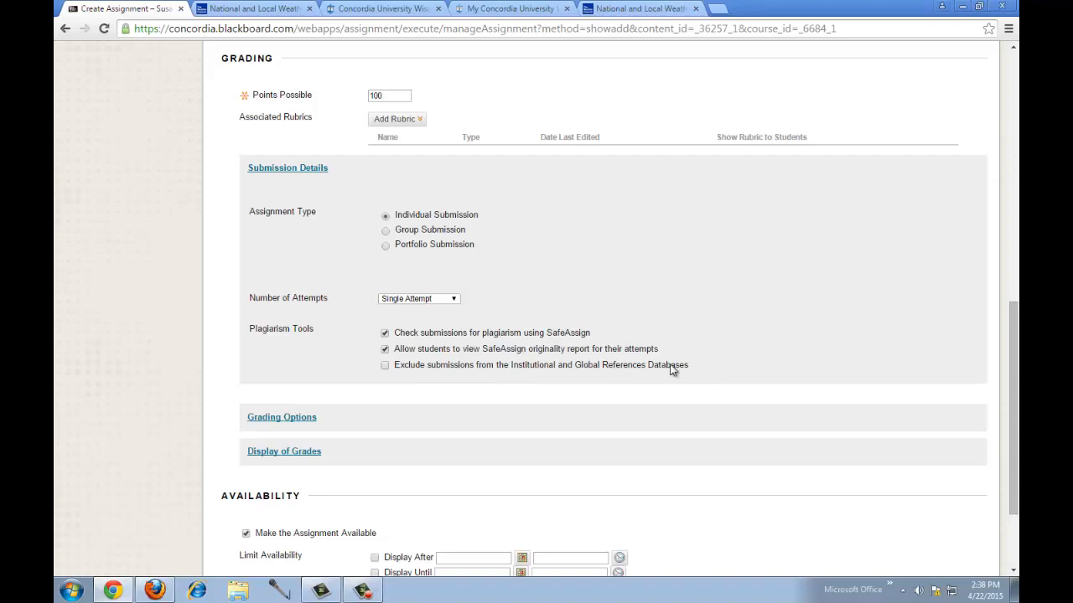
click(384, 365)
scroll(1012, 326, down, 1)
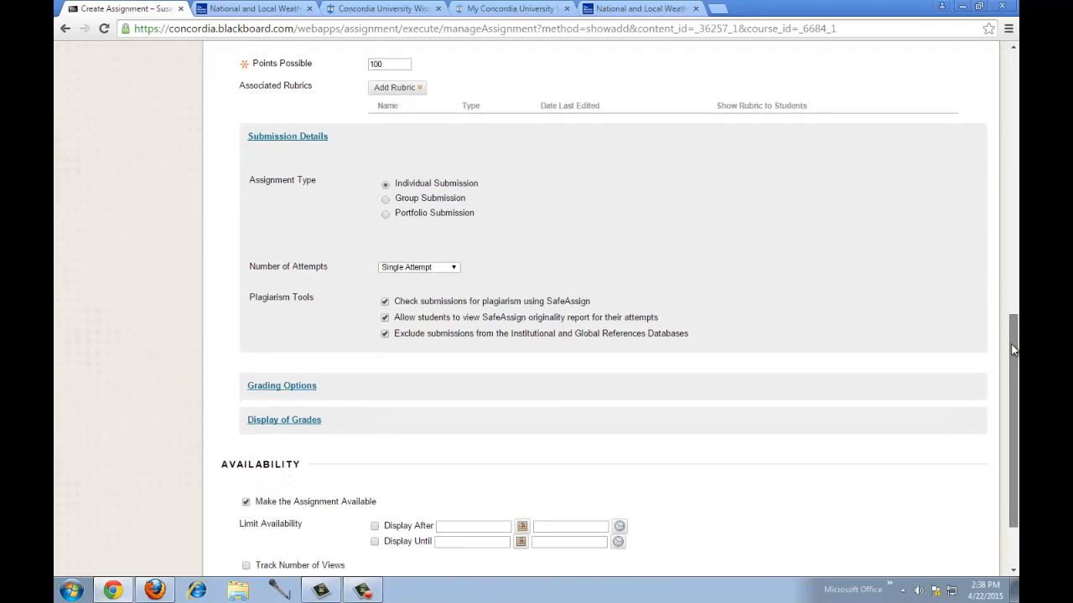
scroll(997, 310, up, 1)
scroll(986, 277, up, 4)
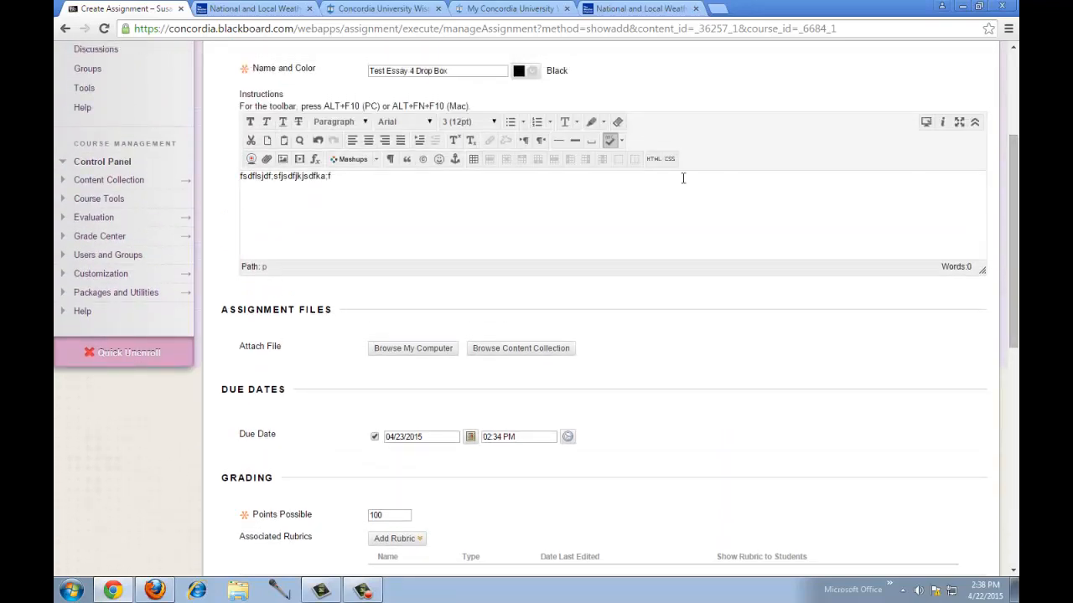
- Prefix the assignment name with 'Draft' and allow Unlimited Attempts
click(369, 71)
text(Draft)
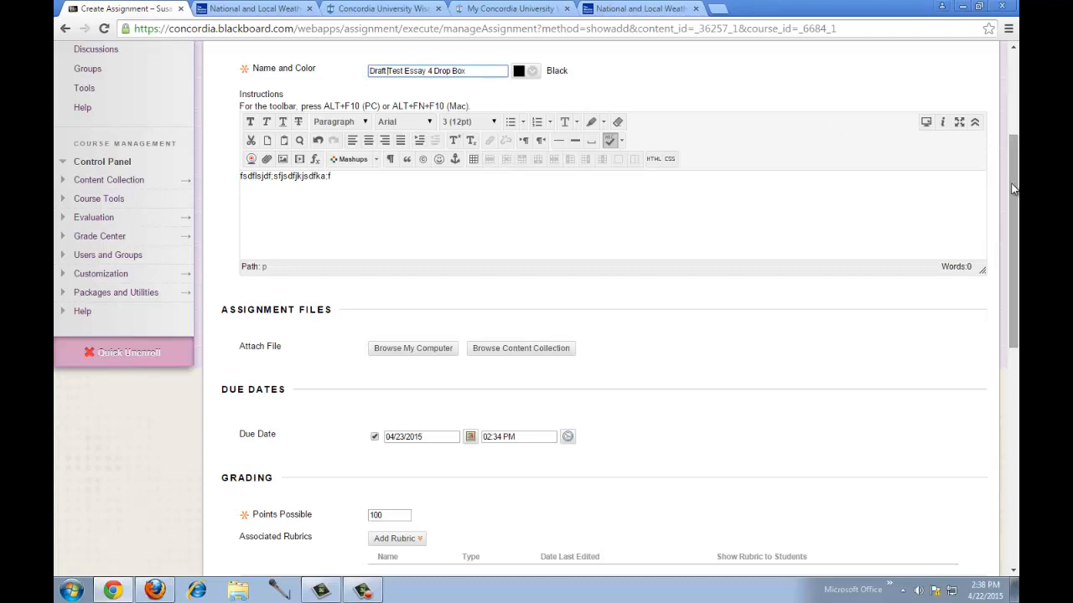
drag(1011, 206, 1000, 338)
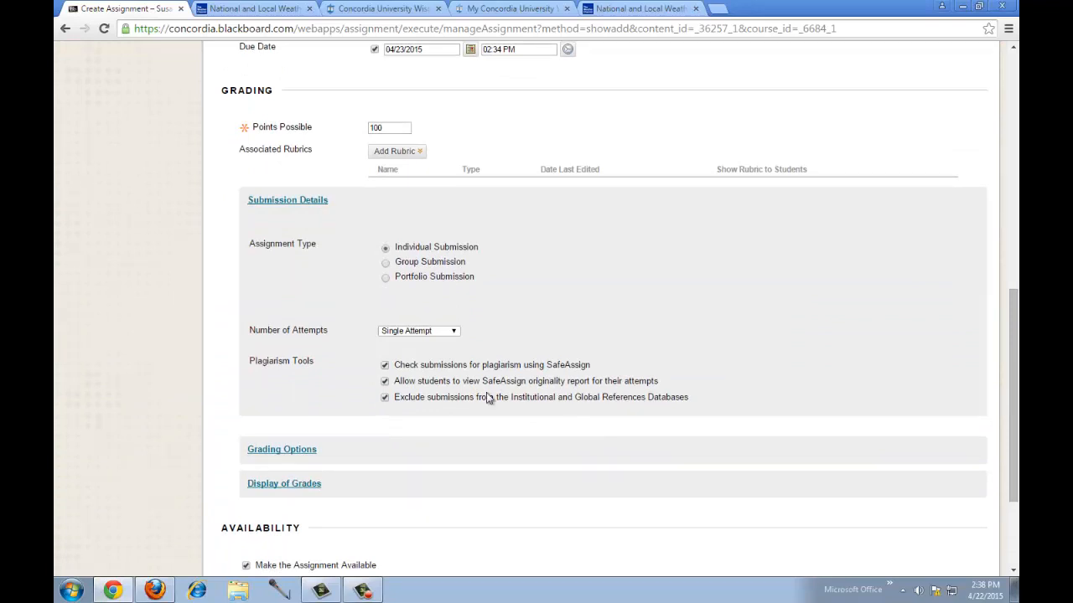
click(425, 331)
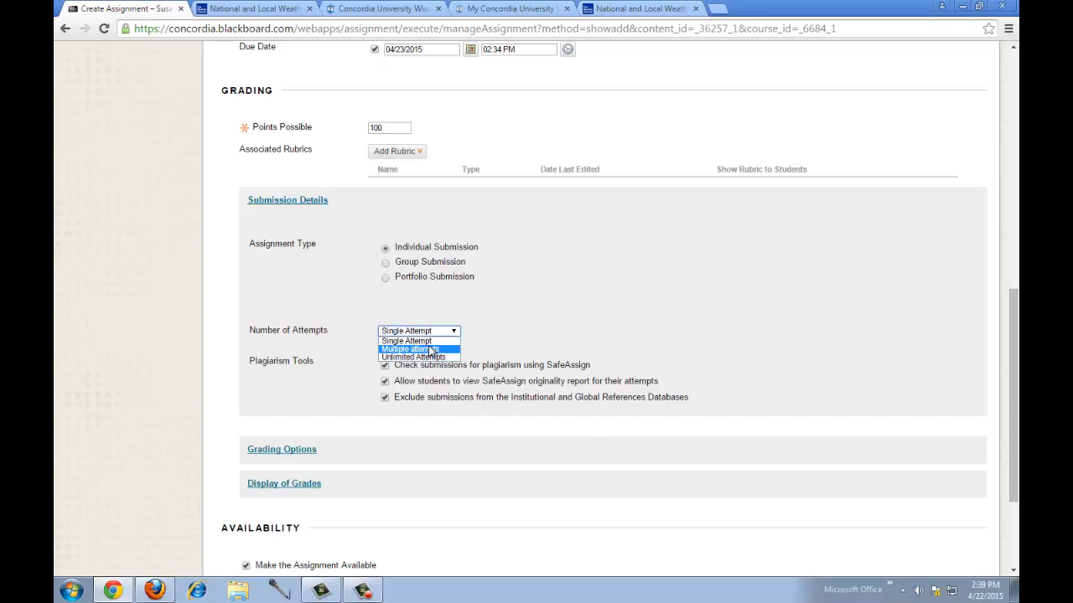
click(433, 357)
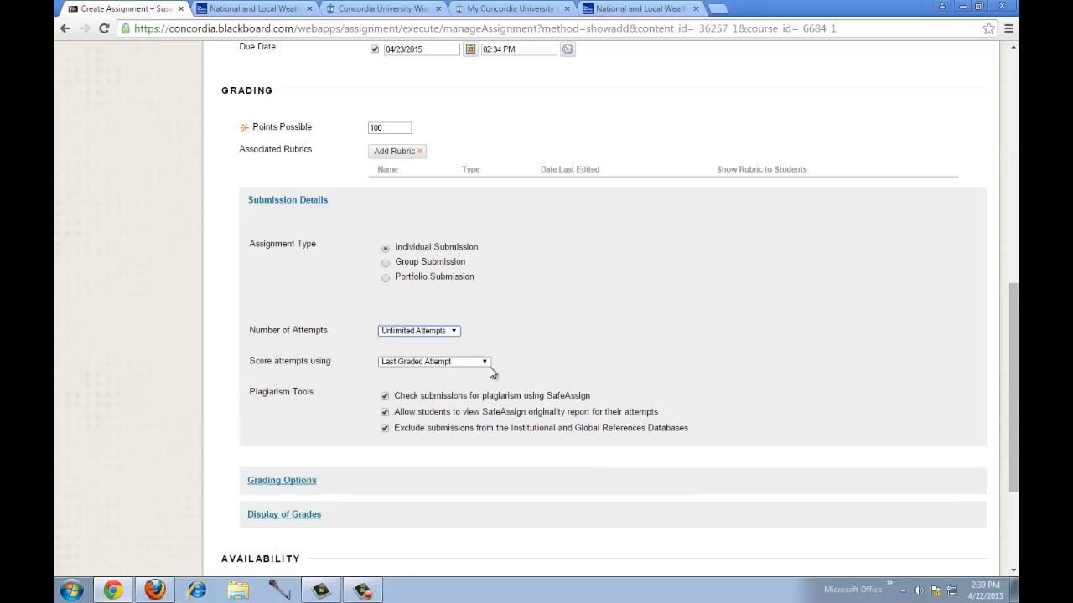
scroll(1014, 362, down, 1)
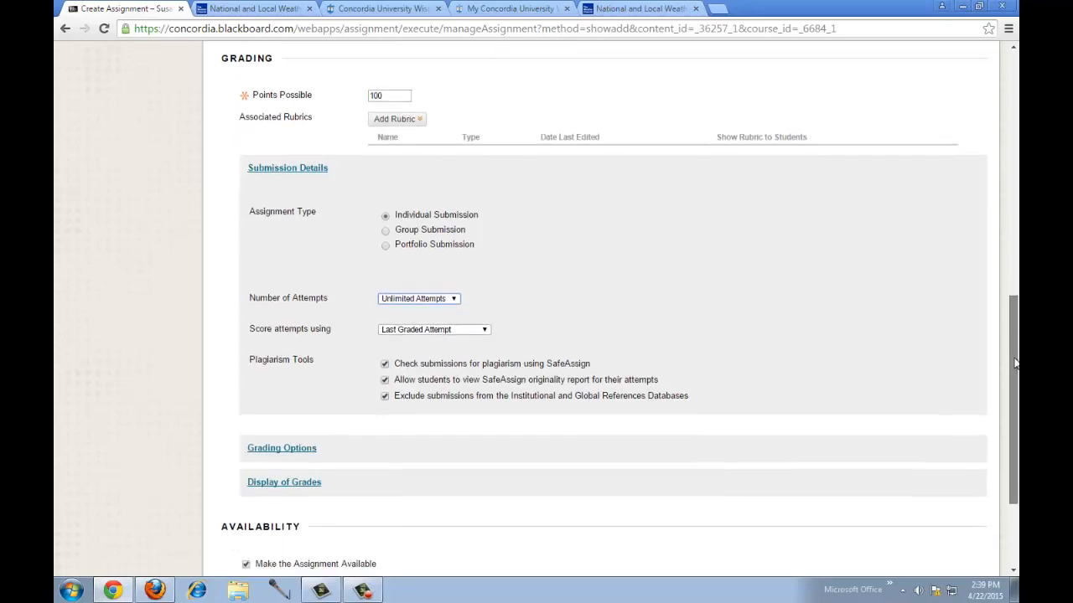
scroll(1014, 362, down, 3)
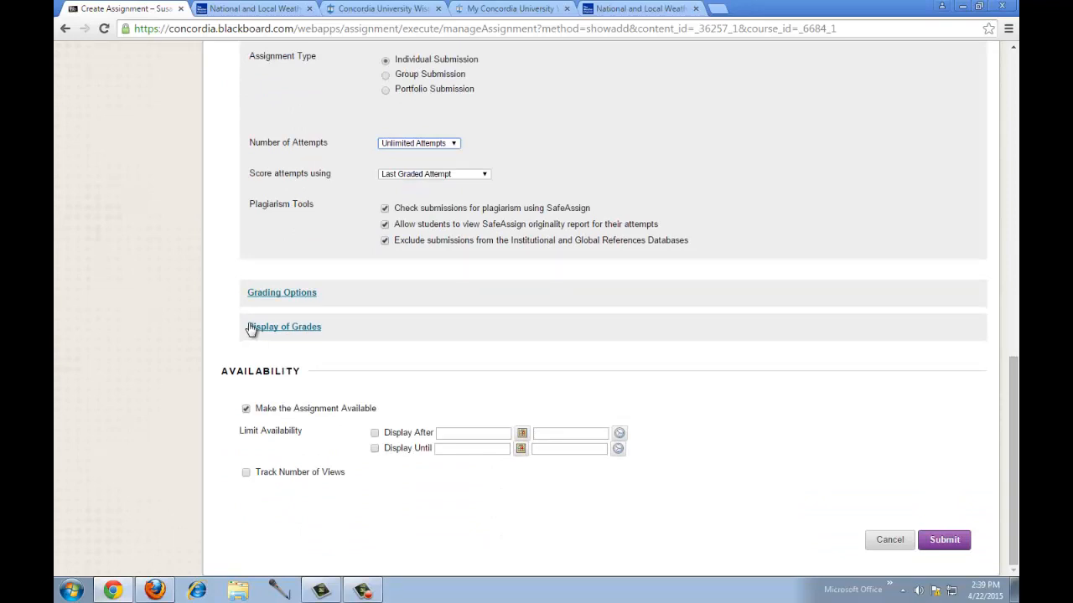
click(286, 299)
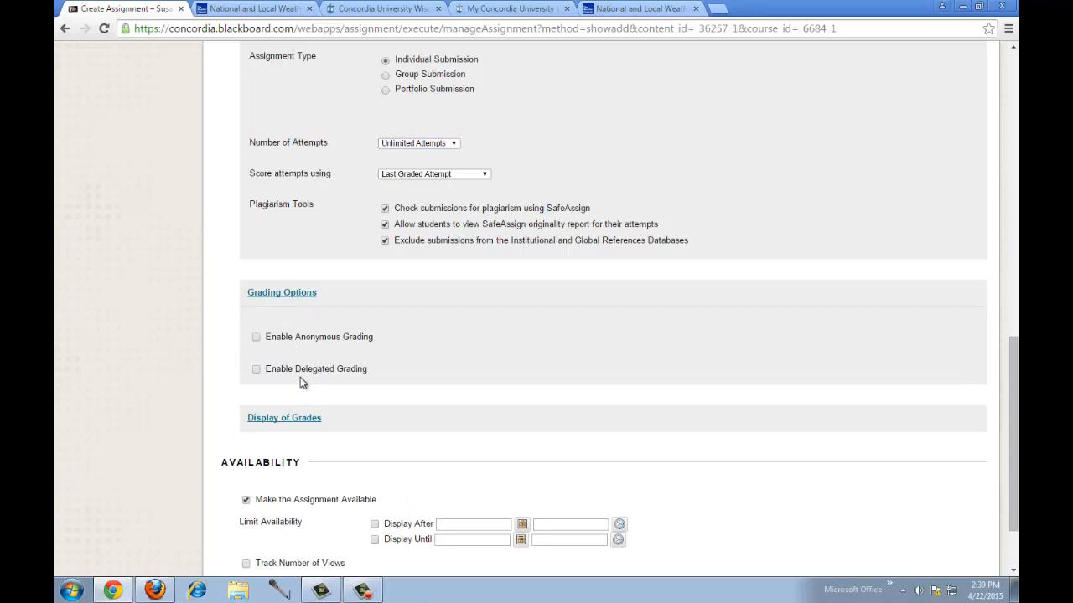
- Set the grade display to Score as primary and Letter as secondary
click(302, 295)
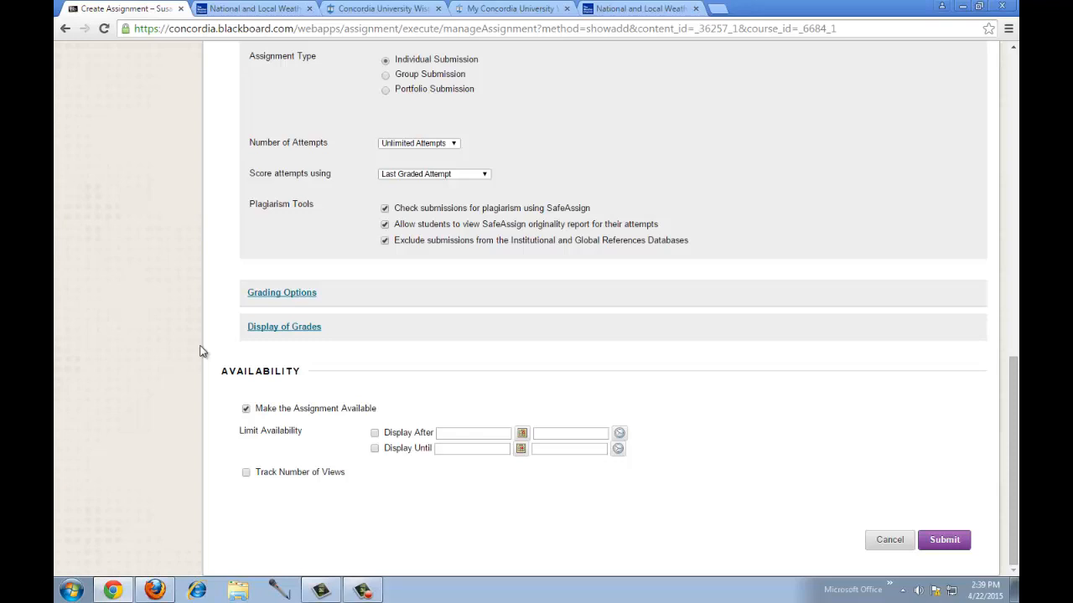
click(292, 334)
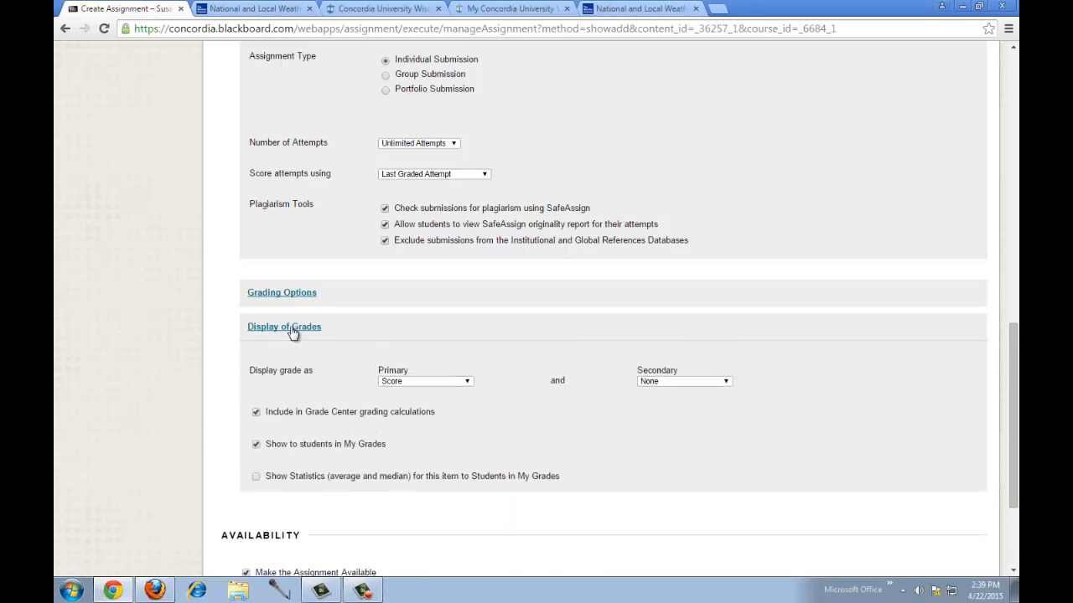
click(412, 383)
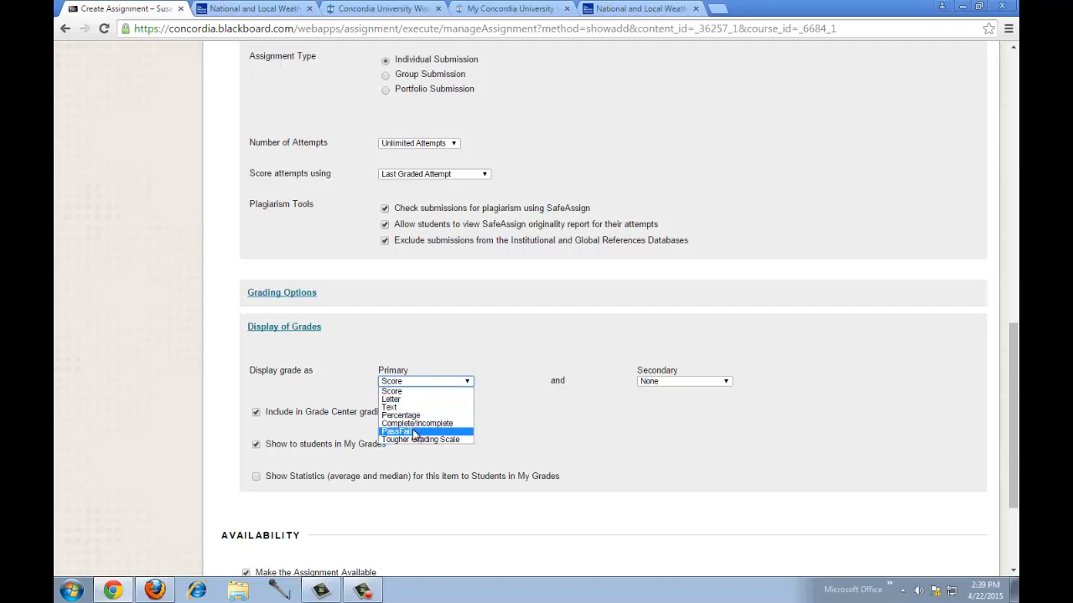
click(406, 386)
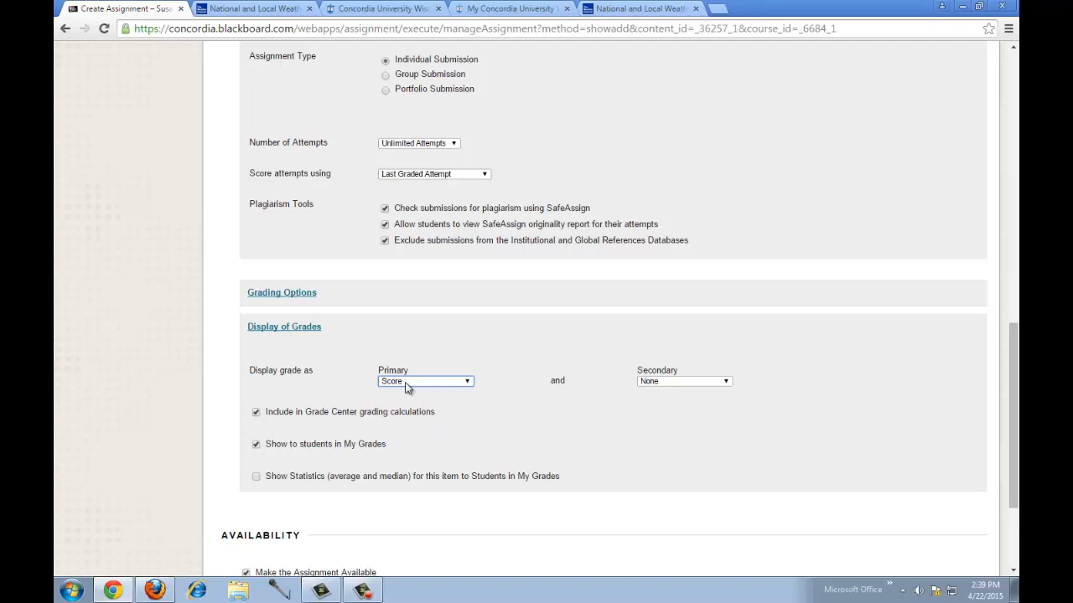
click(689, 384)
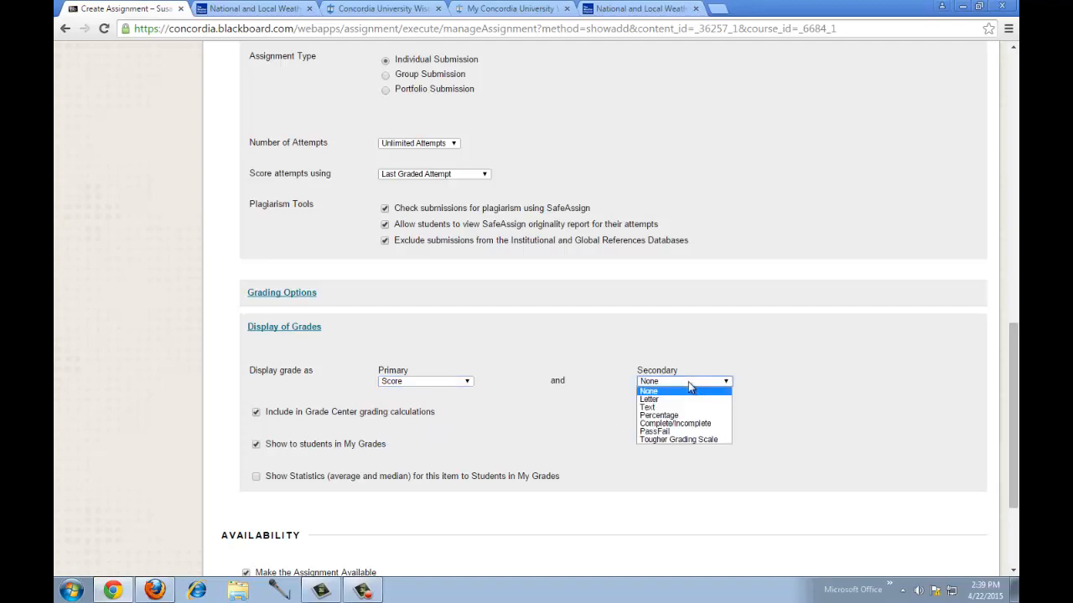
click(650, 400)
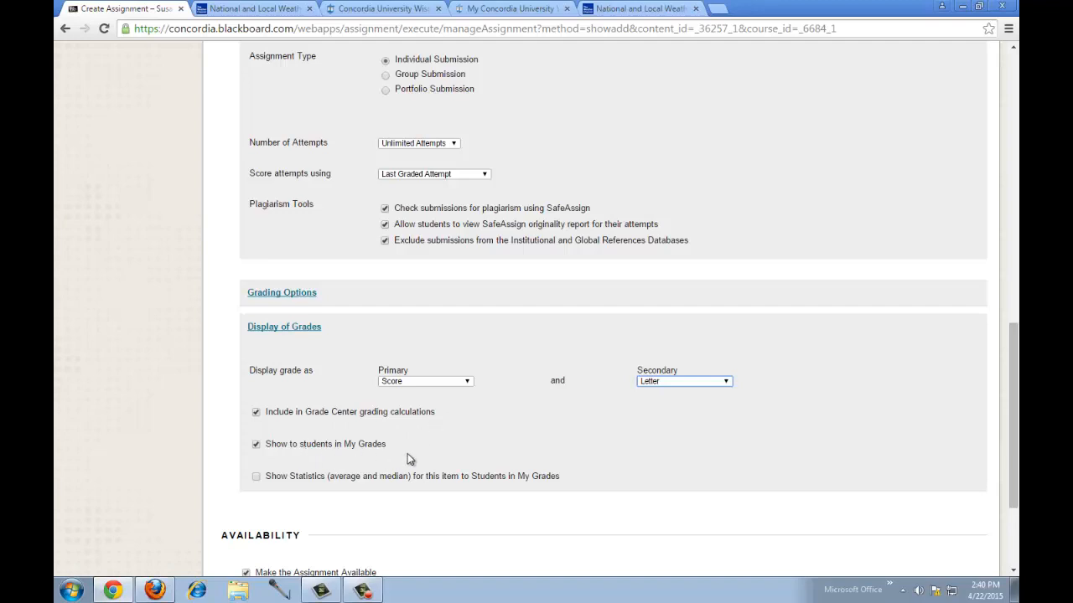
drag(1014, 421, 1016, 479)
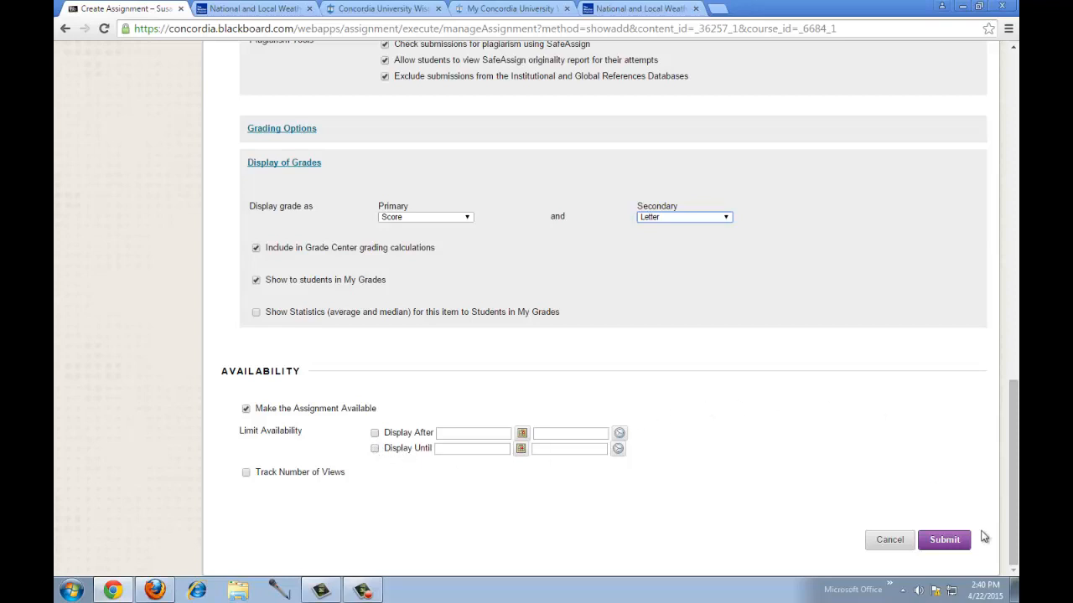
- Create the assignment and move Draft Test Essay 4 Drop Box into the Unit 4 folder
click(950, 540)
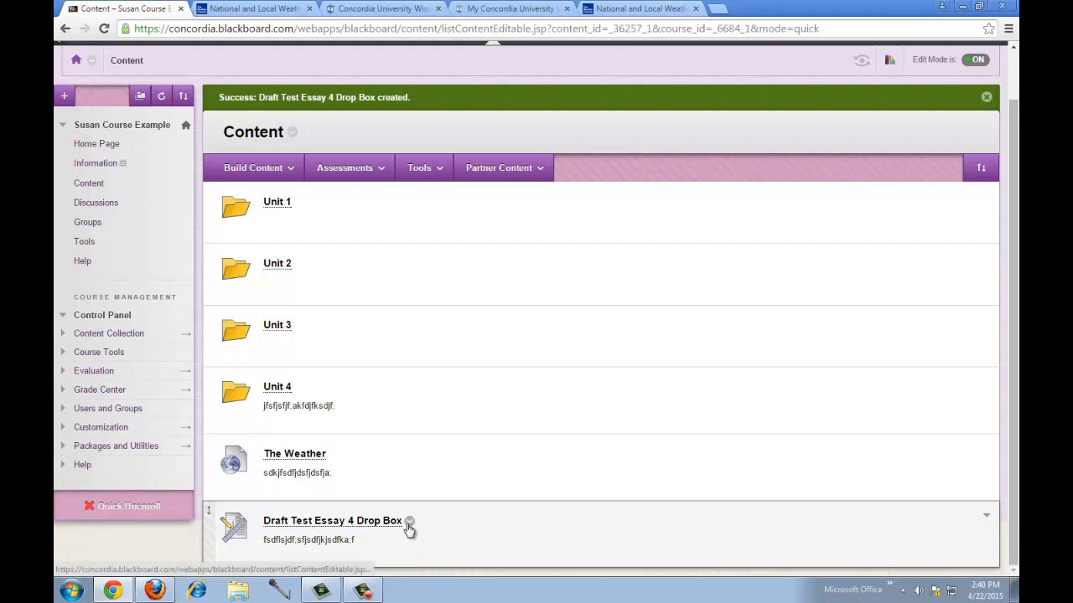
click(409, 522)
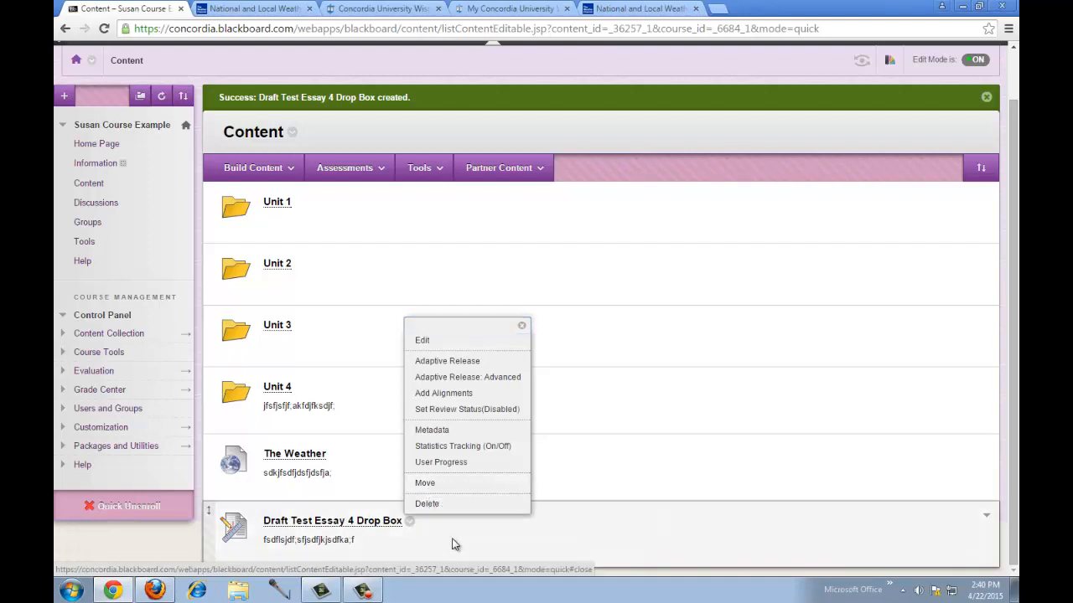
click(409, 523)
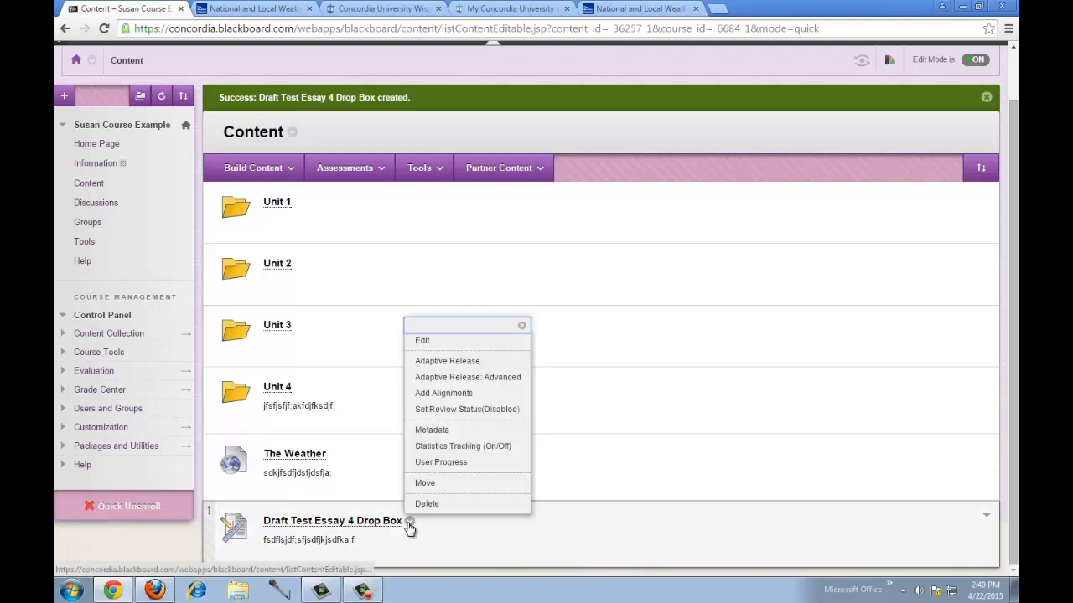
click(427, 486)
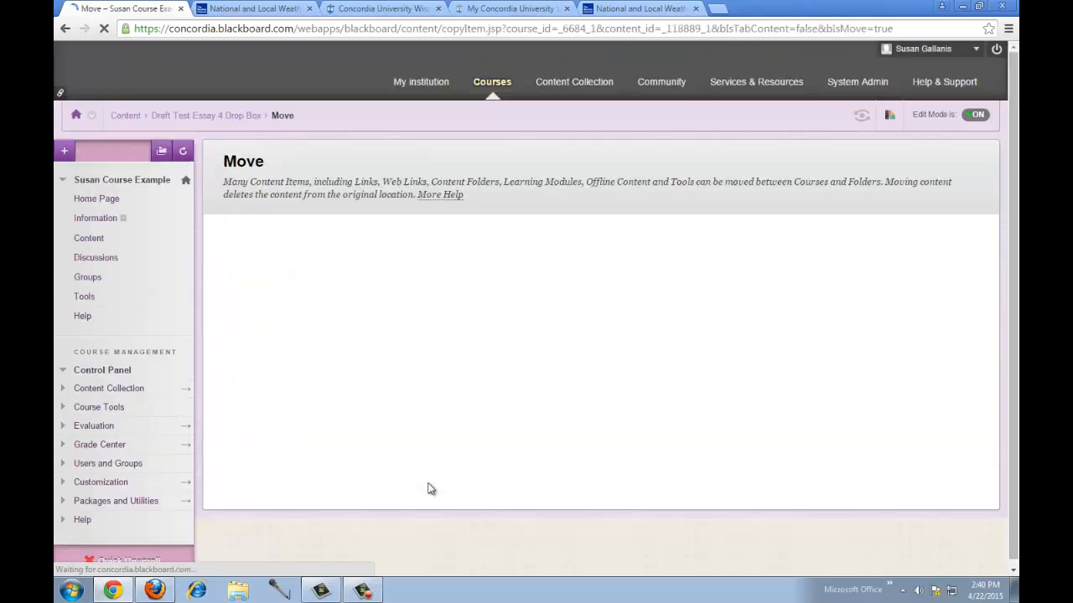
click(531, 377)
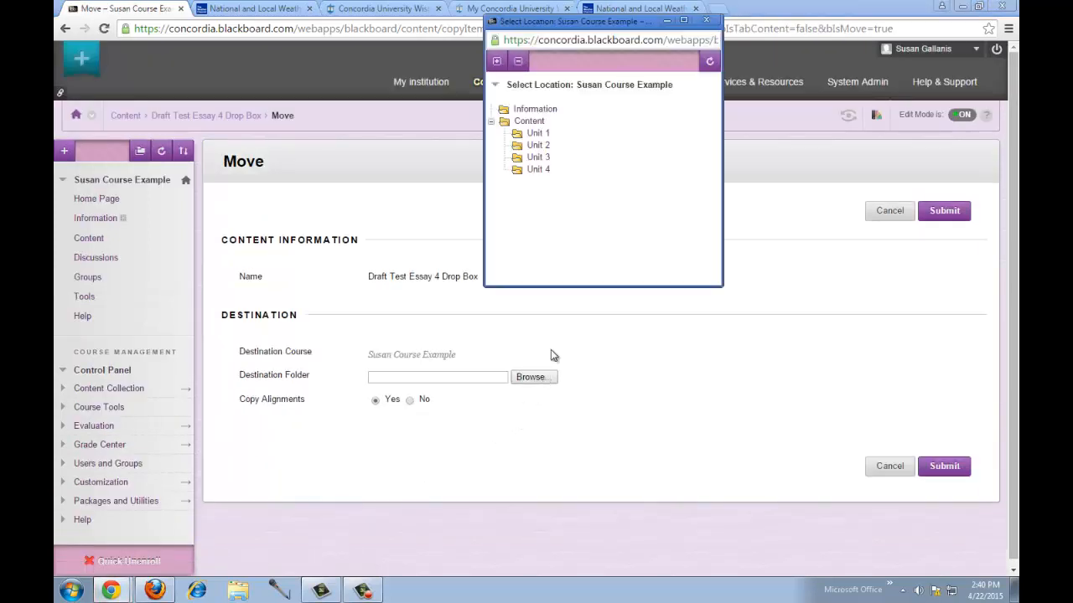
click(537, 170)
click(932, 467)
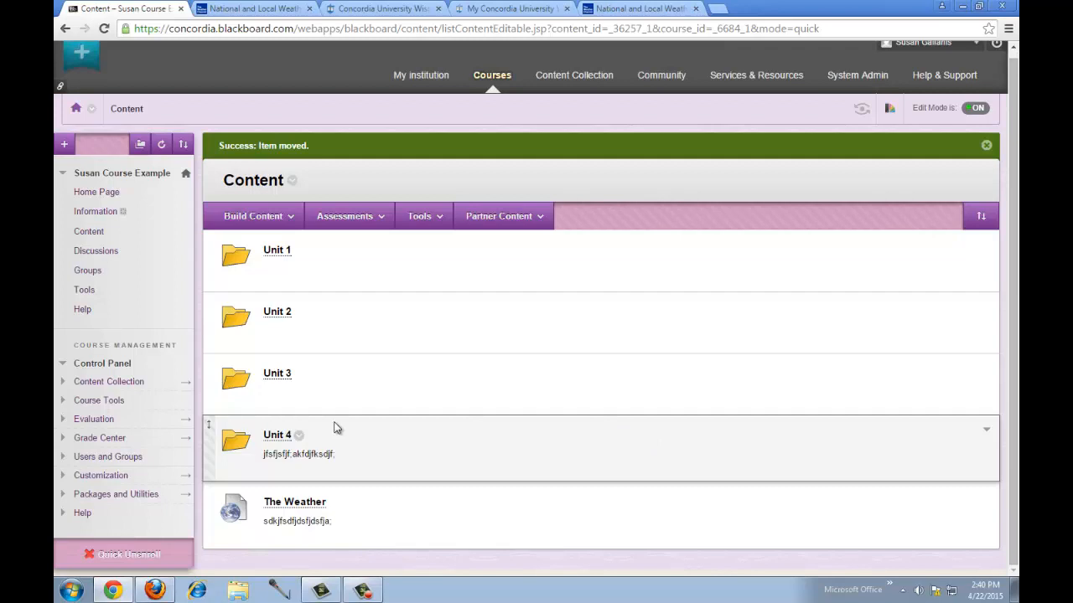
- Open the Unit 4 folder, then go to the Grade Center's Needs Grading list
click(277, 439)
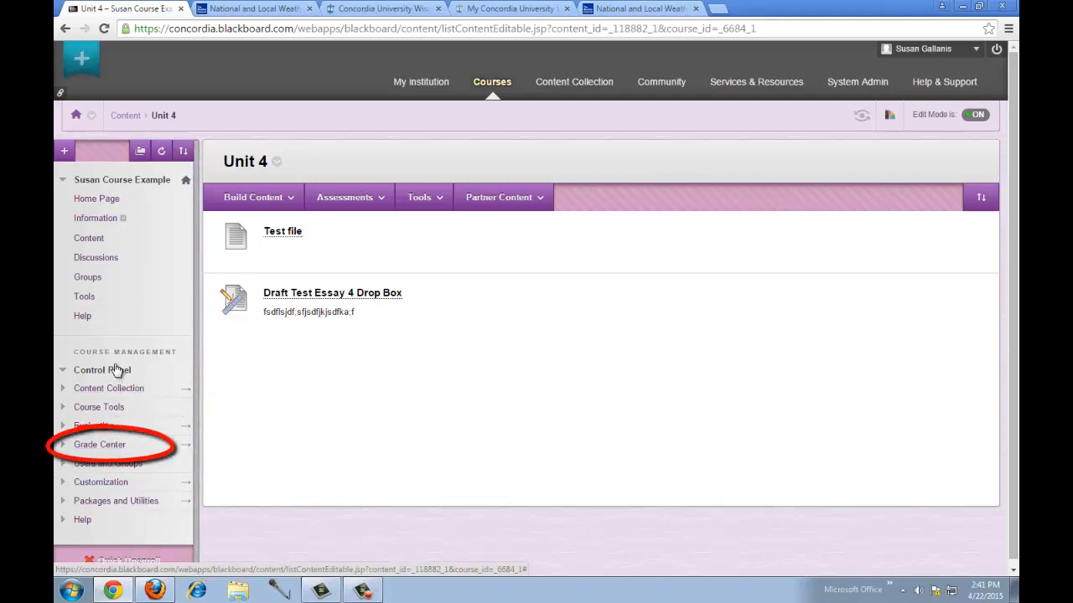
click(108, 449)
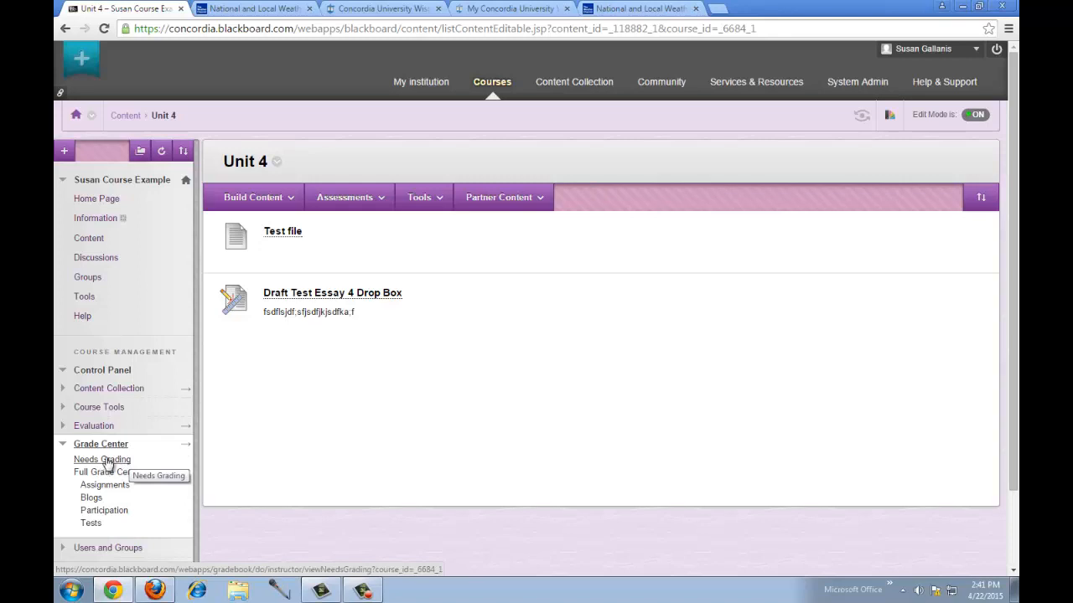
click(107, 460)
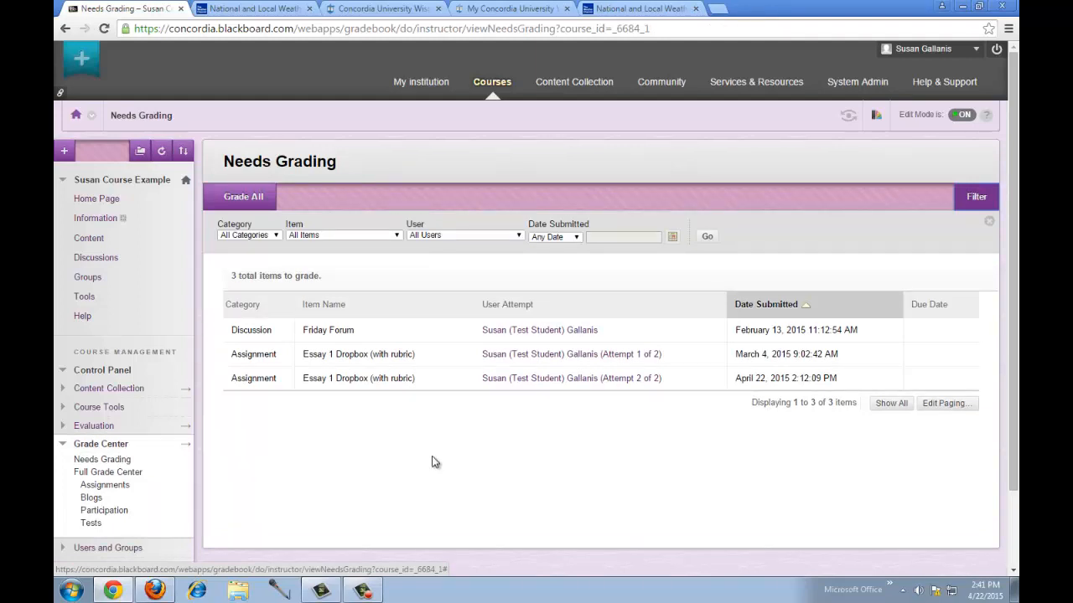
- Open Essay 1 Dropbox attempt 1 of 2 for grading and scroll through the essay
click(559, 356)
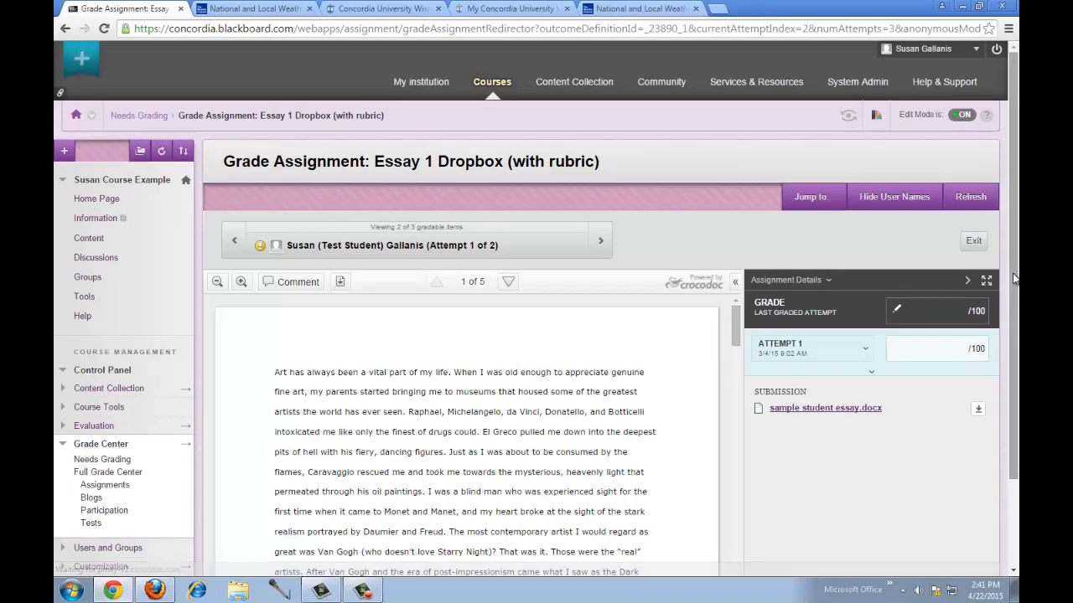
drag(1014, 279, 1016, 303)
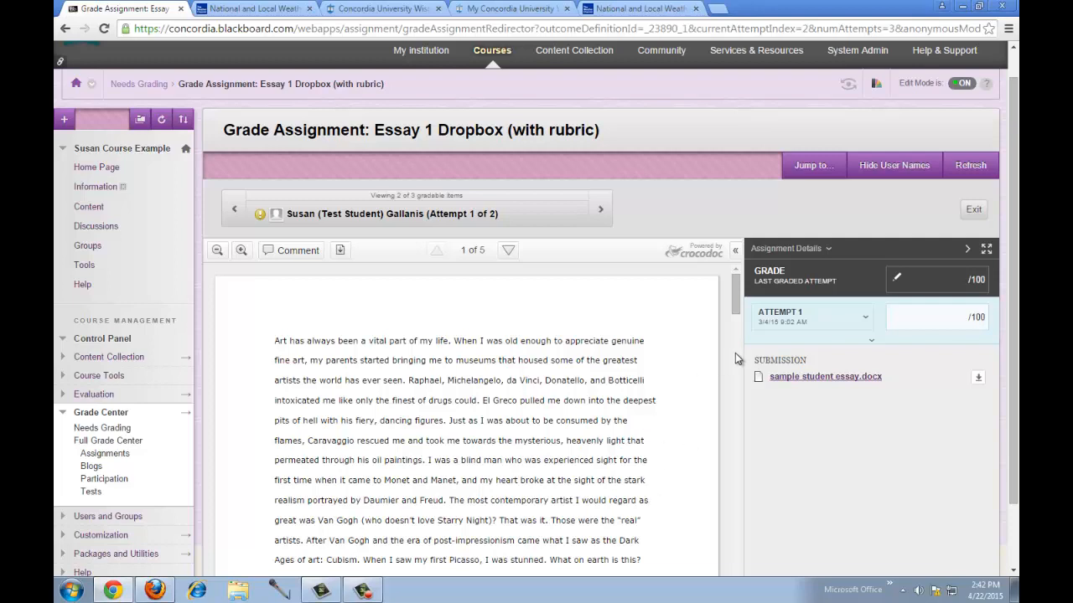
drag(737, 301, 737, 309)
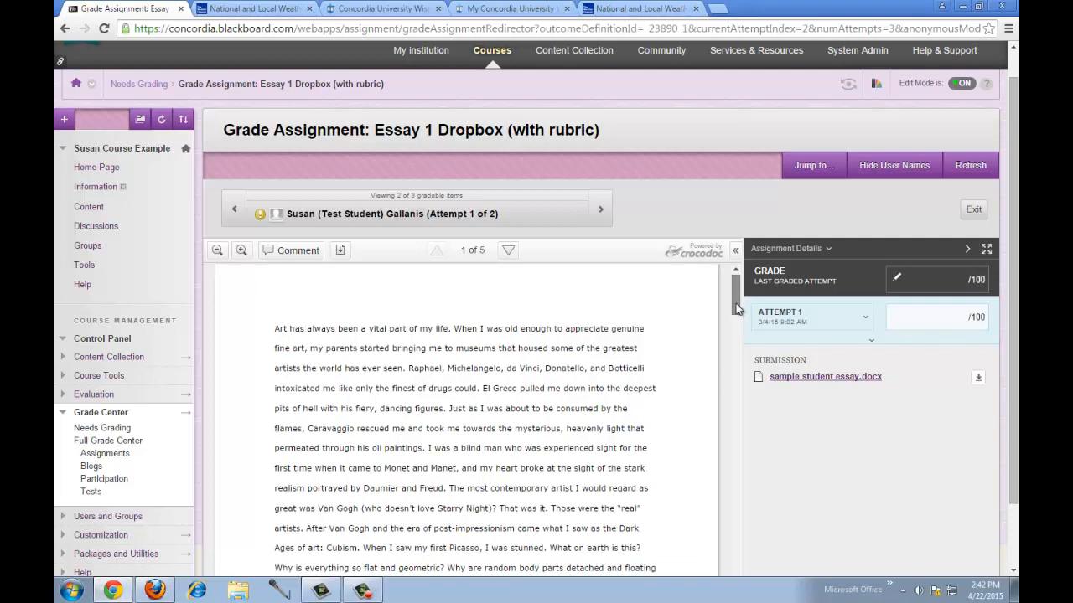
scroll(658, 356, down, 10)
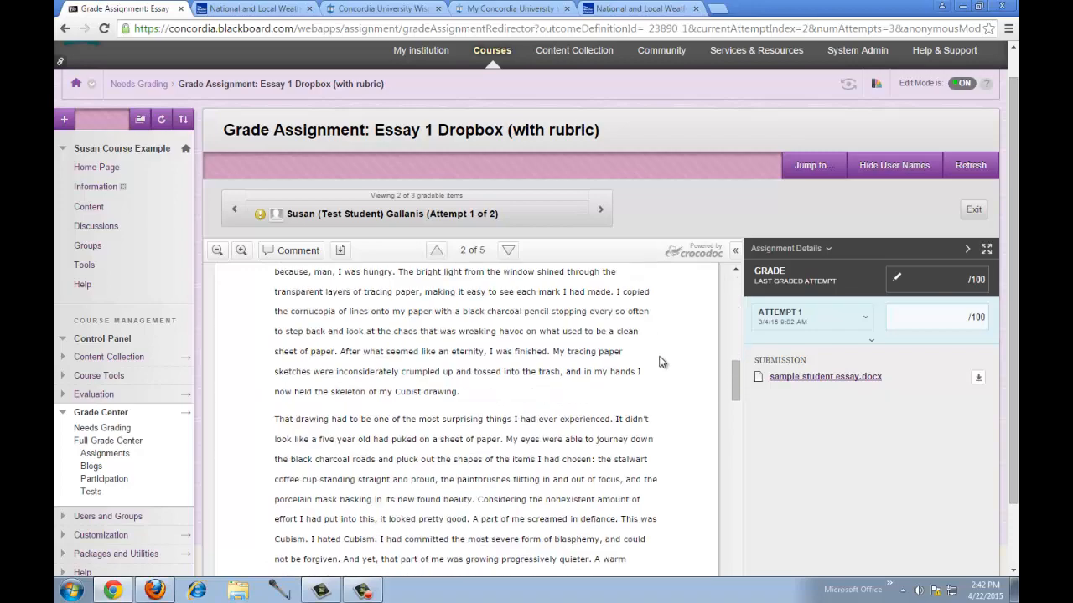
scroll(660, 364, down, 9)
scroll(659, 370, up, 9)
scroll(659, 375, up, 15)
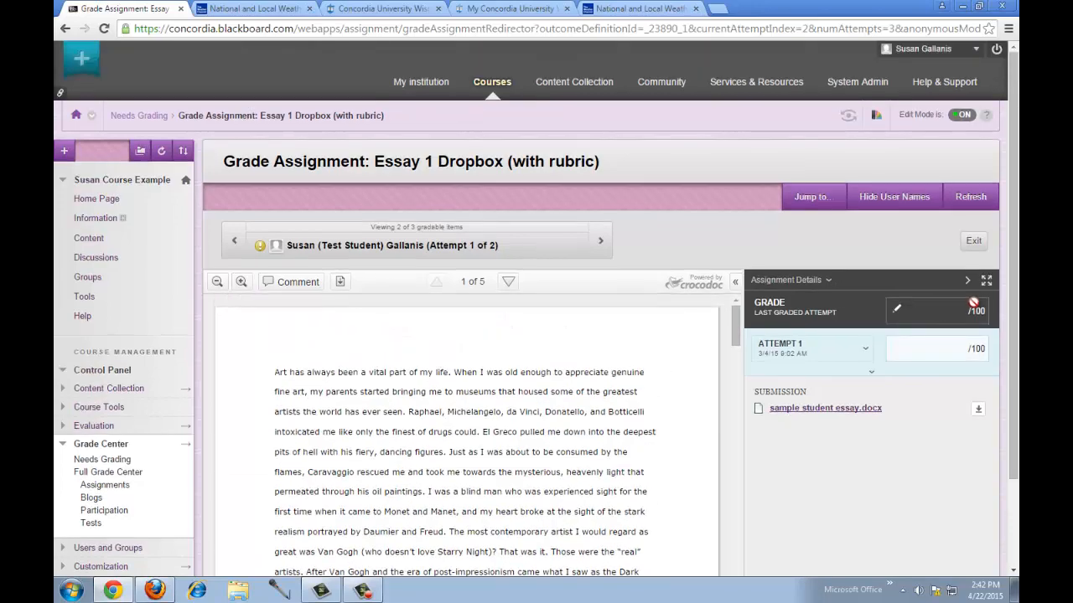
scroll(1012, 297, down, 2)
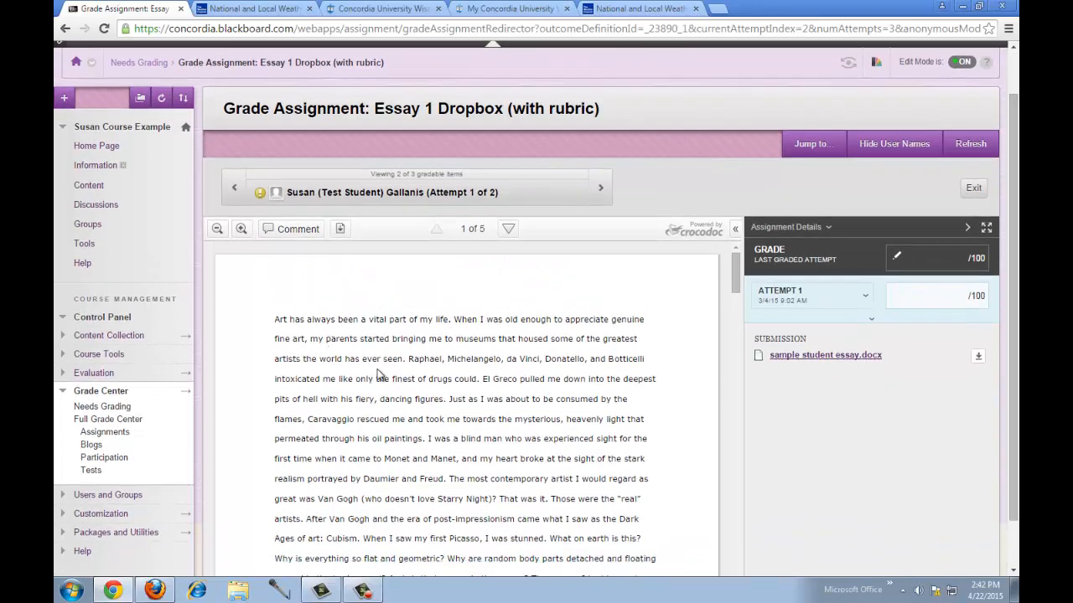
- Box several lines of the first paragraph with an area comment reading 'Nice job!'
click(303, 232)
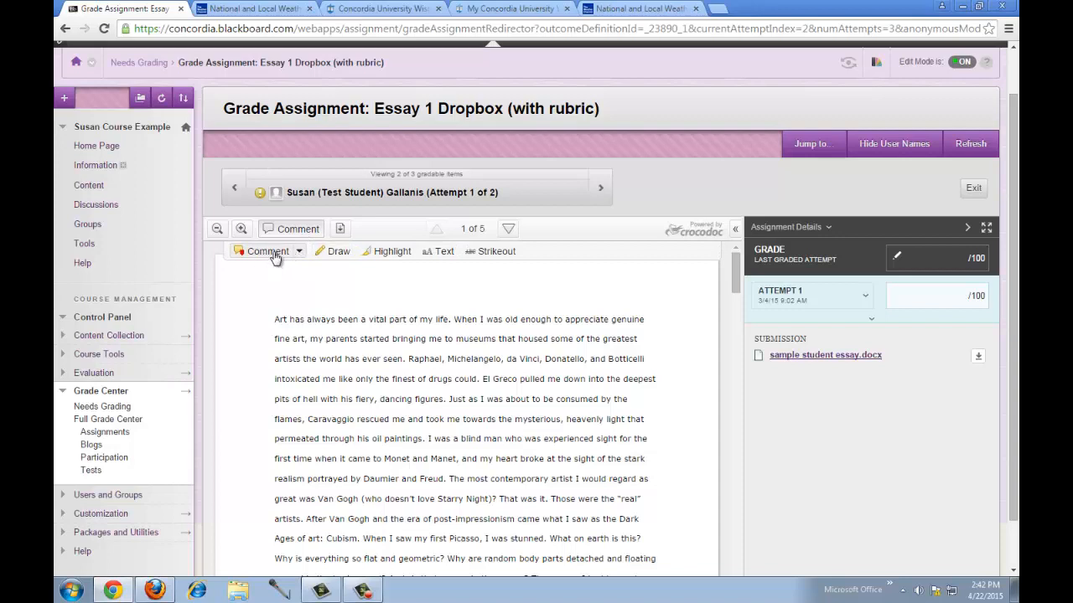
click(299, 254)
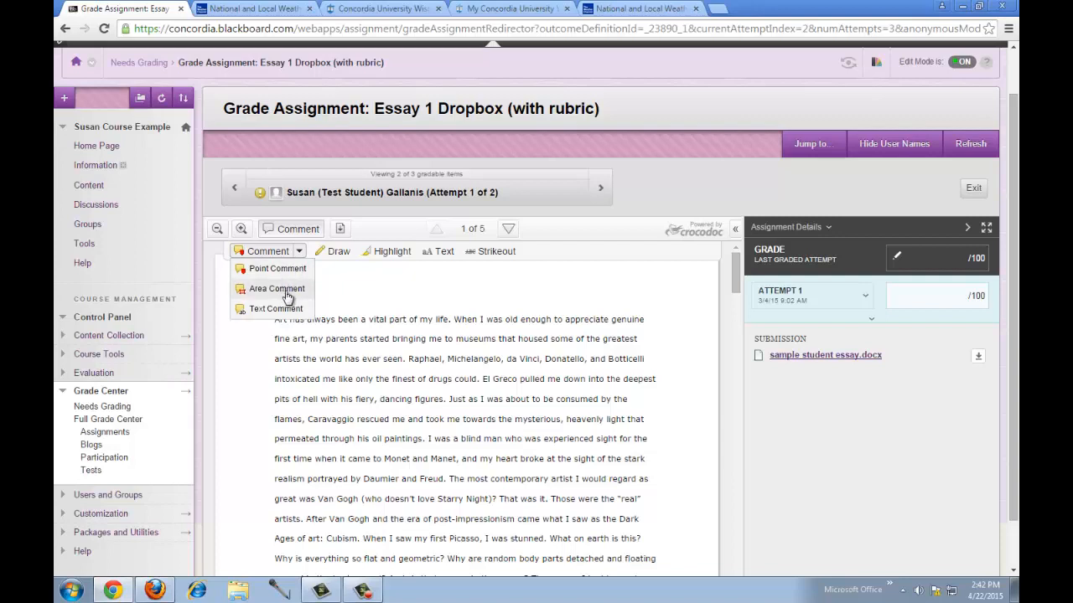
click(278, 289)
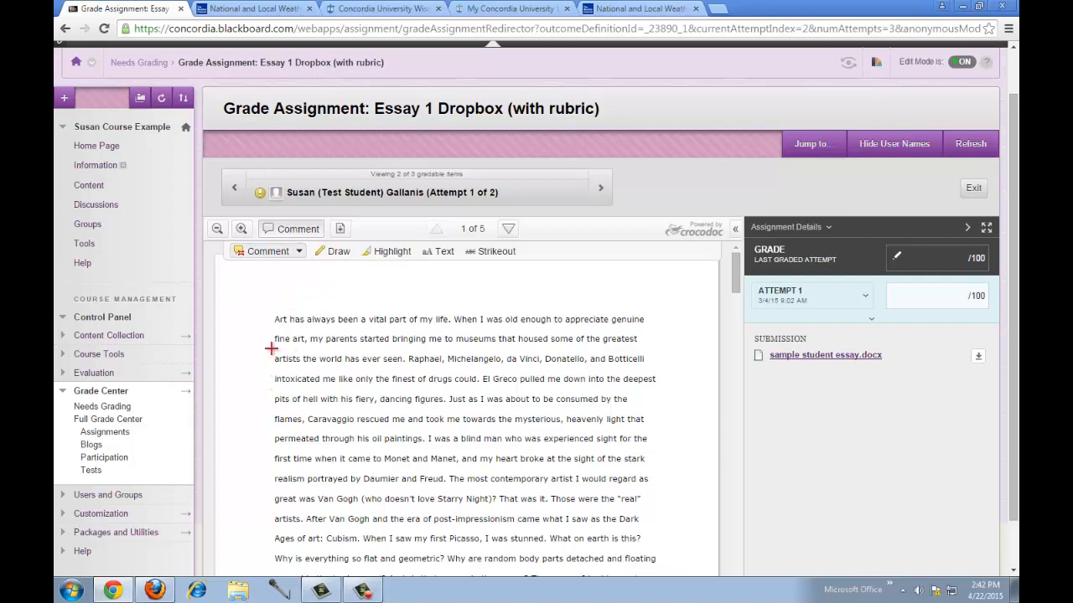
drag(271, 348, 655, 446)
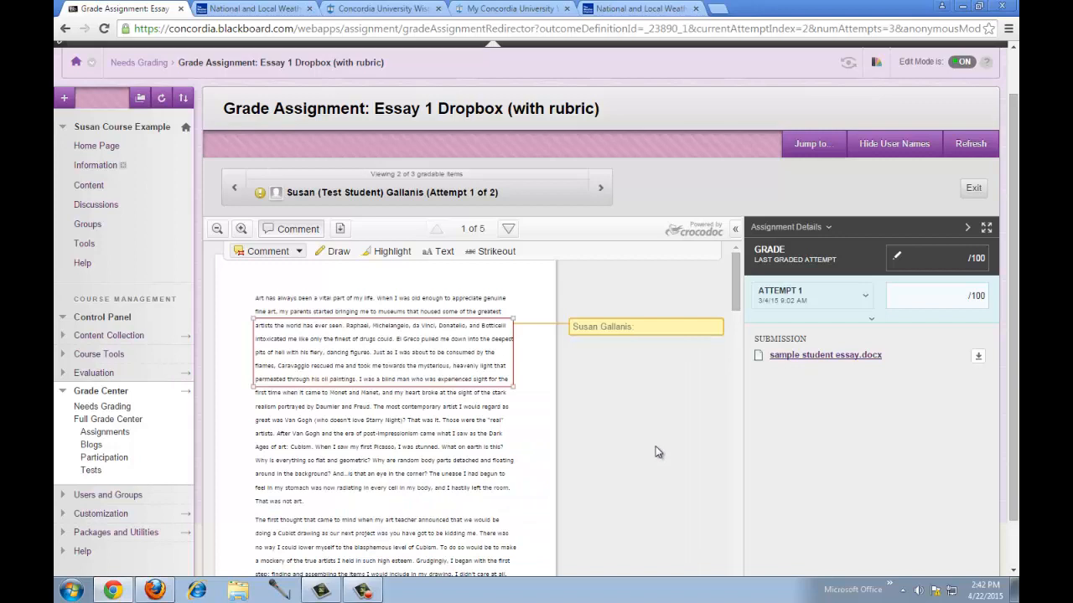
text(Nice job!)
click(527, 448)
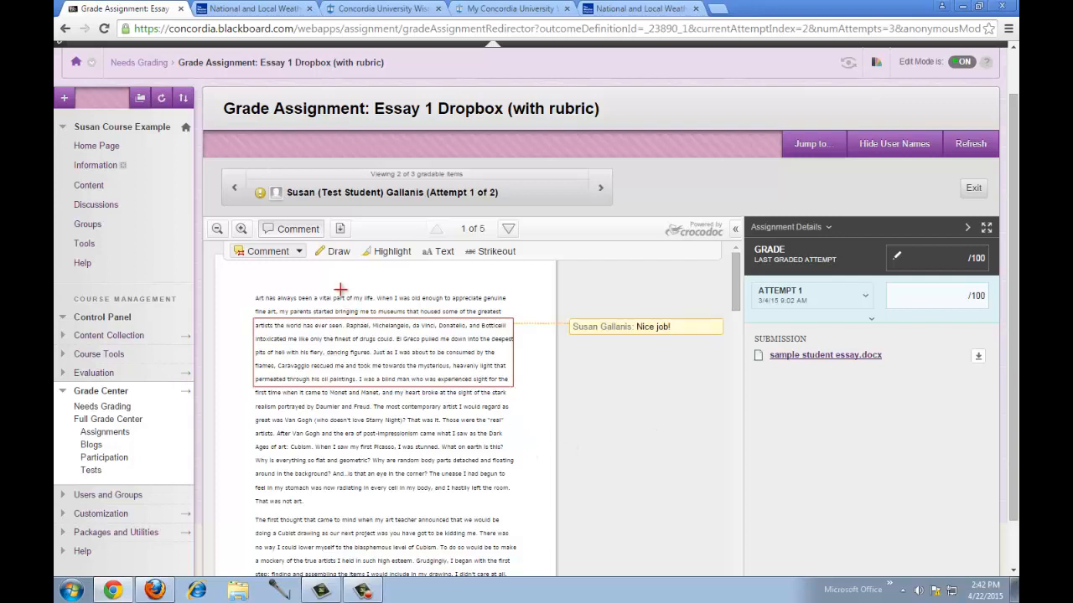
- Pin a point comment 'Nice Job!!' to the second paragraph near 'announced that'
click(297, 253)
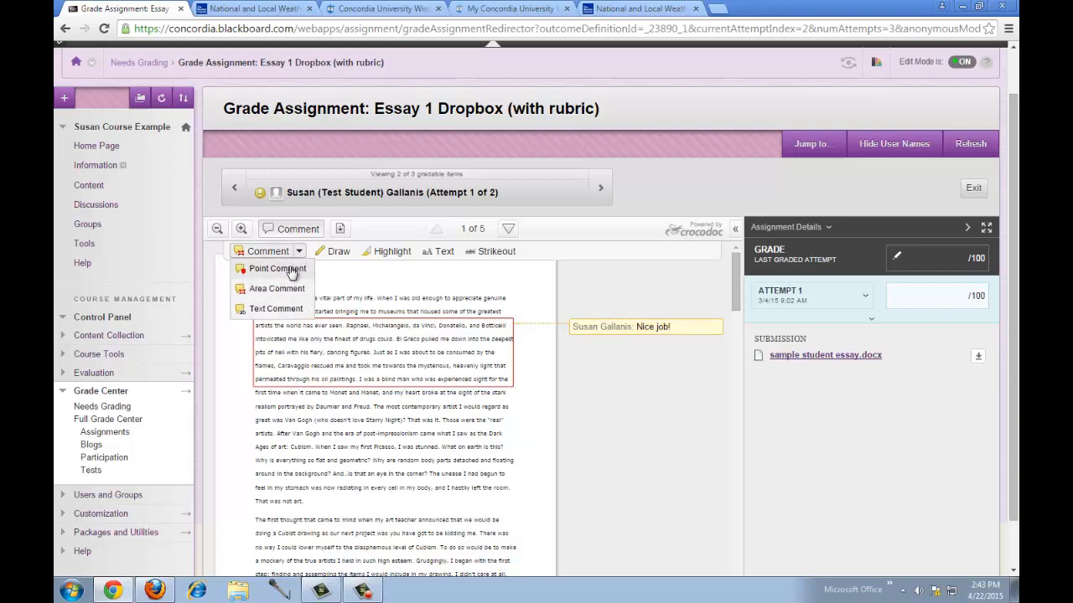
click(289, 268)
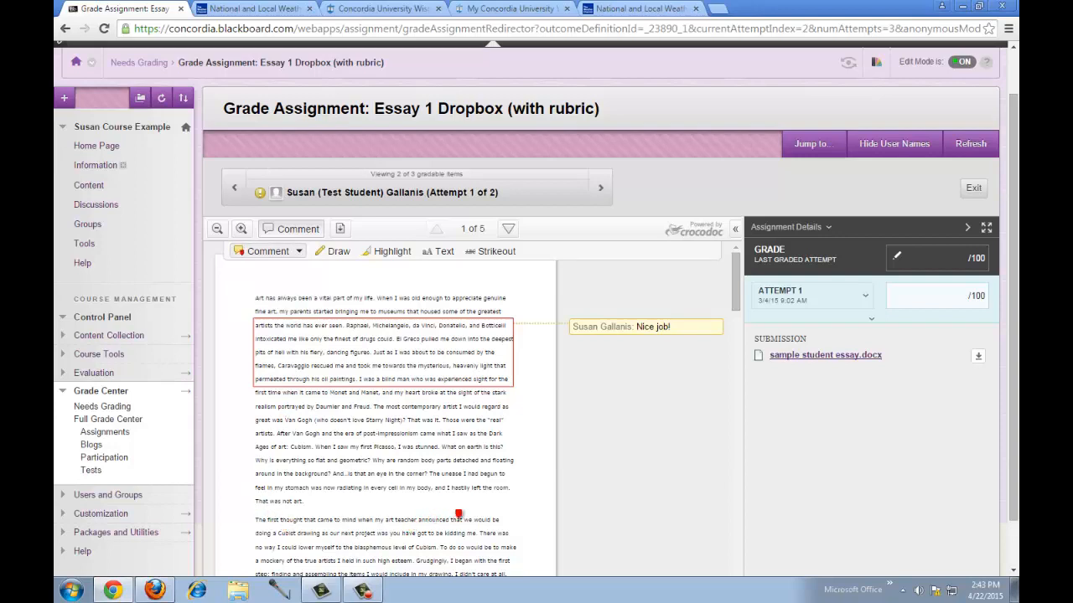
click(458, 514)
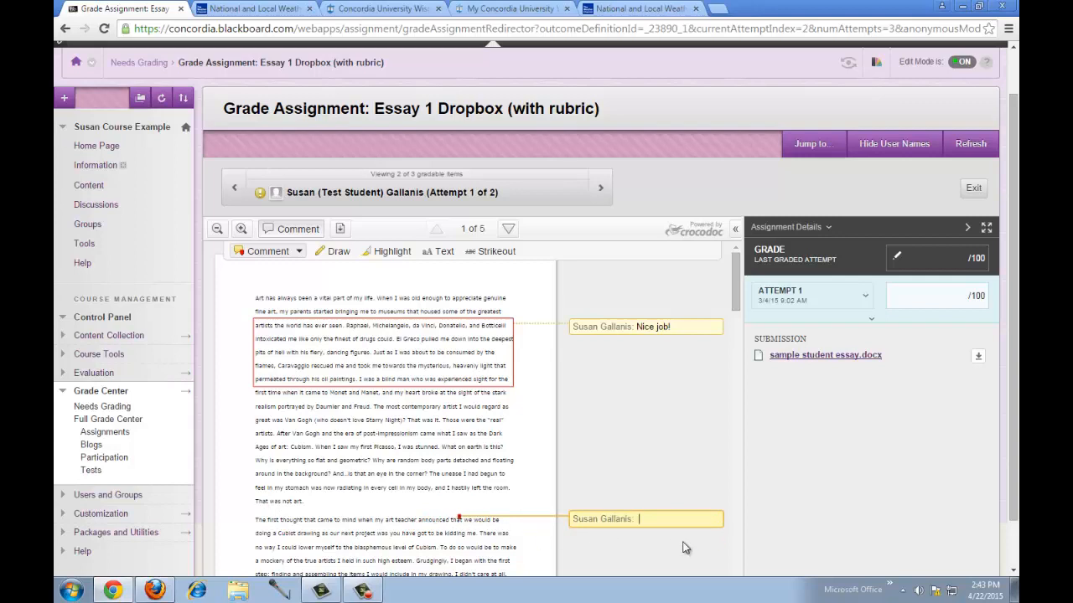
text(Nice Job!!)
click(641, 460)
click(335, 250)
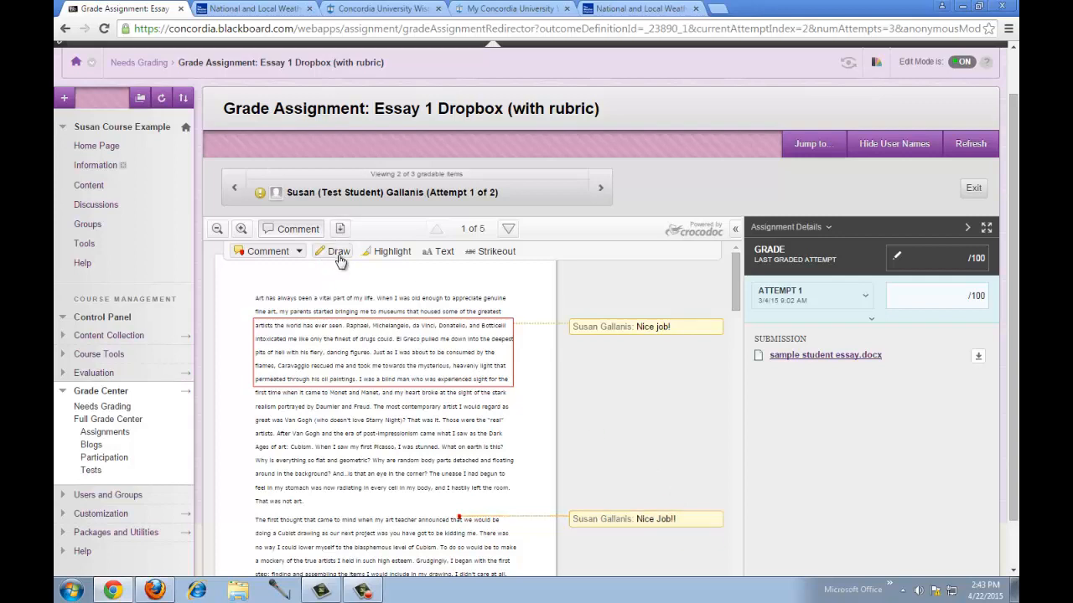
- Circle a mid-paragraph passage freehand and highlight 'artists. After Van Gogh and the' in yellow
click(339, 254)
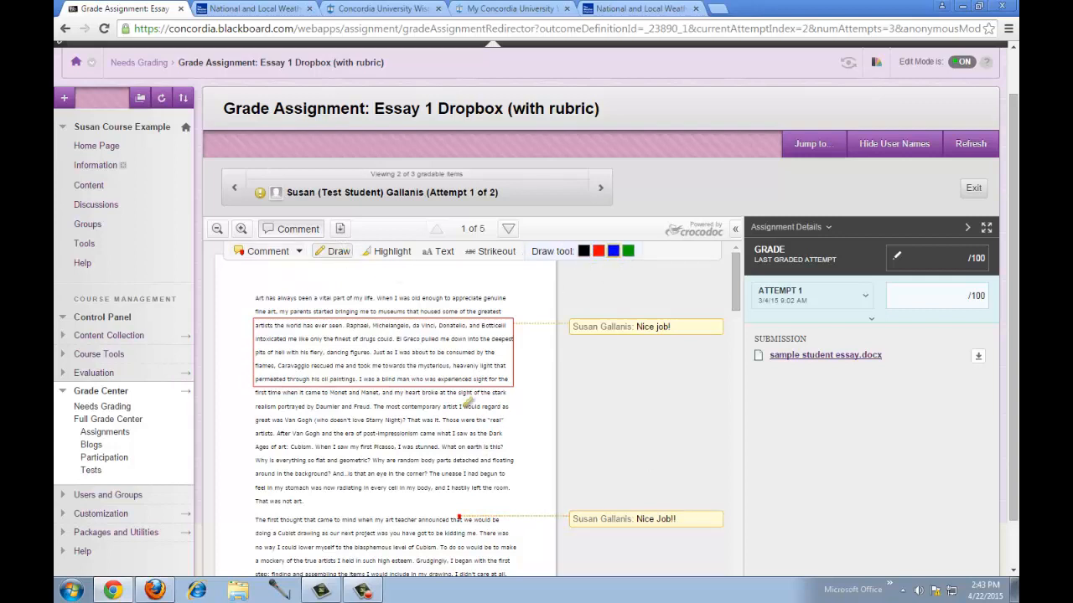
mouse_move(466, 403)
mouse_down()
mouse_move(438, 392)
mouse_move(452, 453)
mouse_move(485, 402)
mouse_move(444, 392)
mouse_up()
click(382, 251)
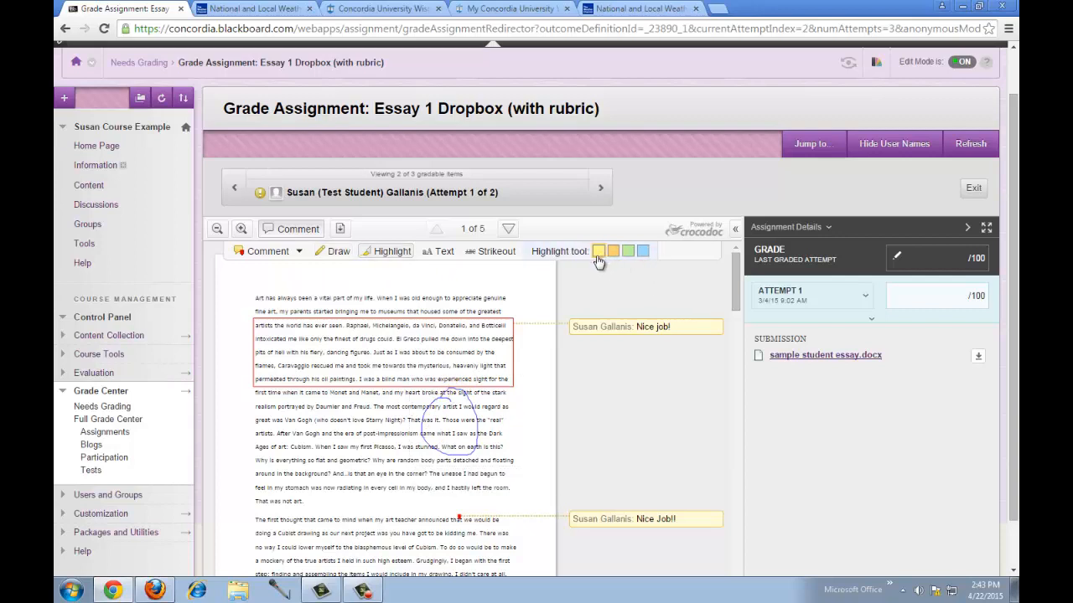
drag(257, 434, 348, 434)
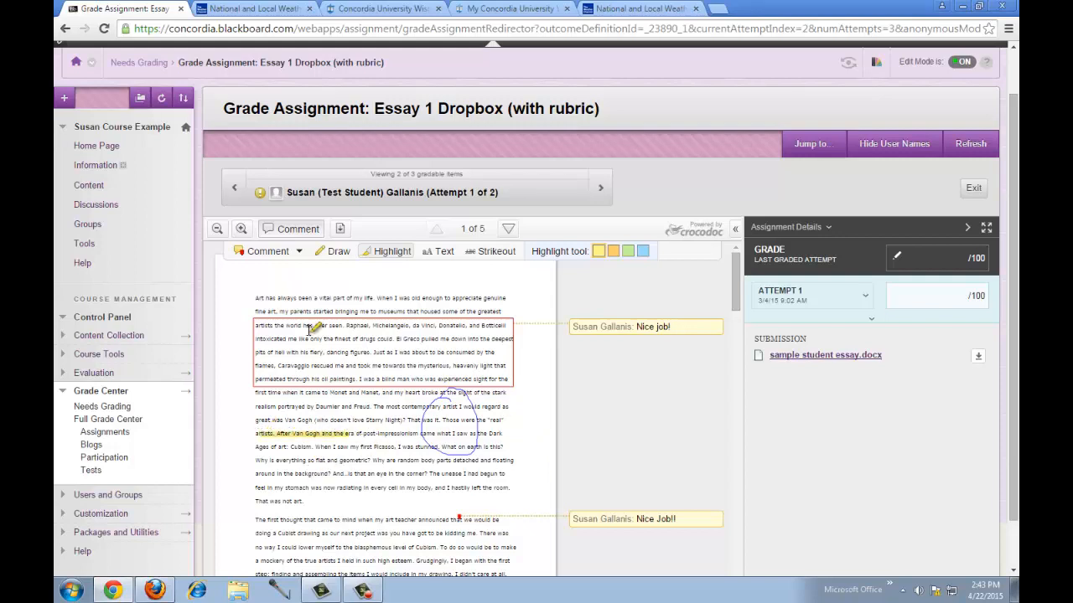
- Add a test comment 'ffffff' to the highlighted phrase, then delete it
click(299, 252)
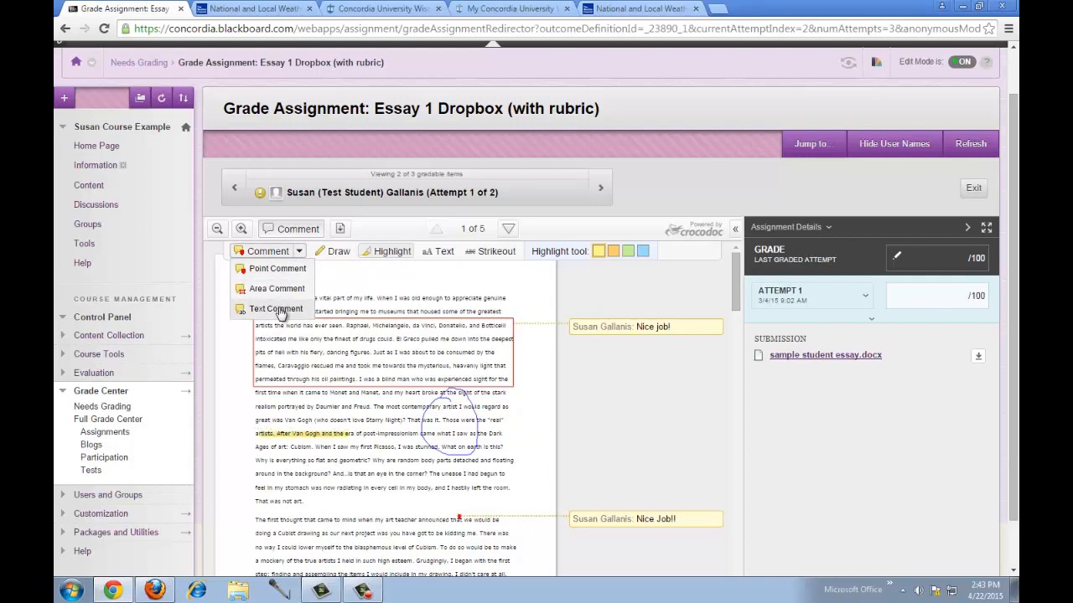
click(275, 269)
click(347, 433)
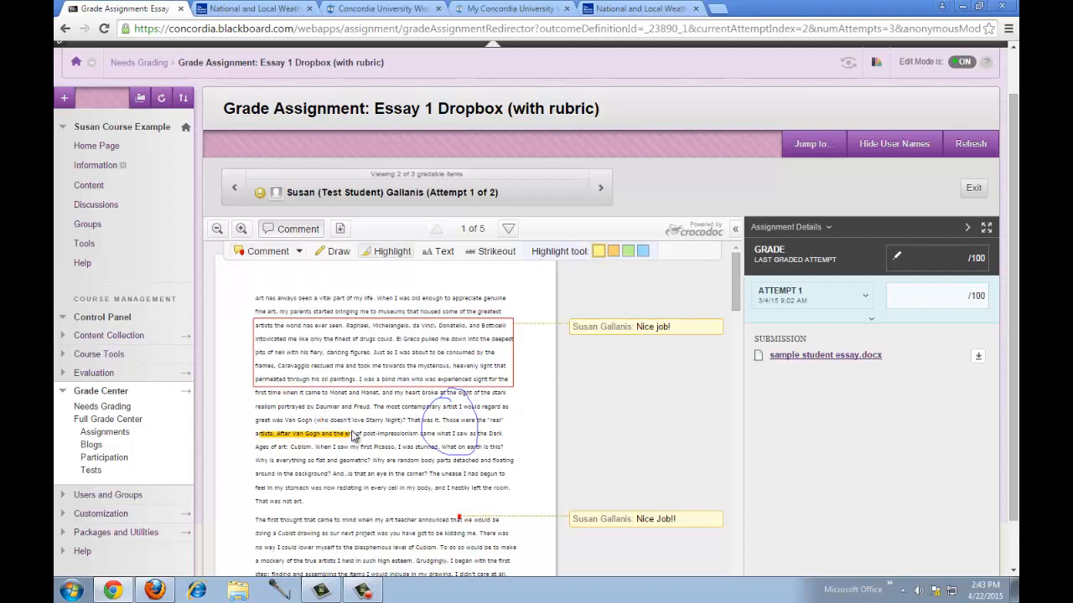
click(354, 435)
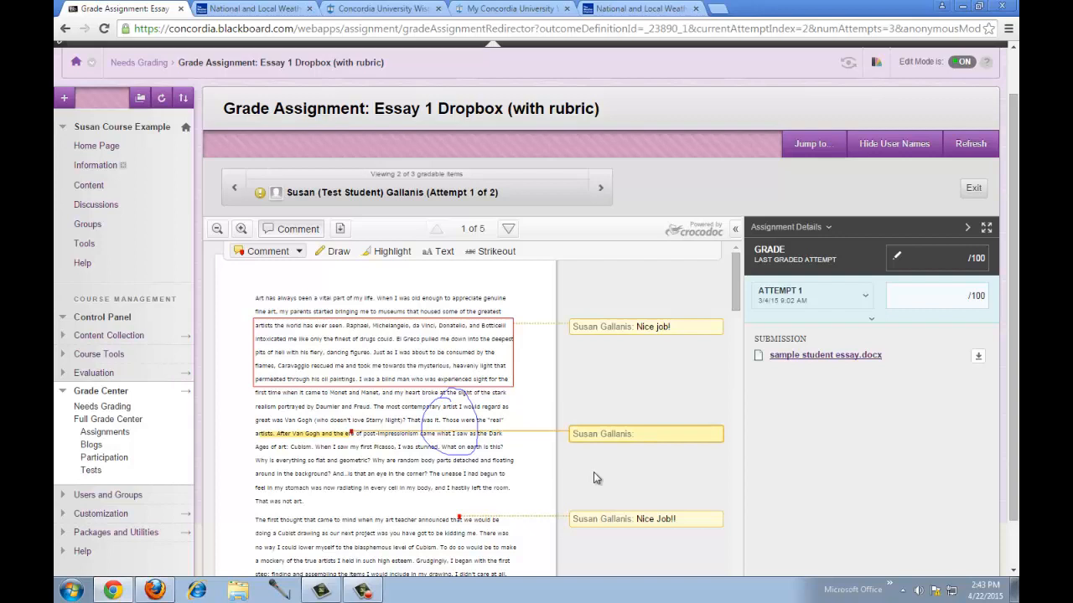
text(ffffff)
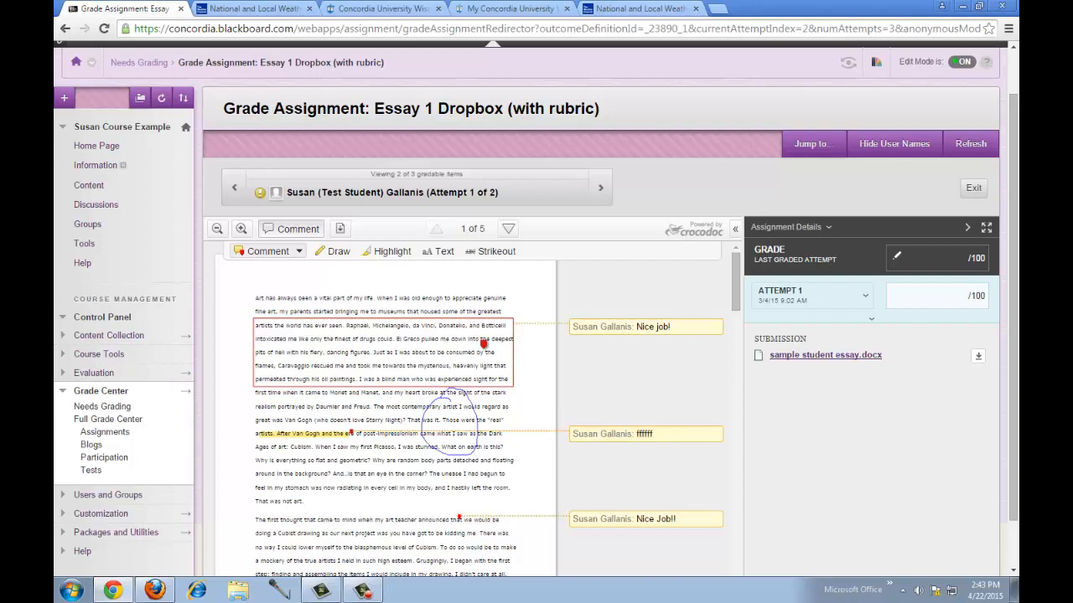
mouse_move(646, 429)
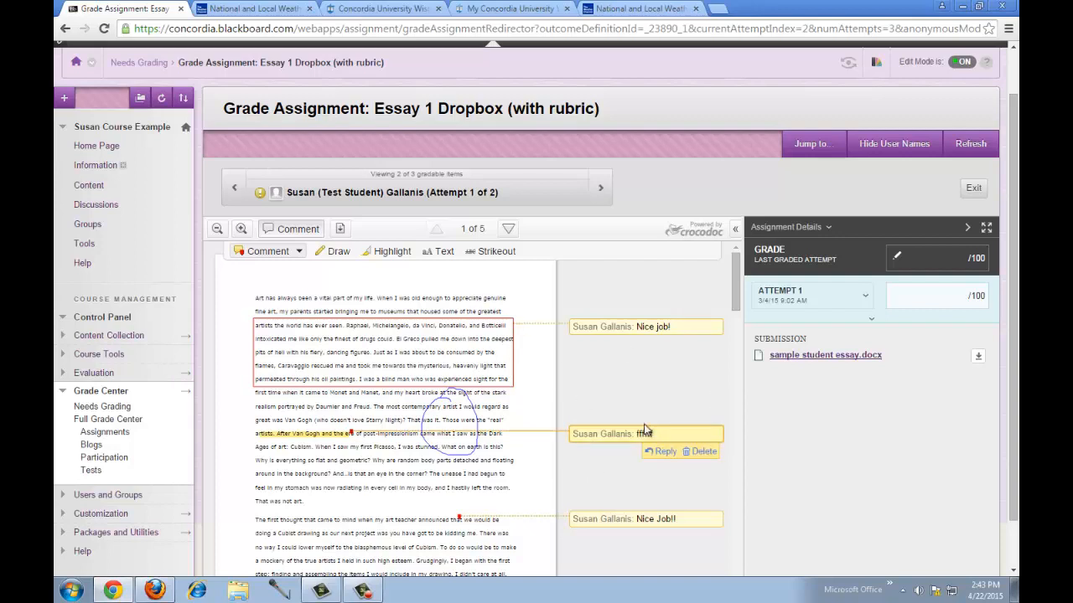
mouse_move(702, 331)
click(702, 450)
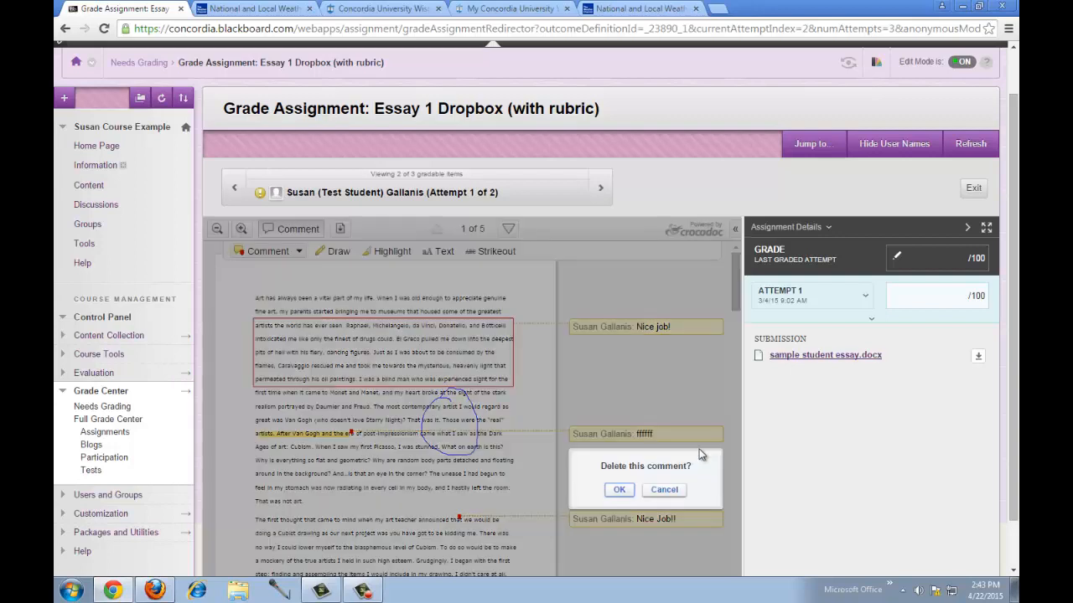
click(619, 490)
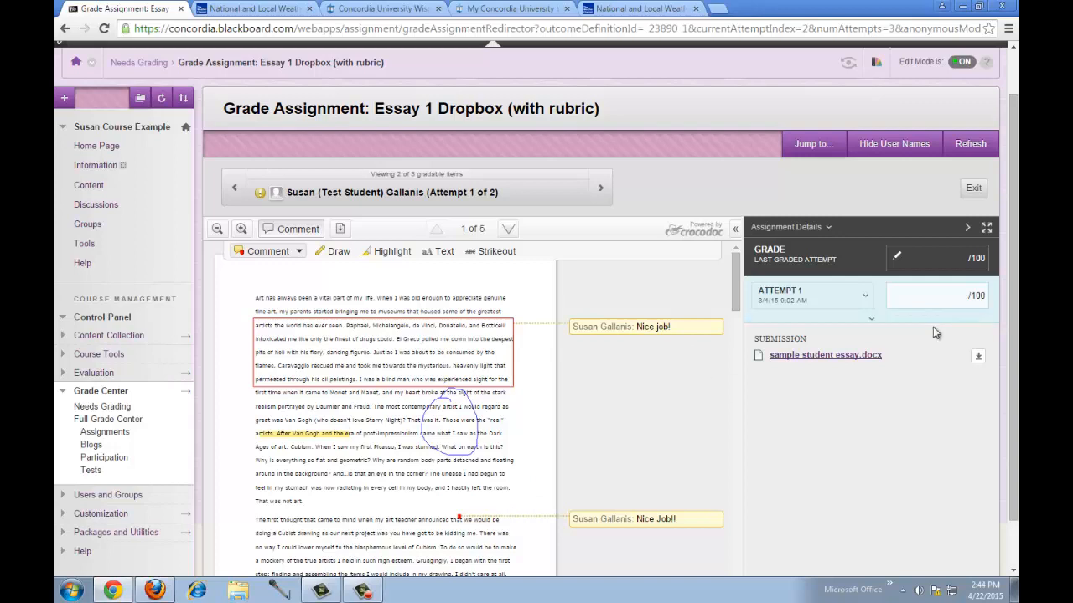
- Grade the attempt 80 out of 100, add feedback to the learner, and submit
click(949, 299)
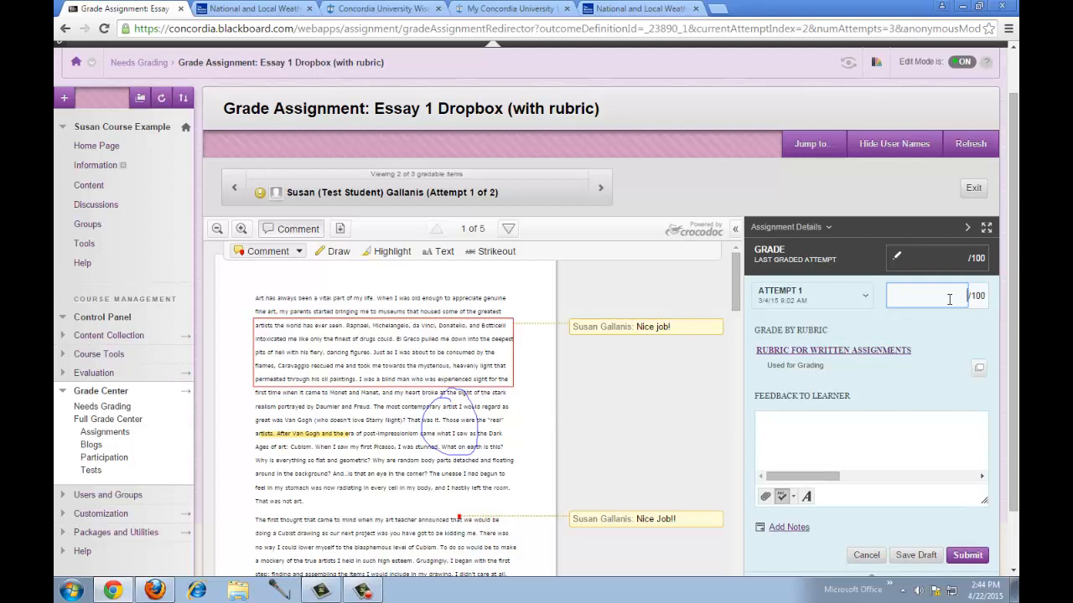
text(80)
click(930, 428)
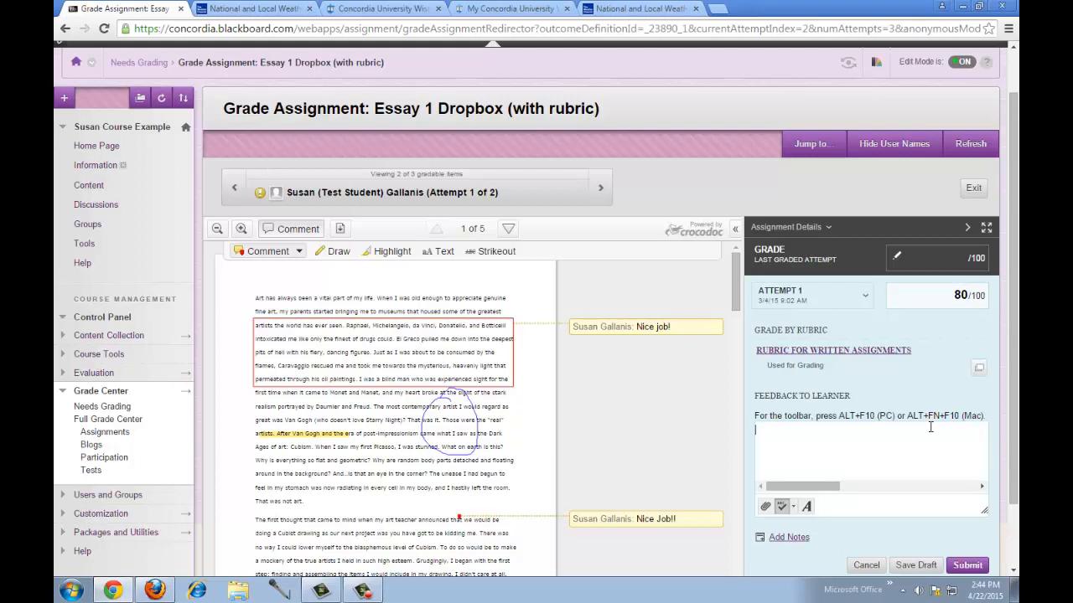
text(asdlfjsdflkjfdfjsdfkasdjf)
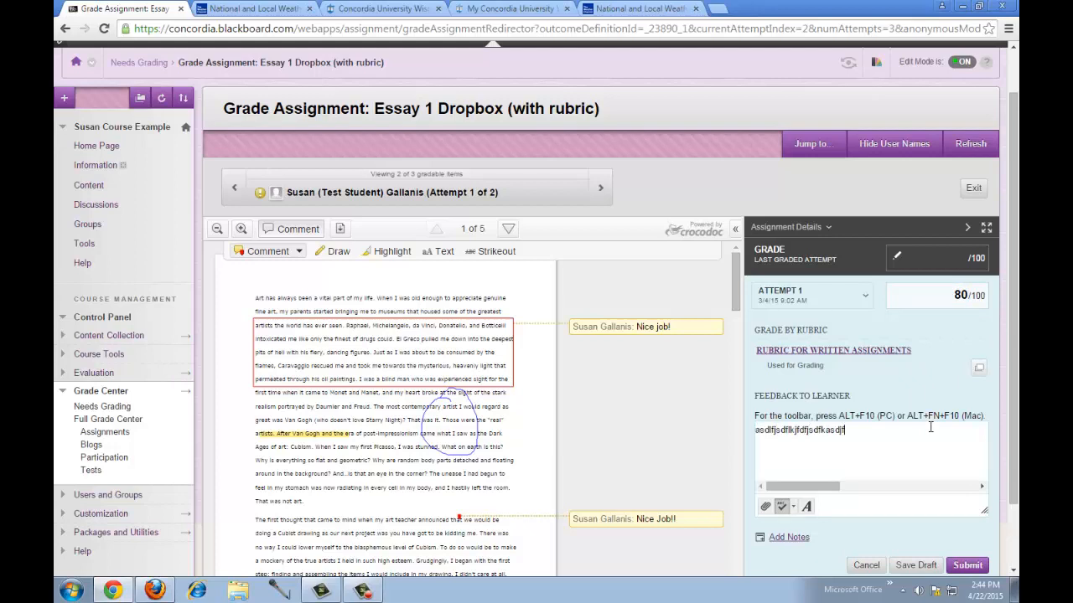
text(lfjsdlkfsdfja;dsf)
drag(1016, 395, 1016, 435)
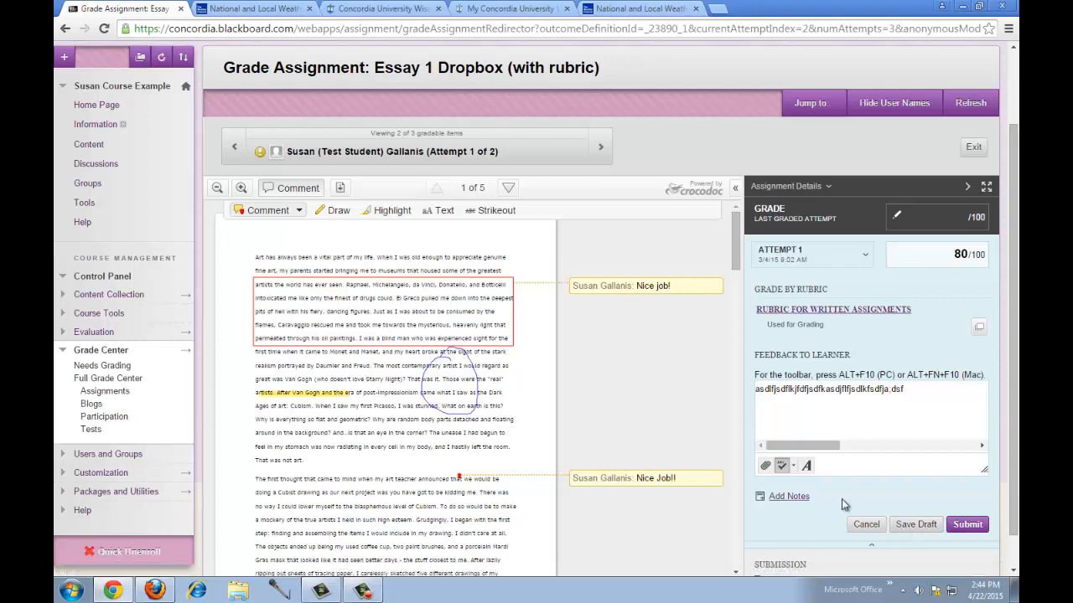
click(967, 526)
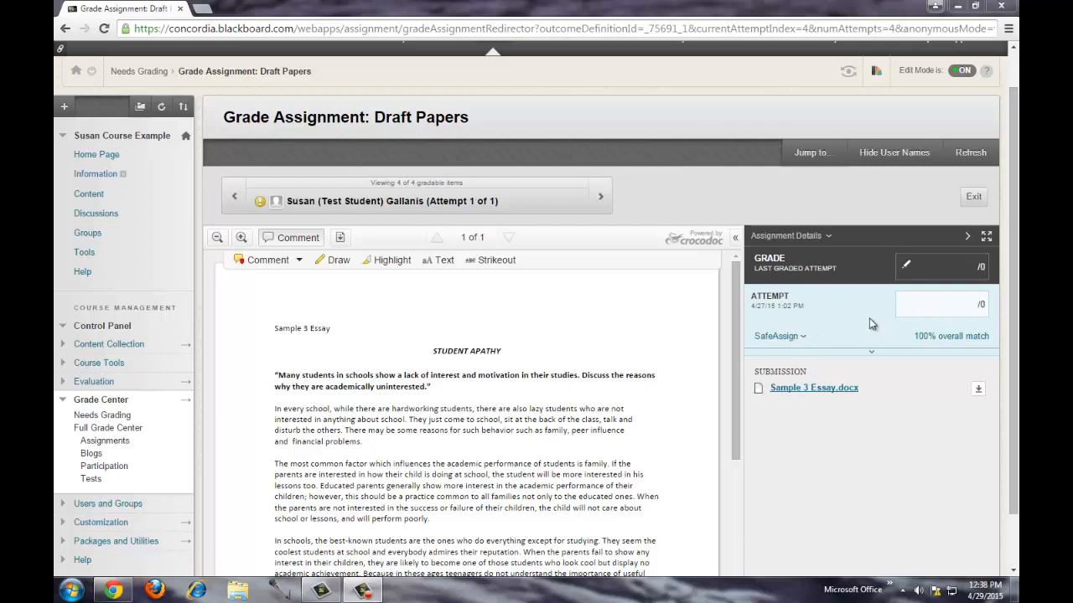
- Expand SafeAssign in Assignment Details and open Sample 3 Essay.docx's originality report (100% match)
click(775, 338)
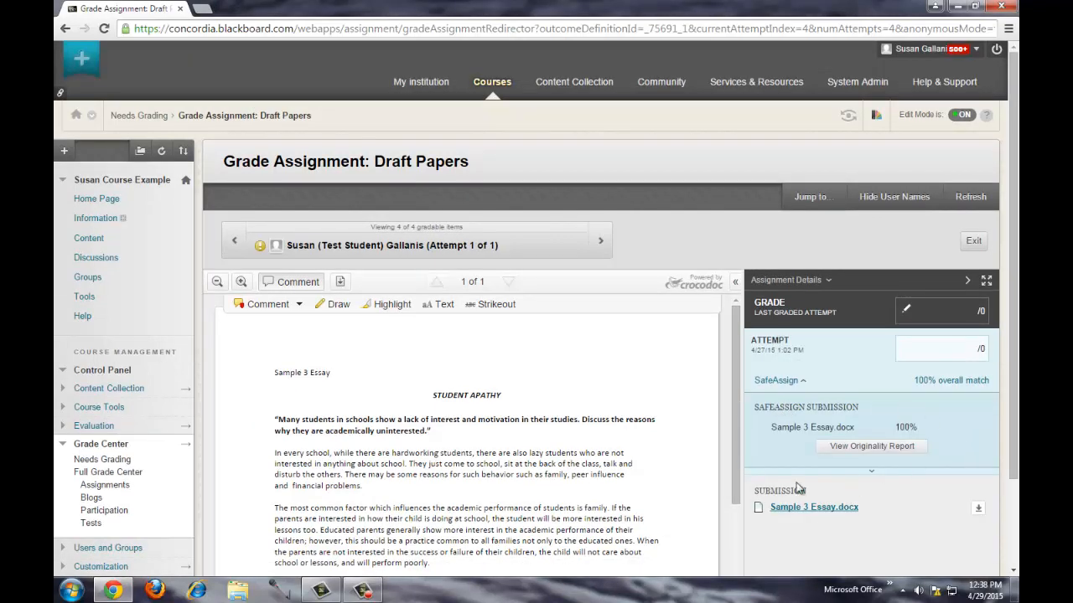
click(884, 454)
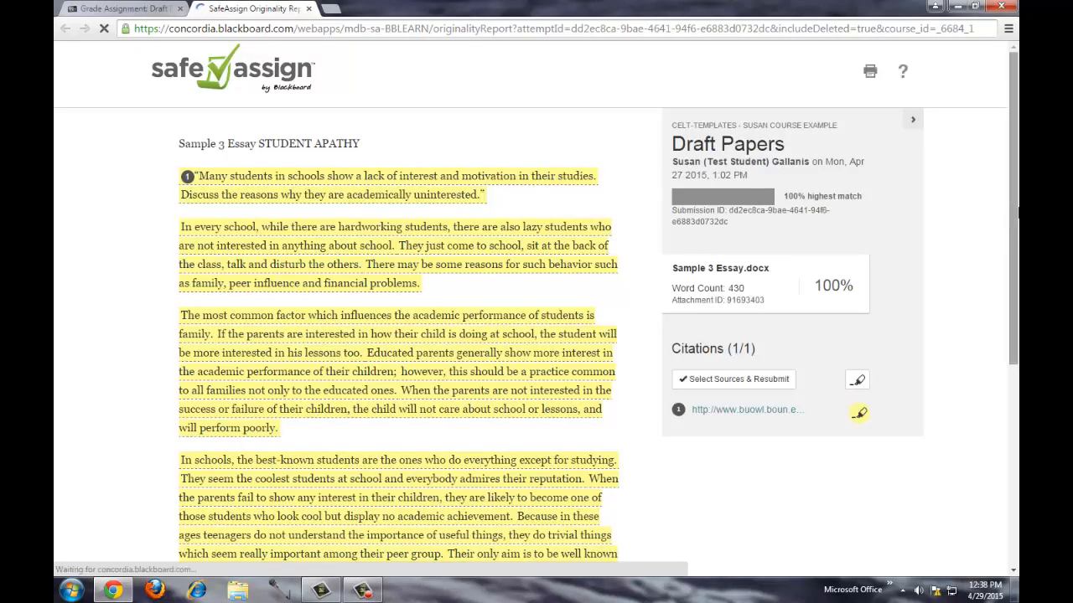
- Read through the 100%-match originality report with one citation, then close its tab
scroll(1010, 240, down, 1)
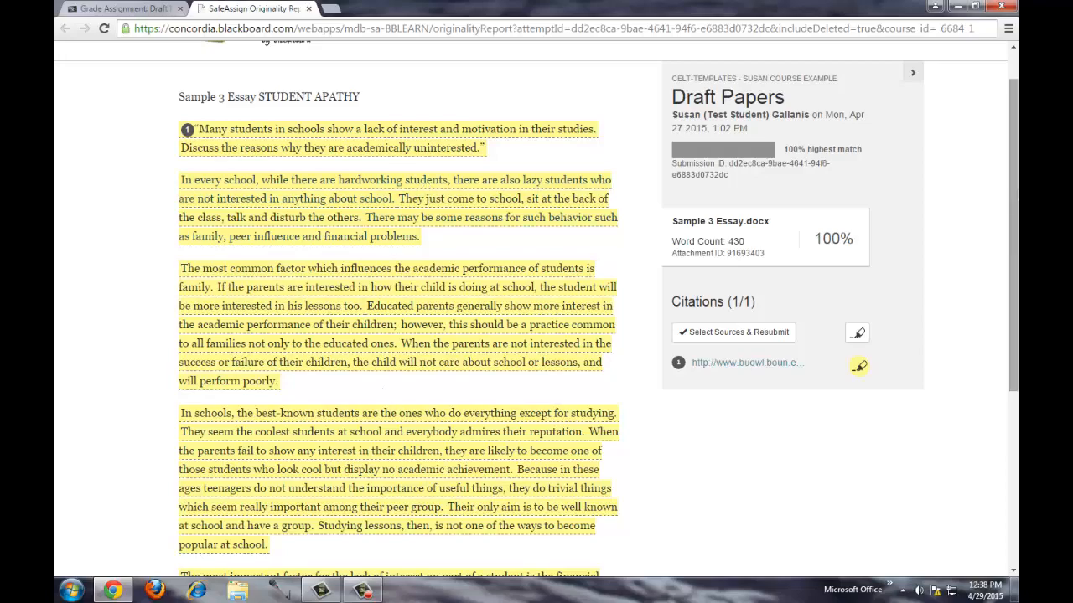
drag(1012, 199, 1010, 255)
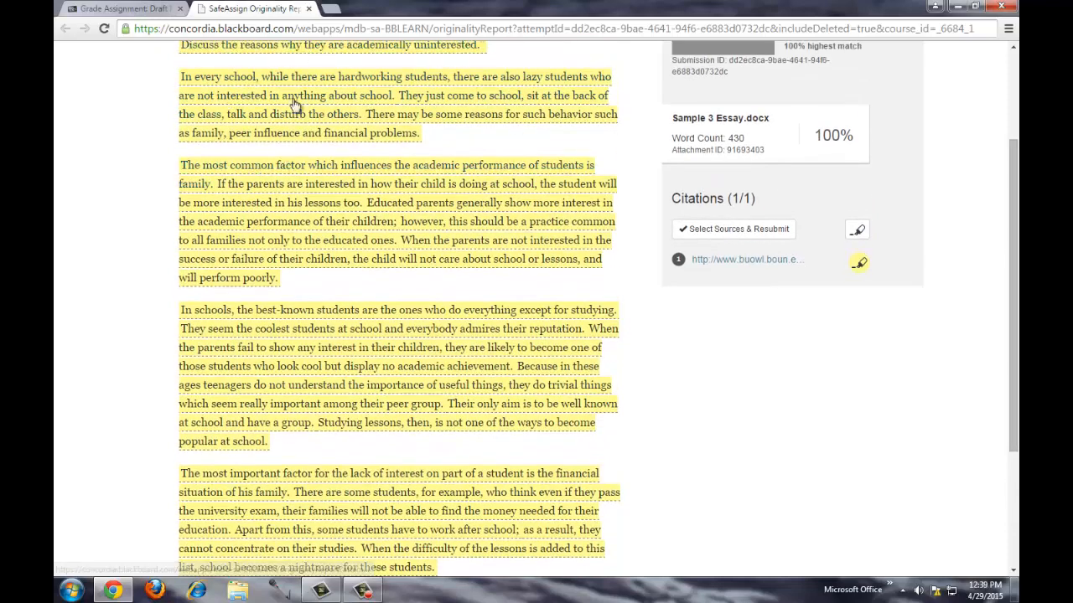
click(308, 8)
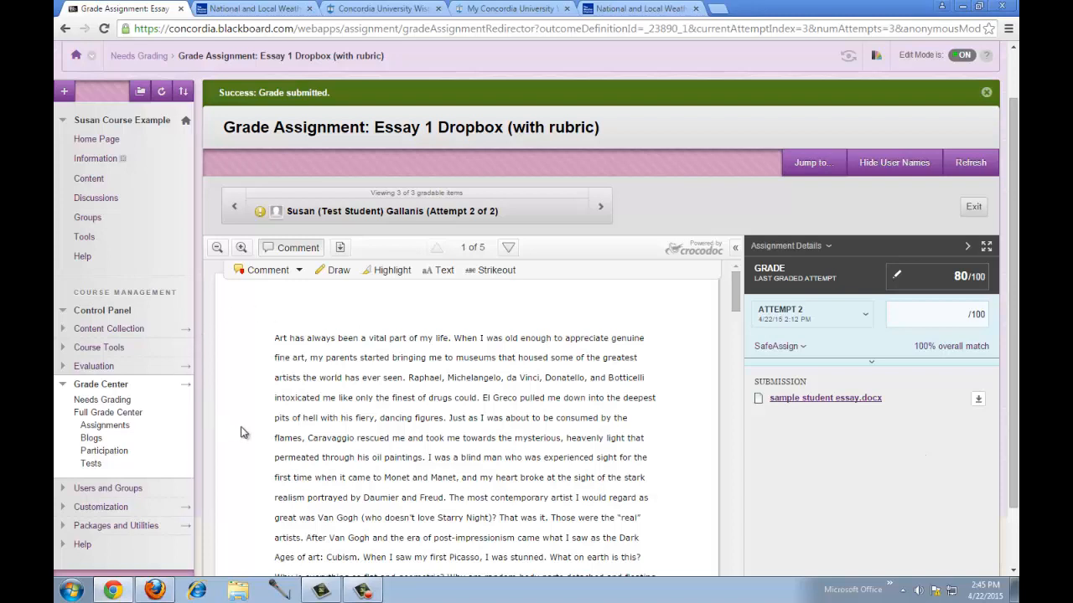
- Go via Needs Grading to the Full Grade Center showing Essay 1 Dropbox at 80.00 (B-)
click(118, 403)
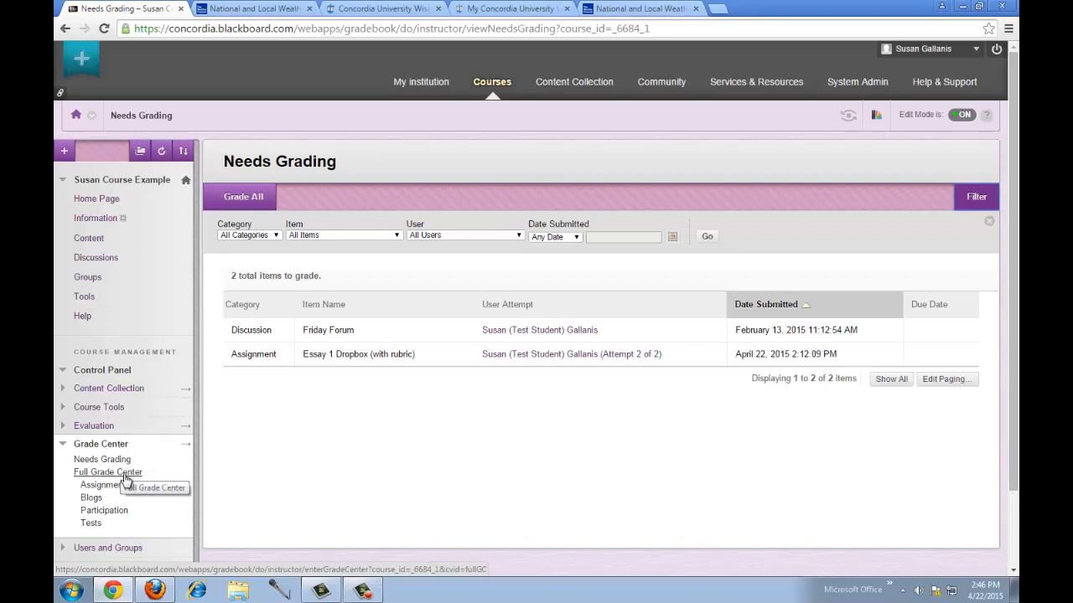
click(124, 479)
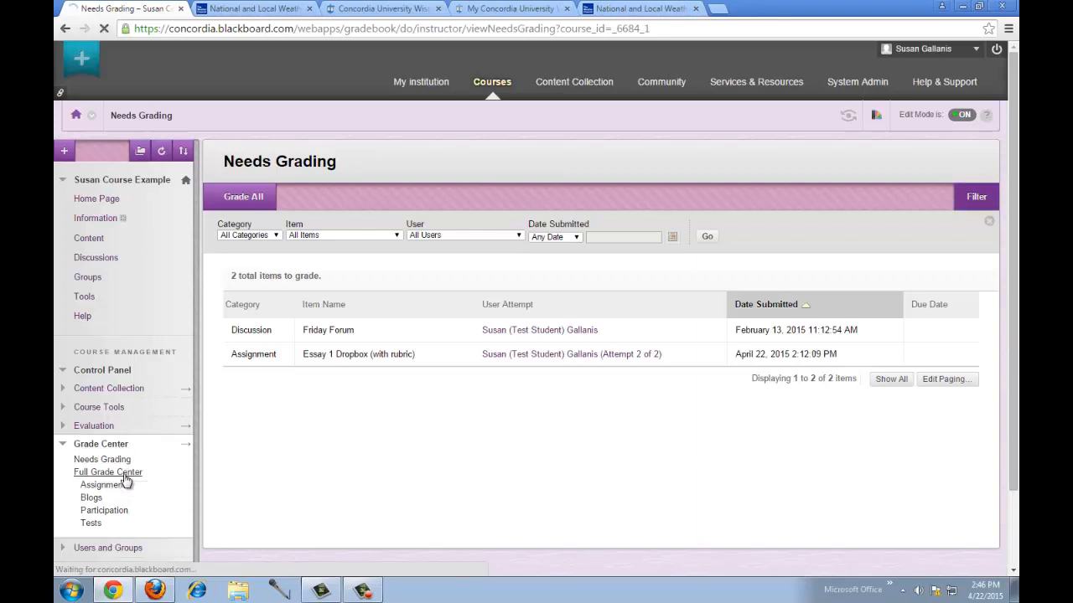
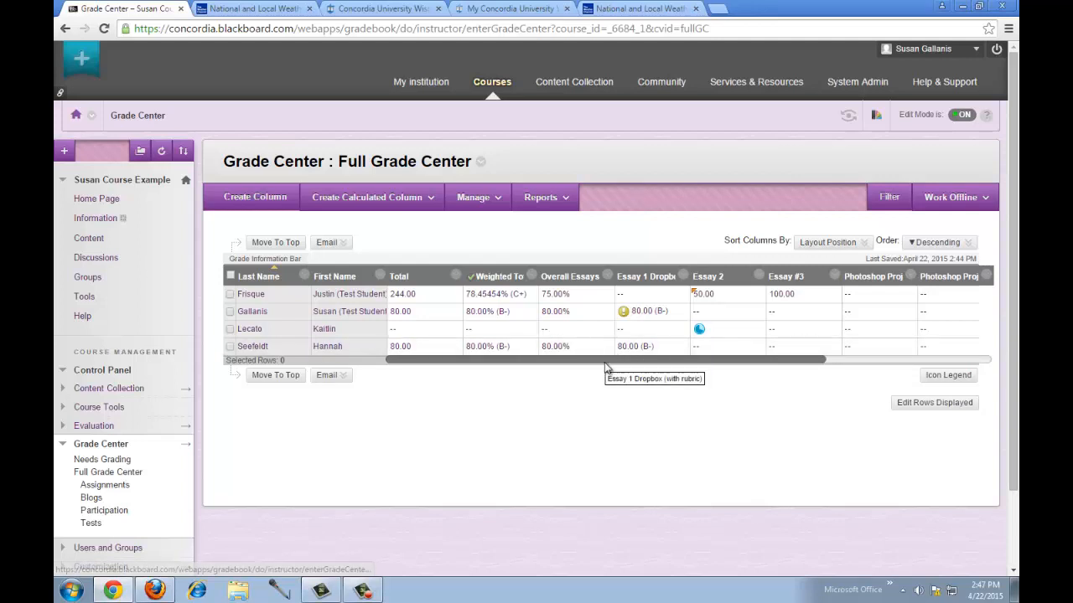
- Scroll across the grade table's columns, then bring up the Manage menu
drag(606, 364, 776, 361)
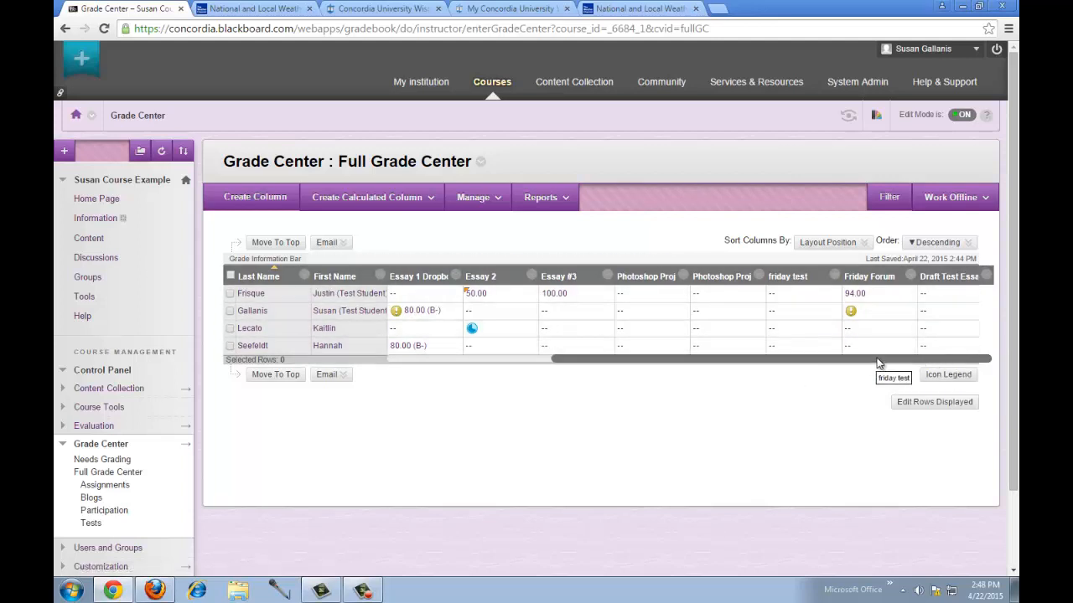
drag(878, 362, 701, 369)
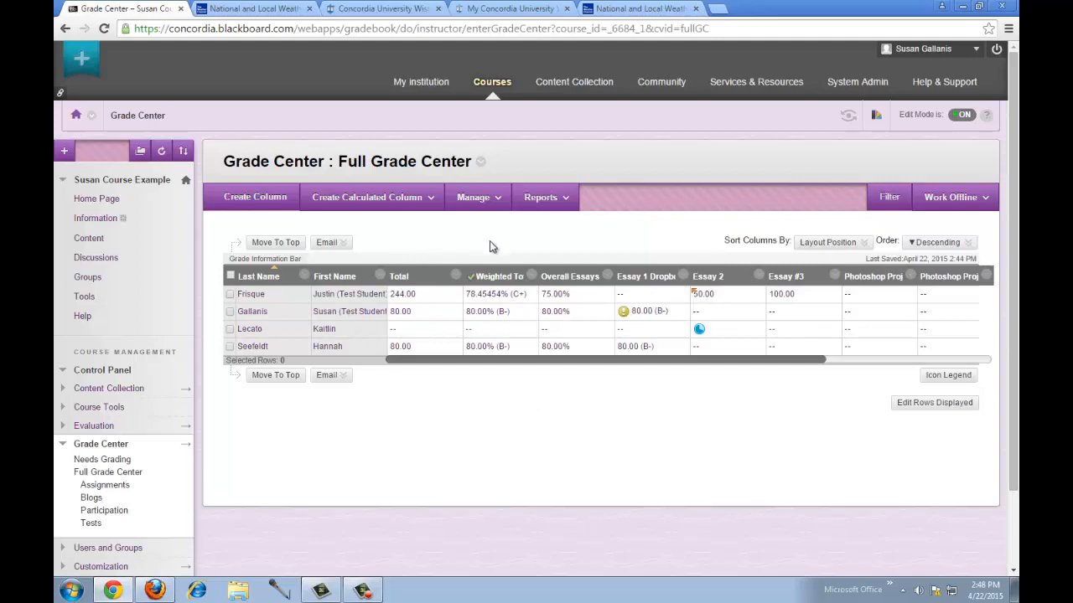
click(485, 198)
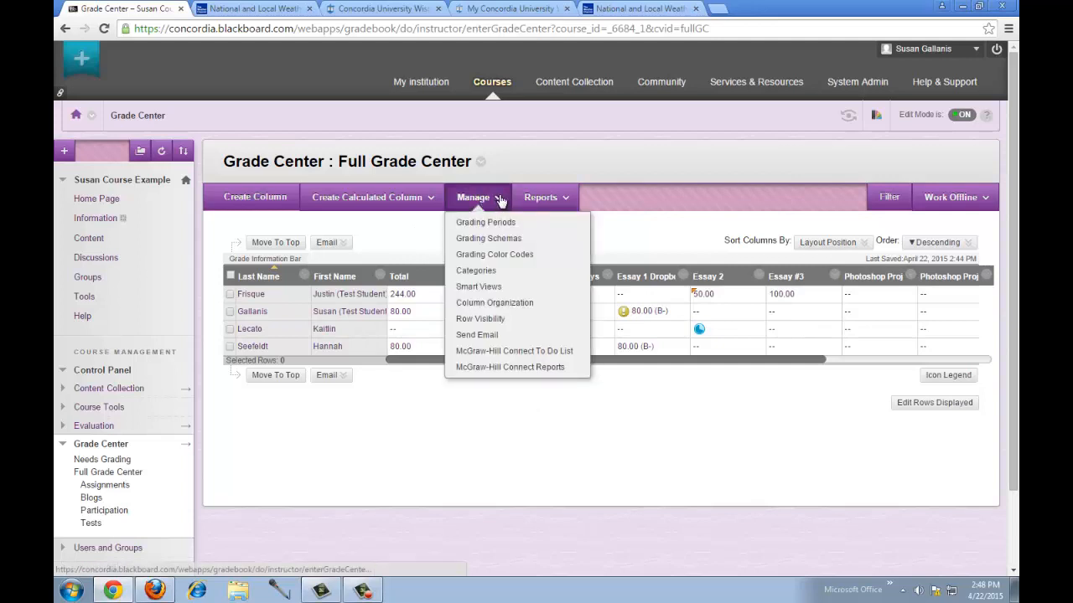
- Under Manage > Categories, create a category named 'Participation', then return to the Full Grade Center
click(492, 272)
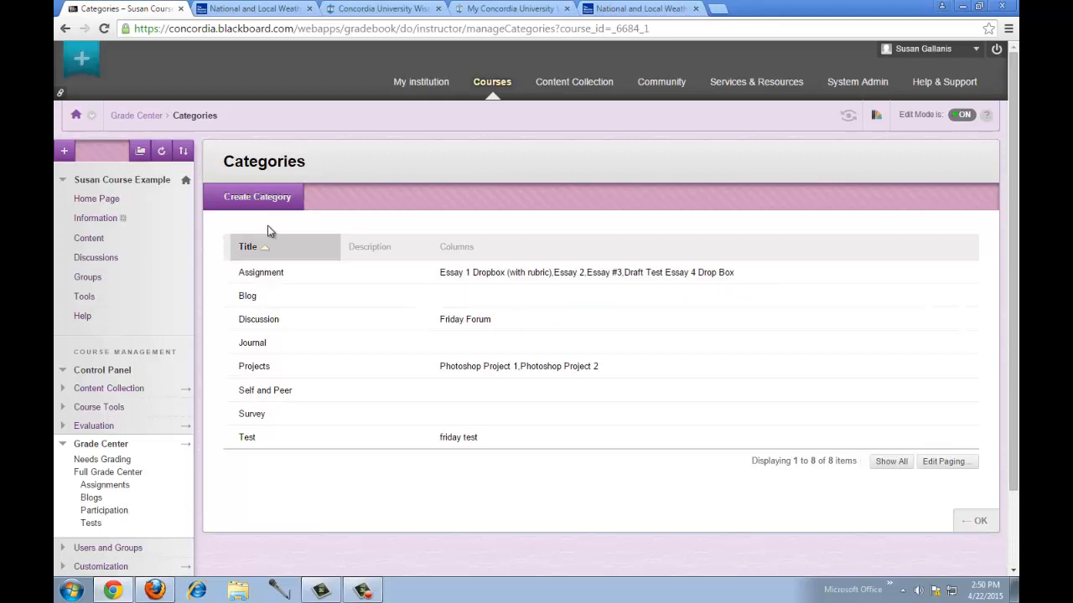
click(270, 203)
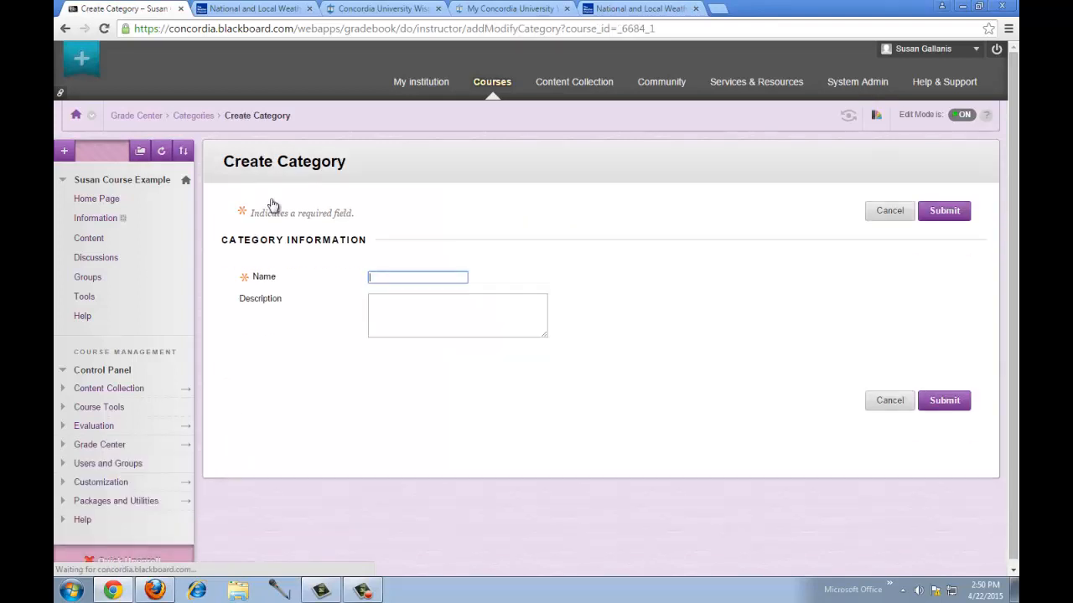
text(Par)
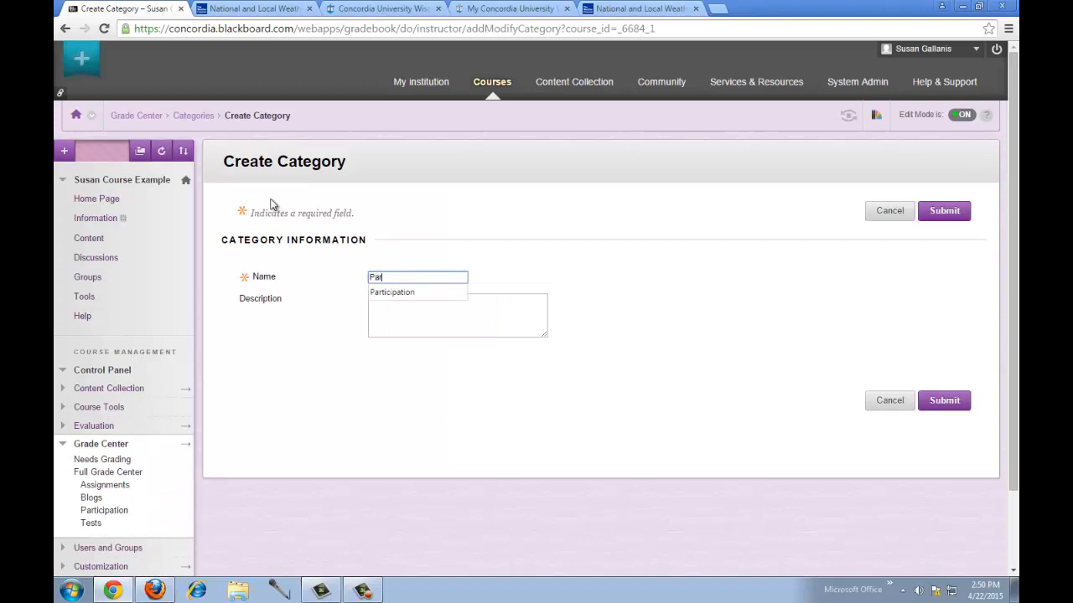
text(ticipation)
click(708, 258)
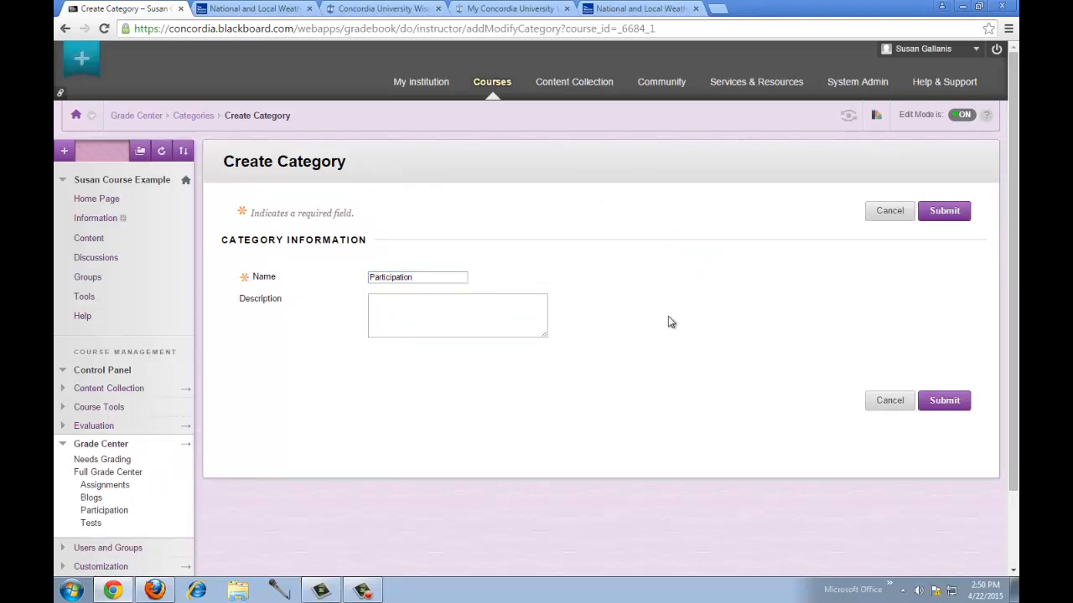
click(947, 401)
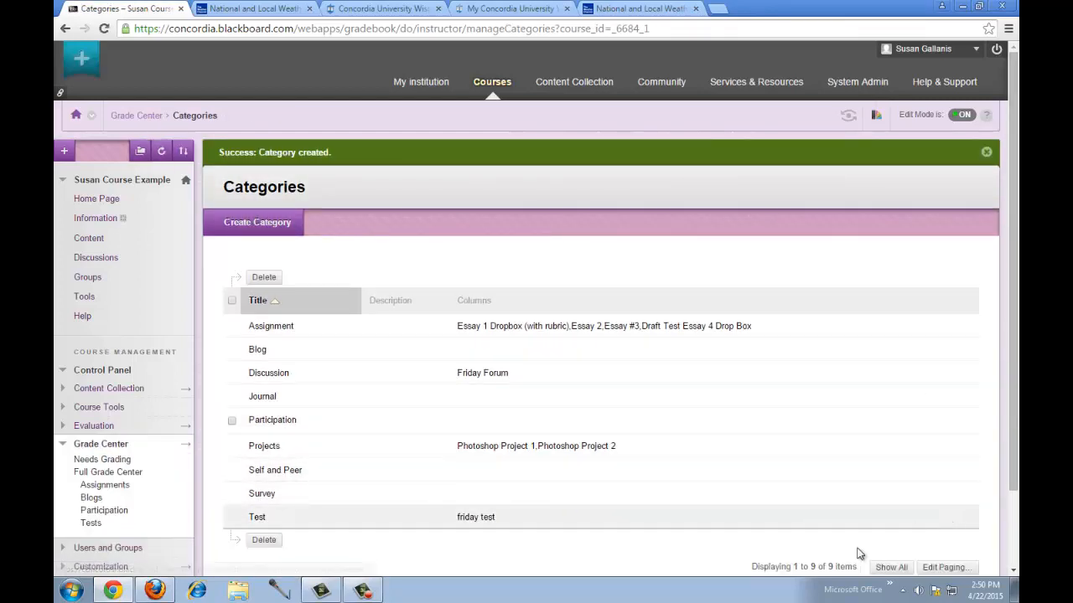
scroll(734, 532, down, 2)
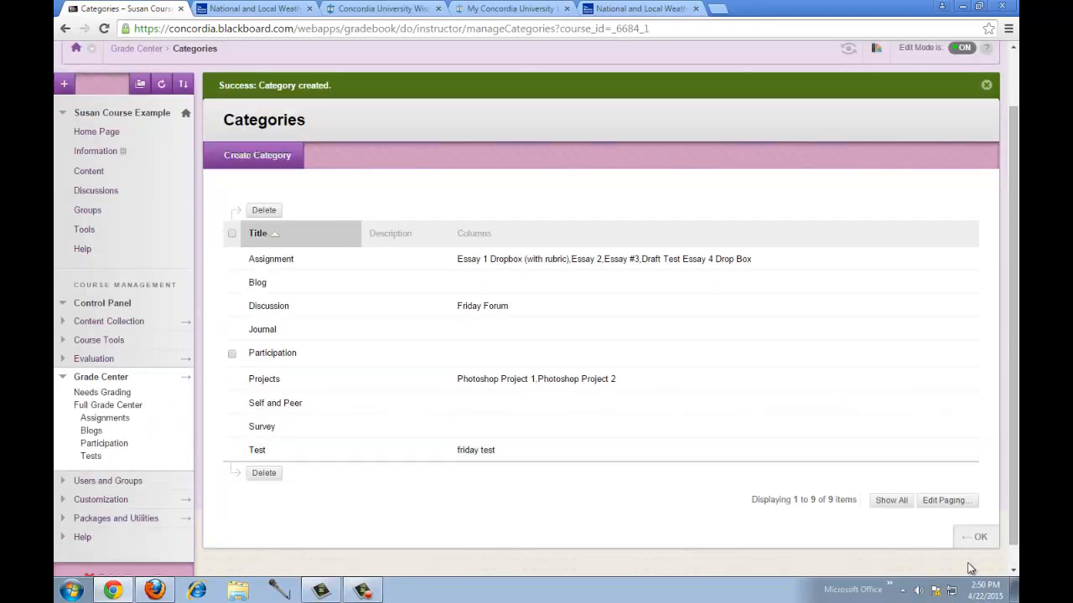
click(976, 538)
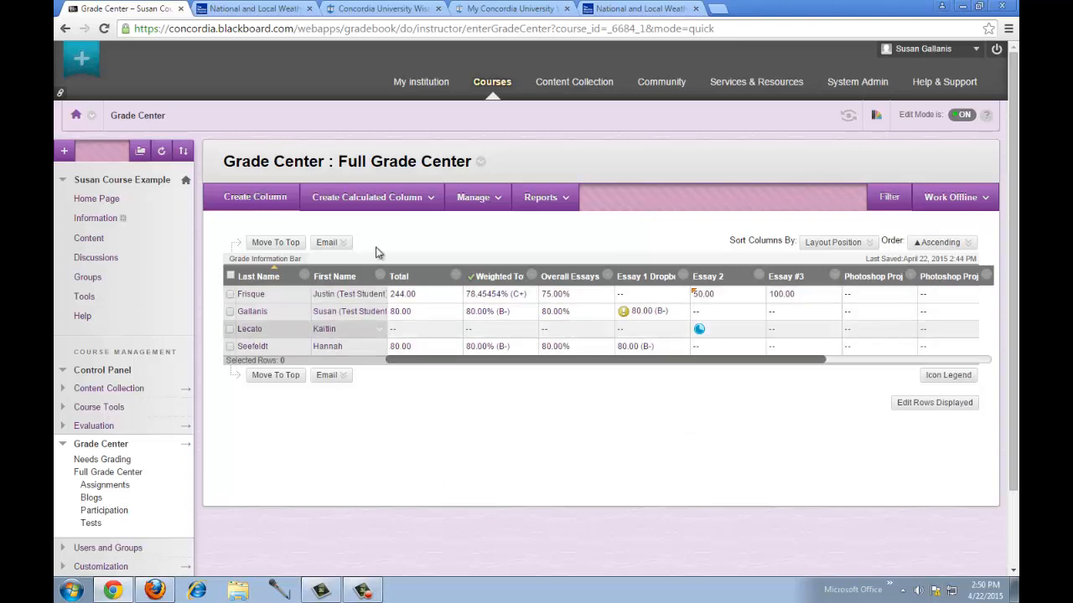
- Start a new grade column named 'Participation Mid-Term'
click(379, 199)
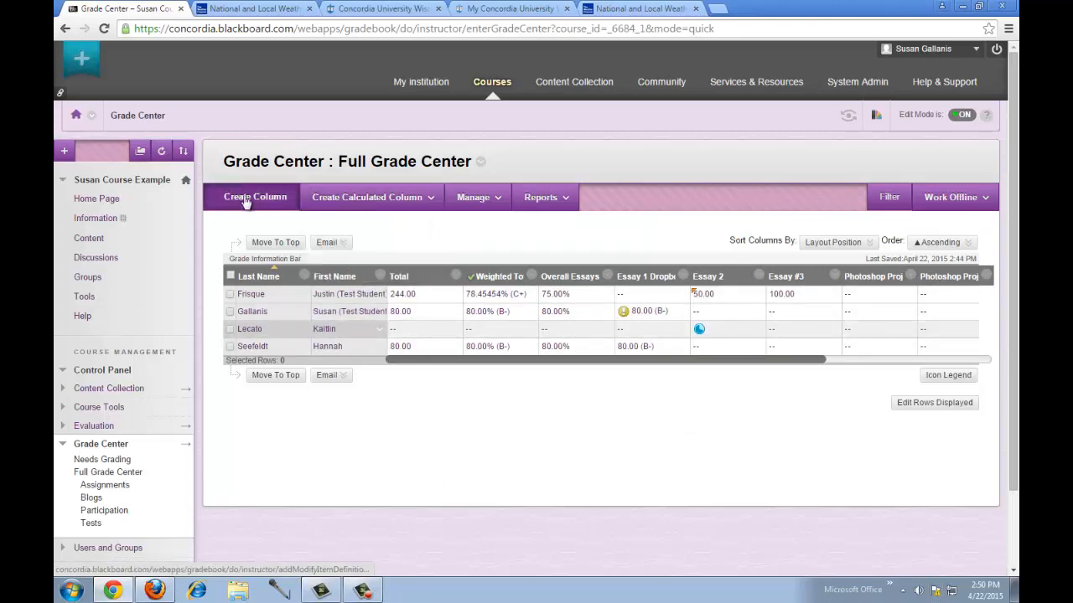
click(246, 201)
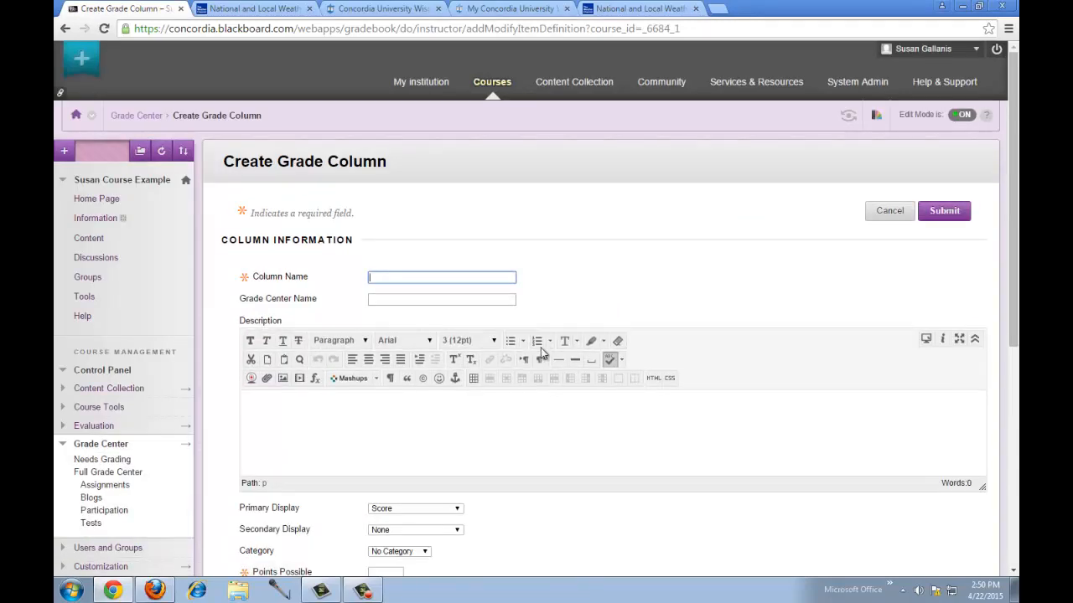
text(Partic)
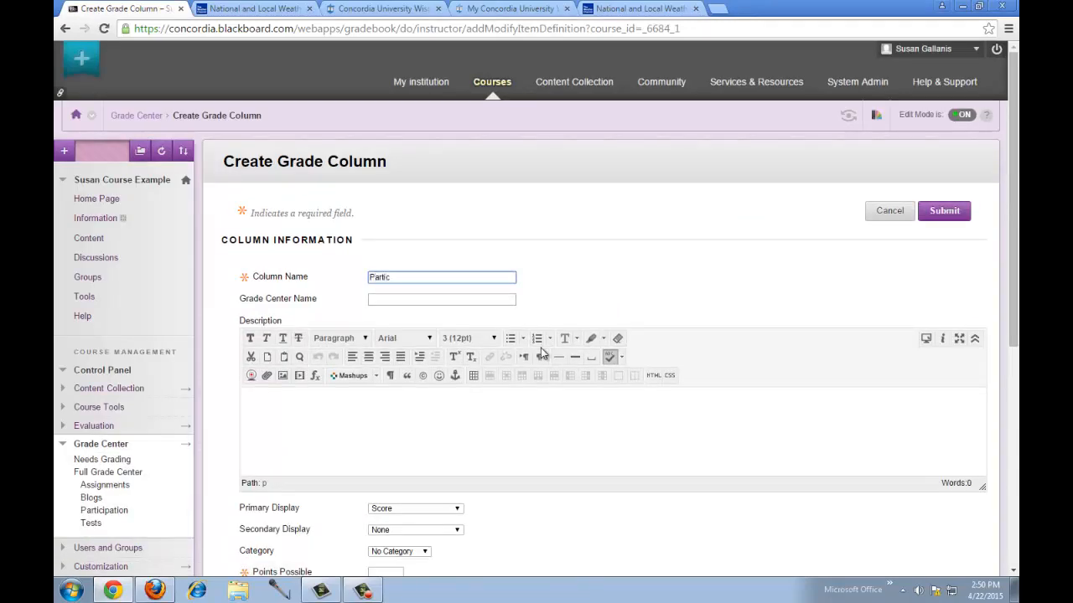
text(ipation Mid-Term)
scroll(520, 279, down, 2)
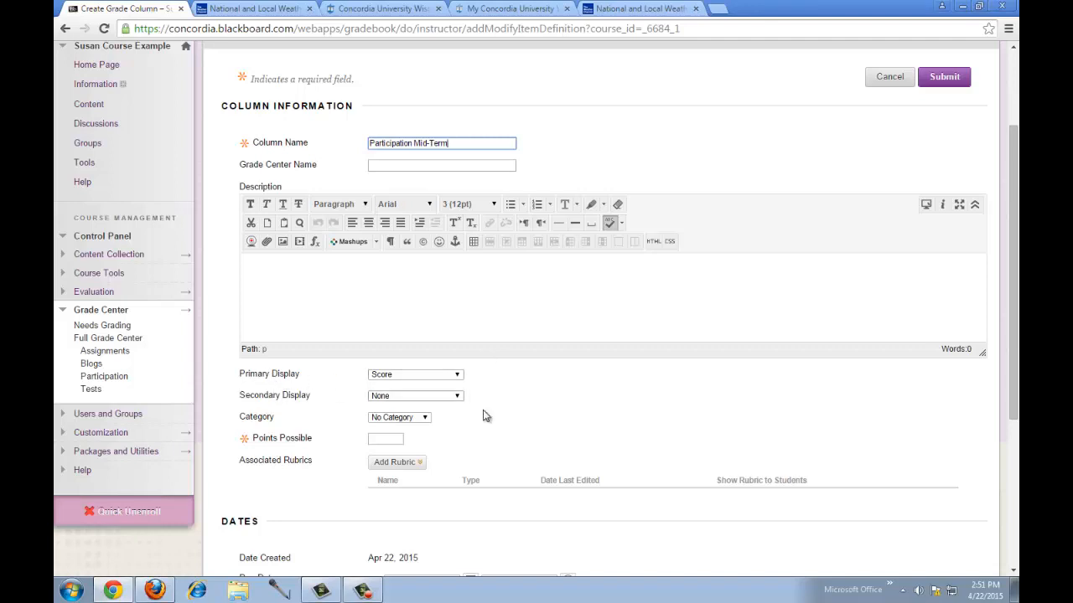
- Keep Score display, set category Participation and 100 points possible, and submit the column
click(403, 377)
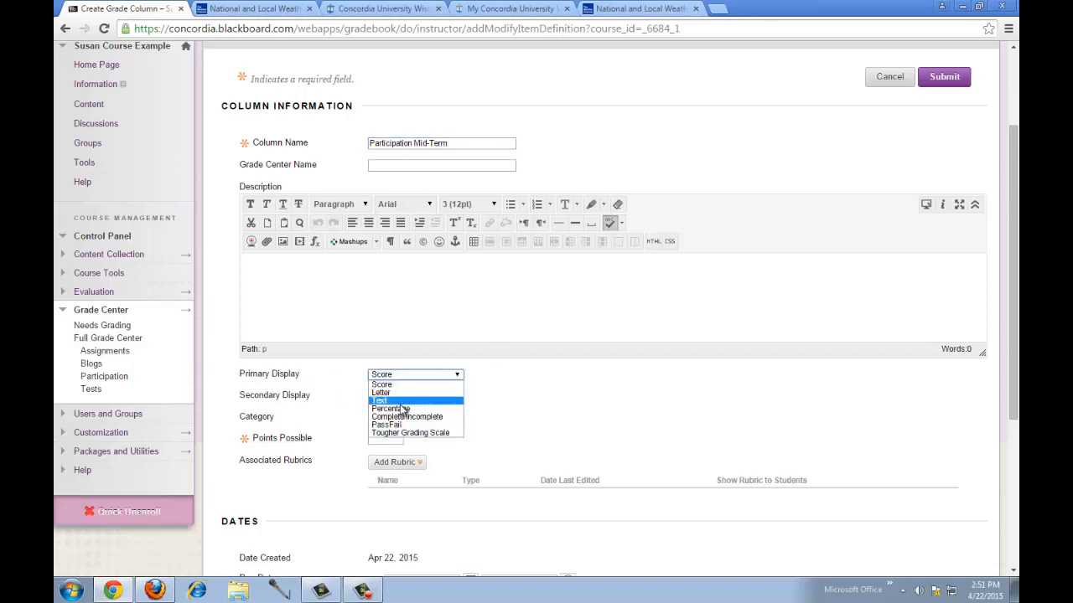
click(488, 401)
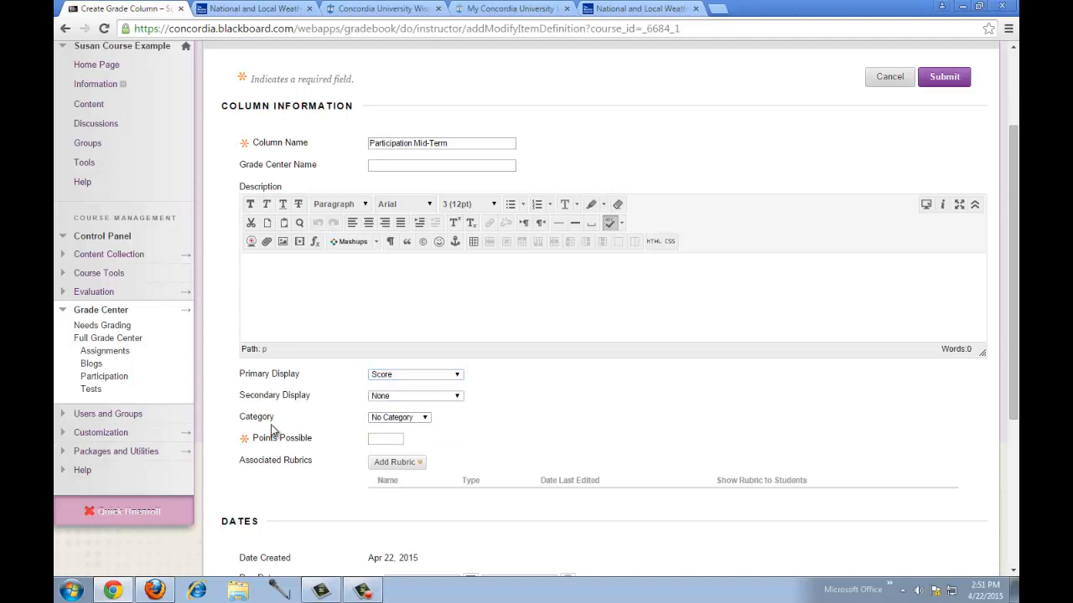
click(409, 418)
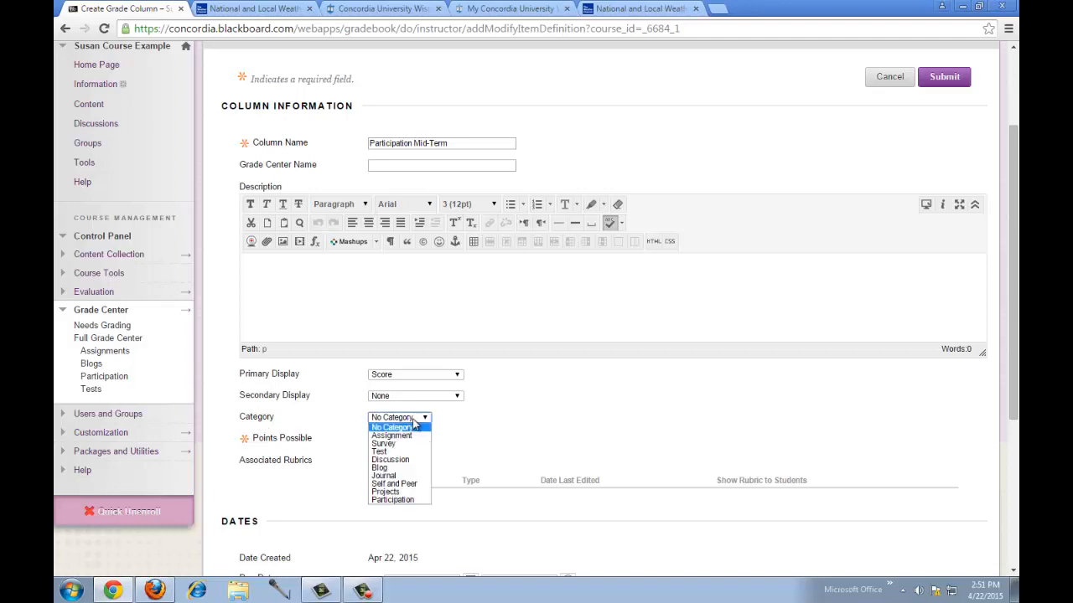
click(394, 500)
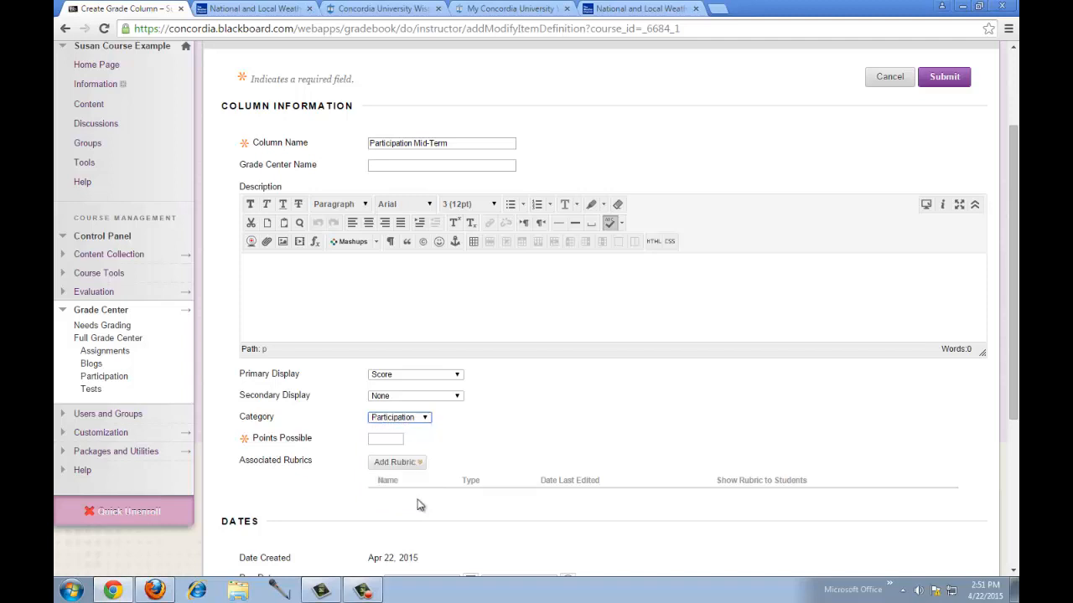
click(385, 437)
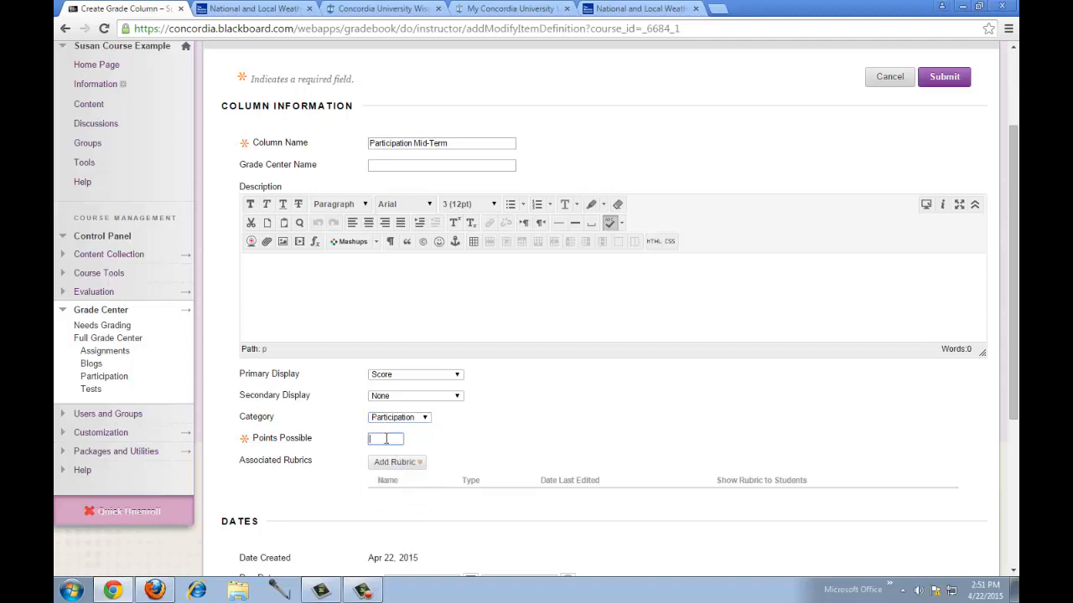
text(100)
click(531, 427)
scroll(531, 428, down, 3)
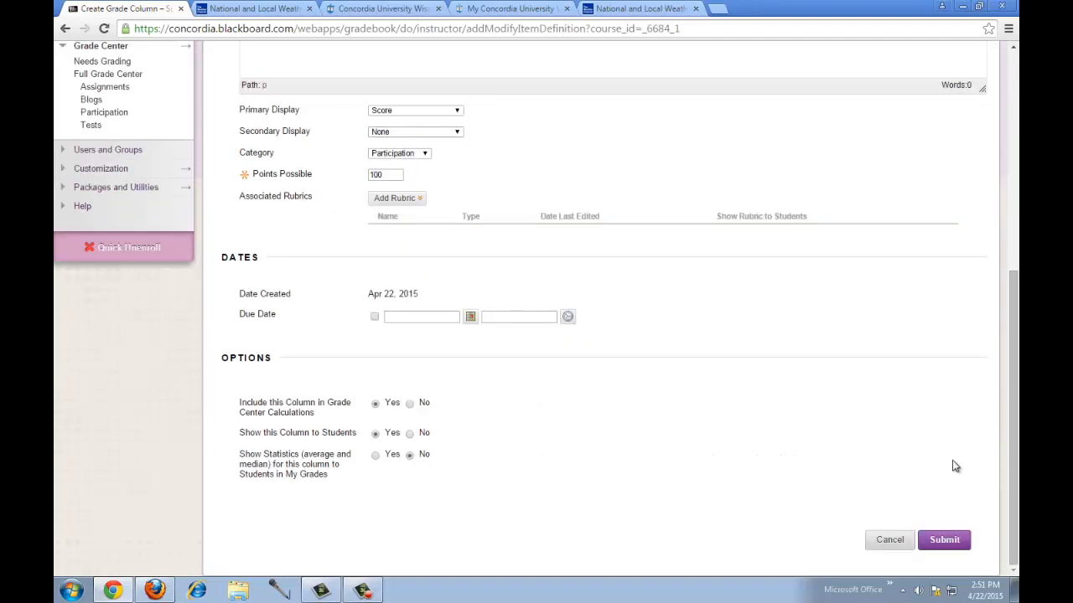
click(957, 545)
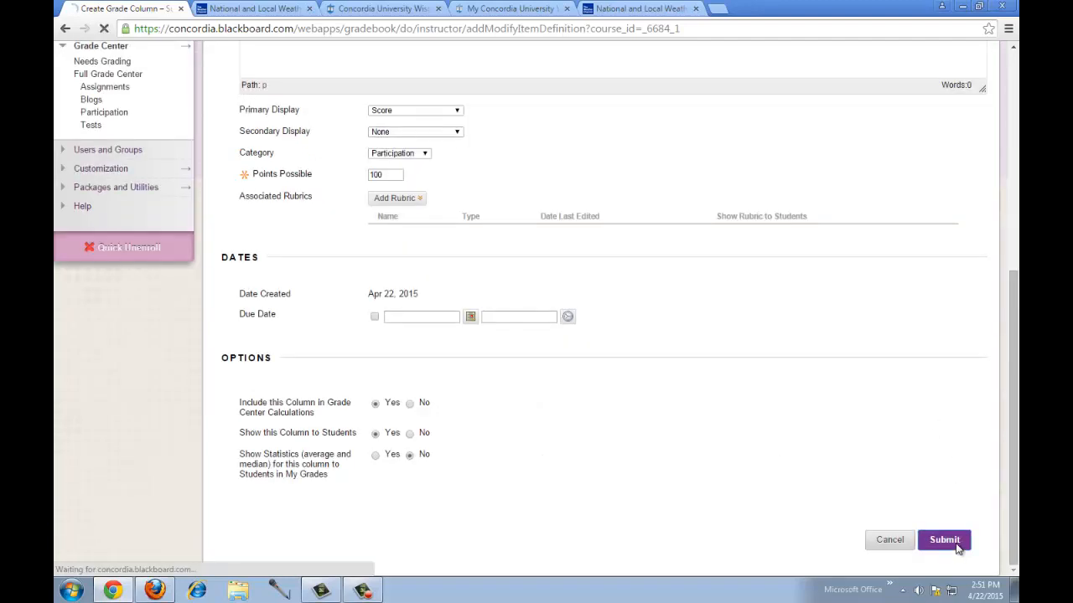
drag(774, 388, 931, 387)
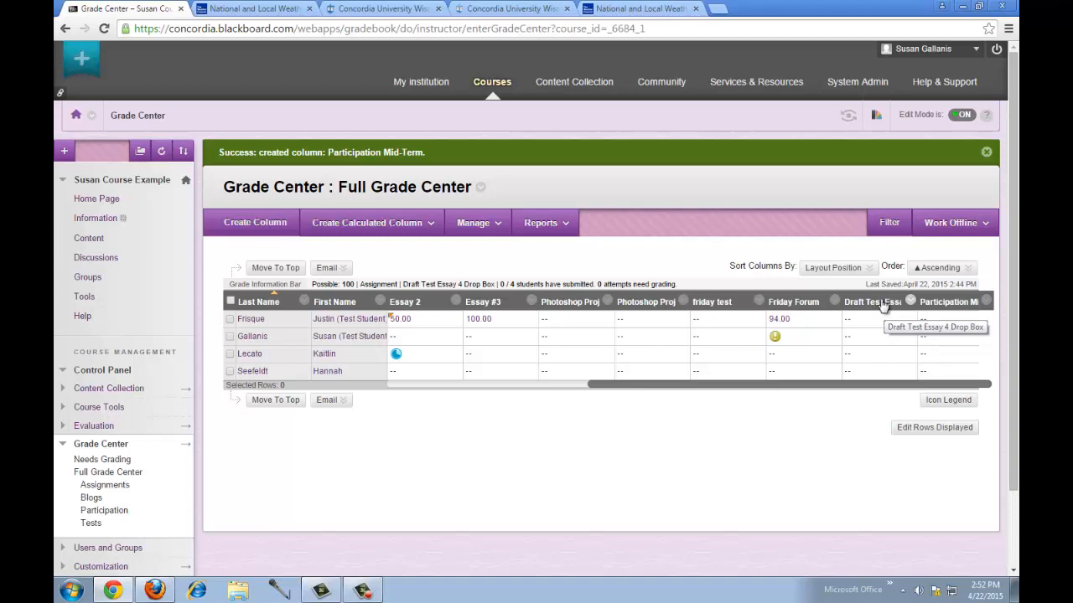
- Open the Edit Column page for Draft Test Essay 4 Drop Box
click(910, 301)
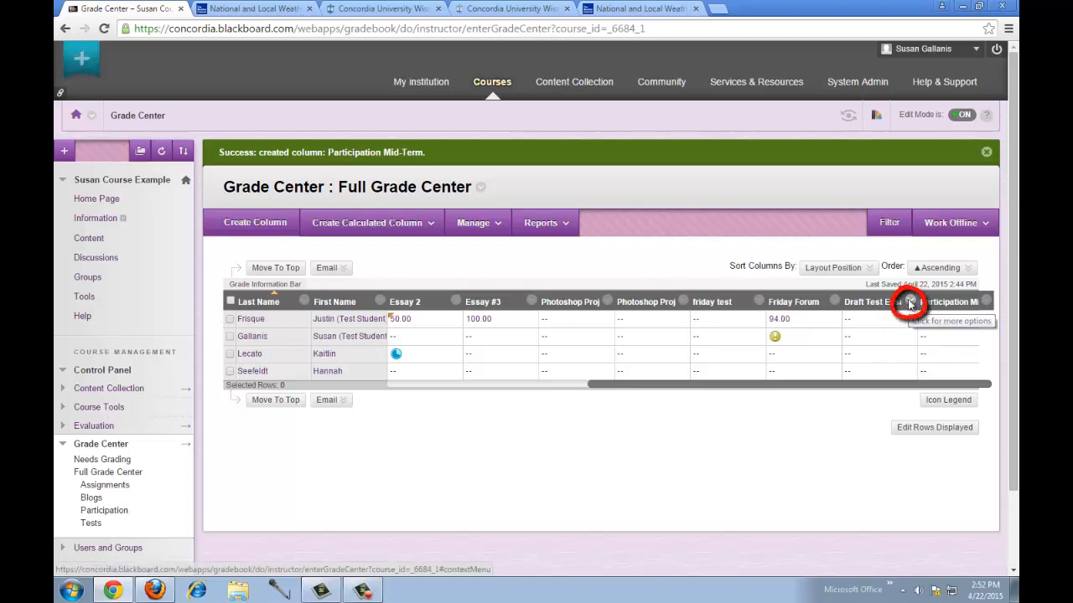
click(910, 303)
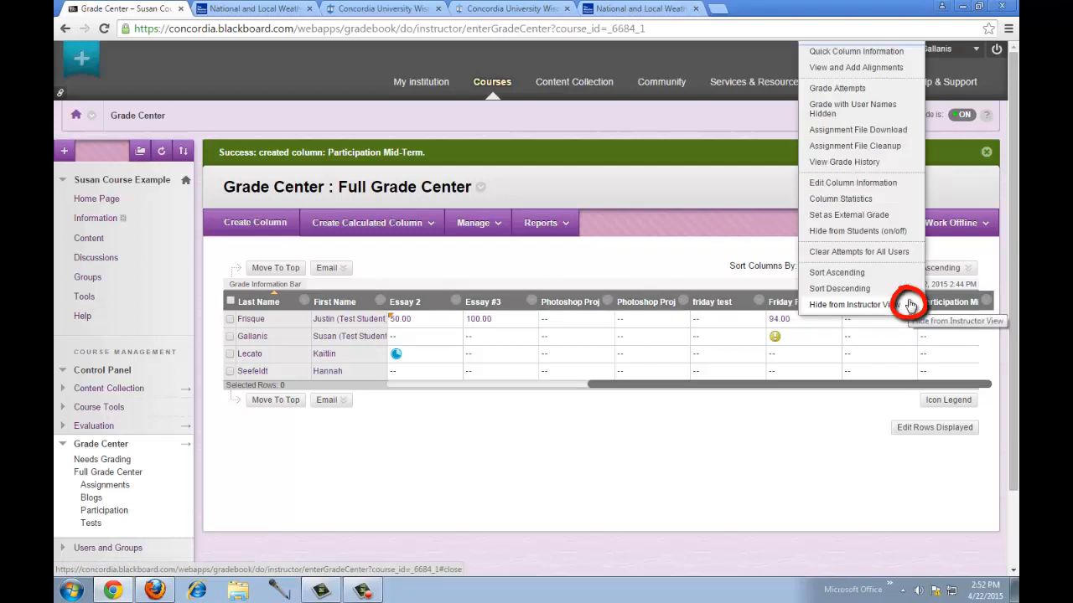
click(877, 186)
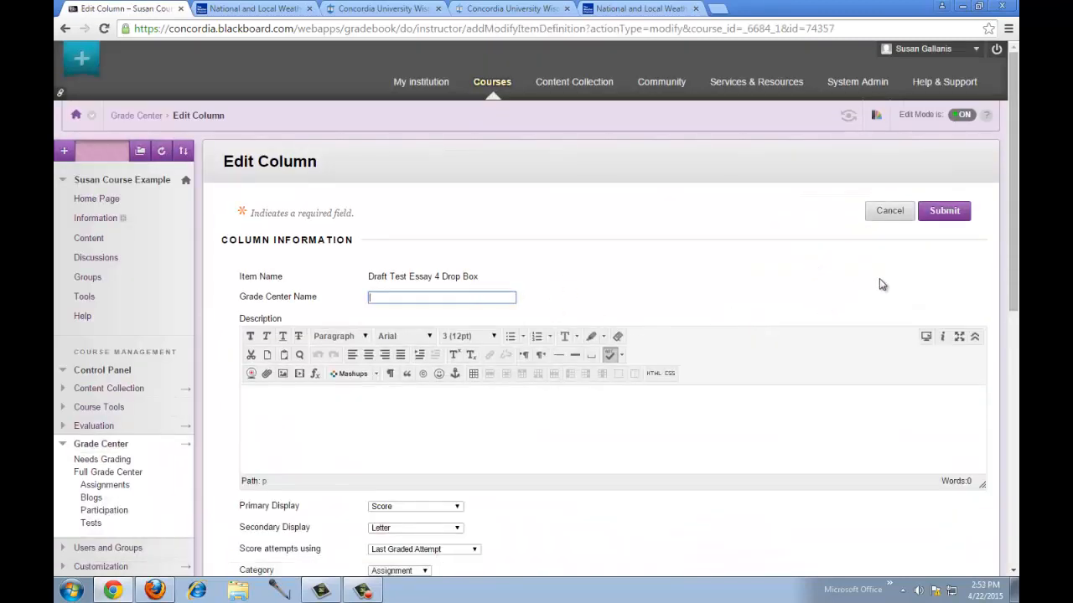
- Review the column's Assignment category and submit the column unchanged
scroll(1011, 250, down, 3)
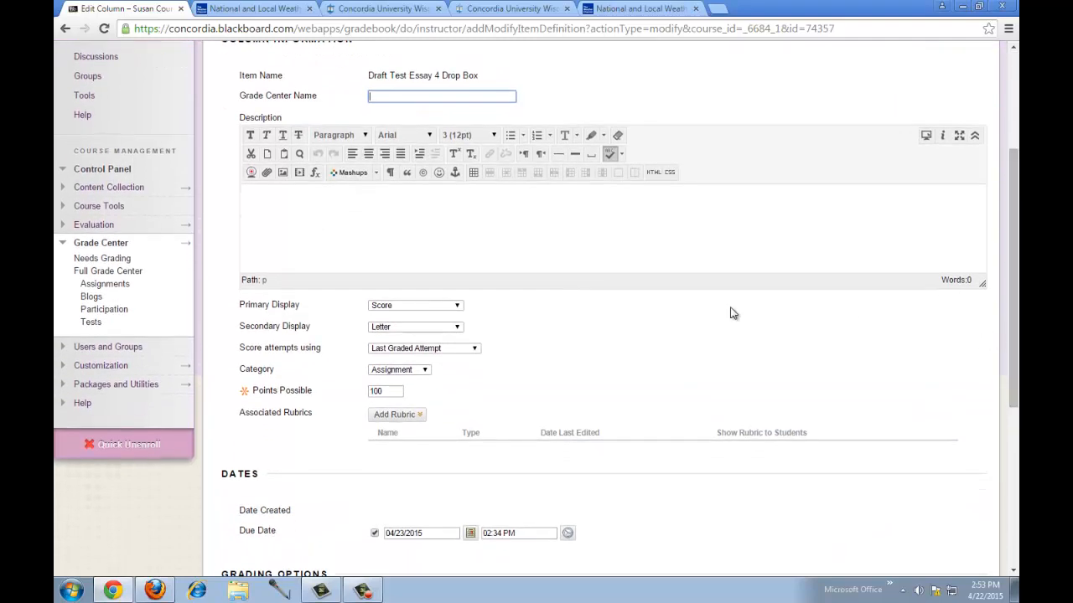
click(379, 417)
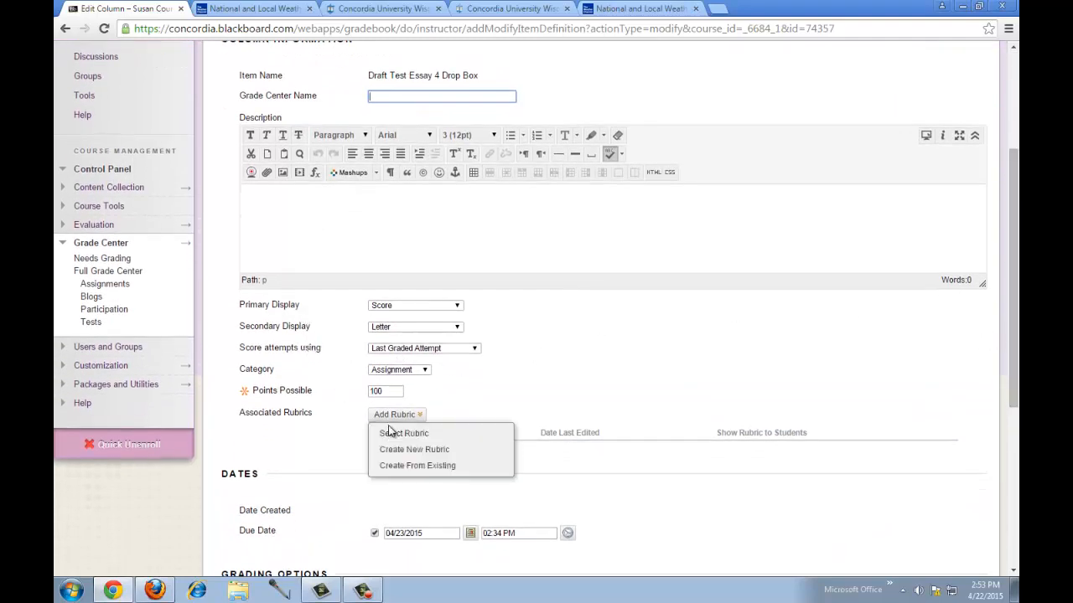
click(419, 374)
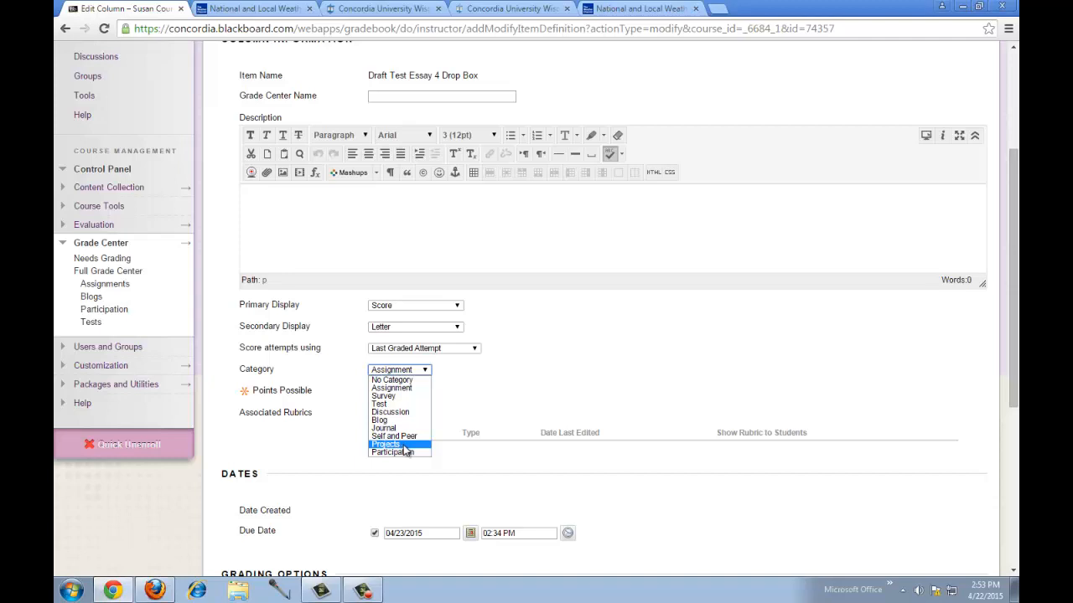
click(500, 397)
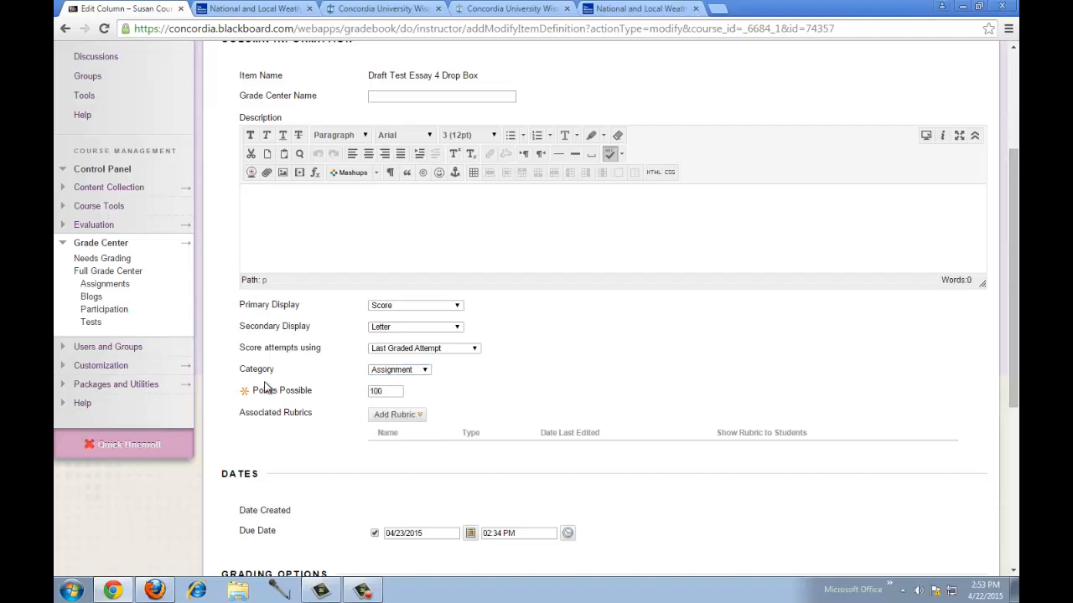
scroll(529, 416, down, 1)
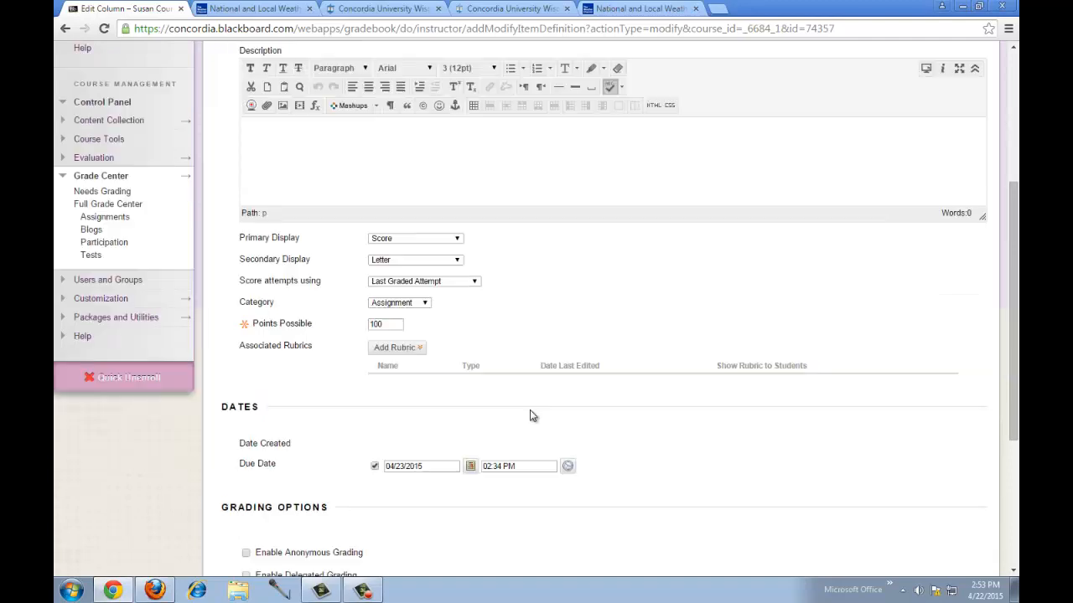
scroll(530, 416, down, 4)
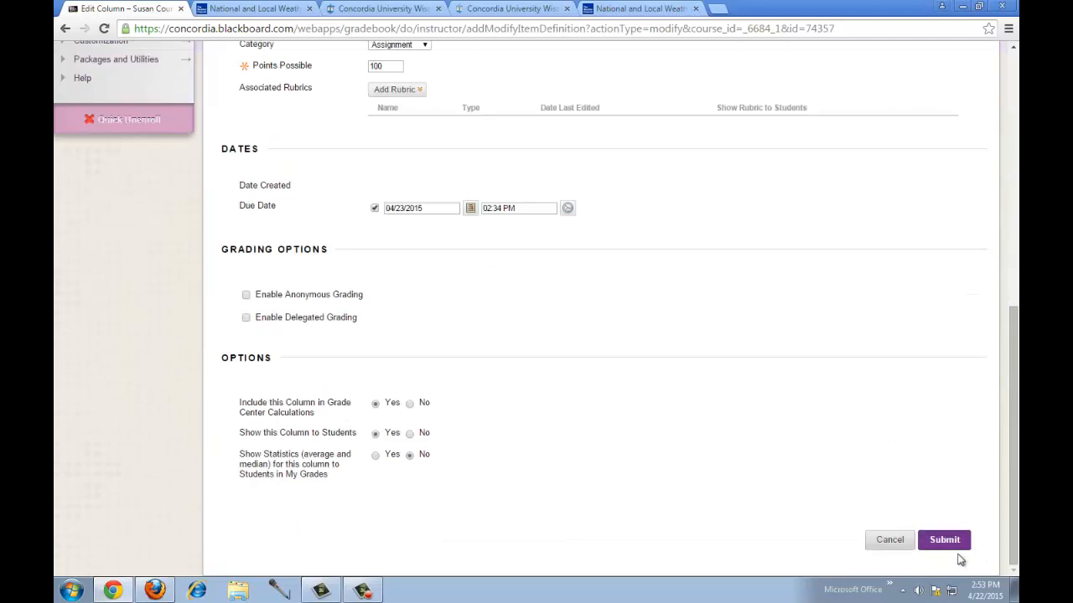
click(949, 541)
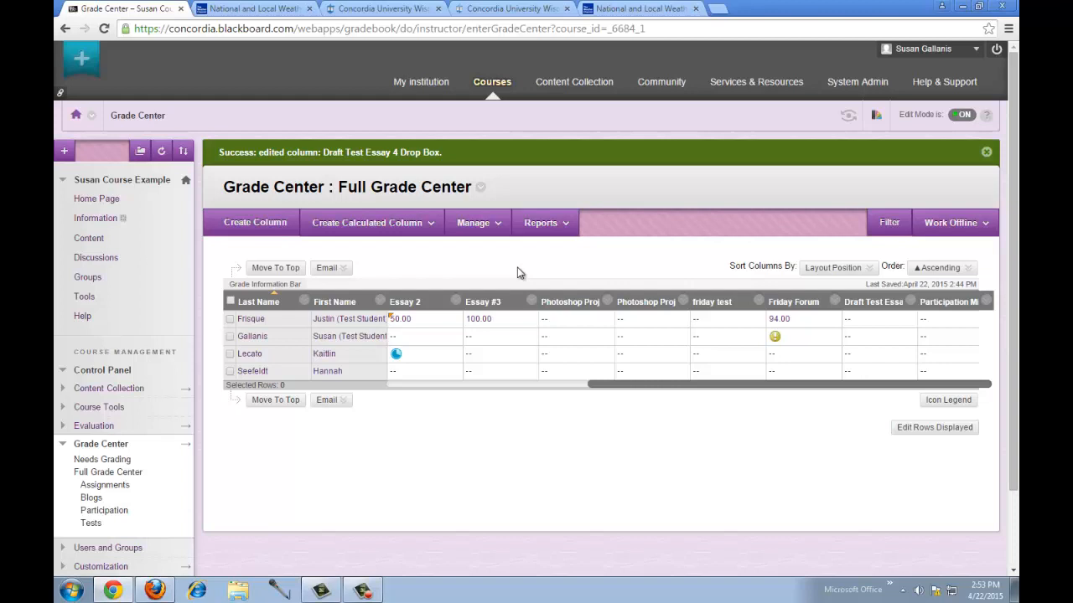
click(497, 224)
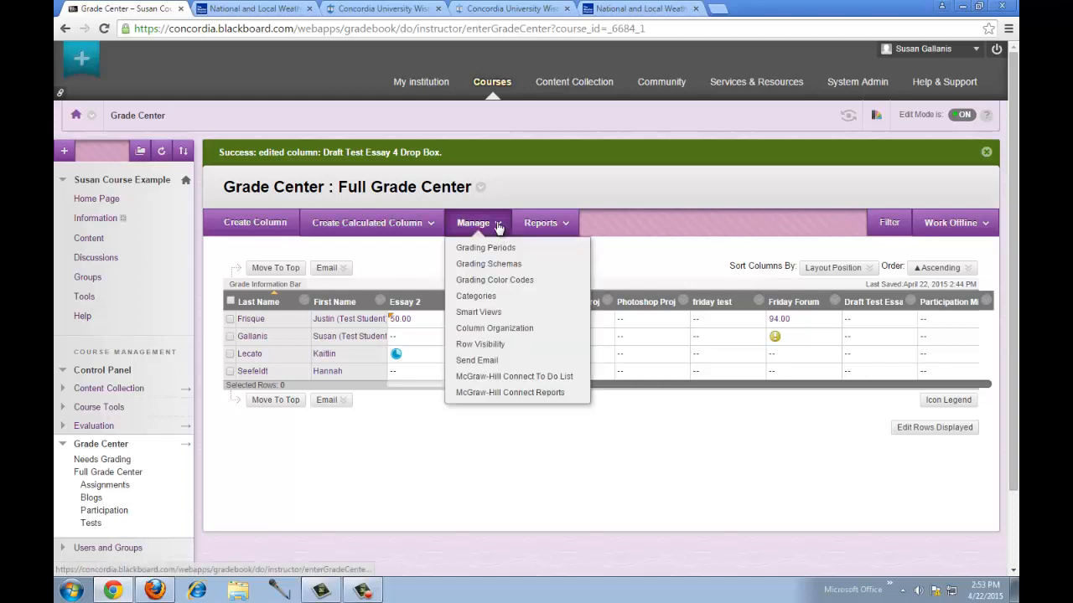
click(490, 298)
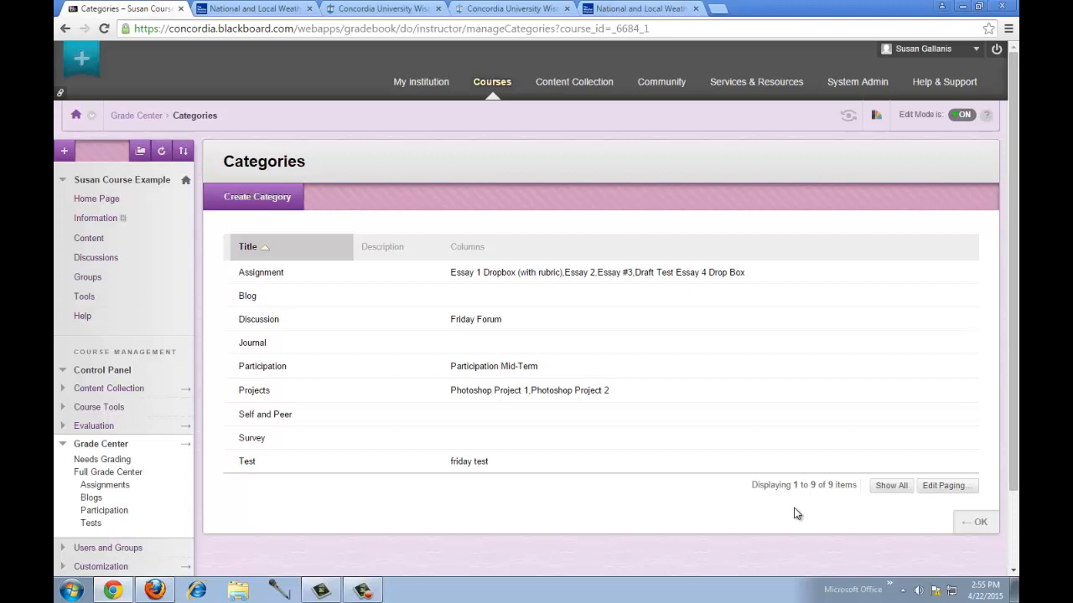
click(980, 524)
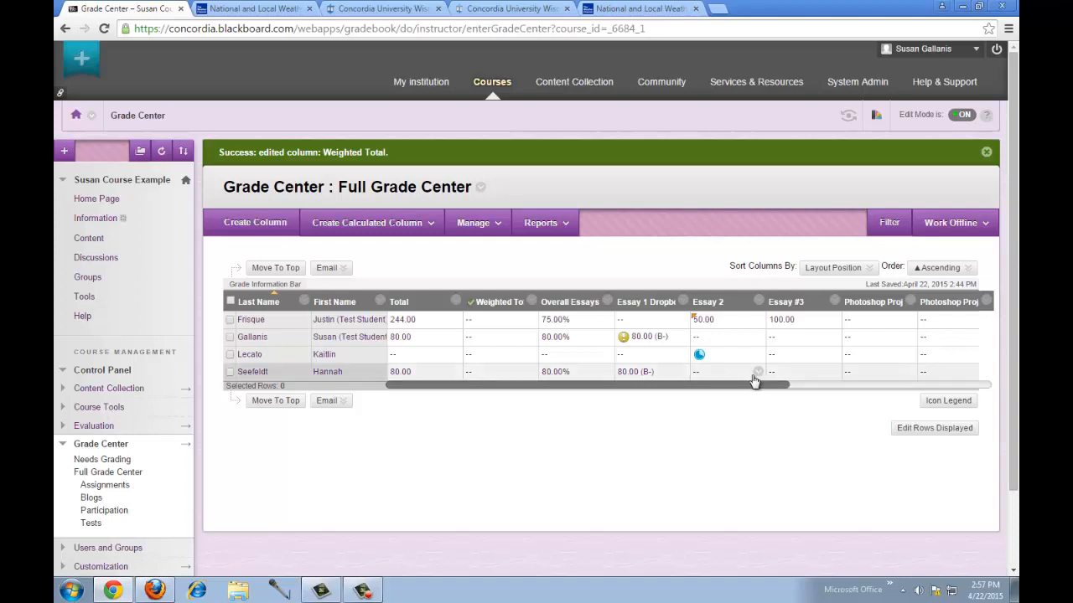
- Open Edit Column Information for the Weighted Total column
mouse_move(760, 387)
mouse_down()
mouse_move(818, 388)
mouse_move(773, 387)
mouse_up()
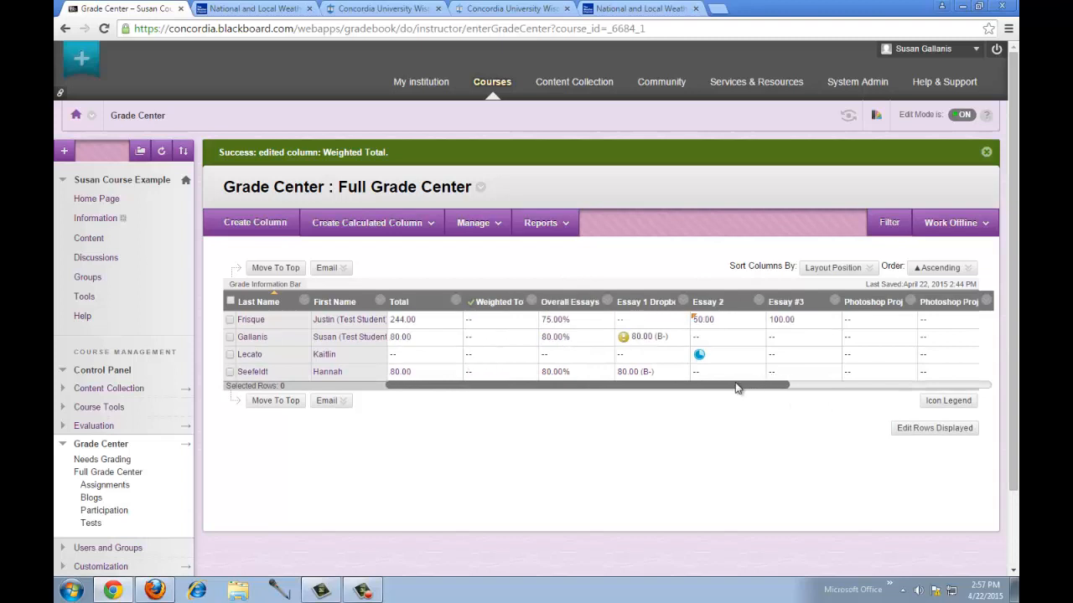
click(532, 303)
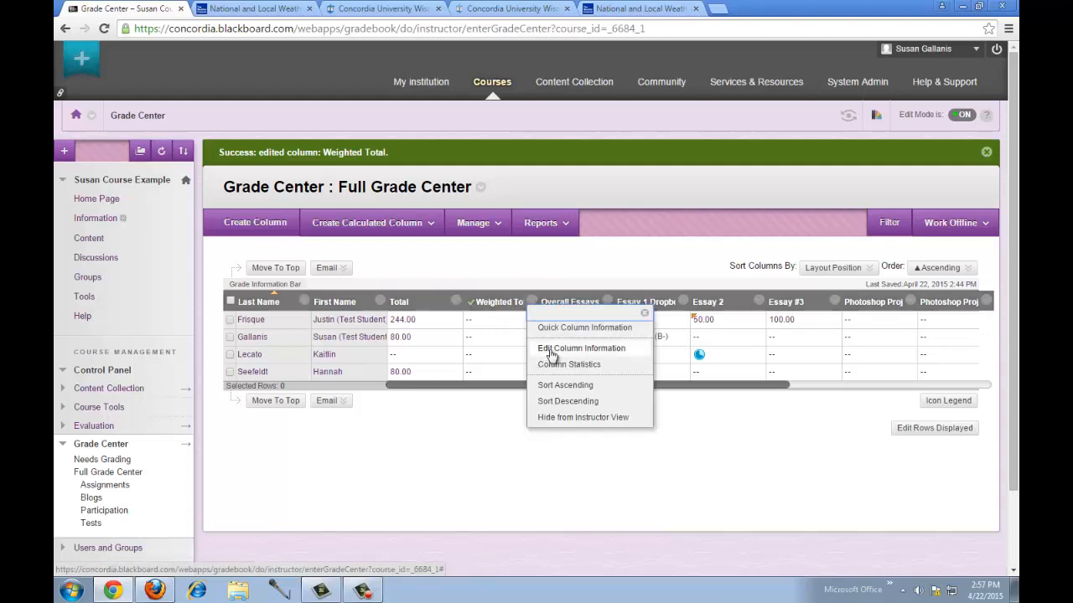
click(551, 349)
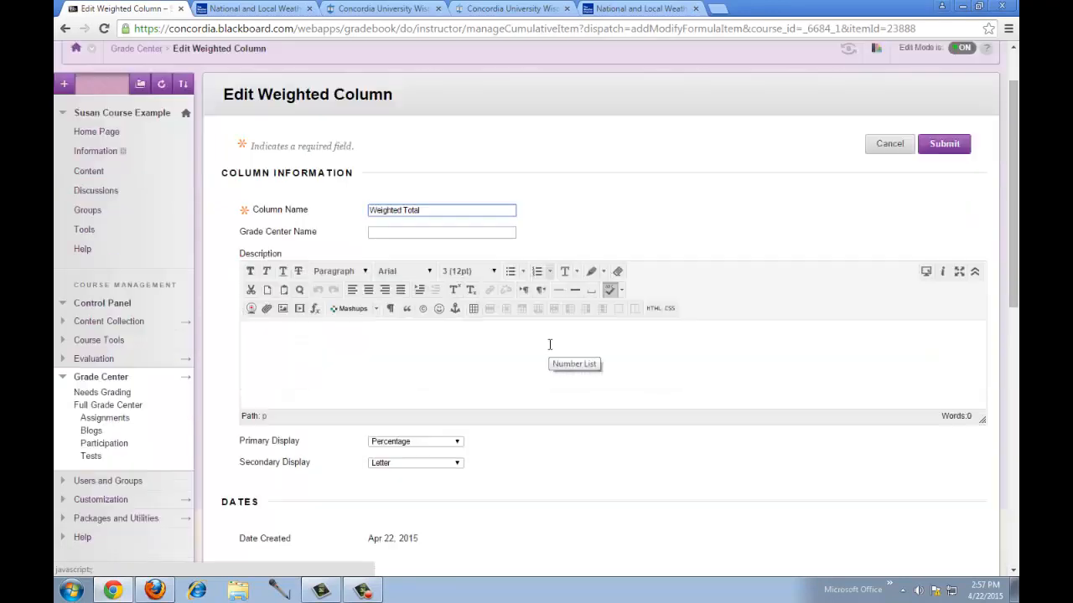
- Scroll the Edit Weighted Column page down to the Select Columns section
scroll(549, 344, down, 2)
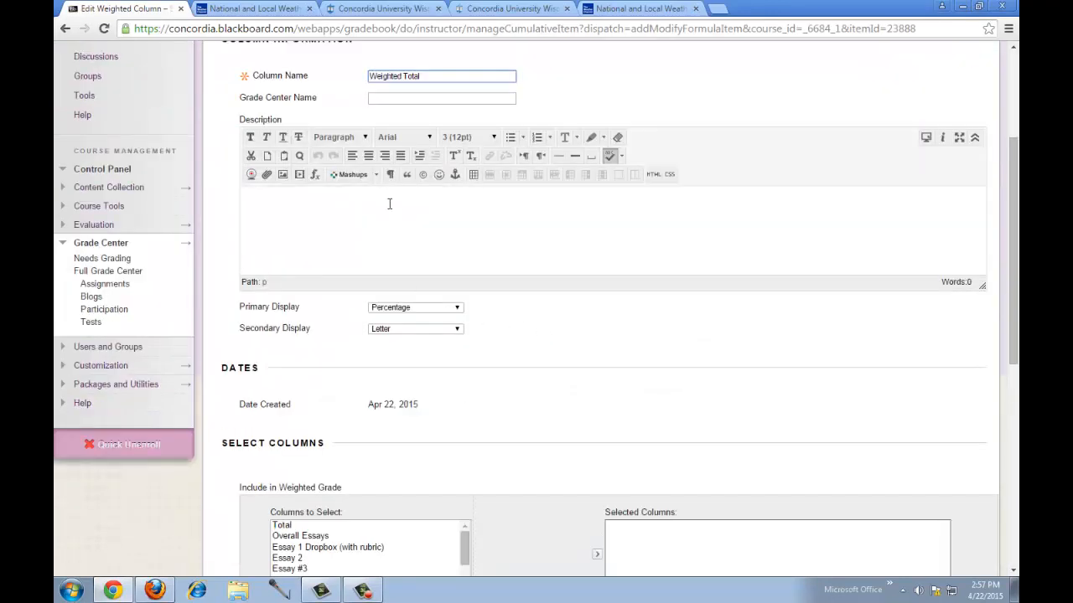
drag(1013, 262, 1006, 376)
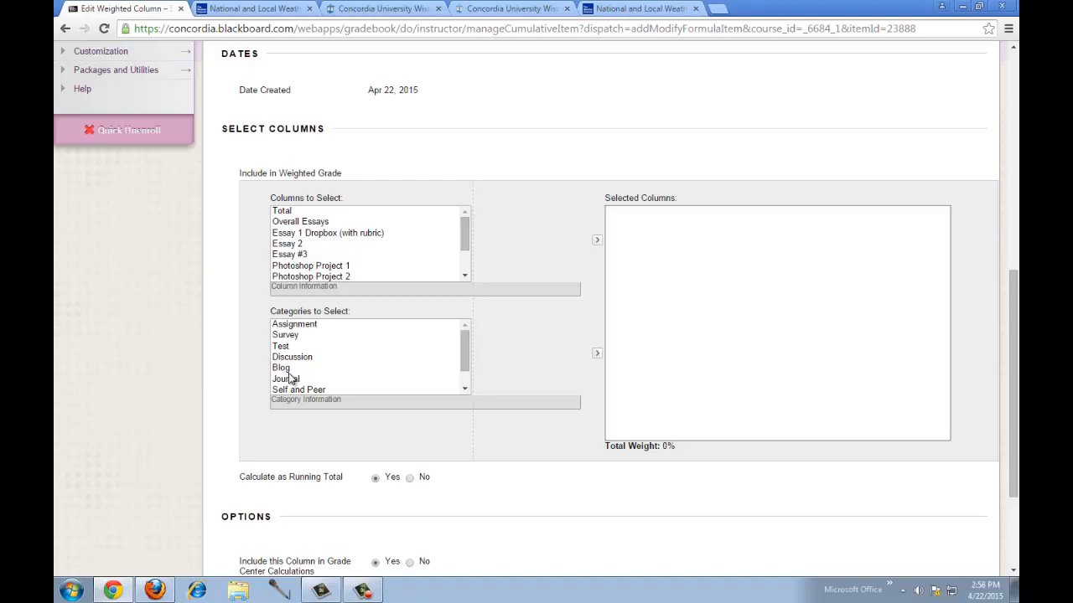
- Multi-select Assignment, Test, Discussion, Projects and Participation categories and move them into Selected Columns
click(311, 325)
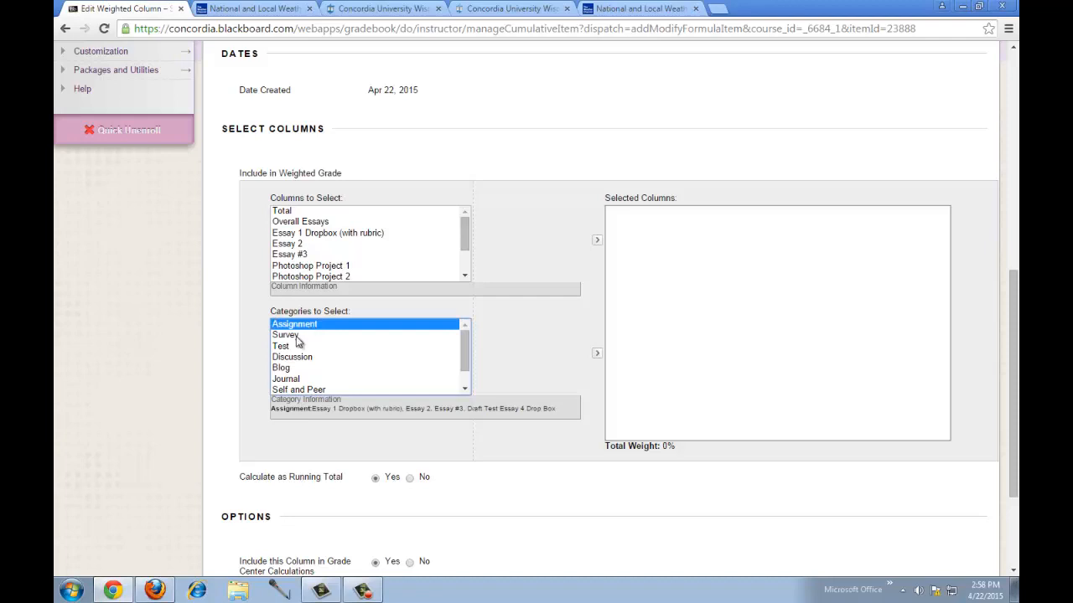
ctrl+click(282, 347)
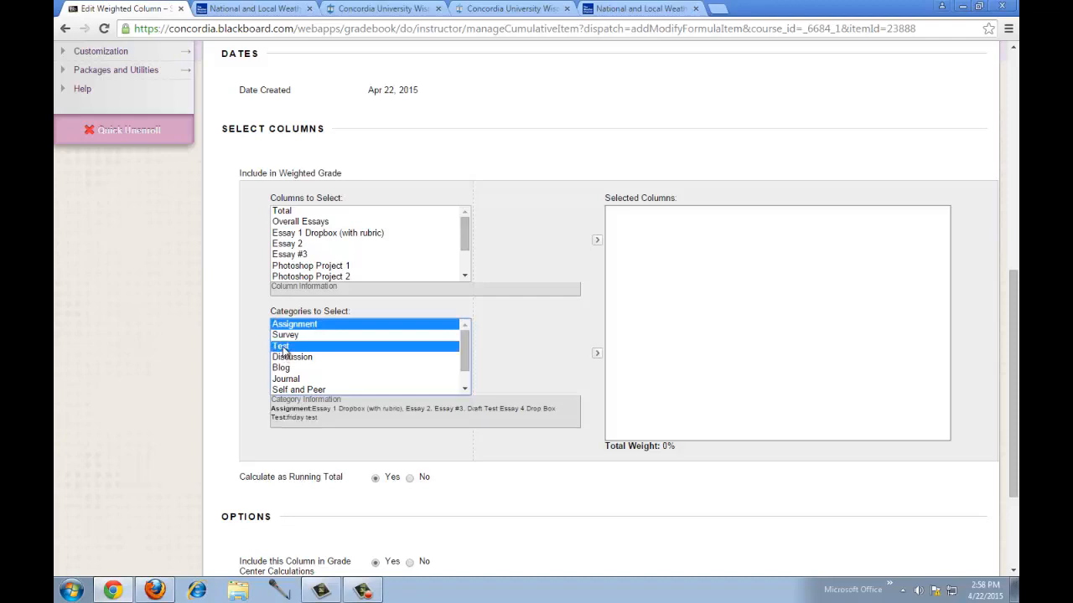
ctrl+click(306, 363)
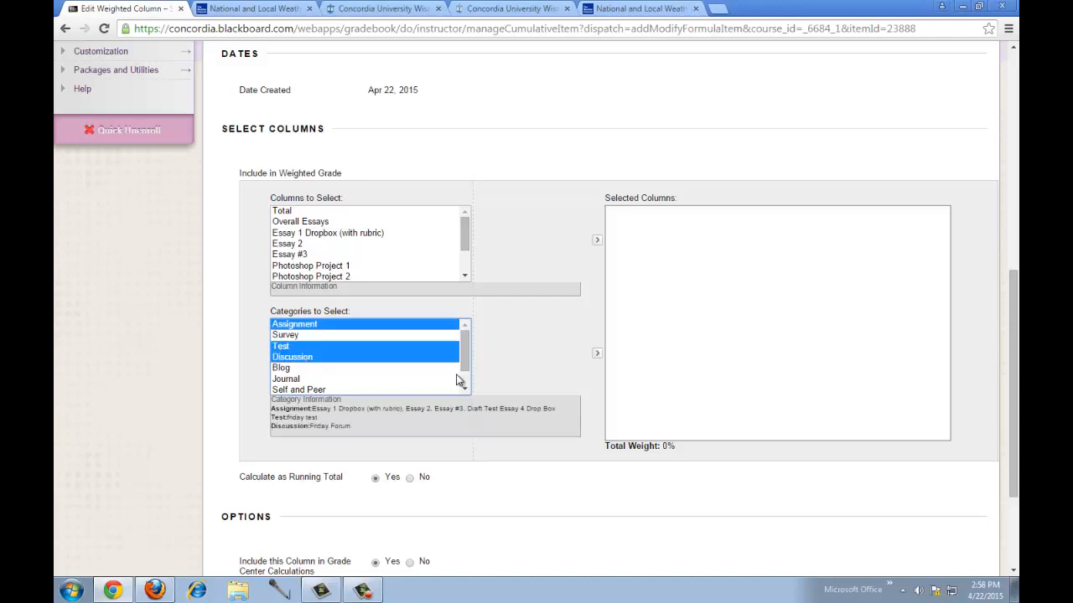
drag(466, 367, 465, 378)
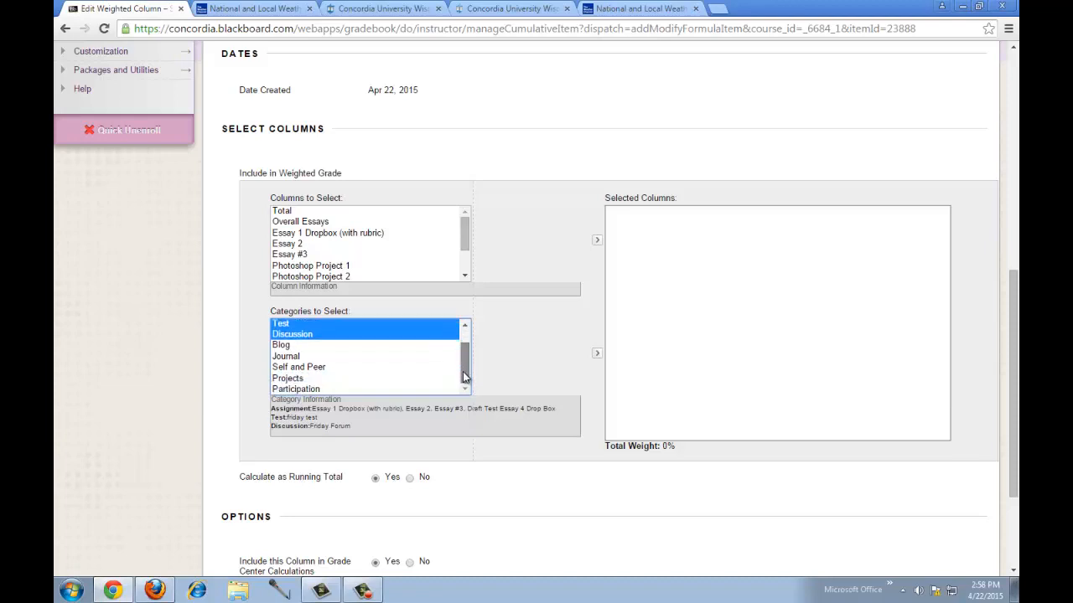
ctrl+click(284, 382)
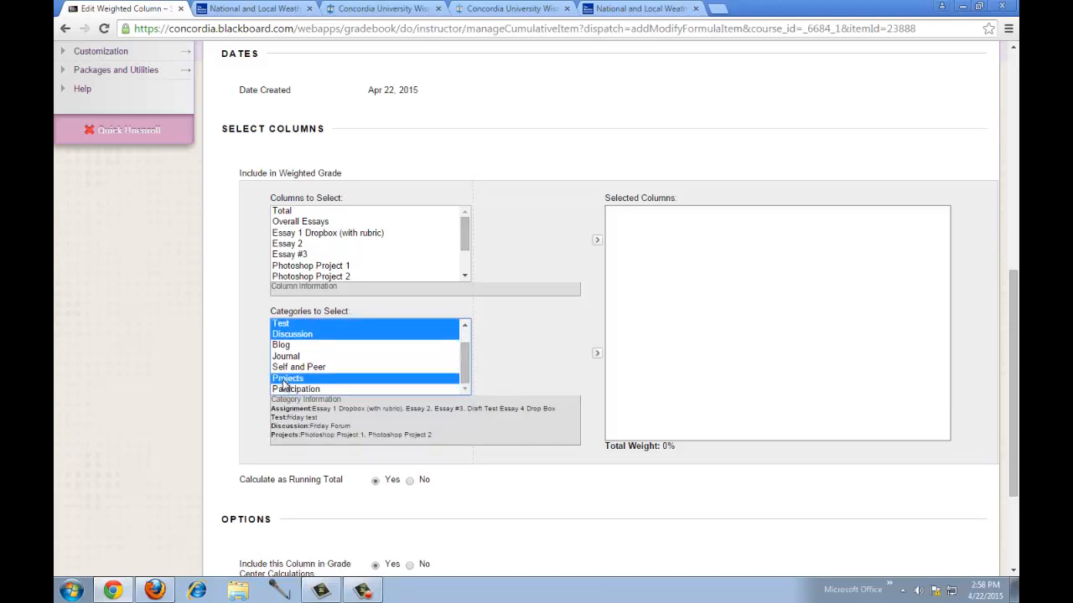
ctrl+click(308, 389)
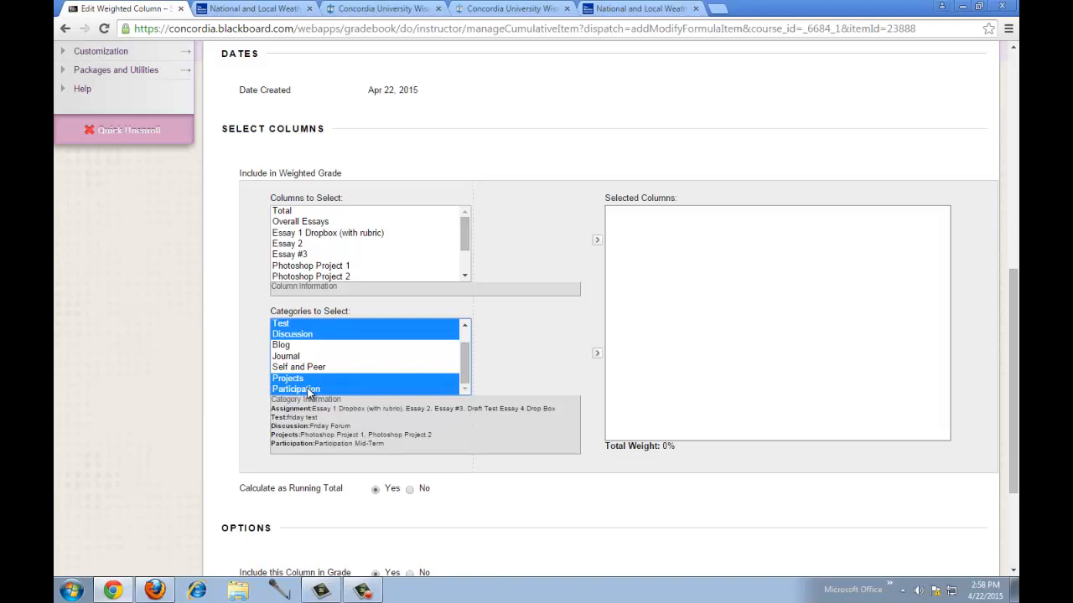
click(597, 356)
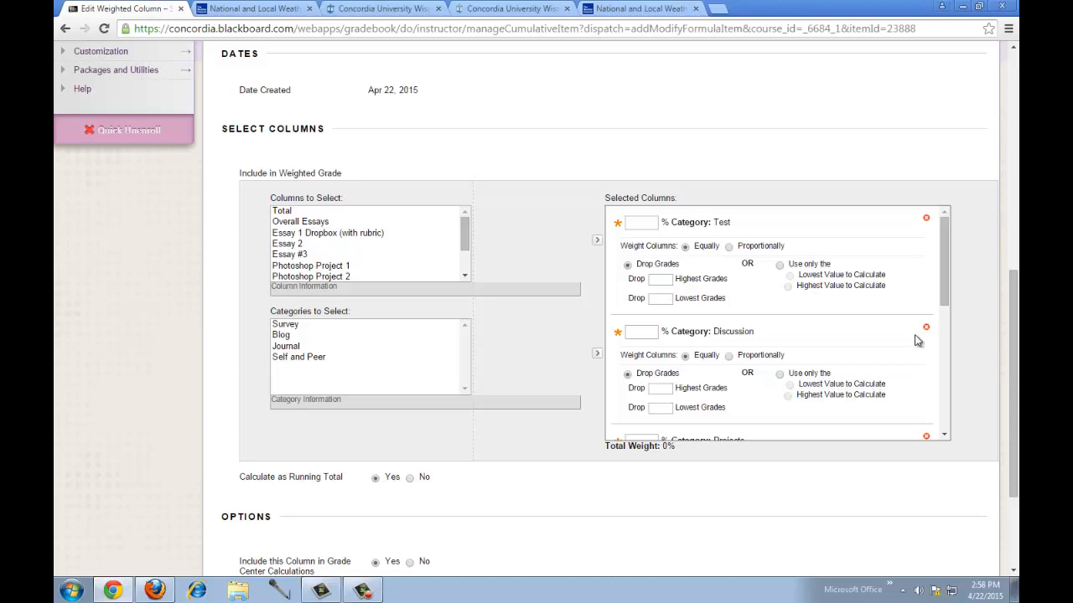
- Weight Test at 20%, Discussion at 20% and Projects at 30%
click(642, 223)
text(20)
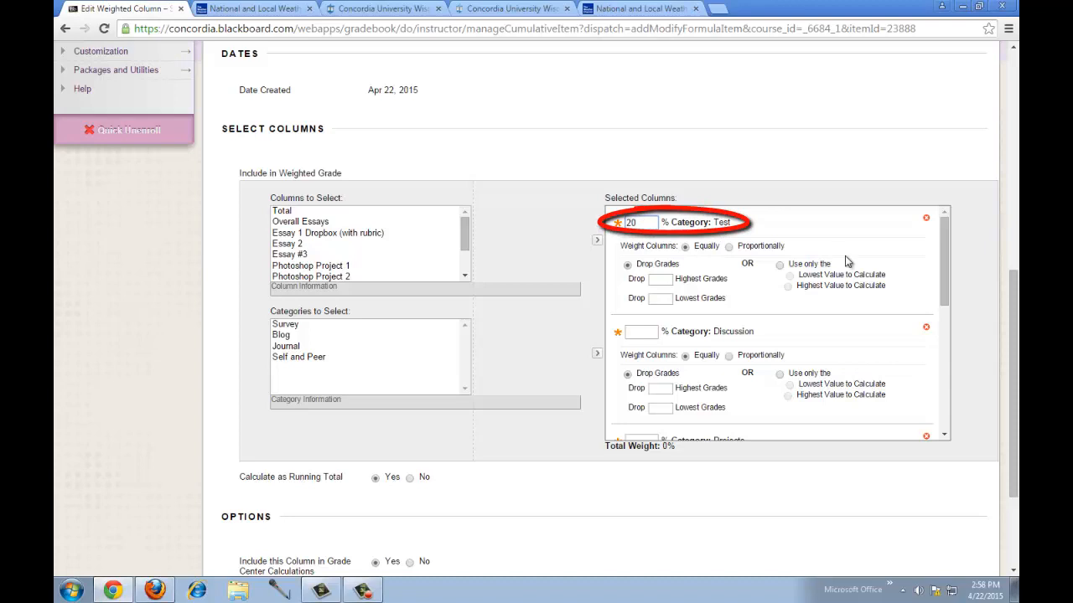
click(843, 258)
click(651, 331)
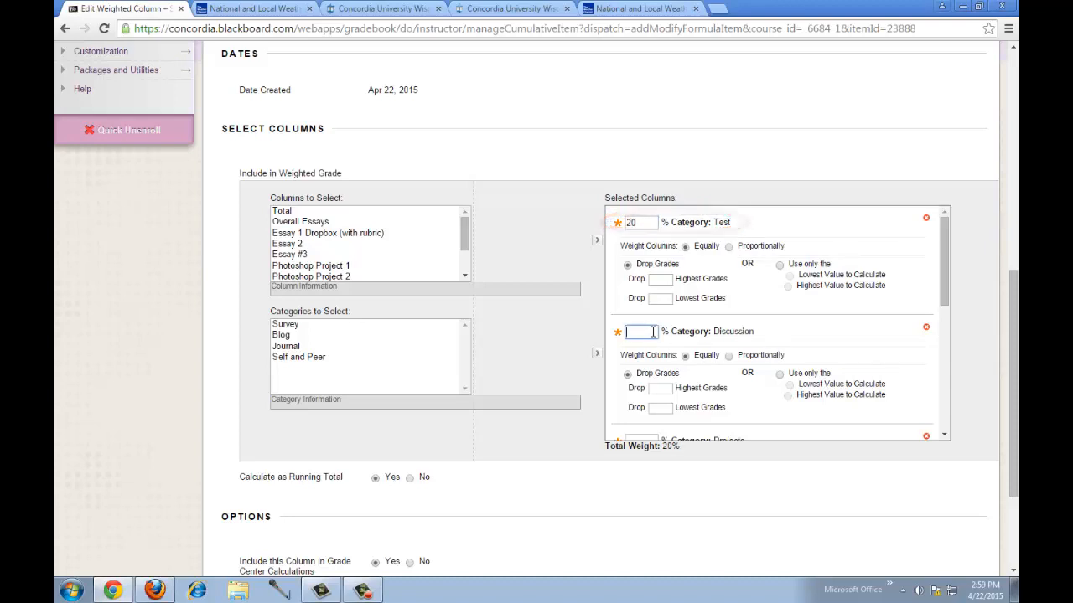
text(20)
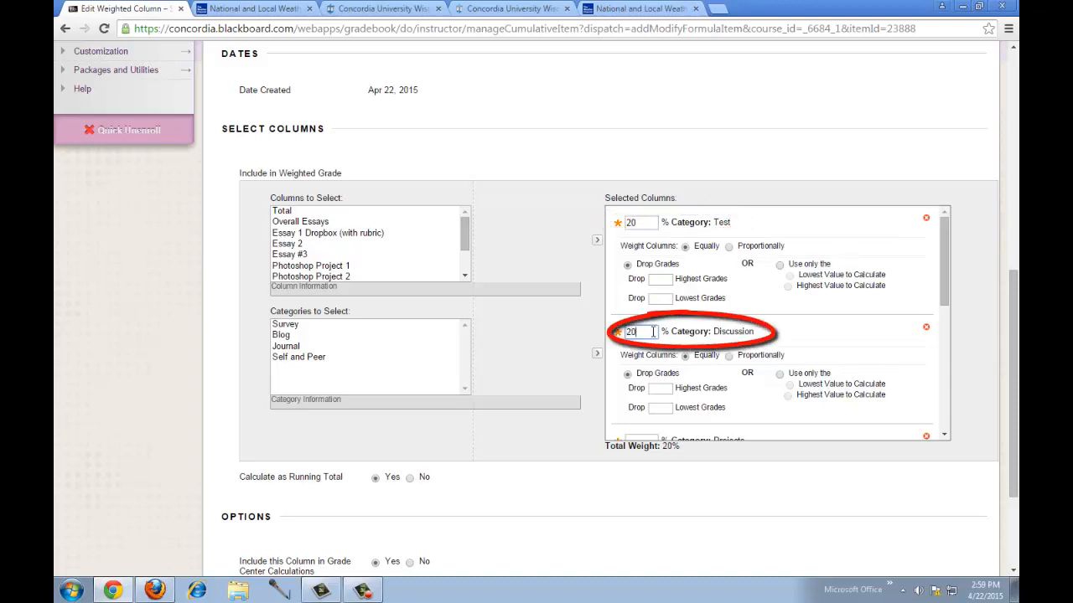
click(786, 339)
scroll(787, 337, down, 1)
scroll(787, 337, down, 1)
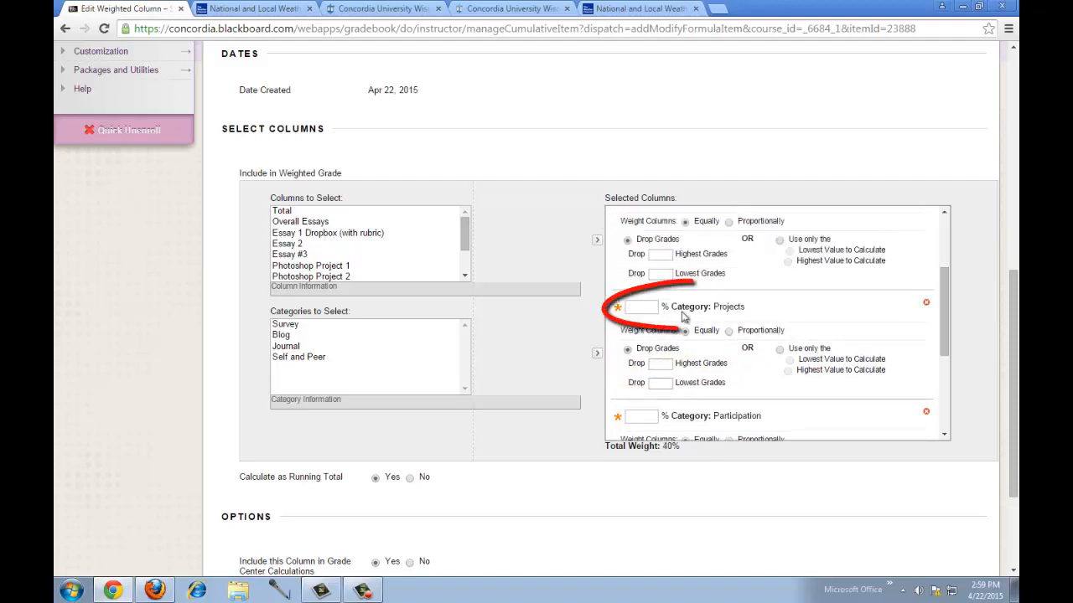
click(644, 307)
text(30)
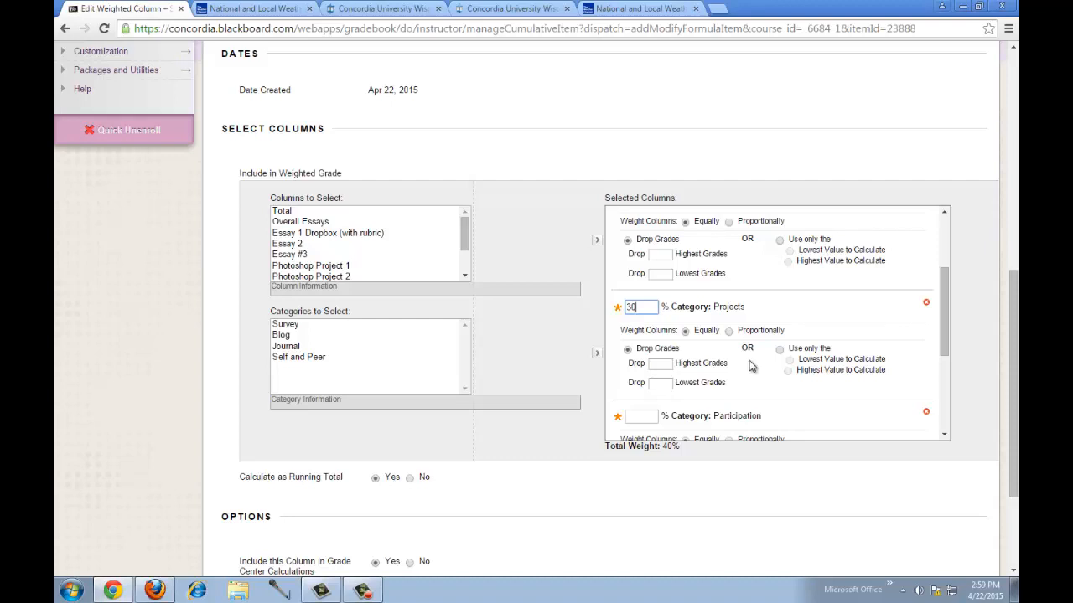
click(730, 333)
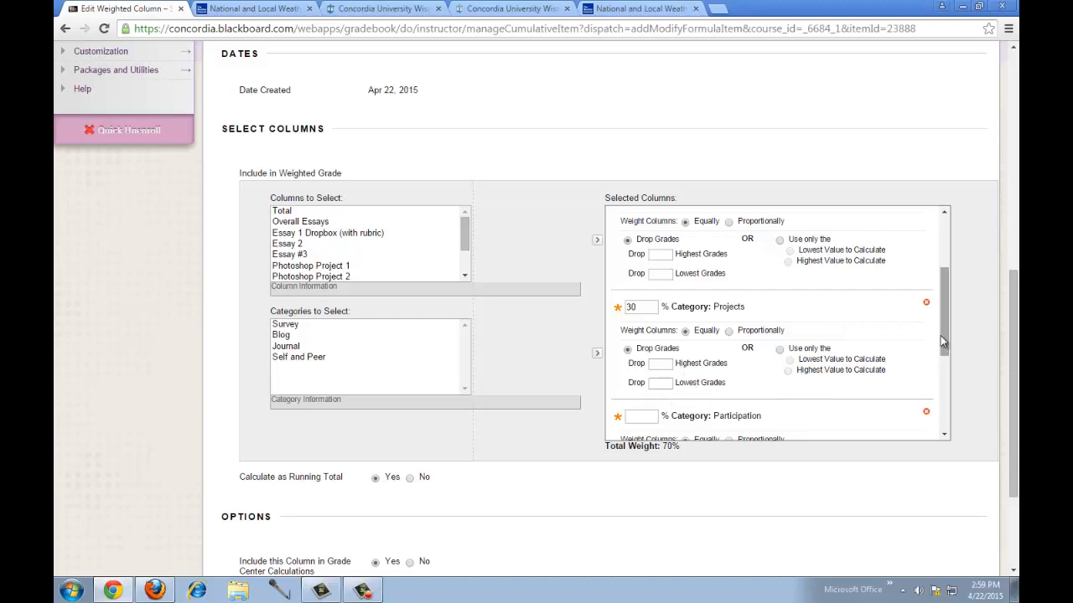
- Weight Participation at 10% and Assignment at 20%, reaching 100%, and submit
drag(945, 340, 945, 388)
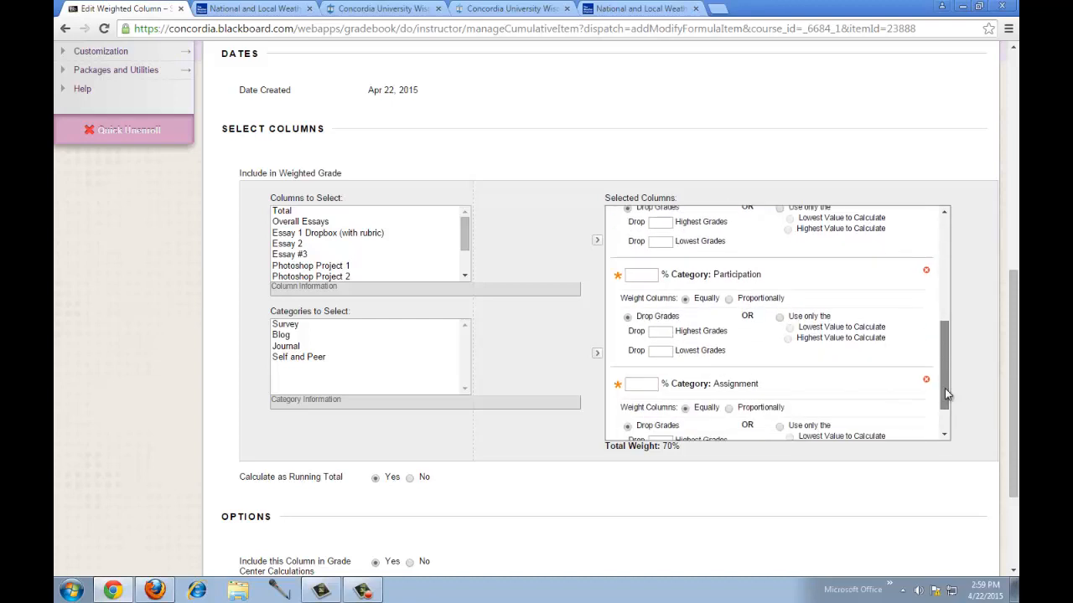
click(647, 274)
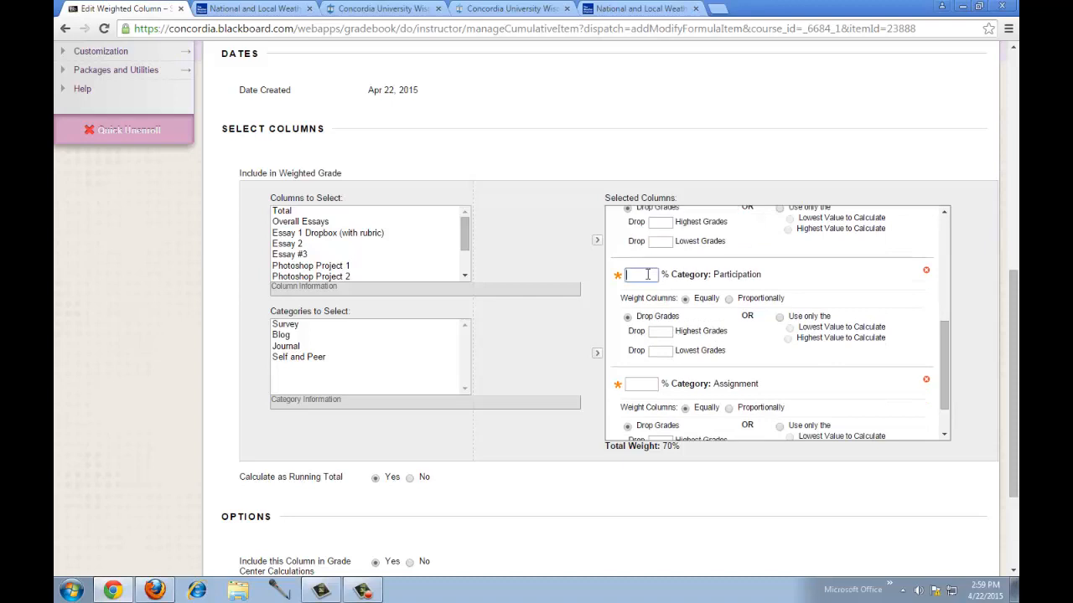
text(10)
scroll(744, 364, down, 1)
scroll(744, 363, down, 1)
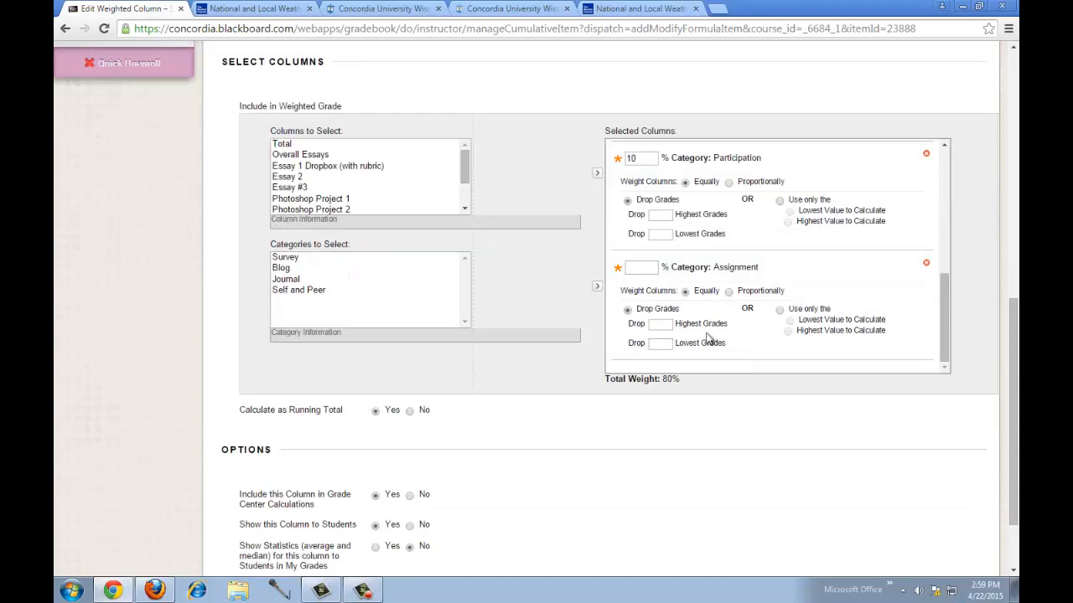
click(653, 267)
text(20)
click(583, 361)
scroll(593, 392, down, 2)
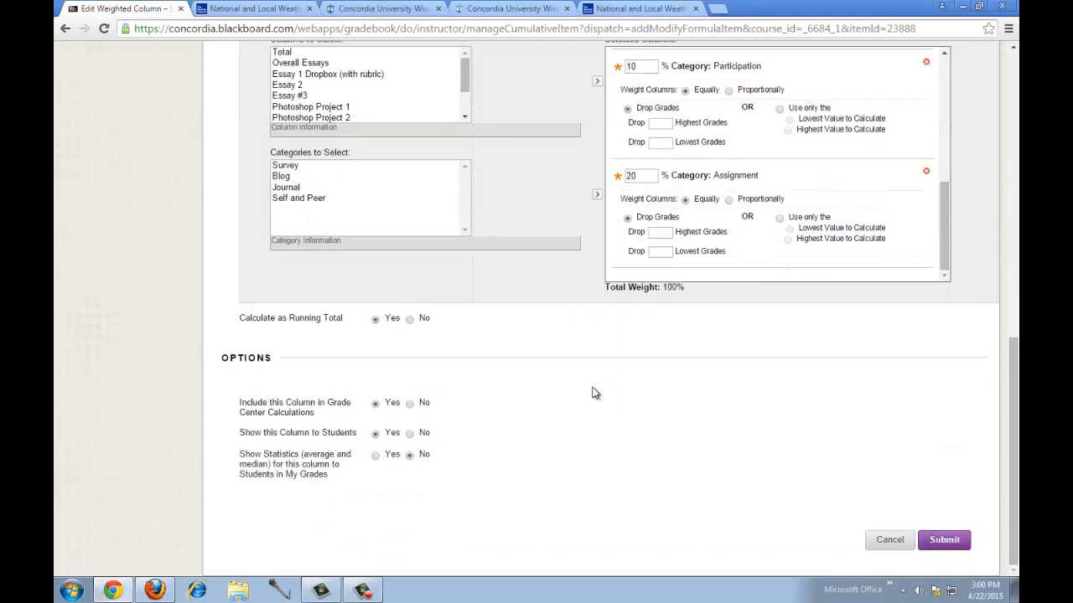
click(945, 540)
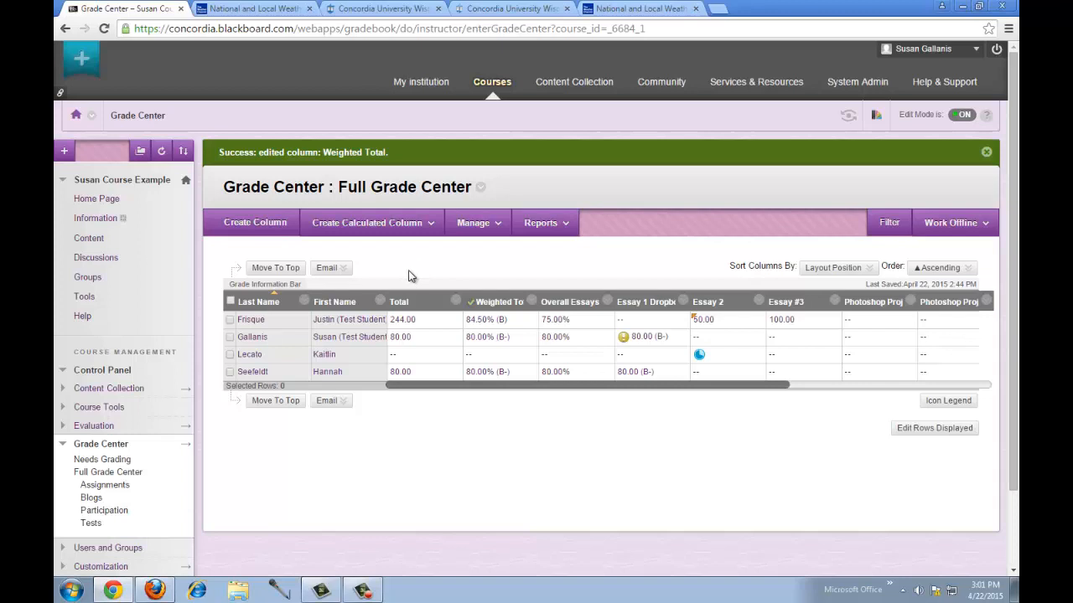
- Show the Create Calculated Column list: Average, Minimum/Maximum, Total and Weighted Column
mouse_move(402, 225)
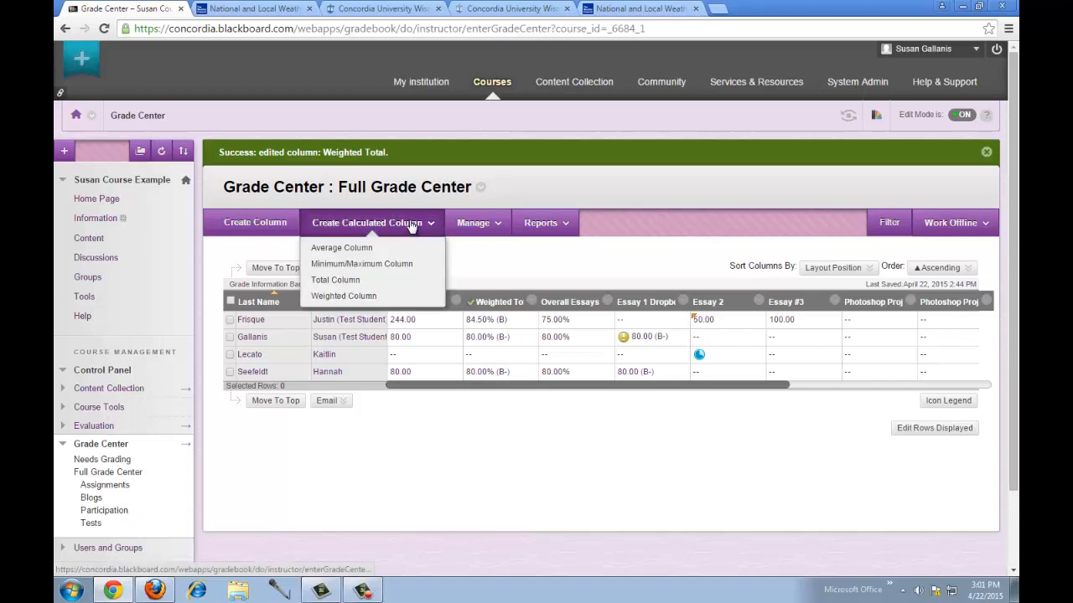
- Start a new Weighted Column and begin naming it 'OVERALL Projects'
click(373, 298)
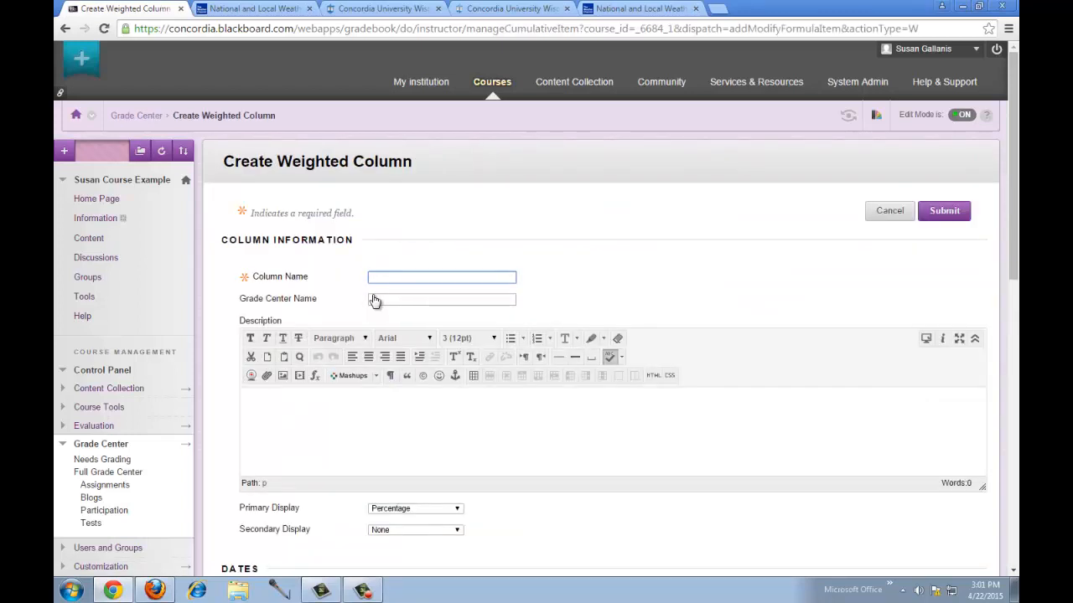
text(OVERALL)
text(Pro)
drag(1014, 215, 1015, 339)
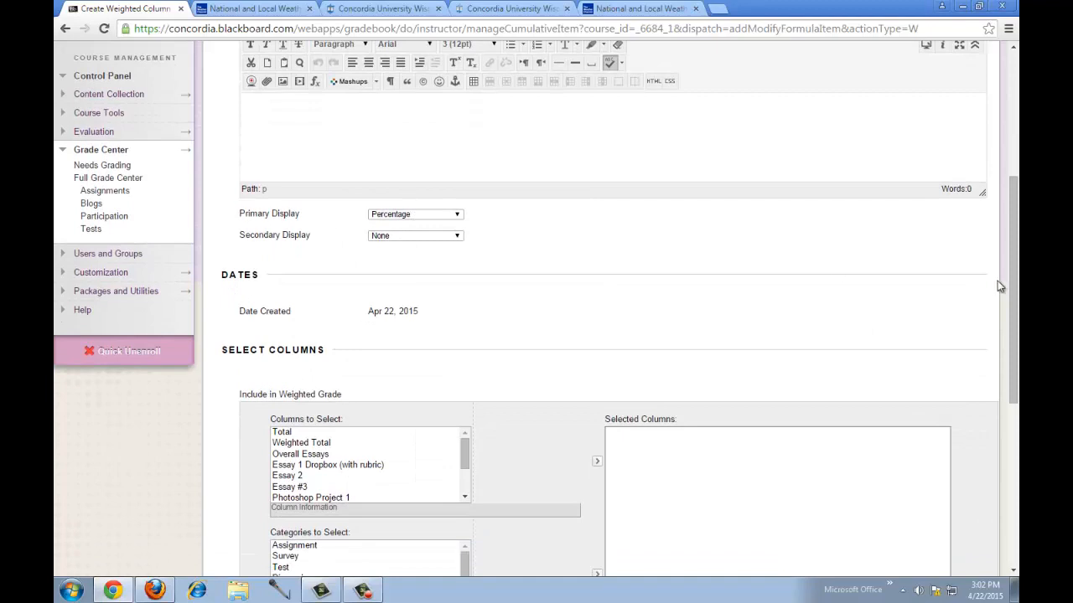
drag(1013, 289, 939, 378)
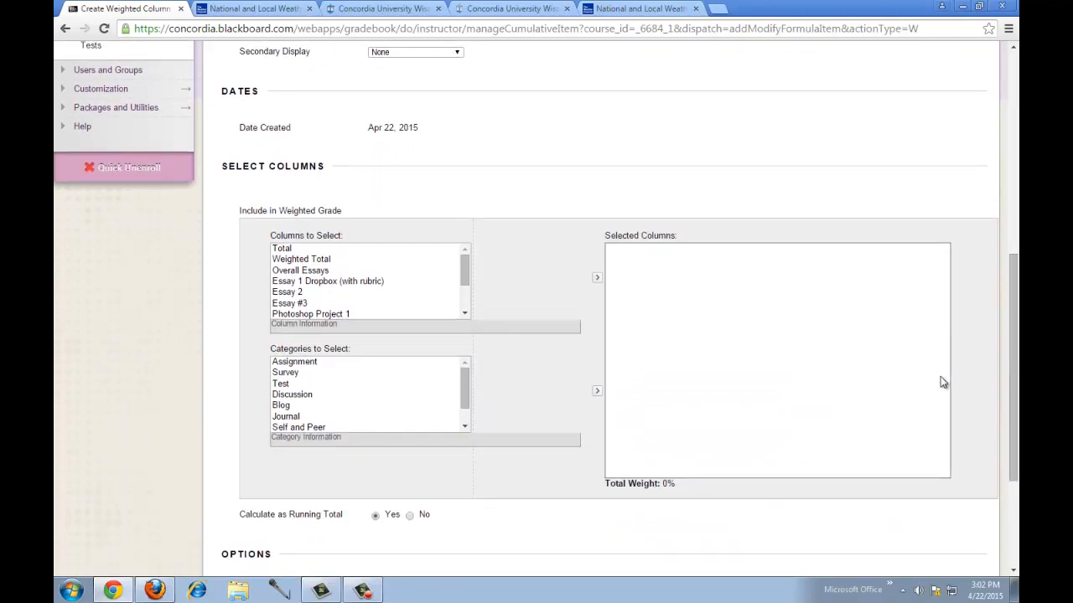
- Add the Projects category to the weighted column at 100% weight and submit the OVERALL Projects column
drag(466, 400, 463, 411)
click(284, 417)
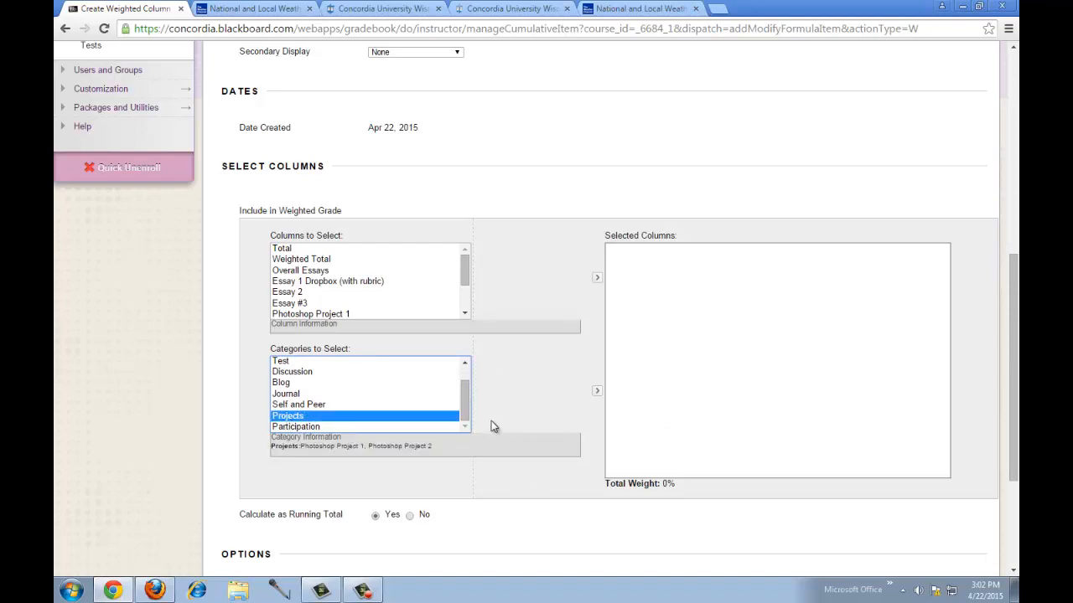
click(595, 393)
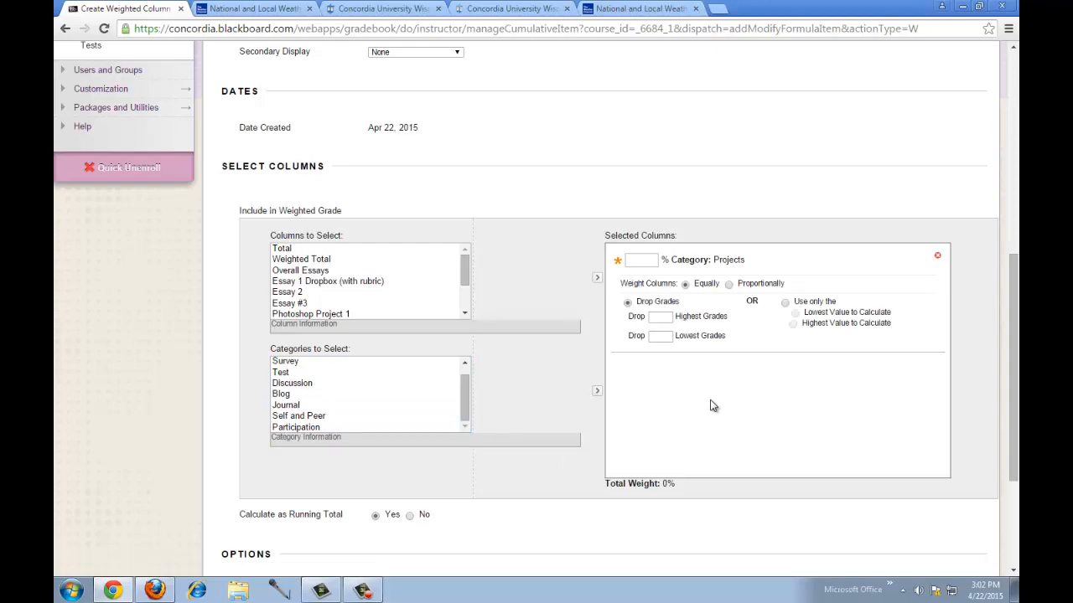
click(638, 260)
text(100)
click(544, 483)
scroll(574, 471, down, 2)
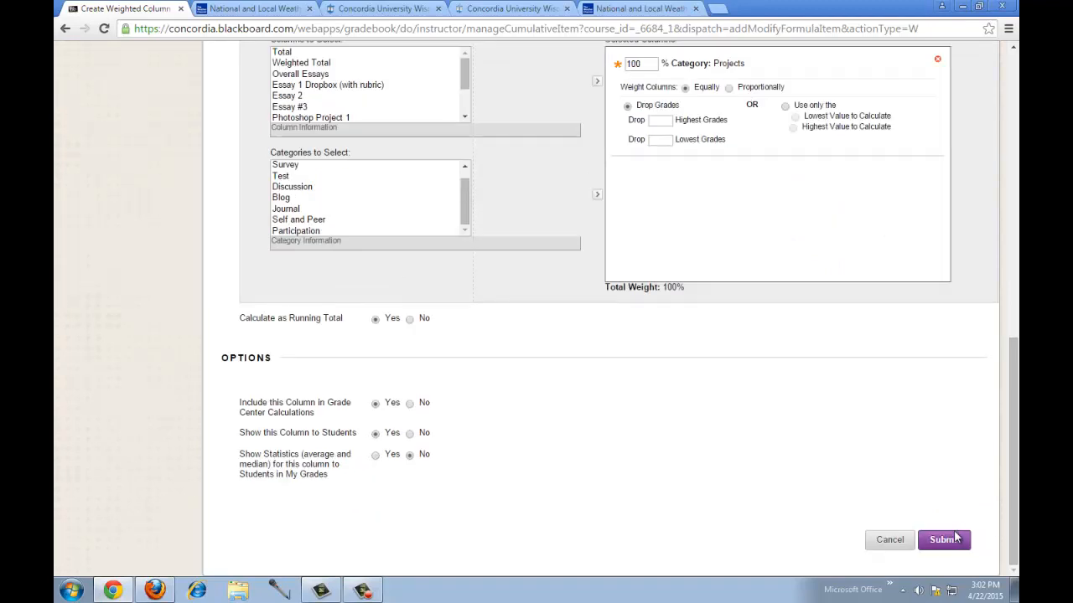
click(960, 541)
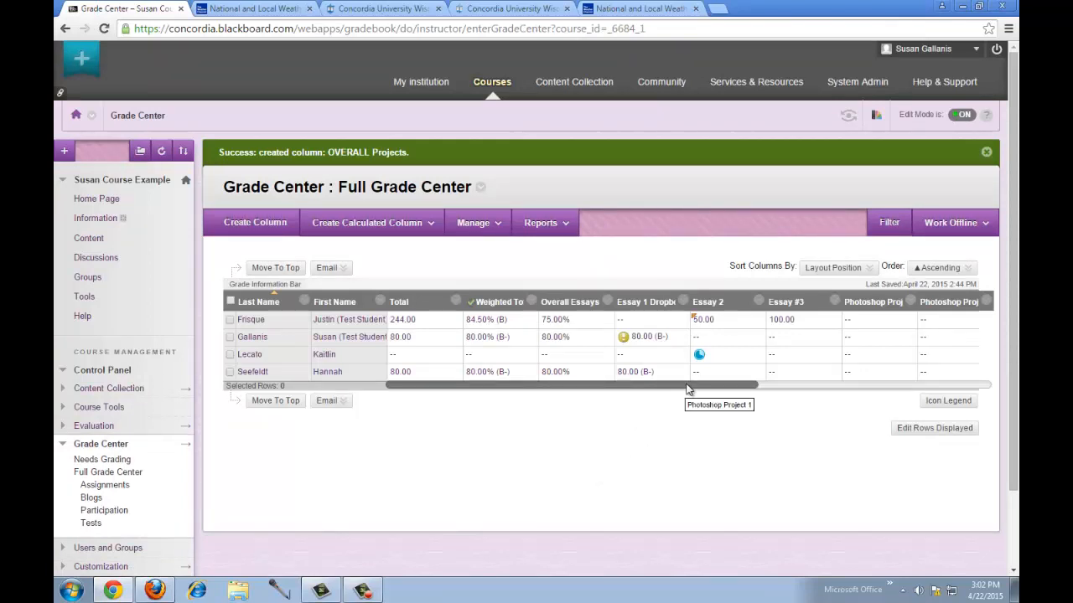
- Scroll the Full Grade Center right to locate the new OVERALL Projects column at the far end
drag(688, 382, 947, 390)
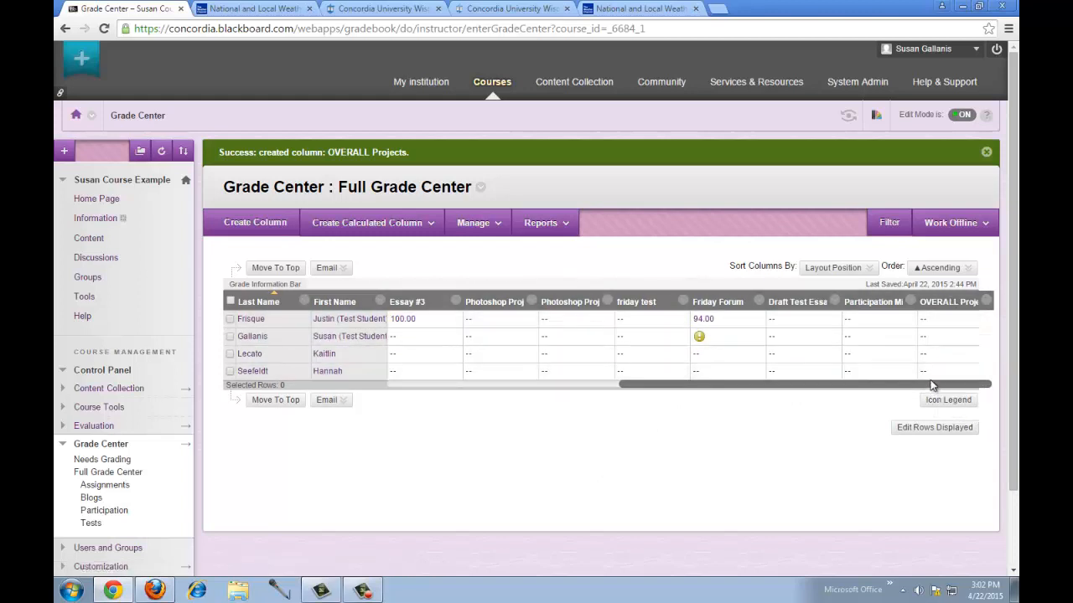
drag(933, 386, 838, 394)
click(484, 231)
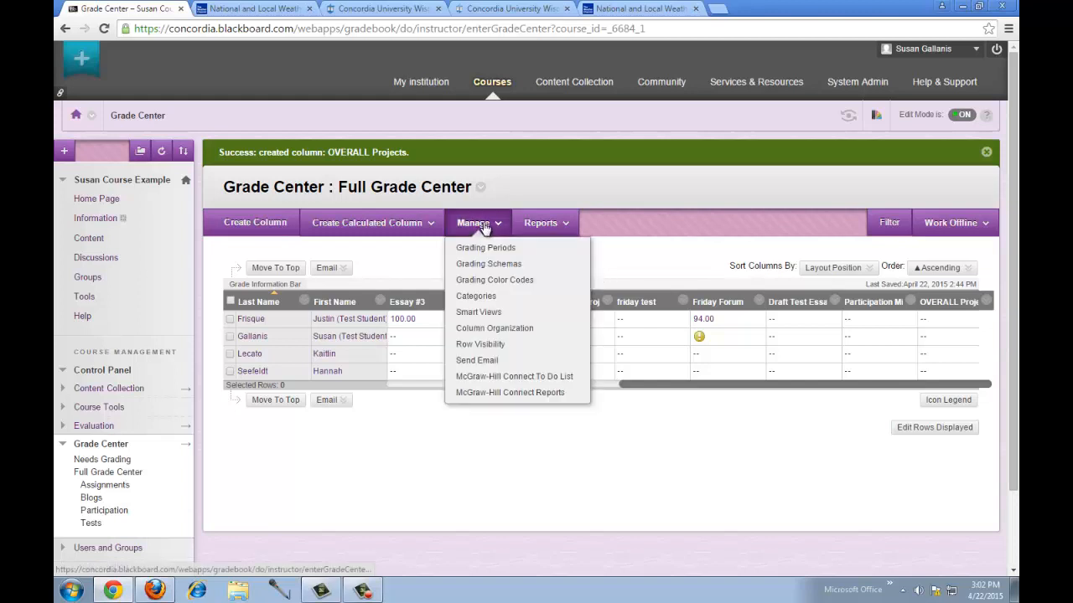
- Go to Manage > Column Organization and tick the hidden Username column
click(488, 332)
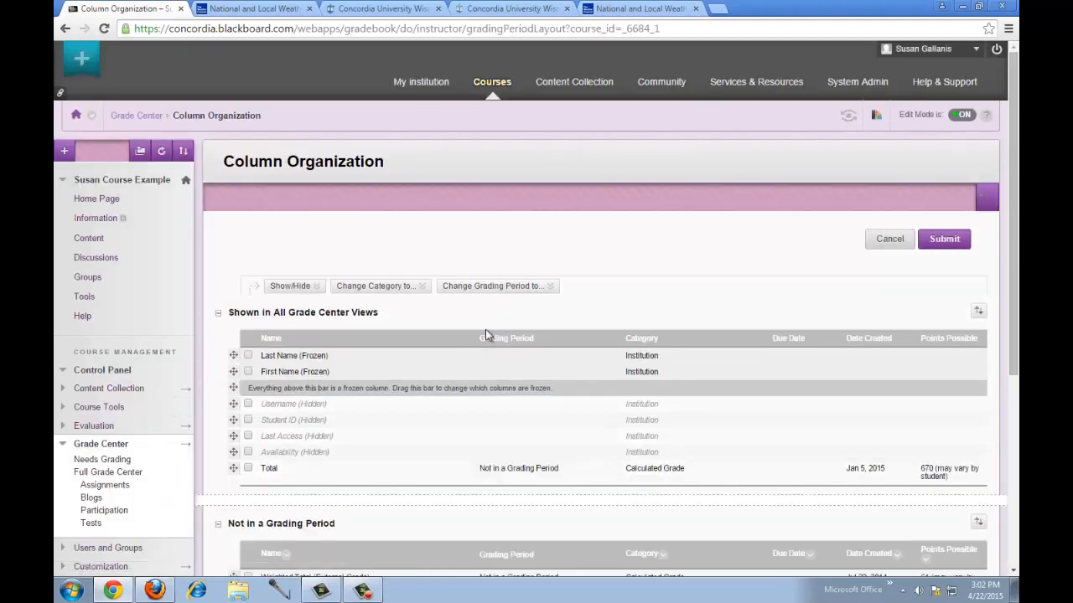
drag(1012, 260, 1012, 382)
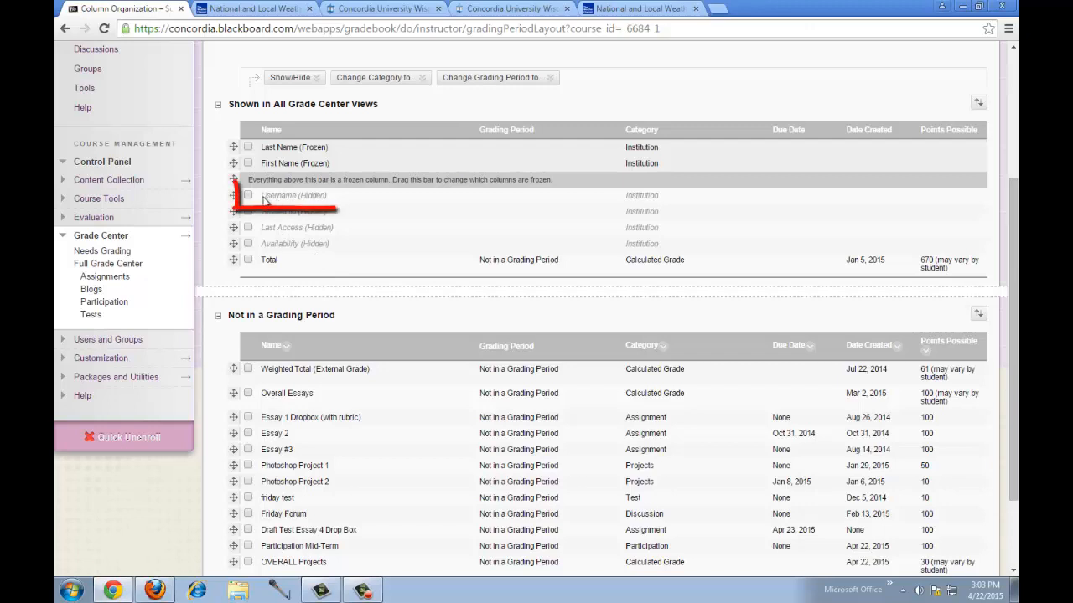
click(248, 196)
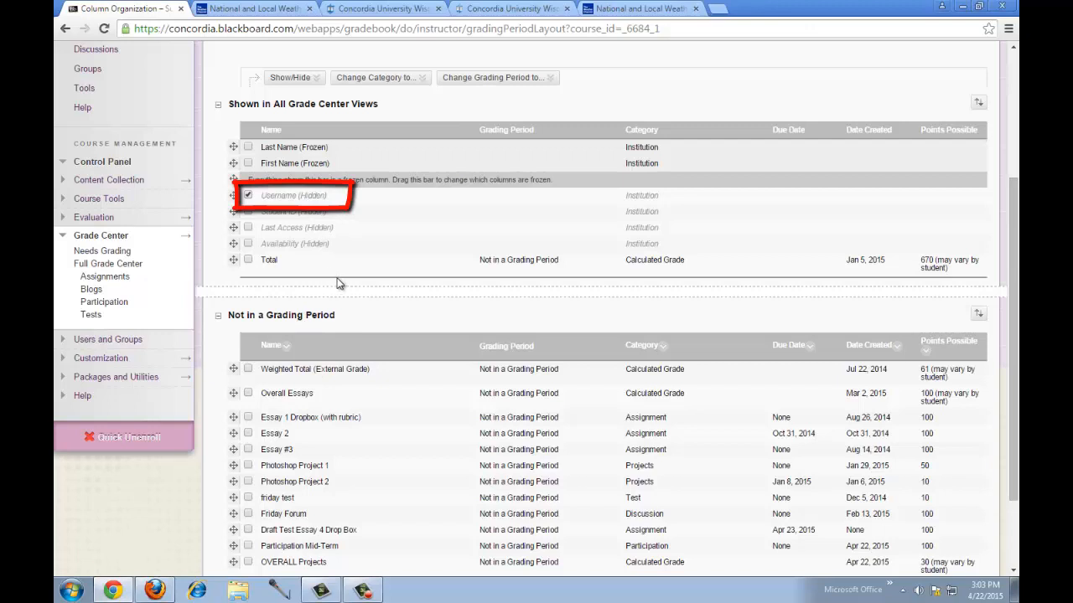
scroll(367, 294, up, 1)
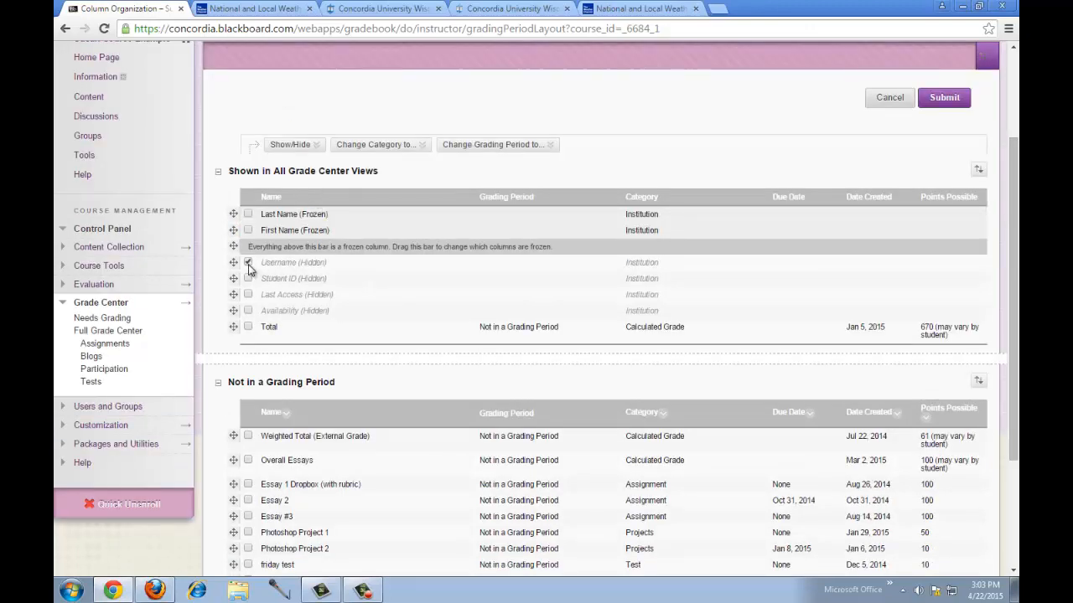
click(289, 145)
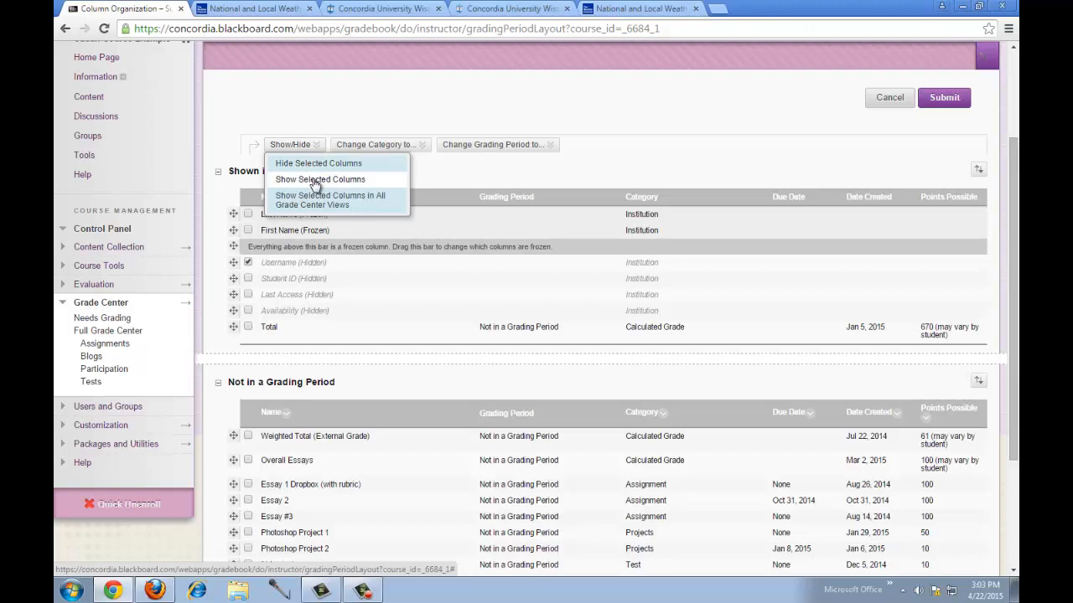
click(315, 181)
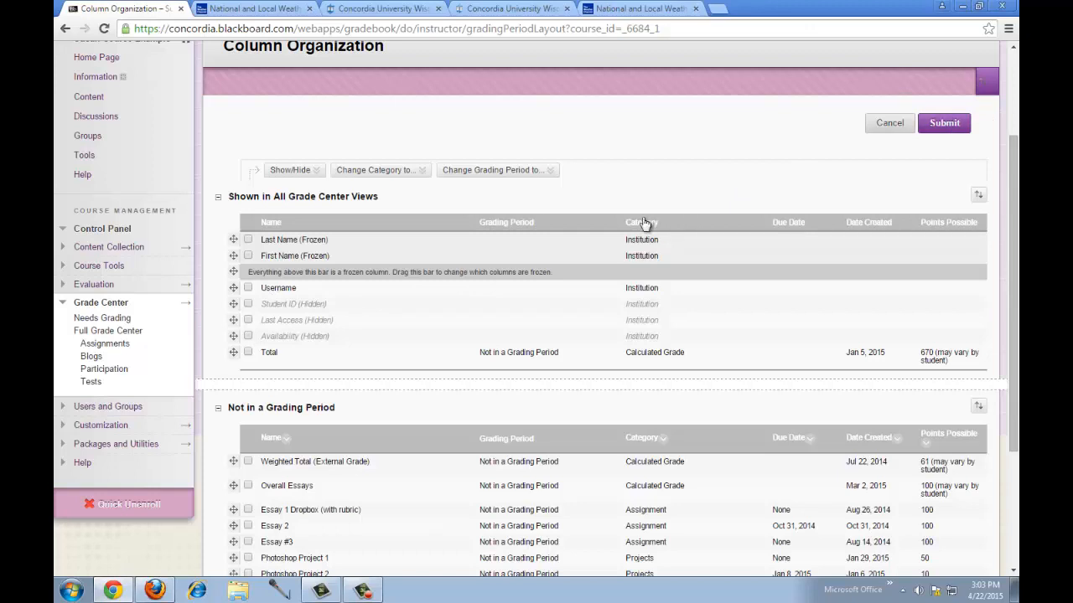
click(248, 289)
click(290, 170)
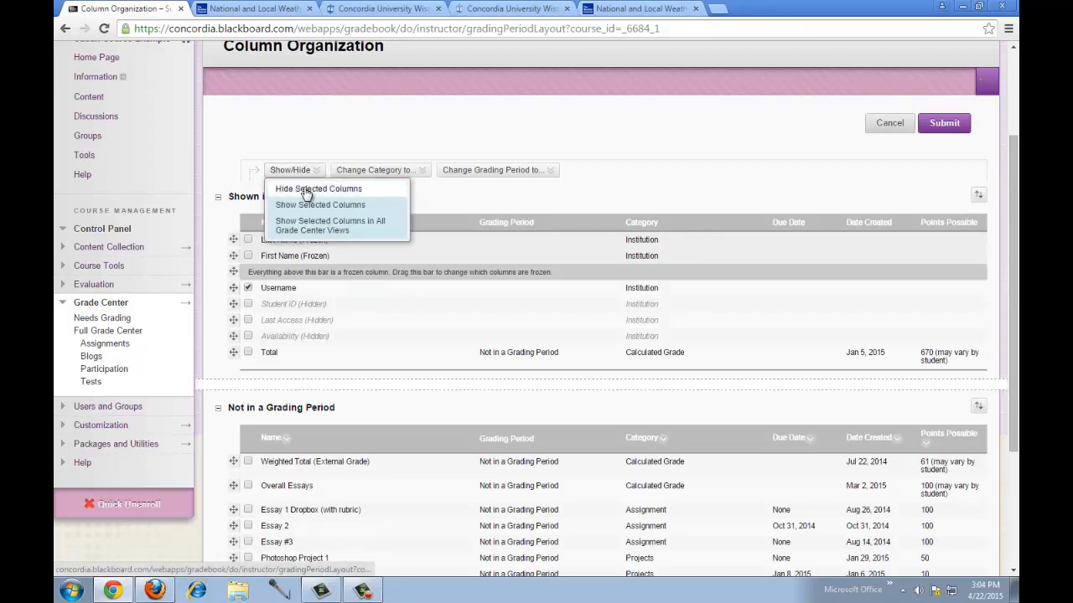
click(307, 189)
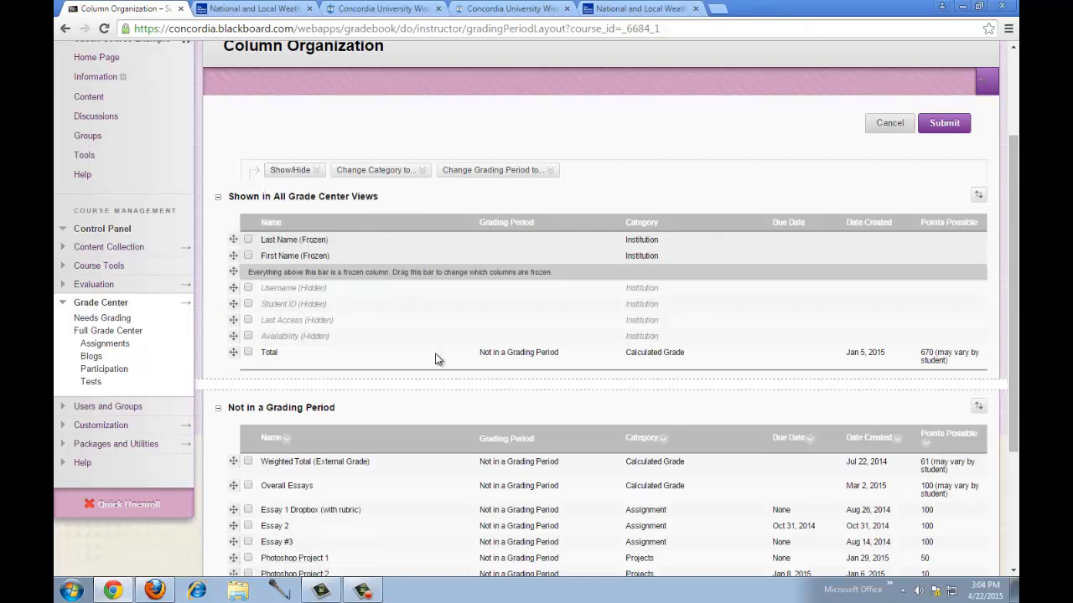
- Move OVERALL Projects up directly beneath Overall Essays and submit the new column order
scroll(435, 359, down, 3)
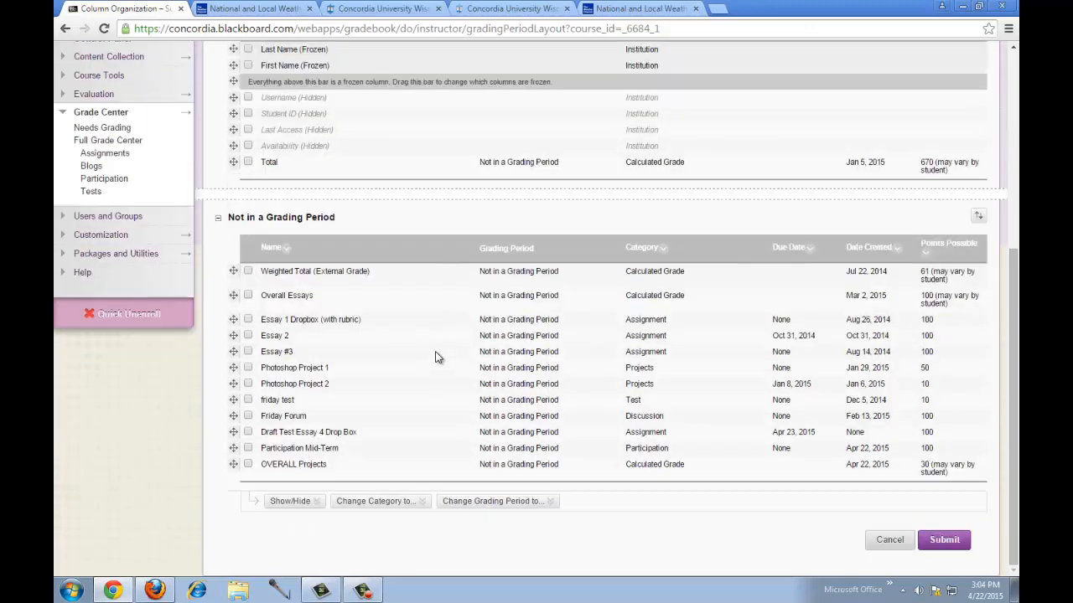
click(307, 502)
drag(233, 467, 244, 311)
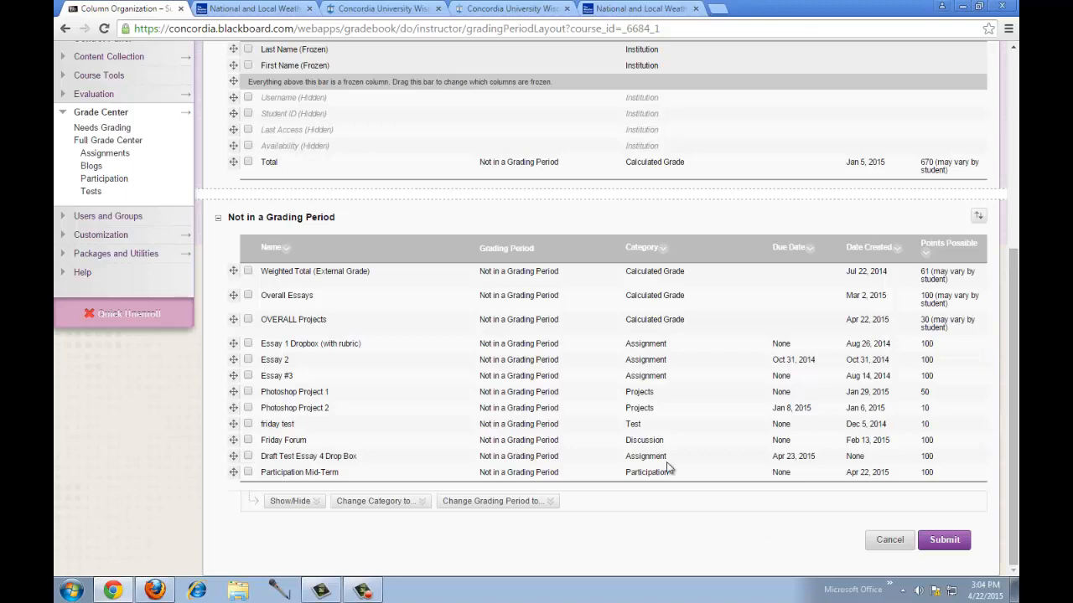
click(945, 540)
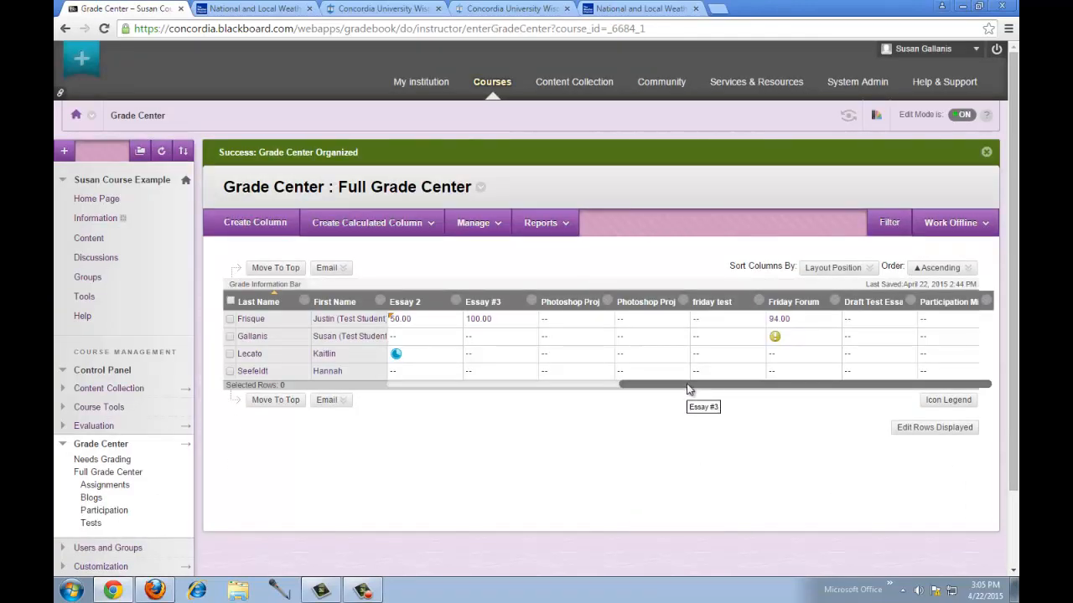
- Scroll the grid left to show Total, Weighted Total, Overall Essays and OVERALL Projects
drag(688, 392, 492, 386)
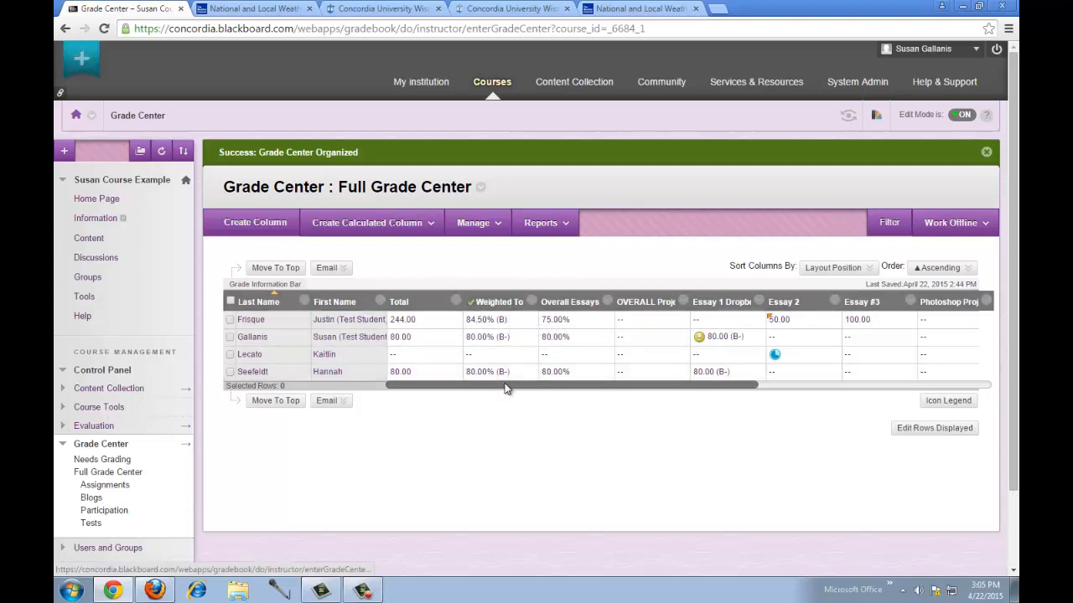
- Hide the Weighted Total column from the instructor view
click(531, 301)
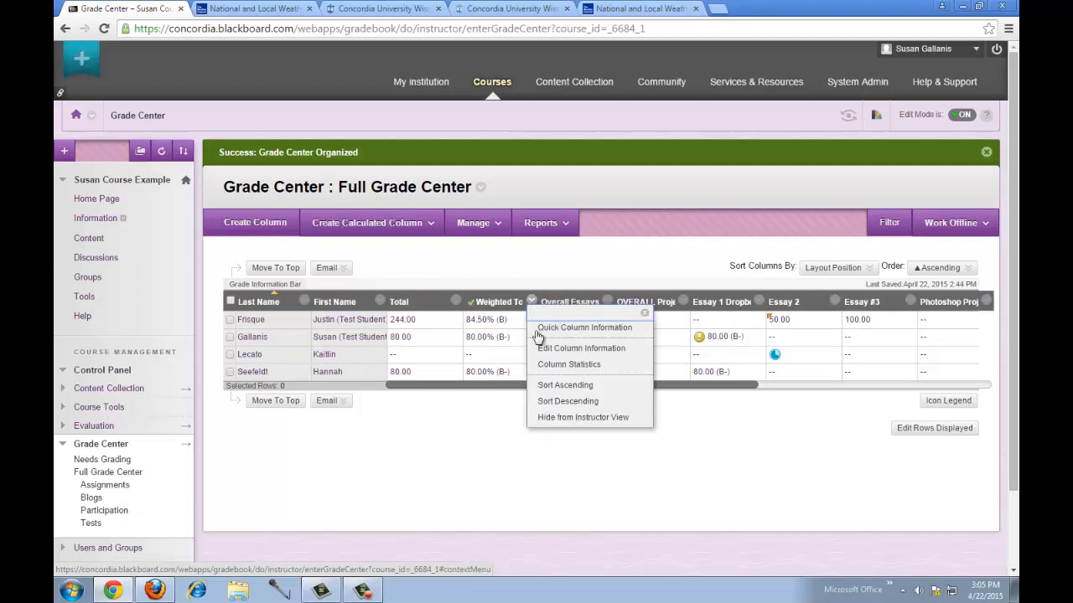
click(546, 417)
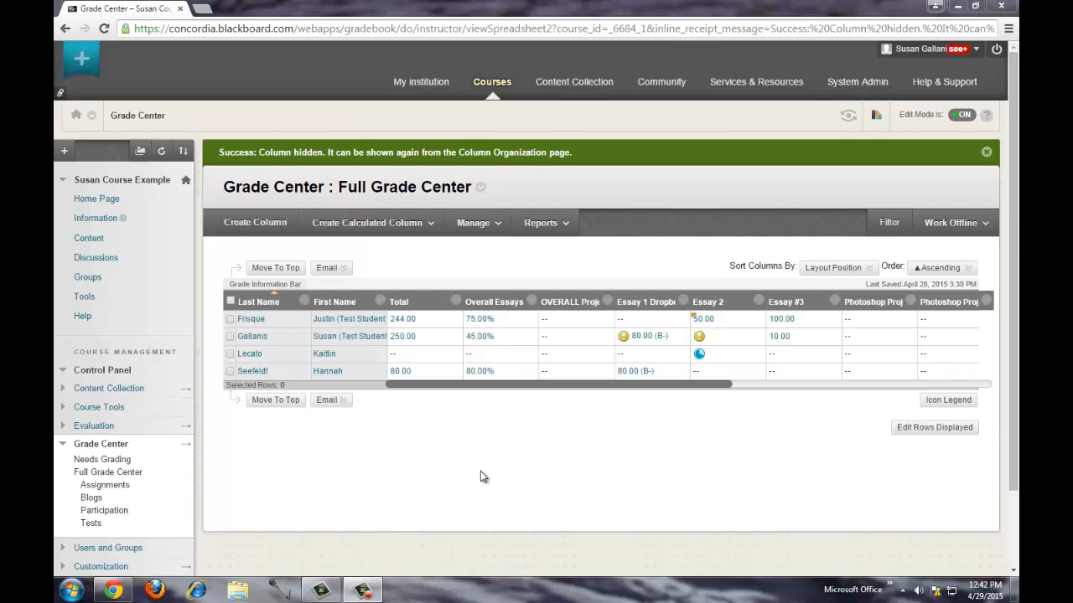
- Set the Total column as the external grade
click(456, 303)
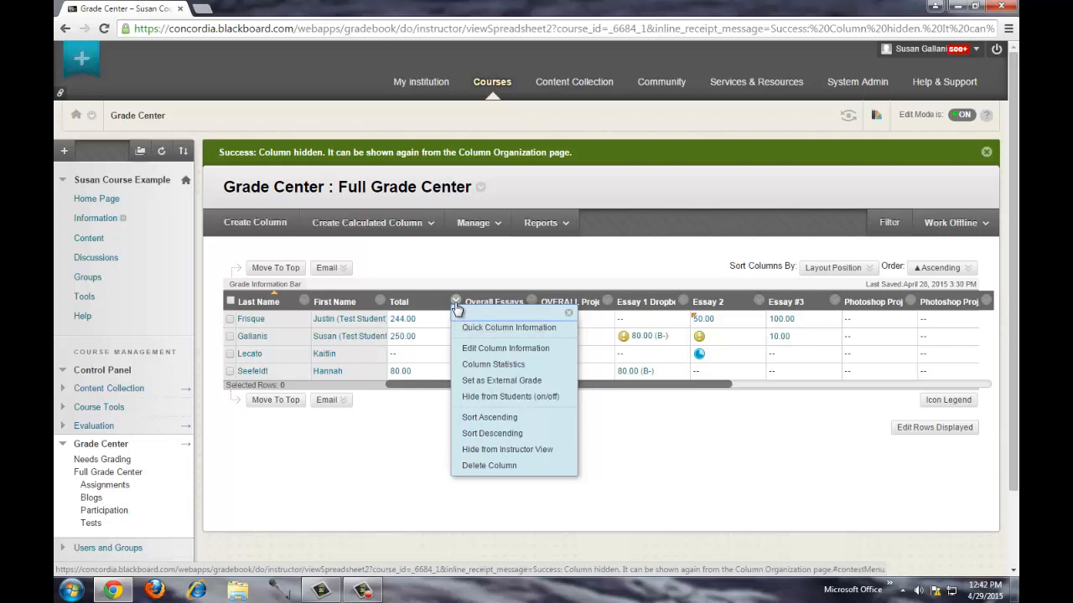
click(503, 381)
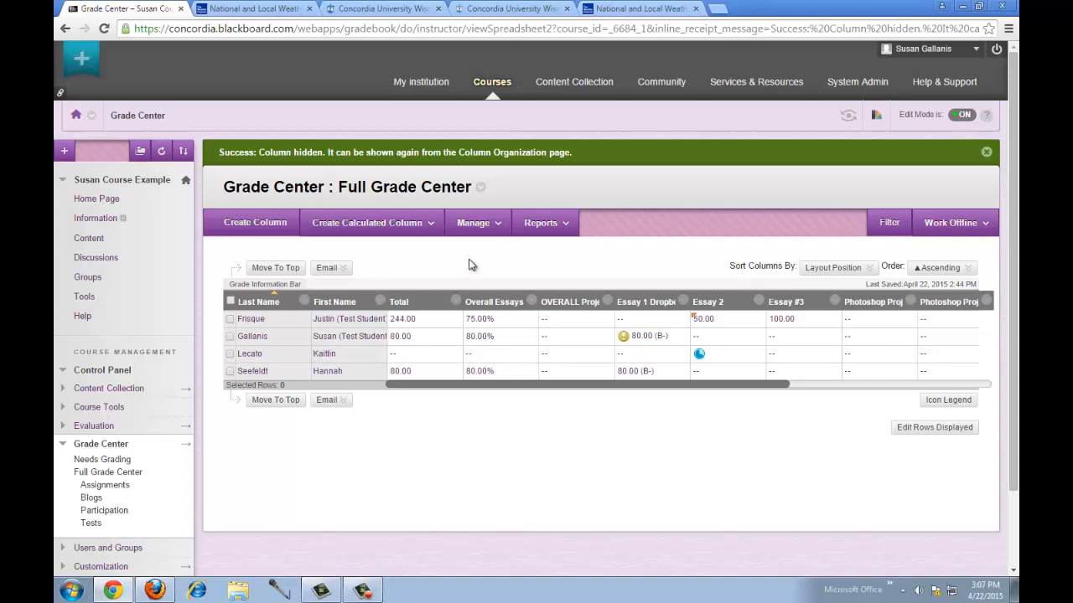
- Open Manage > Grading Schemas to list the Letter, PassFail and Tougher Grading Scale schemas
click(483, 225)
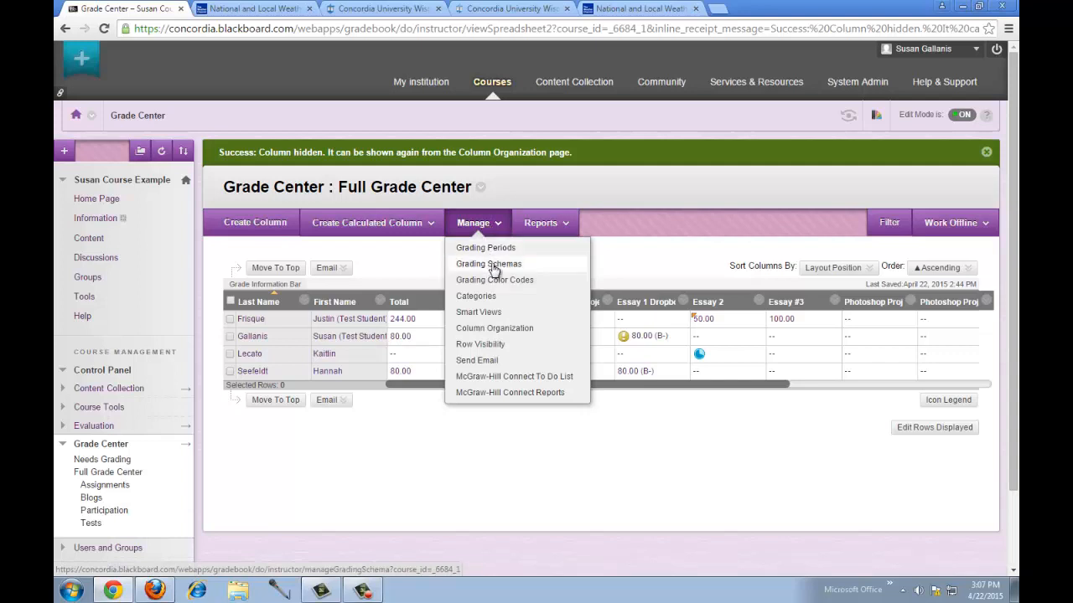
click(494, 265)
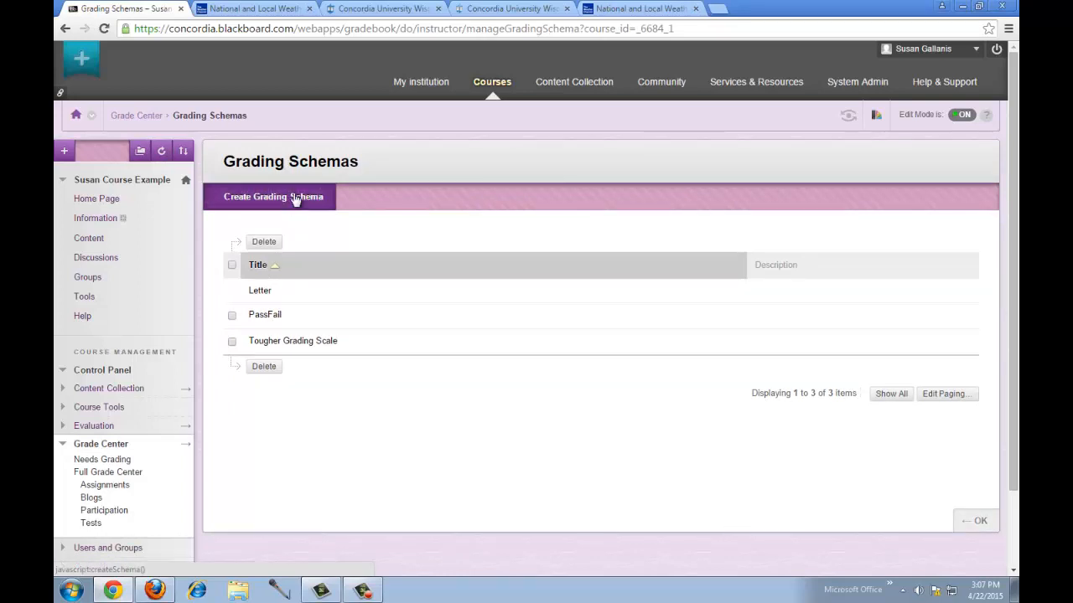
mouse_move(280, 295)
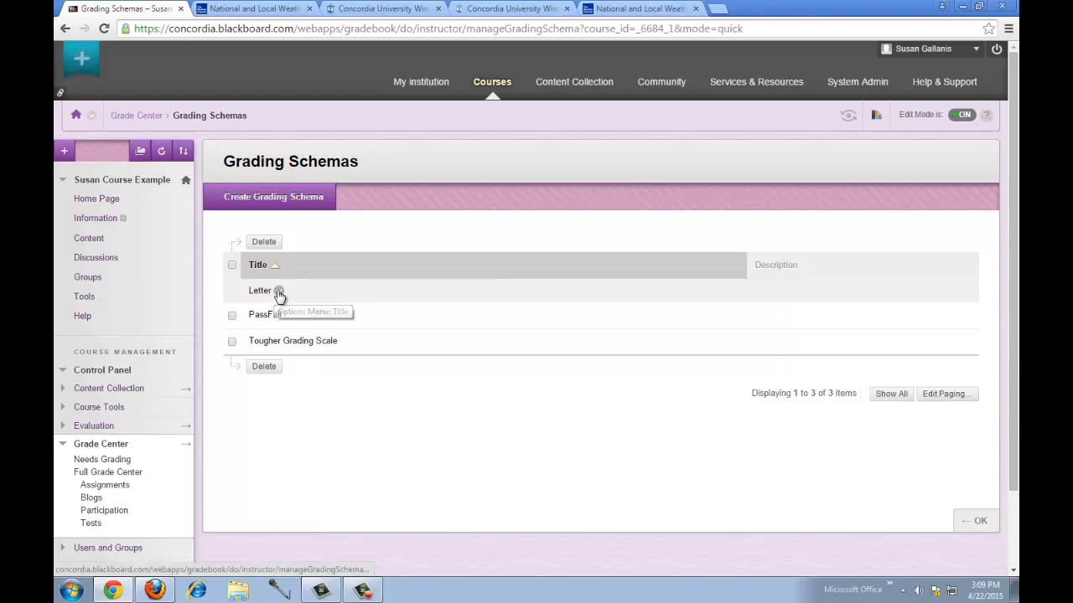
- Start editing the Letter schema and append '+' to the top grade range's letter
click(279, 292)
click(292, 317)
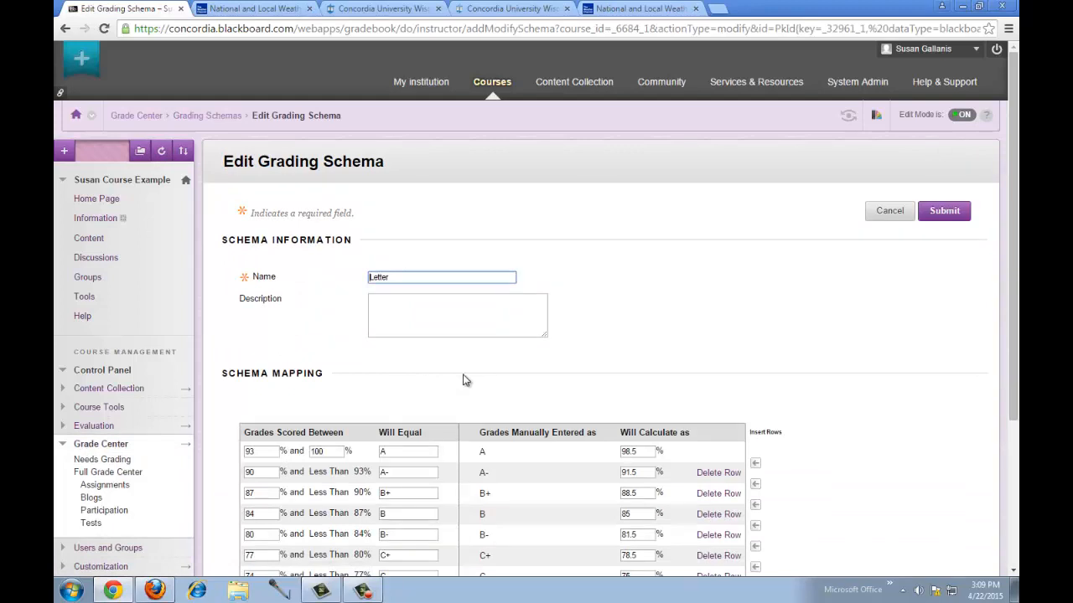
scroll(464, 376, down, 1)
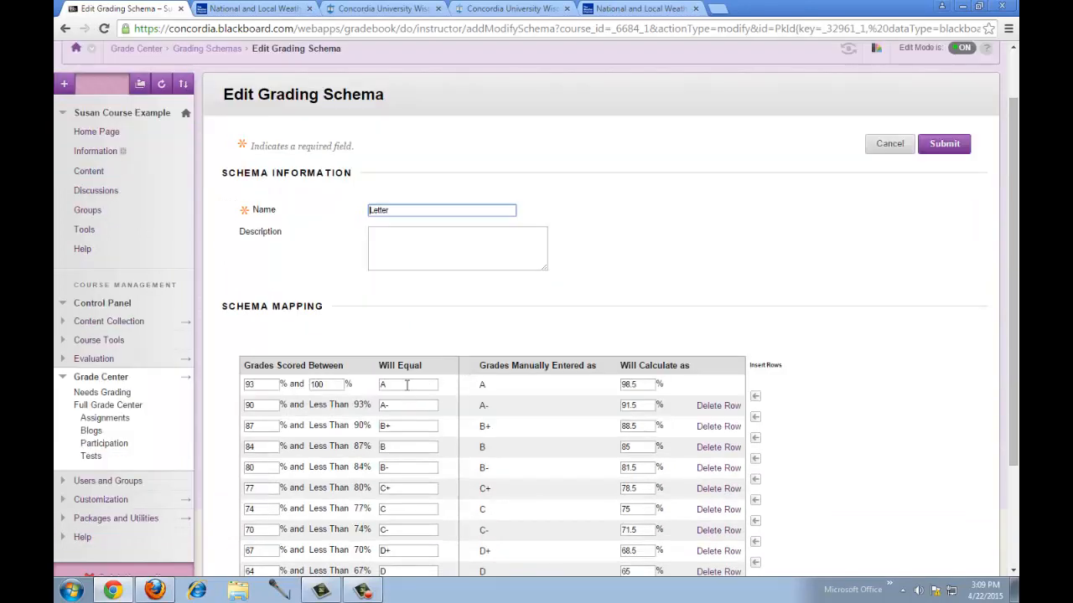
click(407, 384)
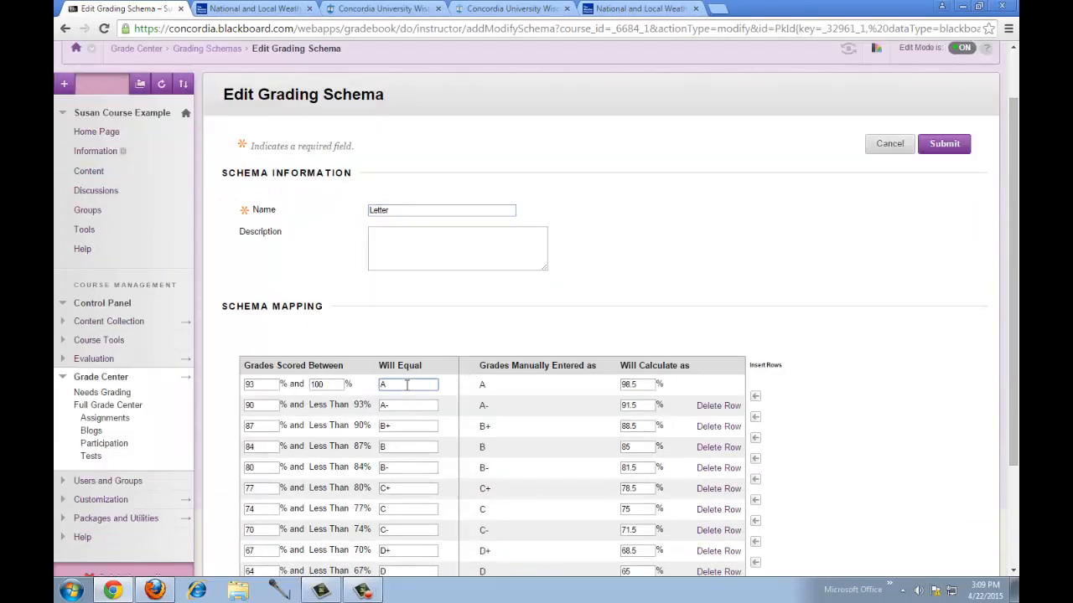
text(+)
- Change the A- lower bound from 90 to 85 and the B+ lower bound from 87 to 82
scroll(362, 396, down, 1)
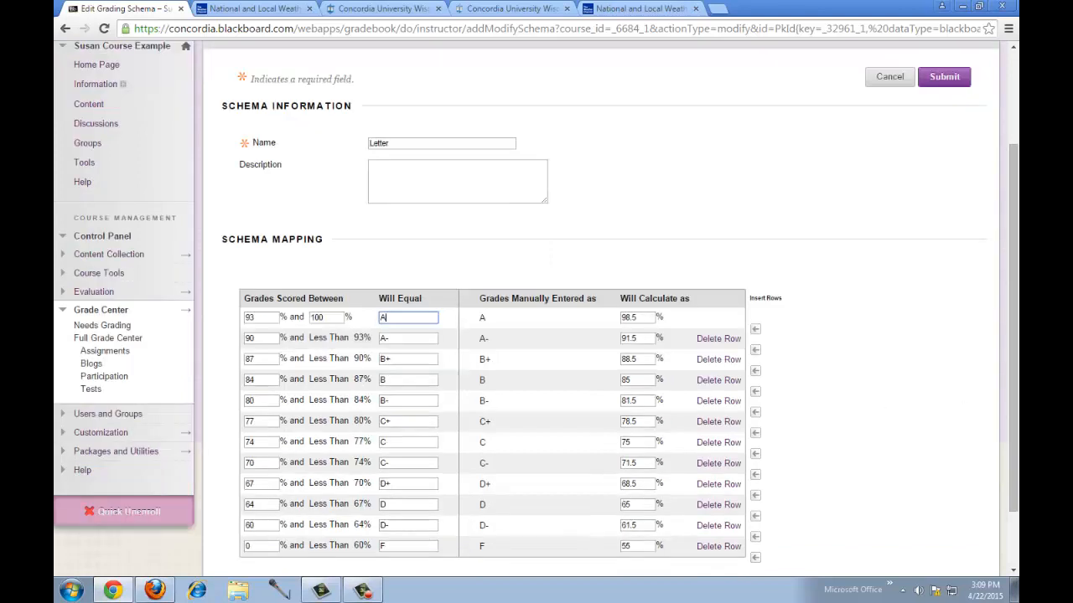
scroll(1016, 347, down, 1)
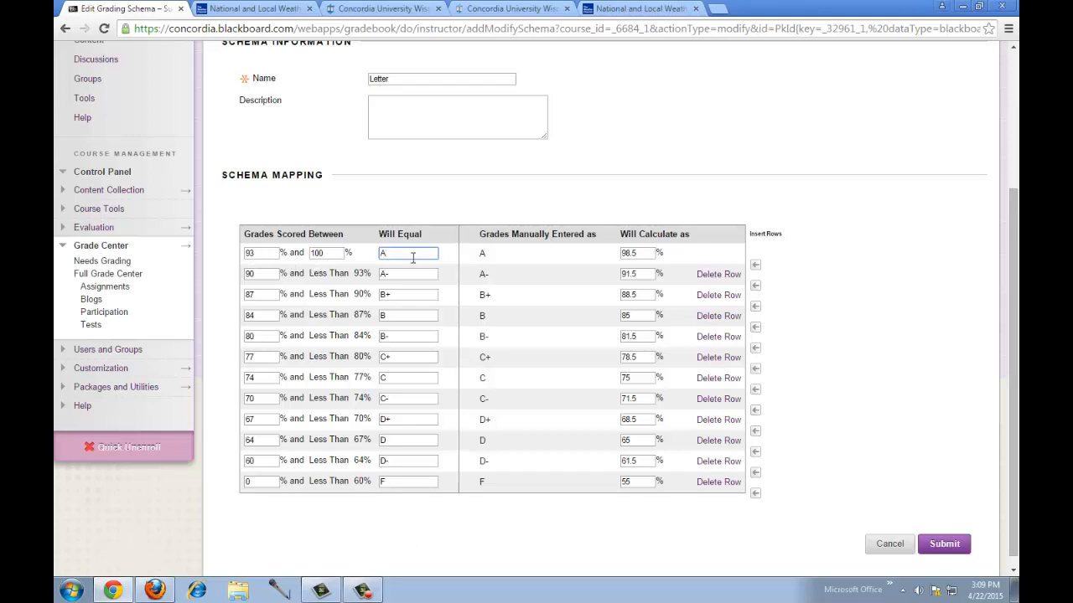
click(272, 273)
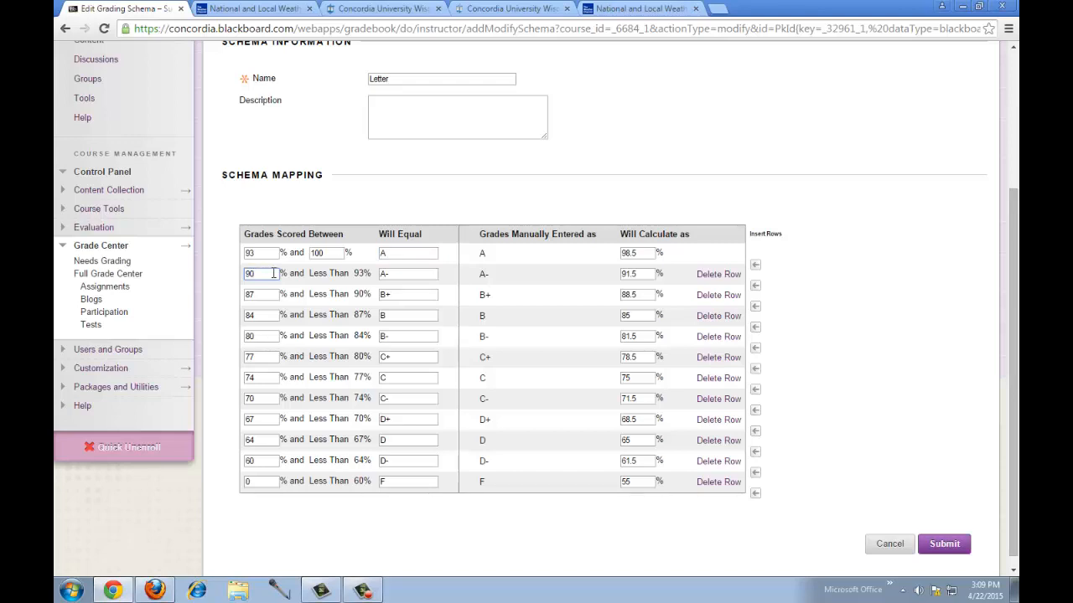
key(BackSpace)
key(BackSpace)
text(85)
click(269, 295)
key(BackSpace)
key(BackSpace)
text(82)
drag(318, 336, 325, 336)
- Review the B+ letter field and the C+ and C calculated values
click(383, 294)
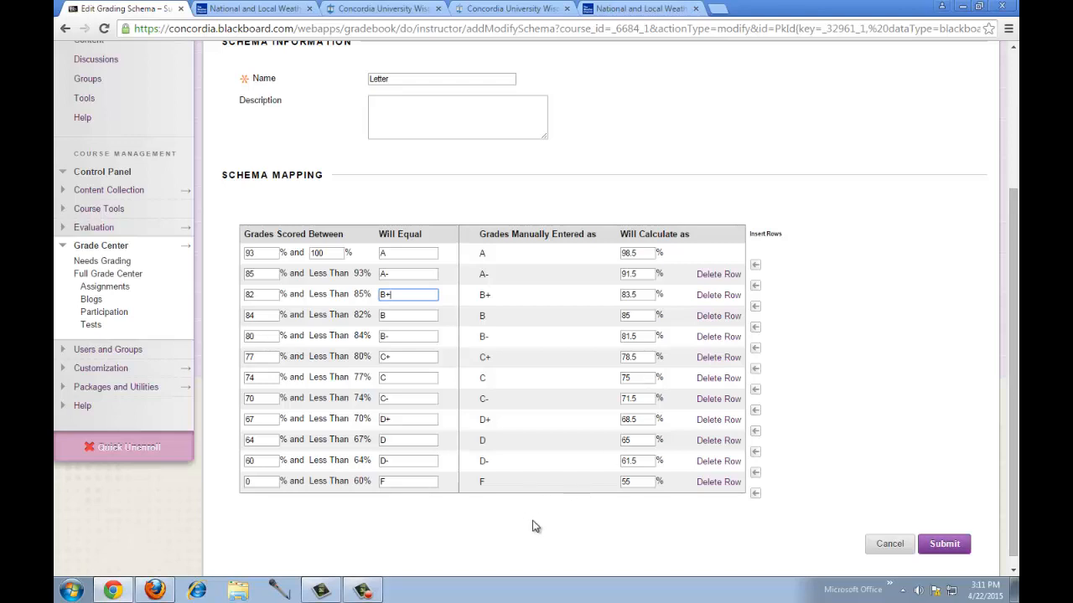
click(644, 357)
drag(640, 378, 622, 377)
click(371, 514)
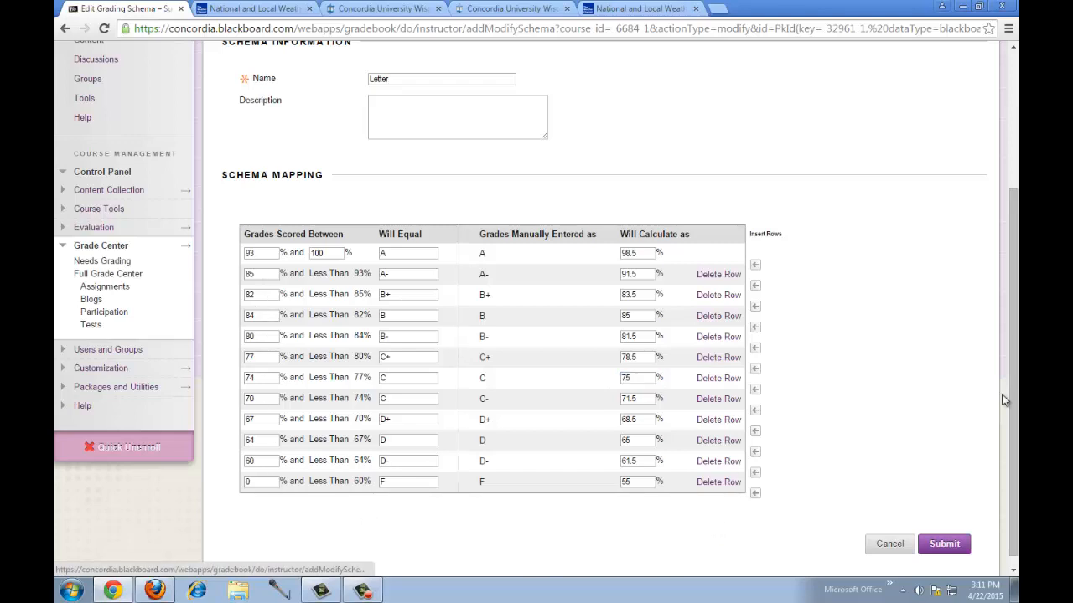
scroll(1013, 400, down, 1)
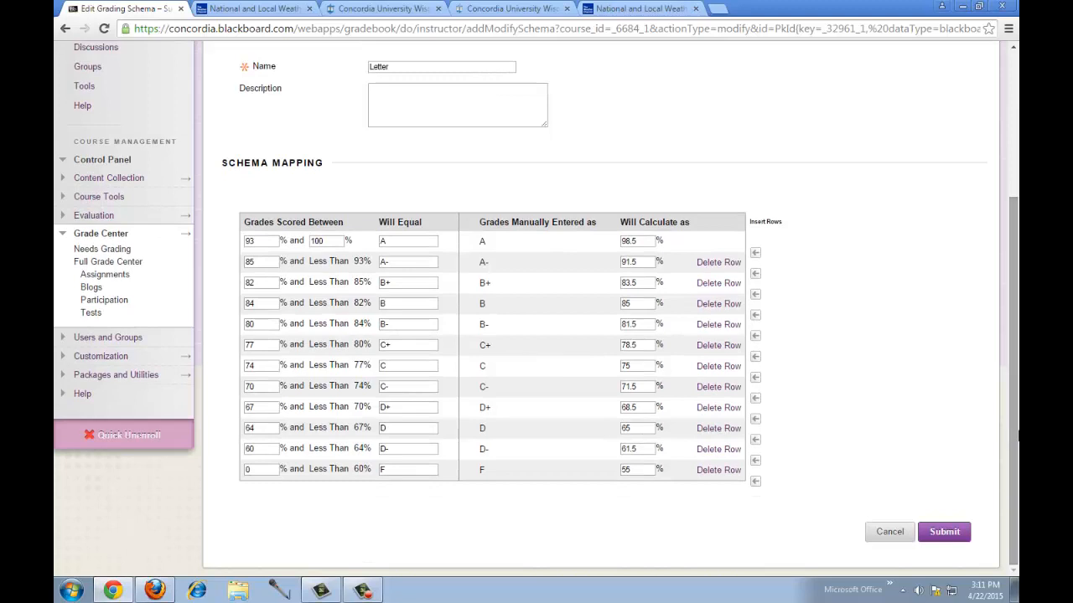
- Submit the schema, dismiss the 'lower value must be less' error, and cancel the edits
click(943, 532)
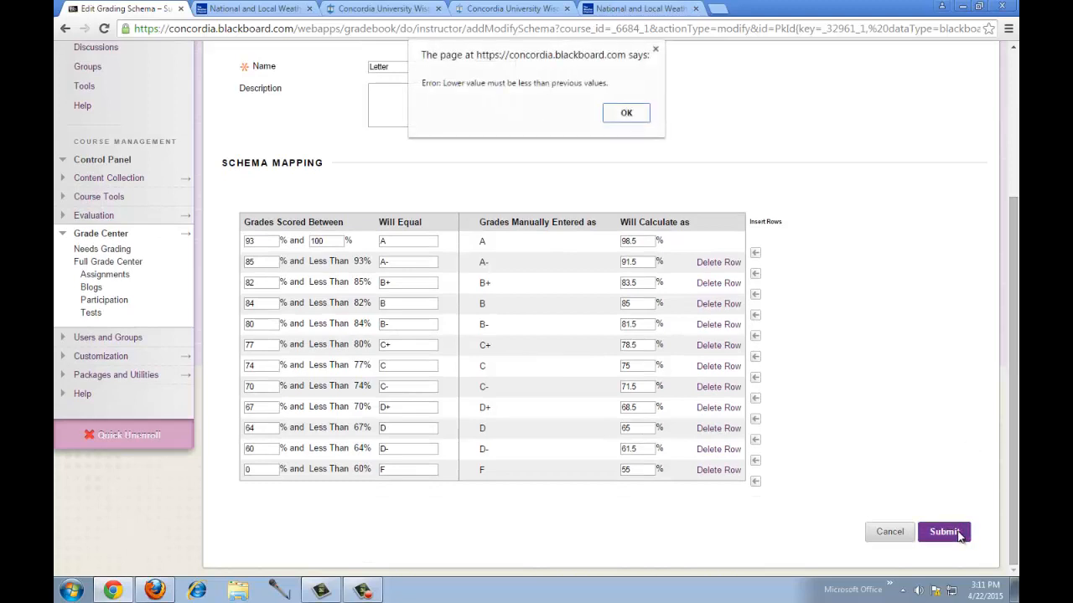
click(625, 112)
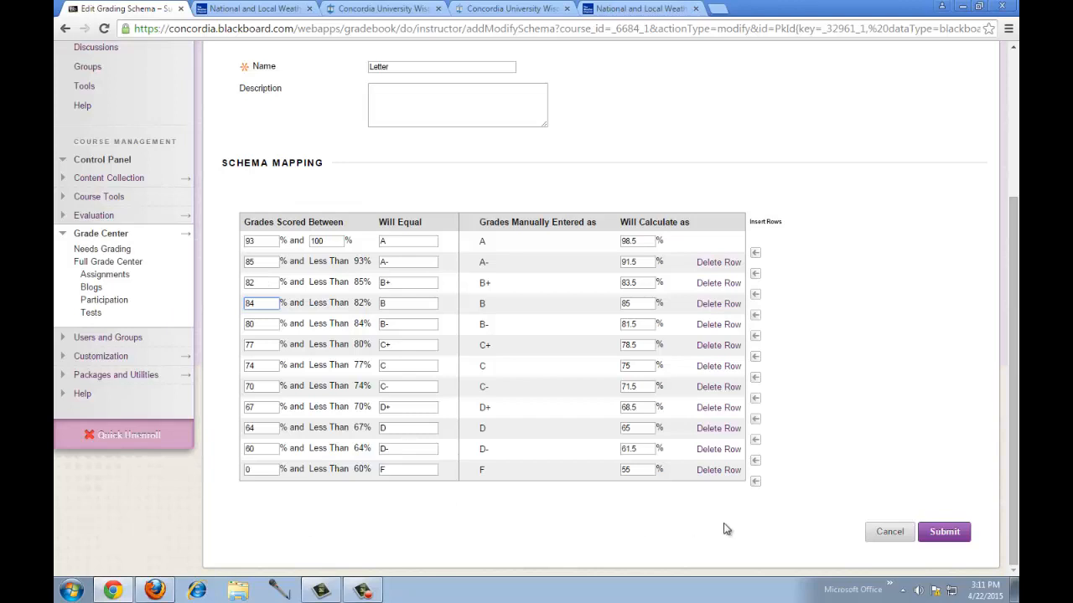
click(895, 534)
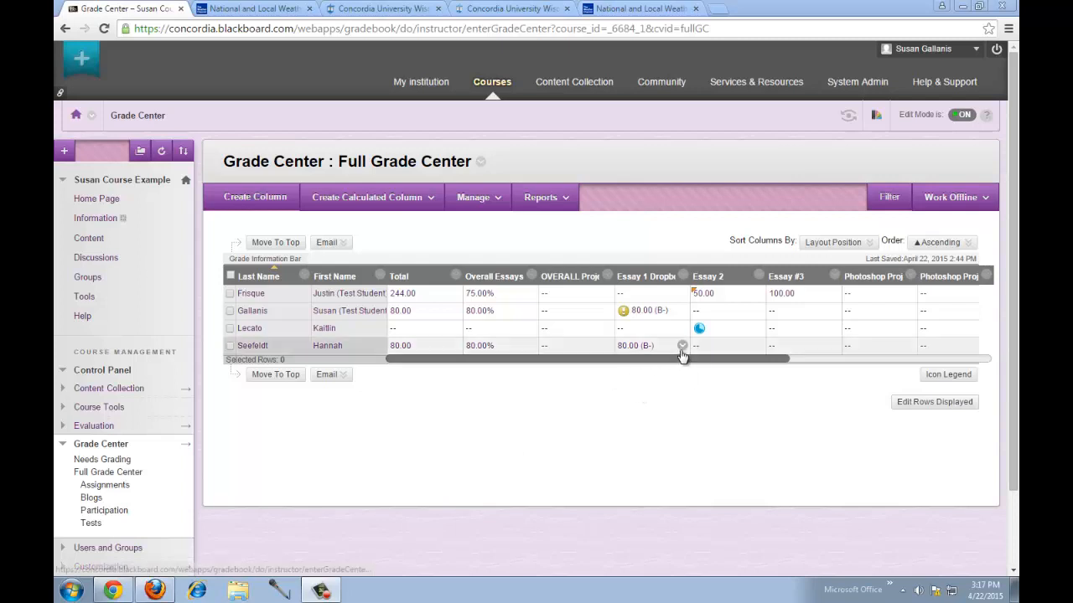
- Enter 80 in the second student's Participation cell in the Full Grade Center
scroll(684, 362, right, 1)
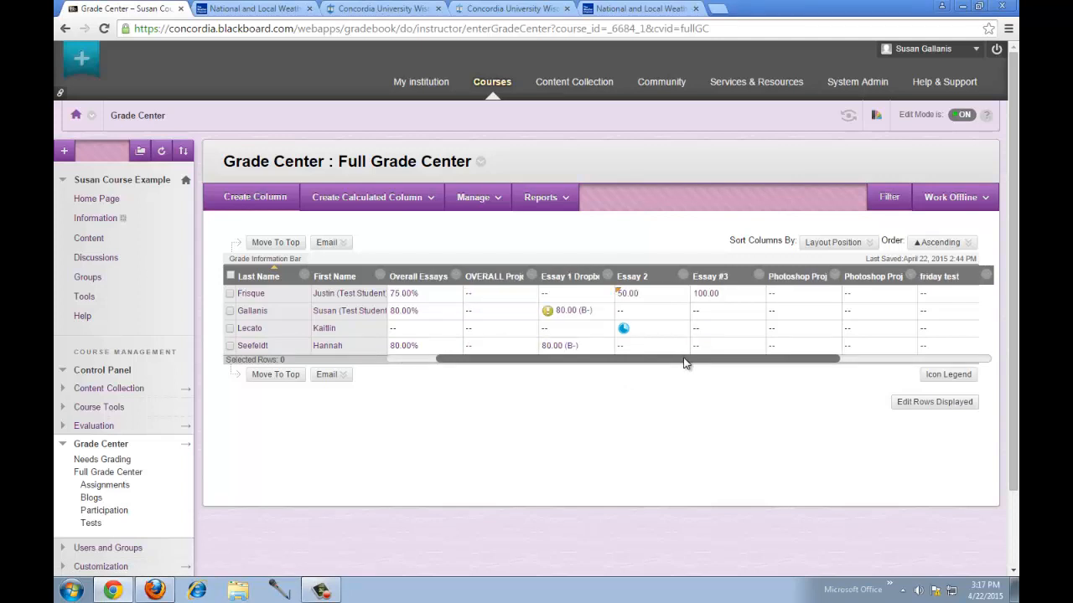
drag(684, 362, 898, 366)
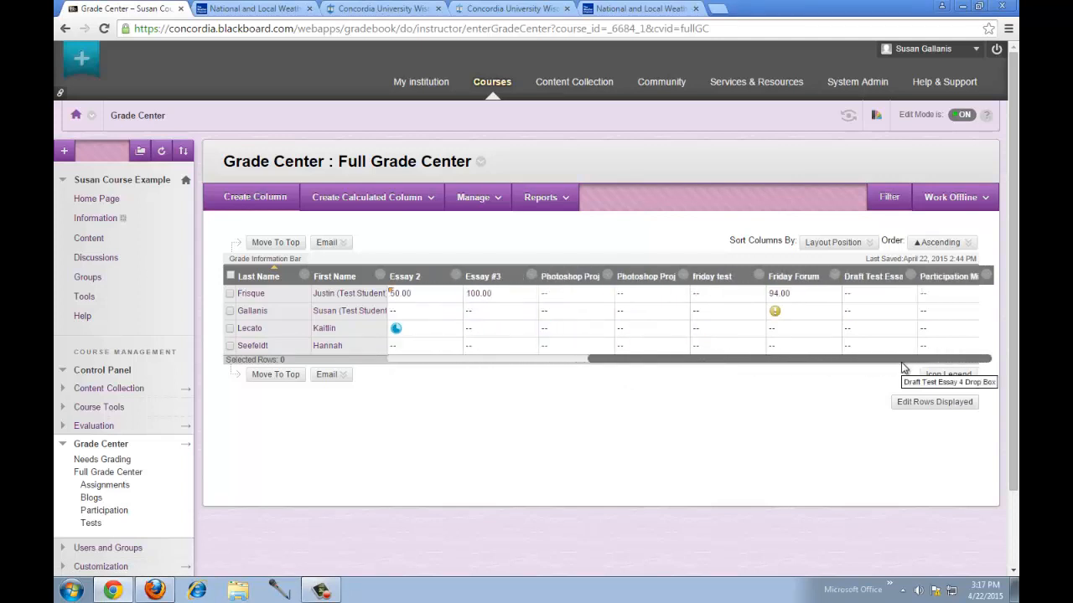
click(939, 315)
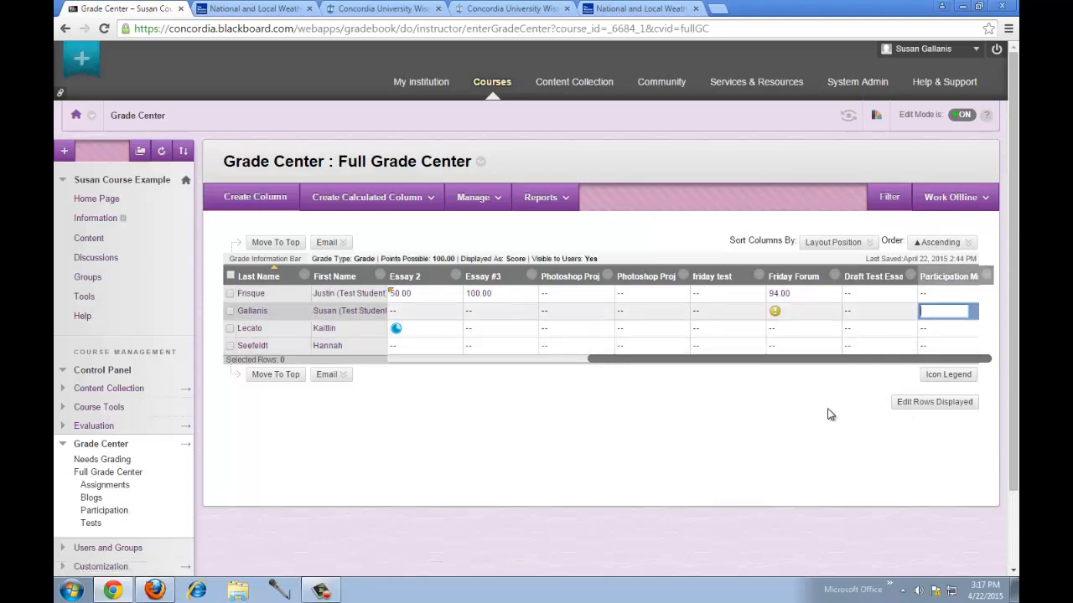
text(80)
key(Return)
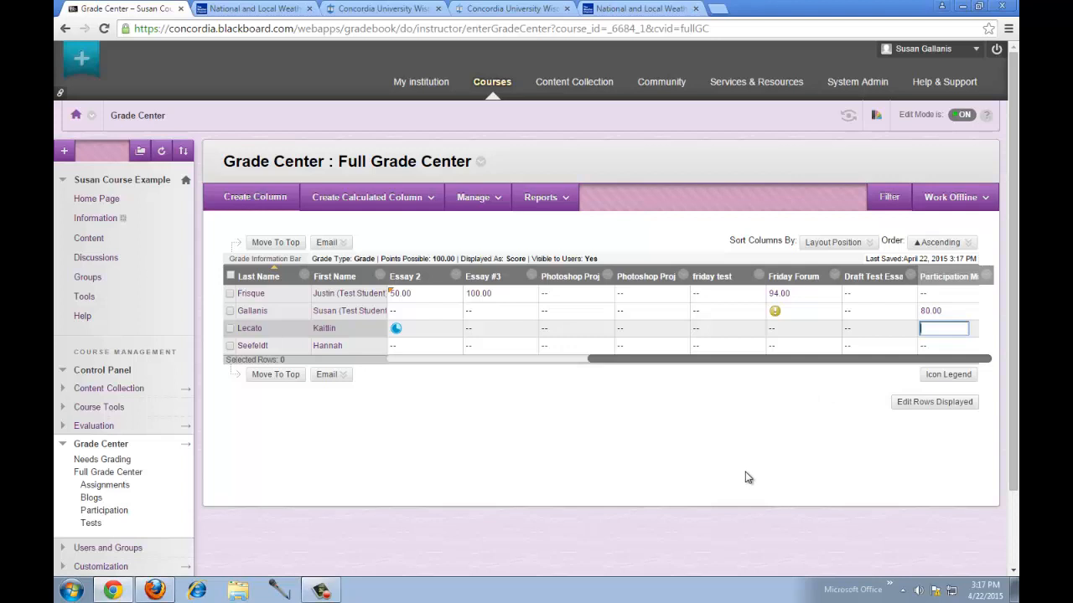
- From the course Home Page, turn on Student Preview and open the Content area
click(98, 200)
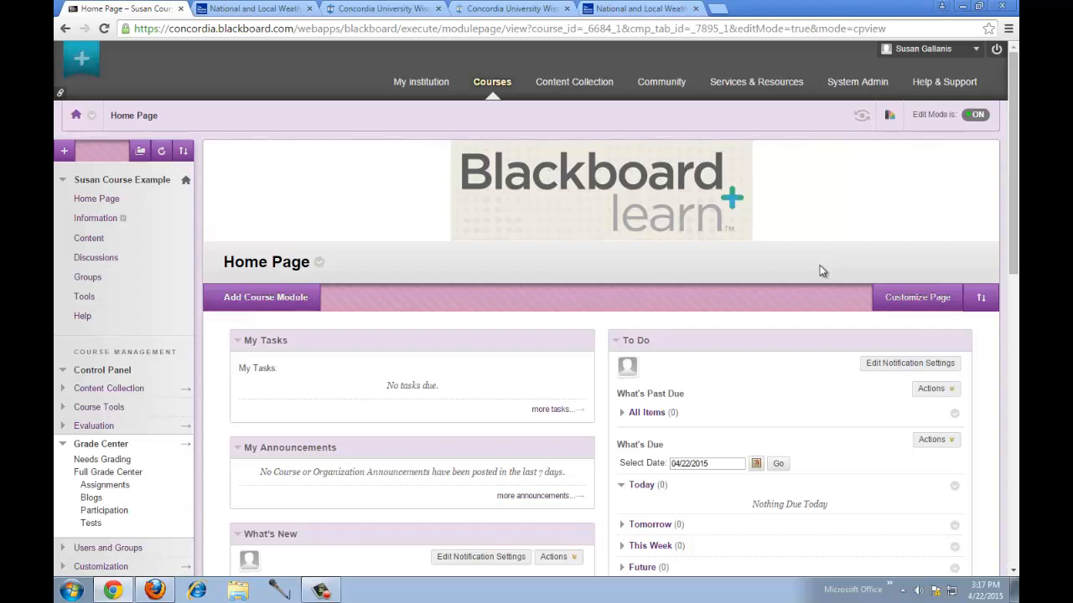
click(861, 119)
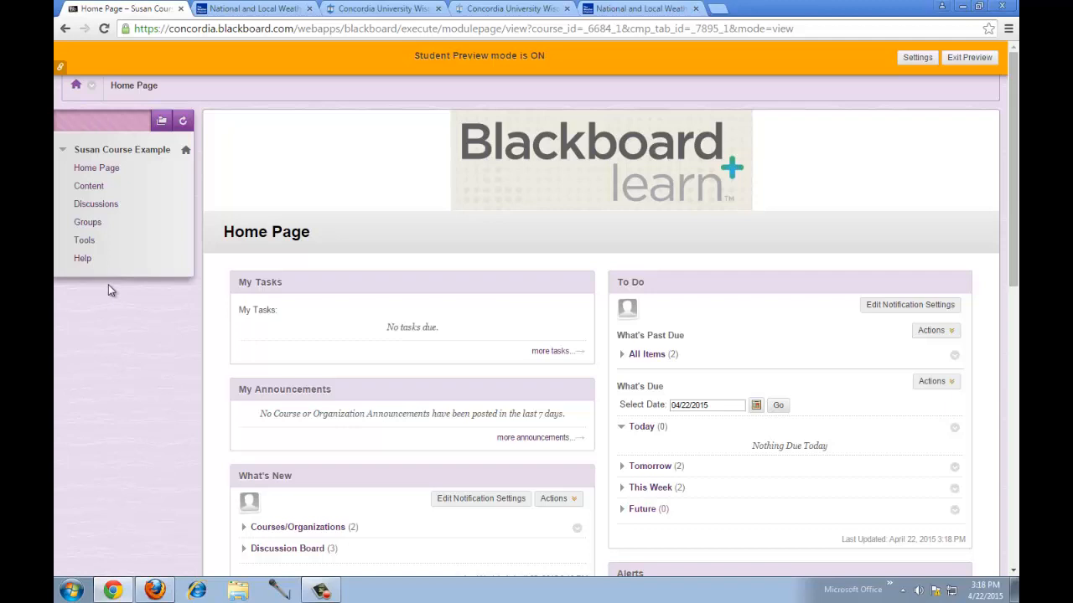
click(96, 187)
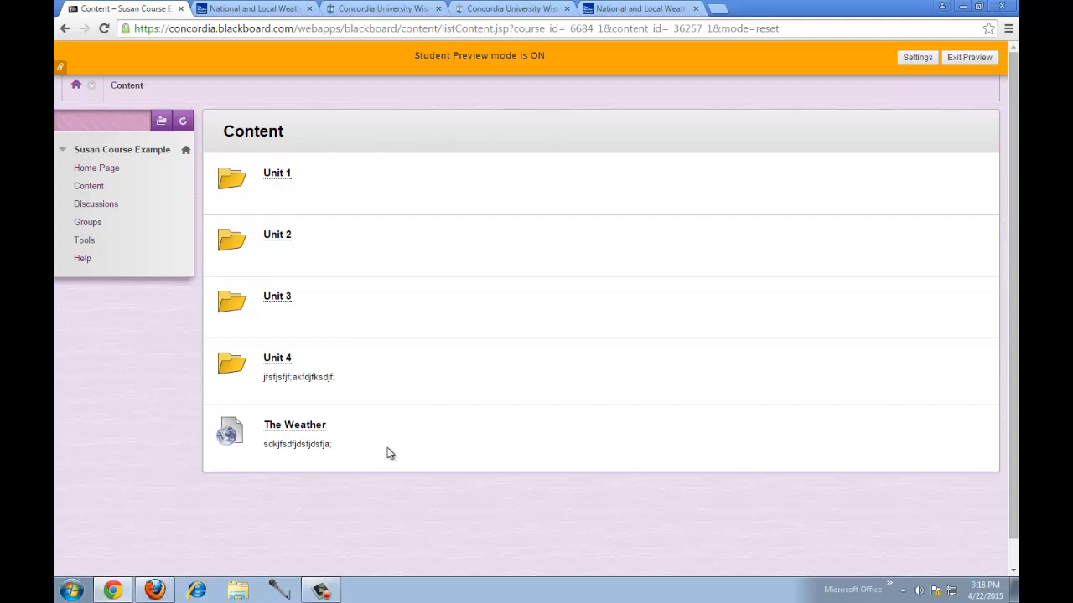
- As a student, open Essay 1 Dropbox in Unit 1, cancel without submitting, and choose Exit Preview
click(277, 176)
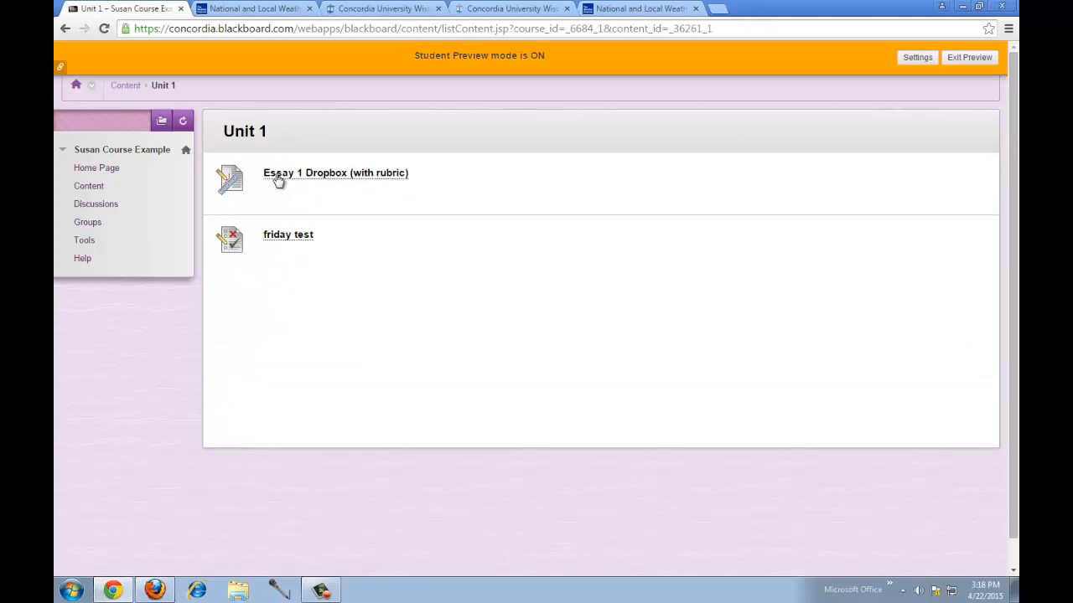
click(285, 176)
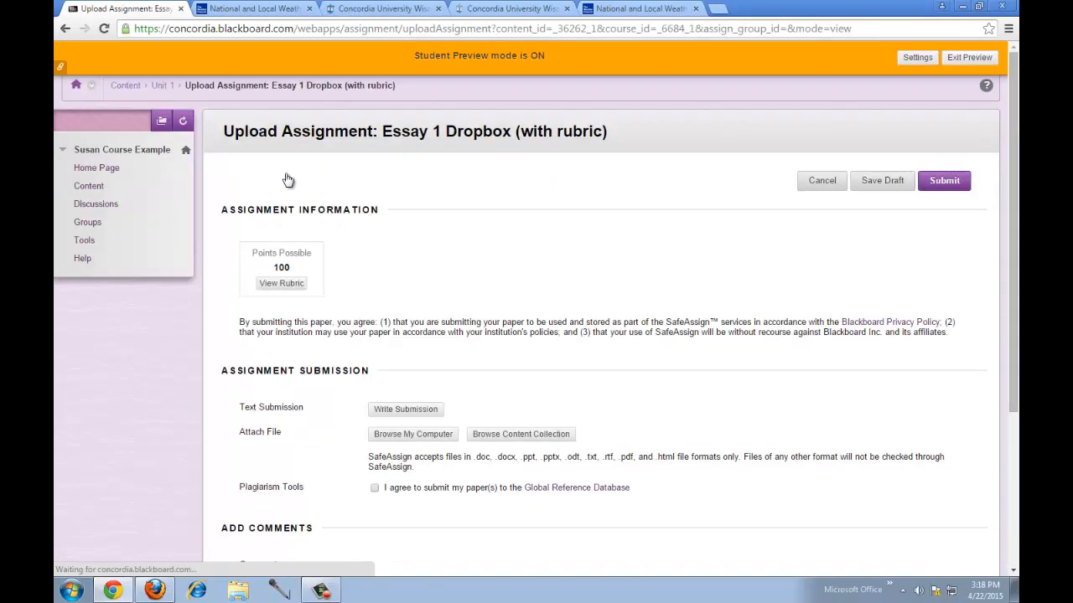
scroll(543, 347, down, 1)
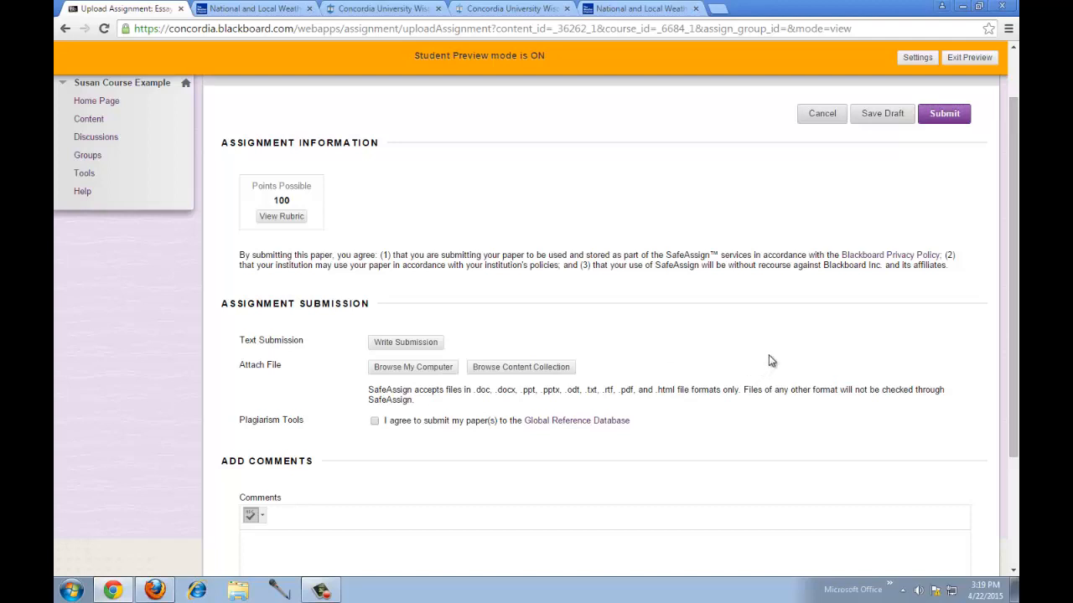
click(822, 113)
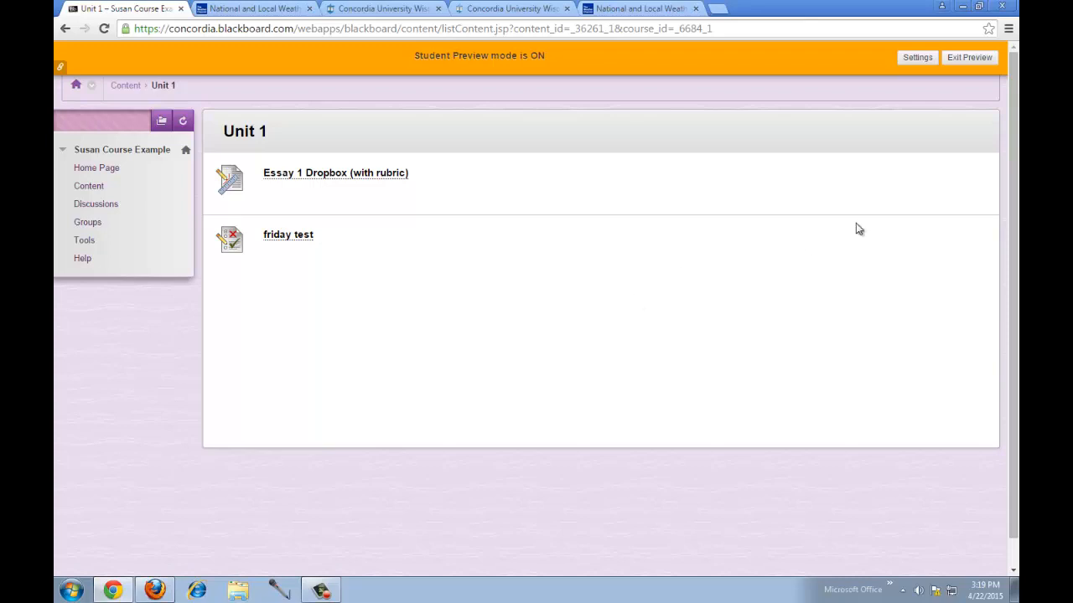
click(980, 63)
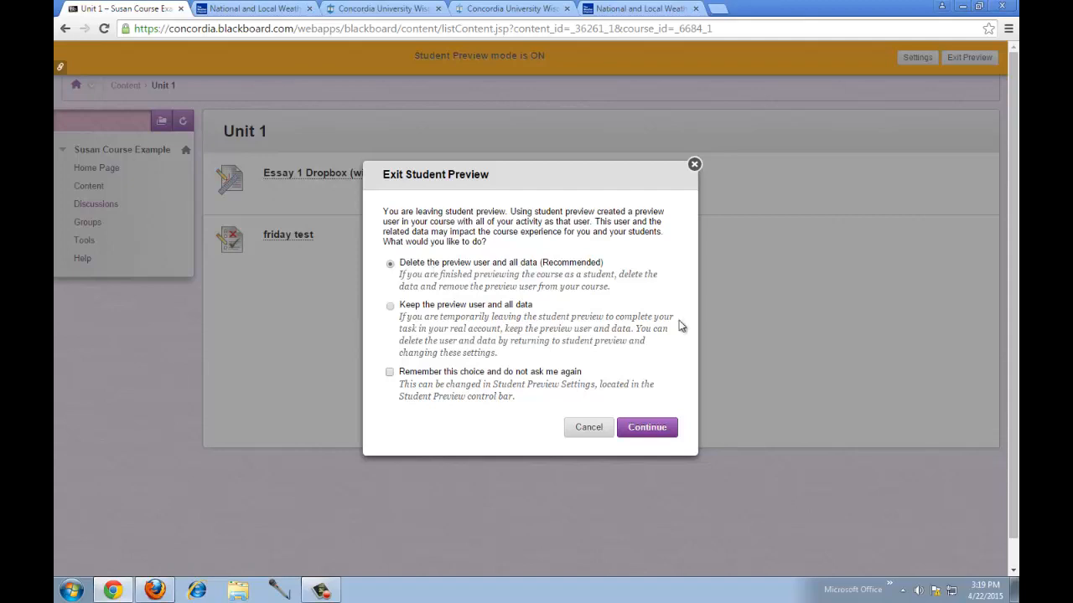
- Exit Student Preview with the preview user deleted, then expand Users and Groups in the Control Panel
click(659, 428)
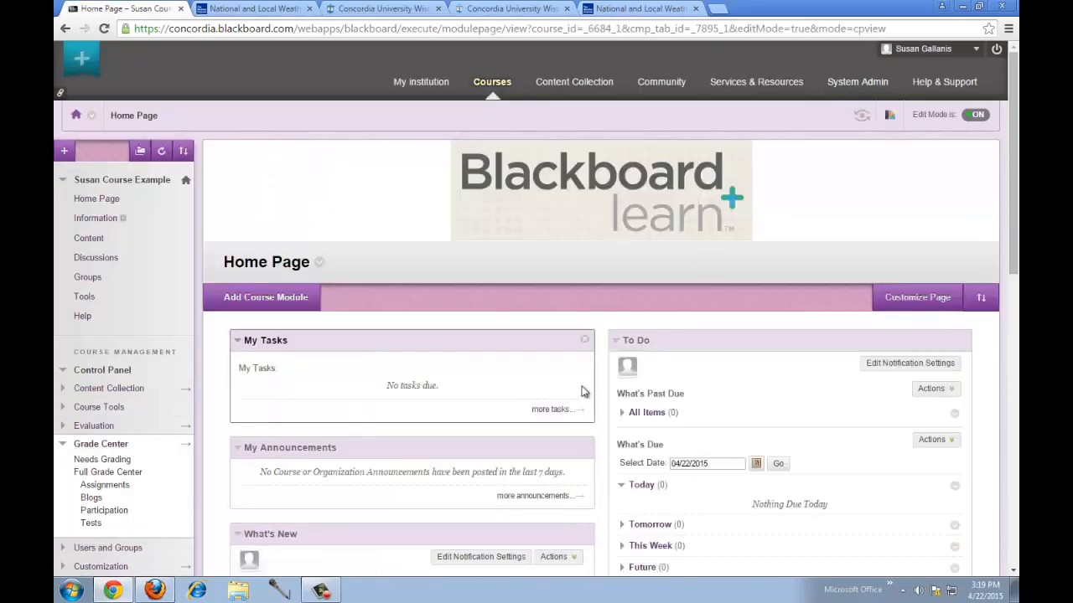
scroll(635, 373, down, 2)
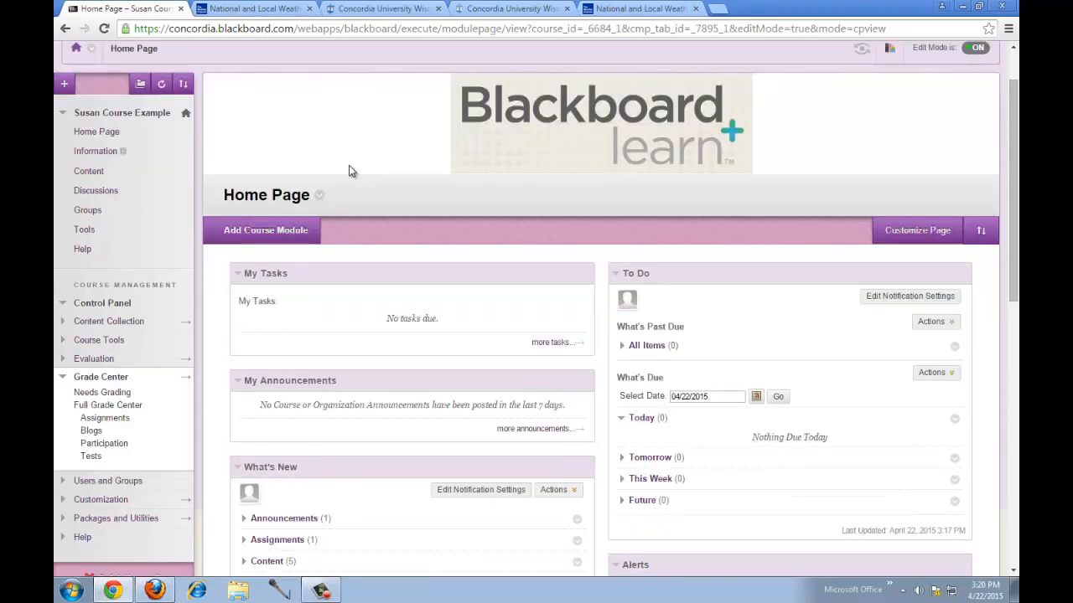
scroll(344, 176, down, 1)
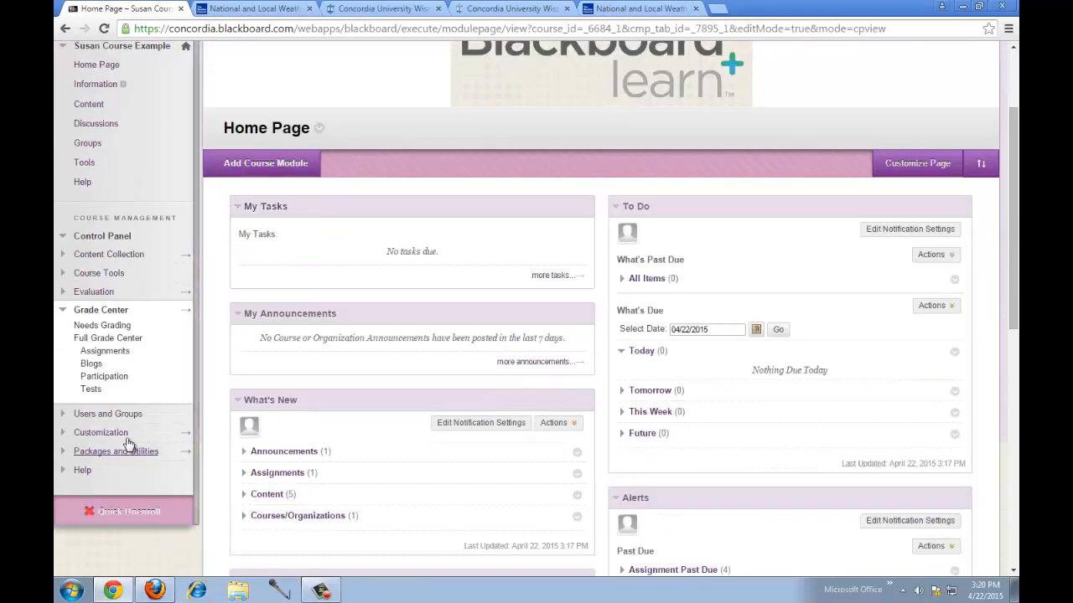
click(126, 414)
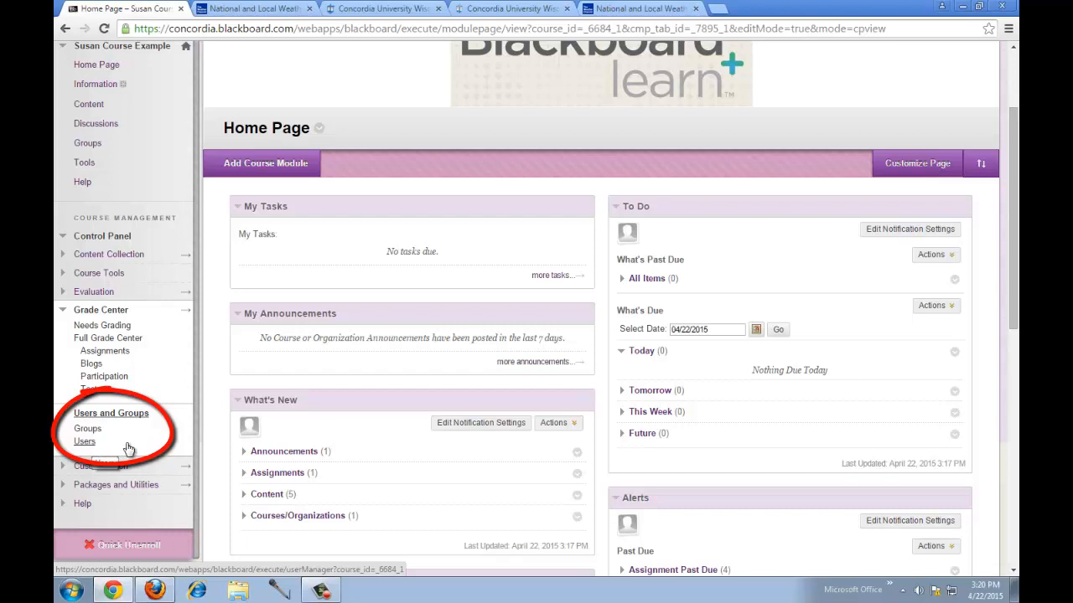
- Open the course Users list through Users and Groups and show the Enroll User options
click(85, 442)
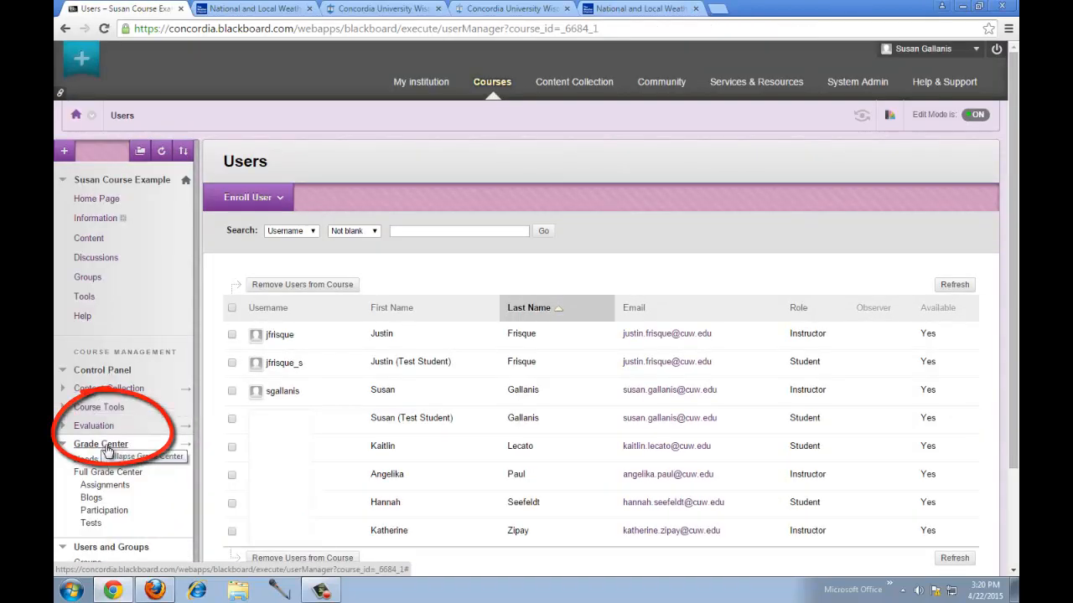
click(111, 417)
scroll(114, 436, down, 5)
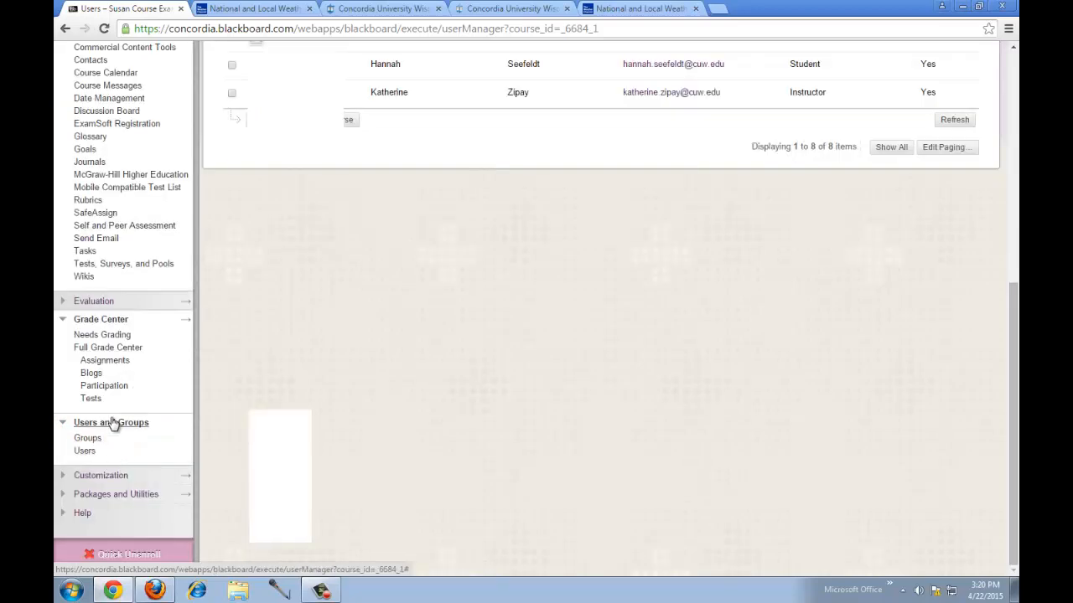
click(87, 450)
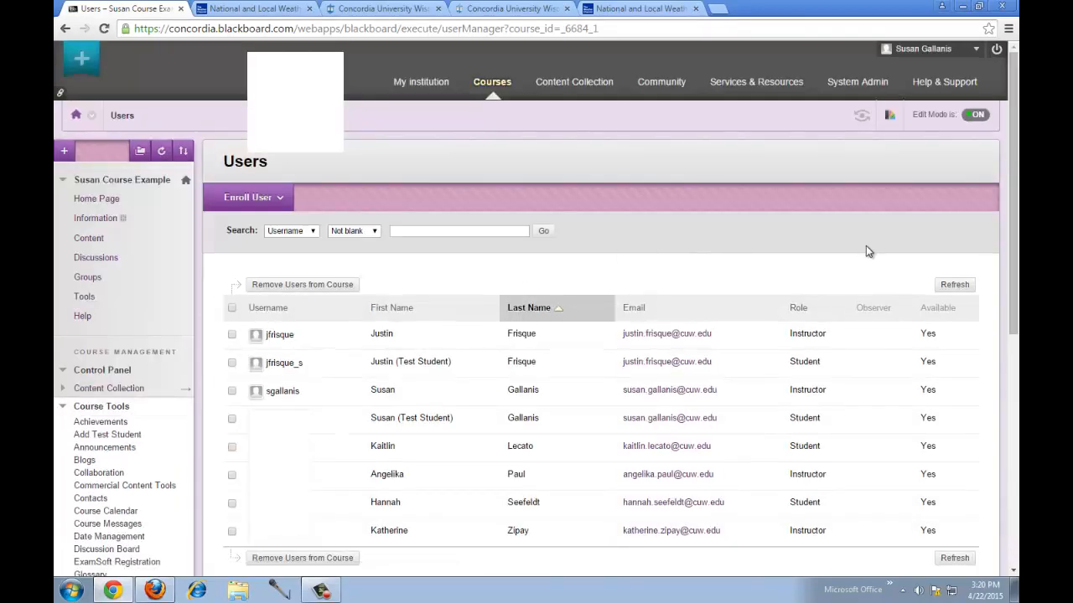
scroll(994, 298, down, 2)
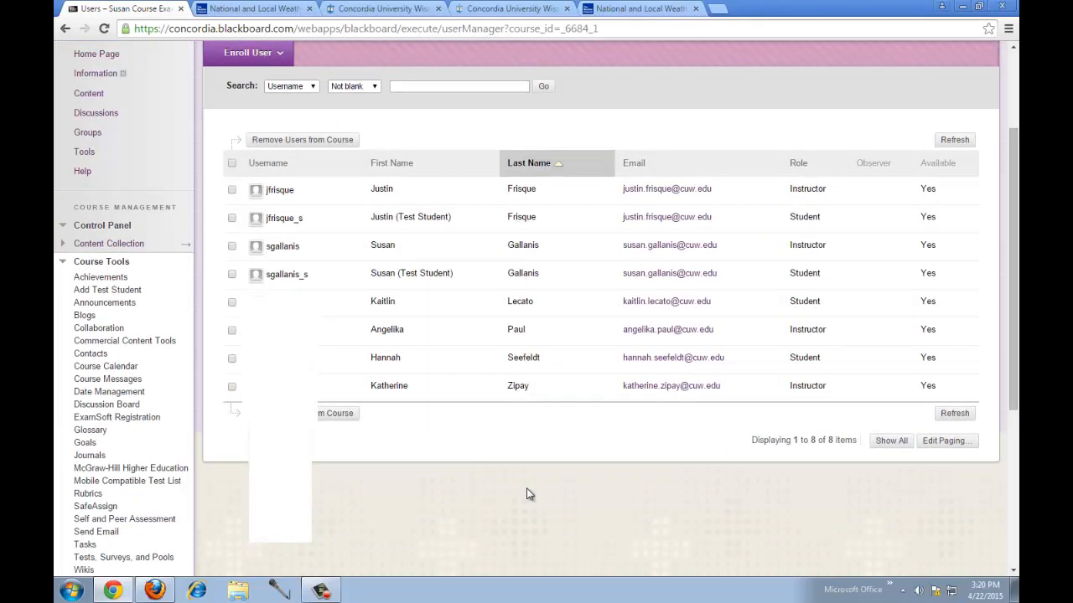
scroll(526, 494, up, 2)
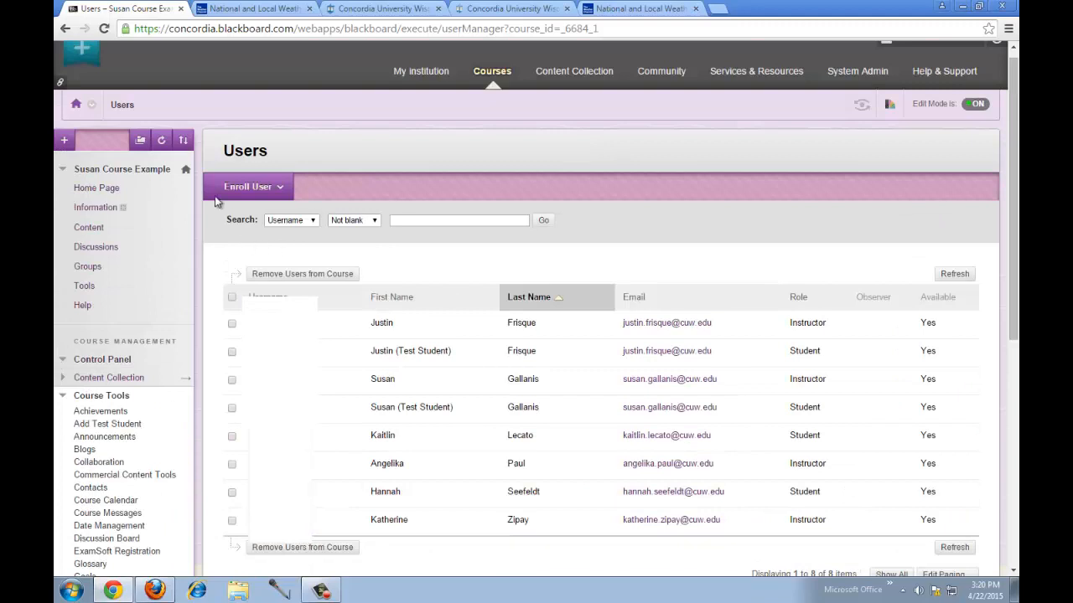
click(276, 187)
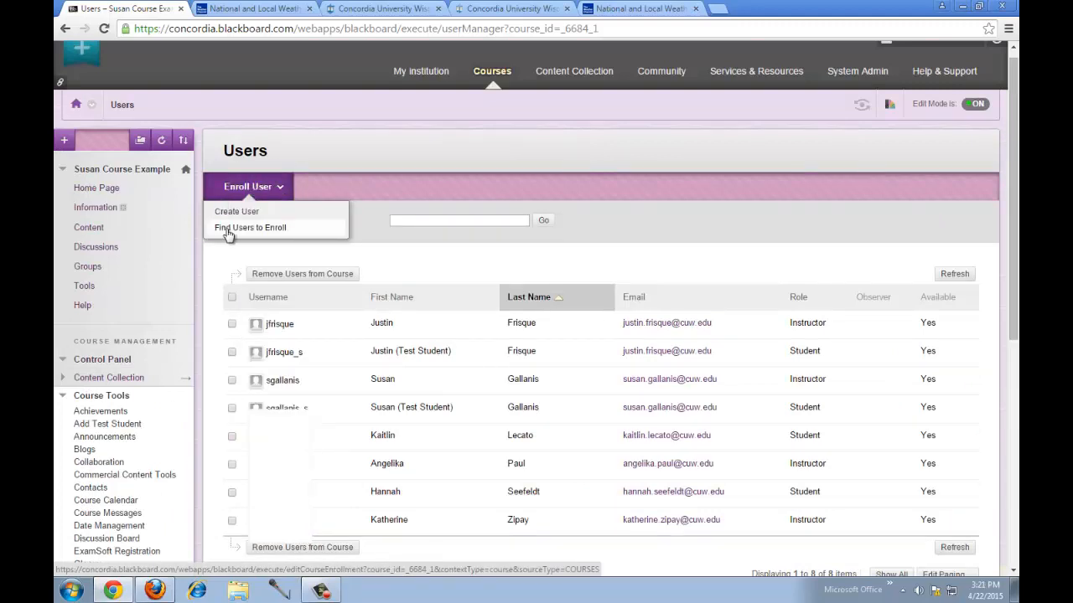
- Choose Find Users to Enroll and open the user search window set to search by Last Name
click(250, 228)
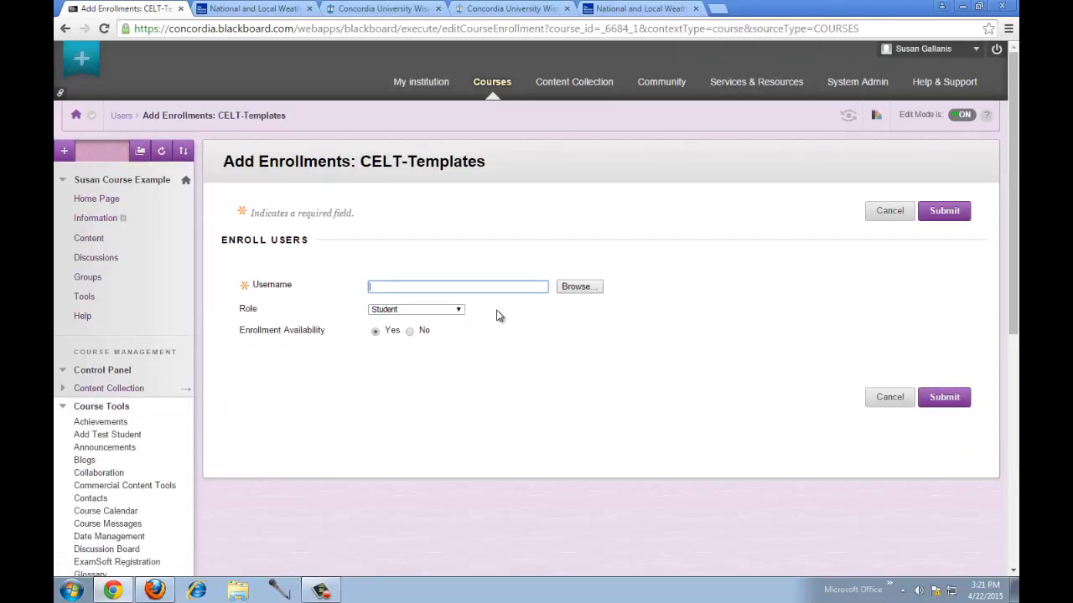
click(591, 290)
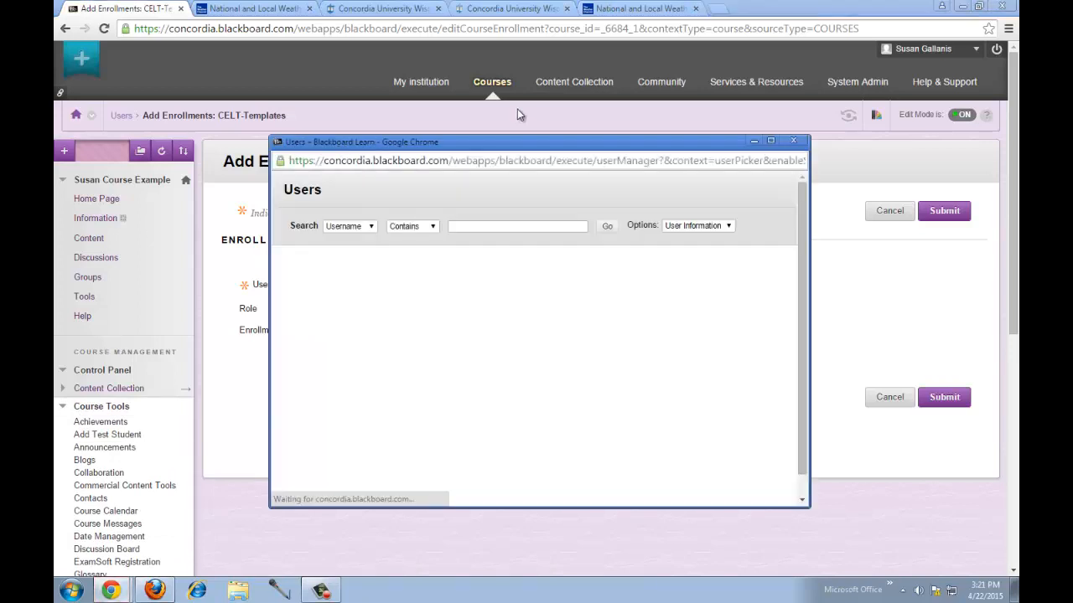
drag(515, 143, 671, 152)
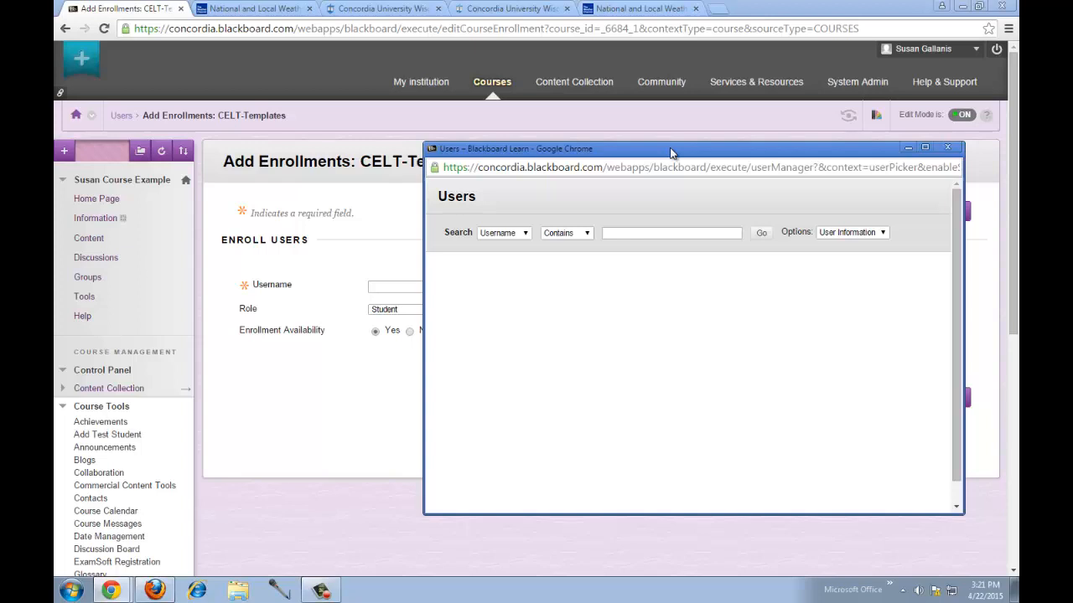
click(939, 148)
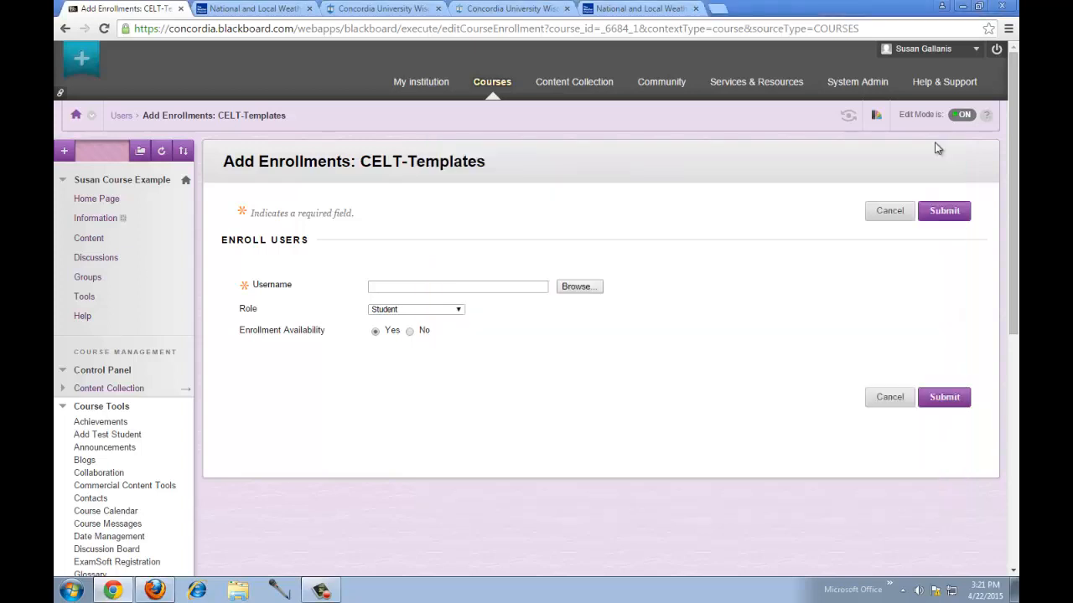
click(587, 287)
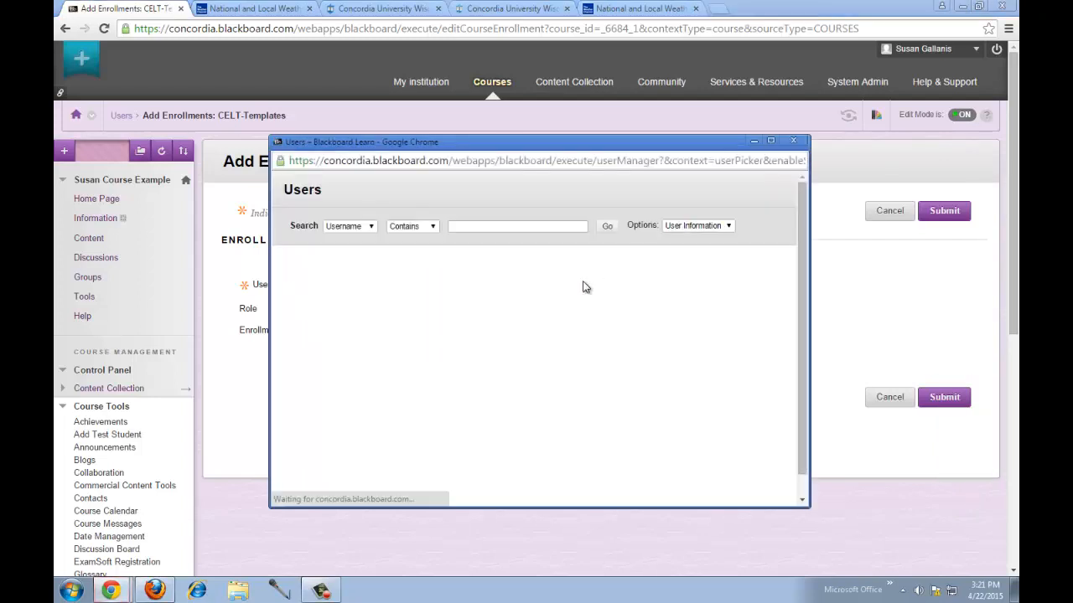
click(338, 227)
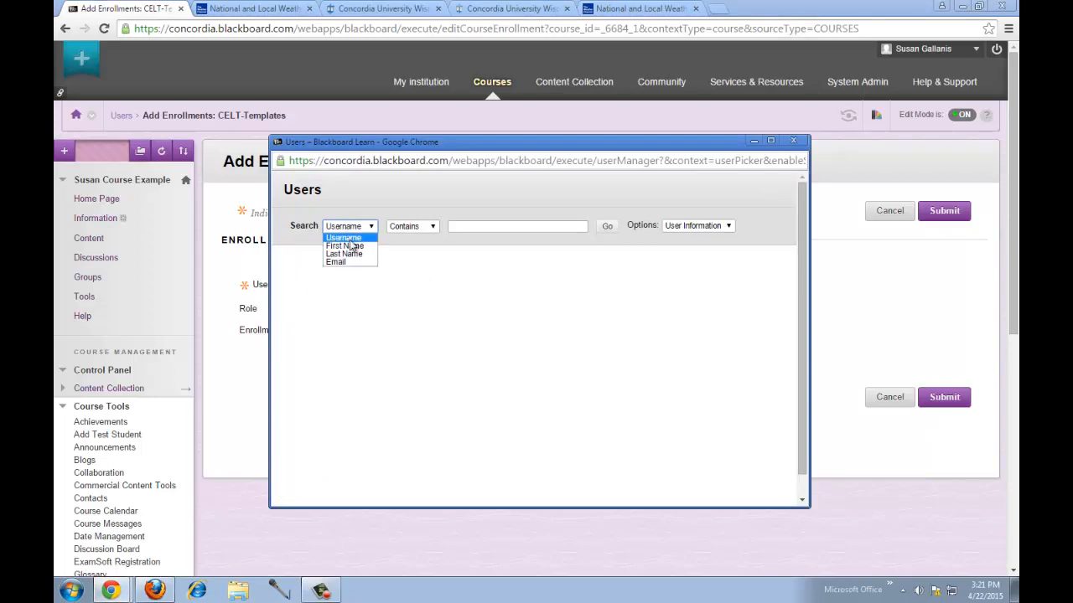
click(362, 253)
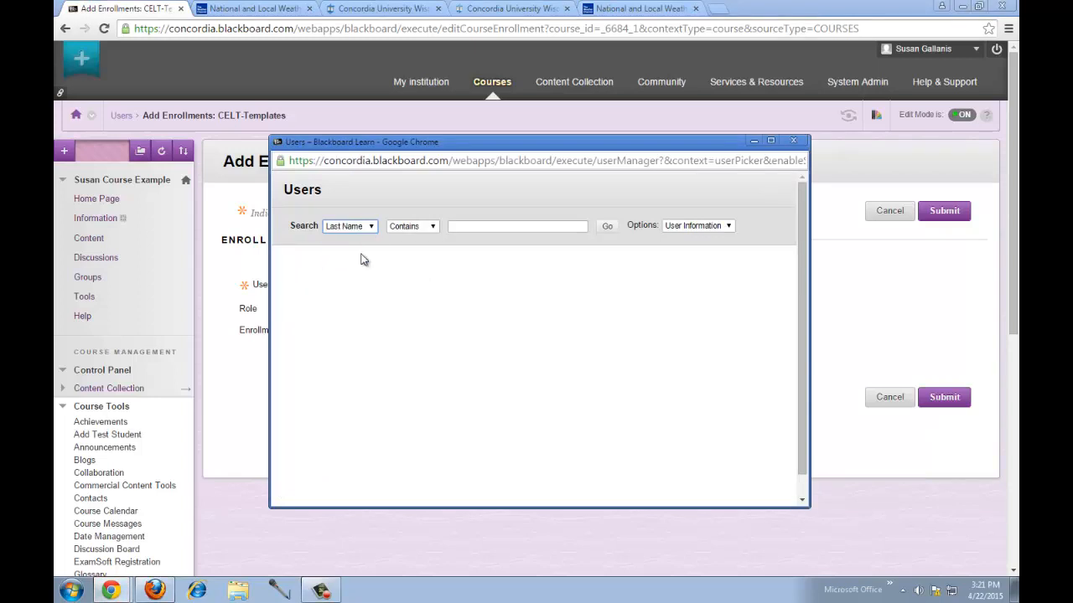
click(473, 225)
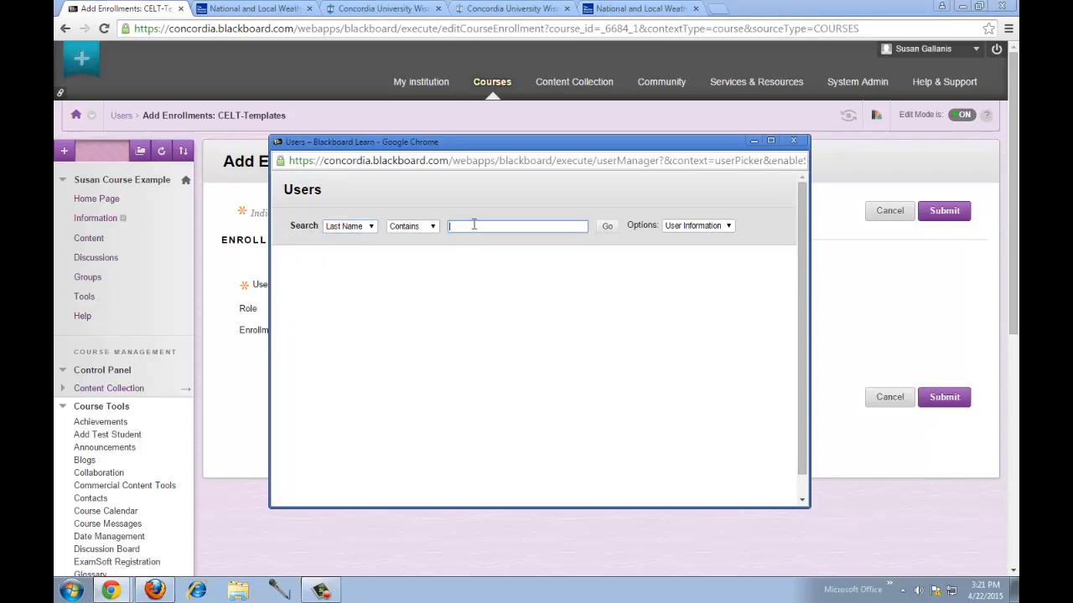
- Search users by last name 'Evans', list all results sorted by first name, and select the match
text(Evans)
click(607, 227)
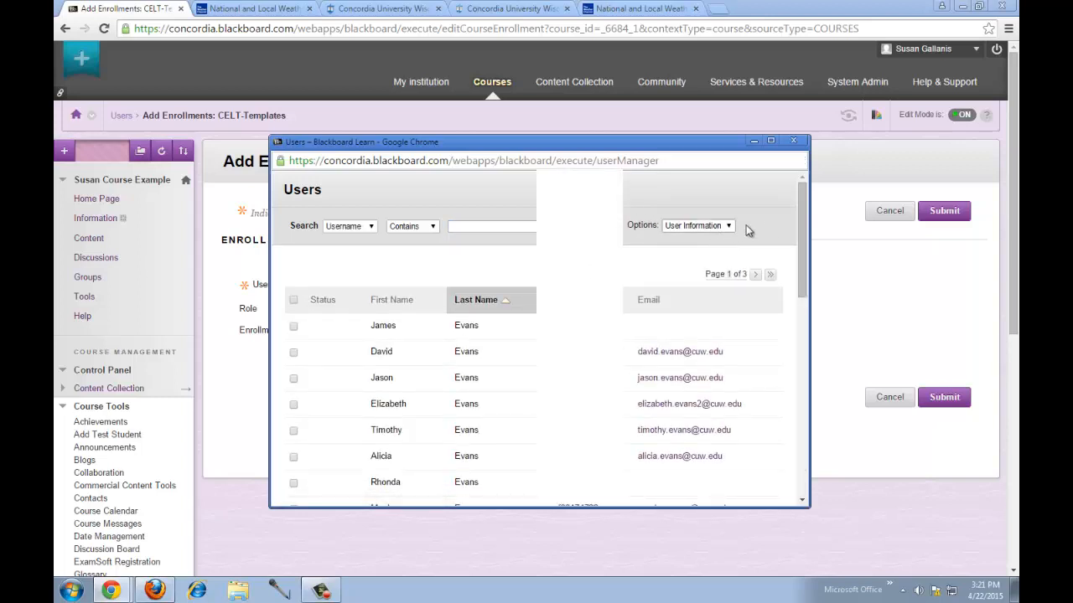
drag(798, 225, 808, 417)
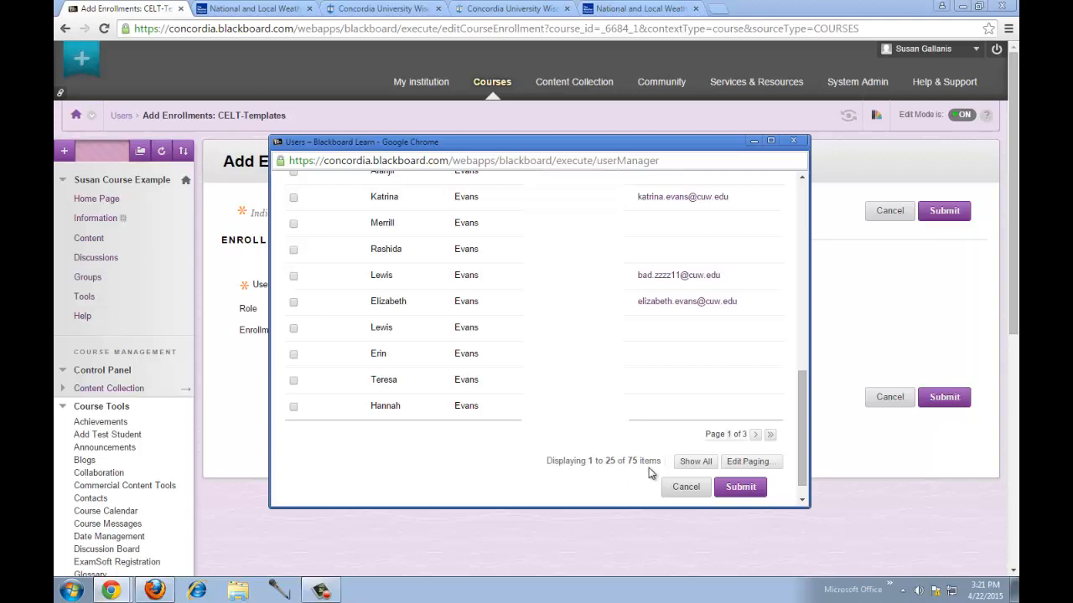
click(695, 461)
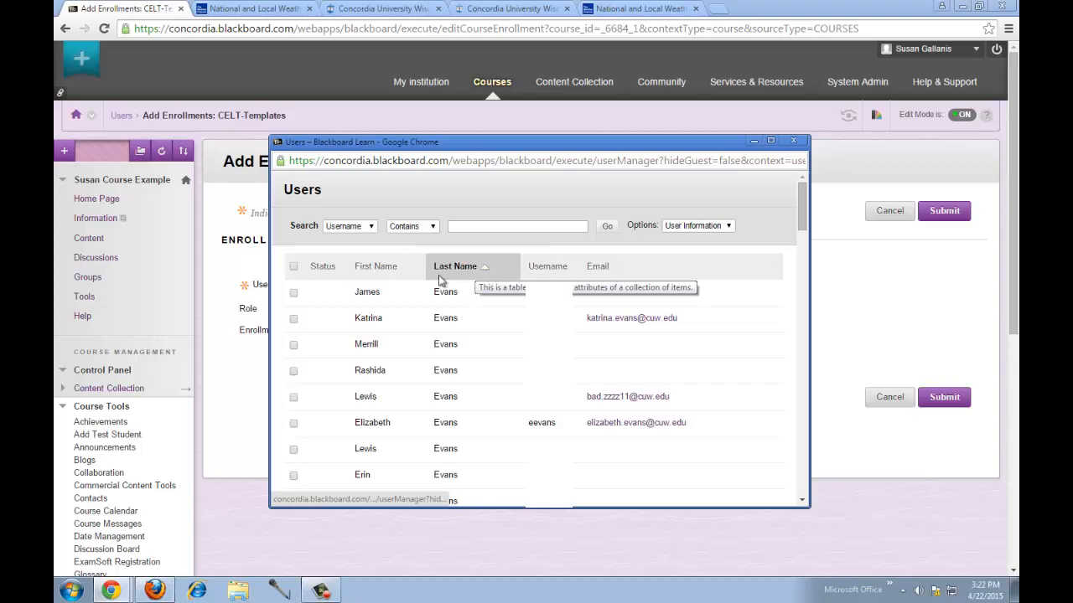
click(376, 268)
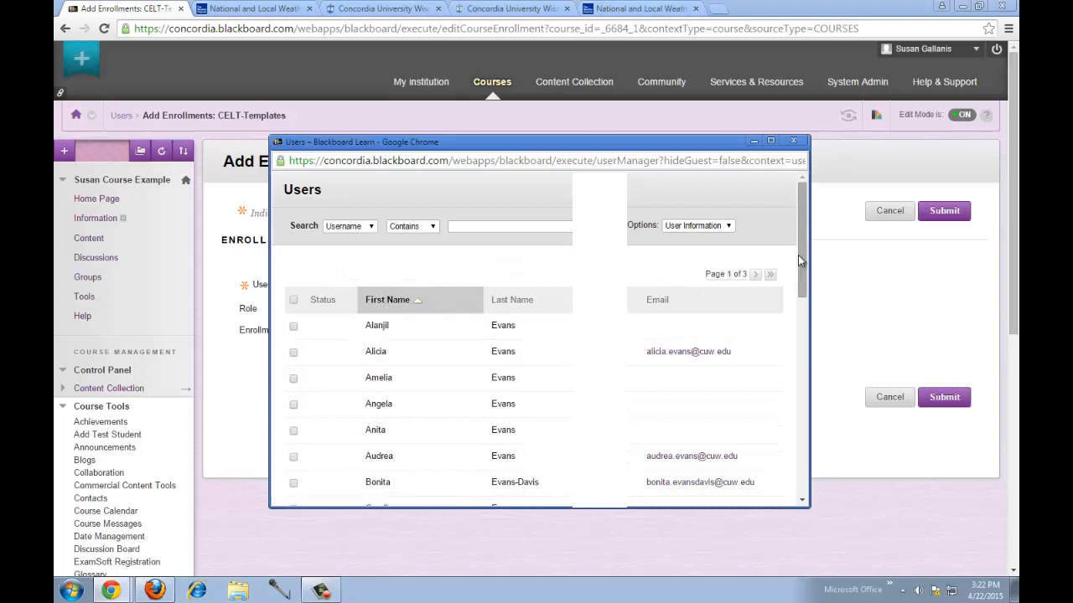
drag(801, 254, 766, 412)
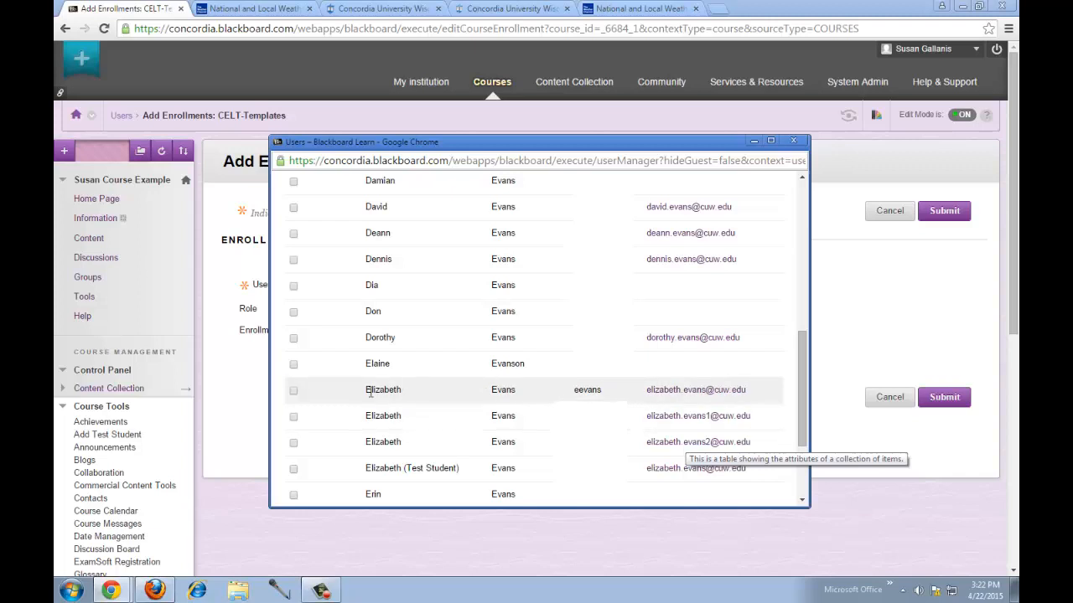
click(293, 390)
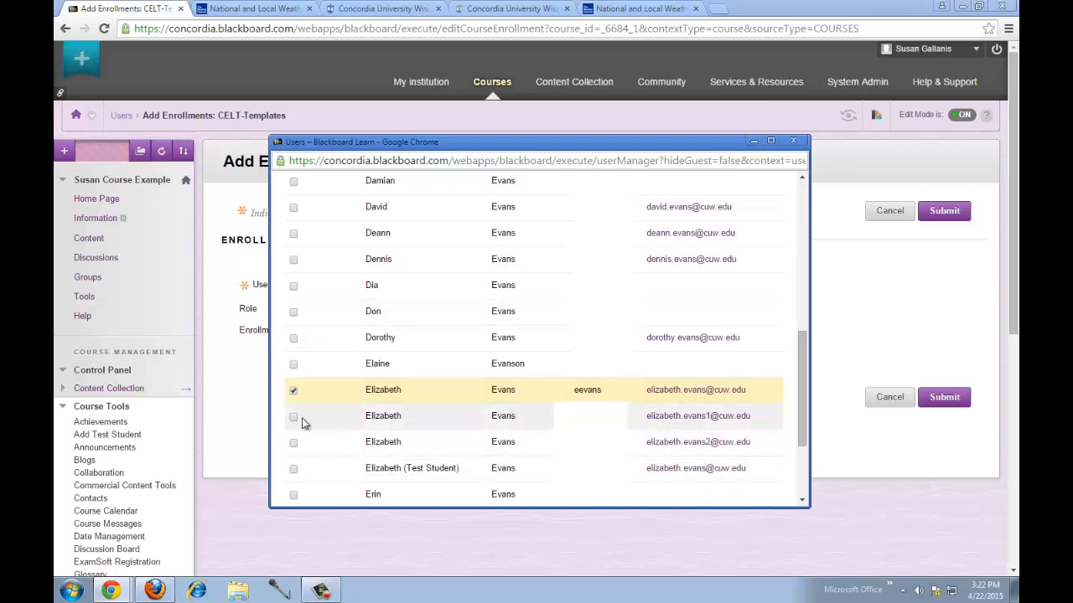
click(294, 392)
click(294, 391)
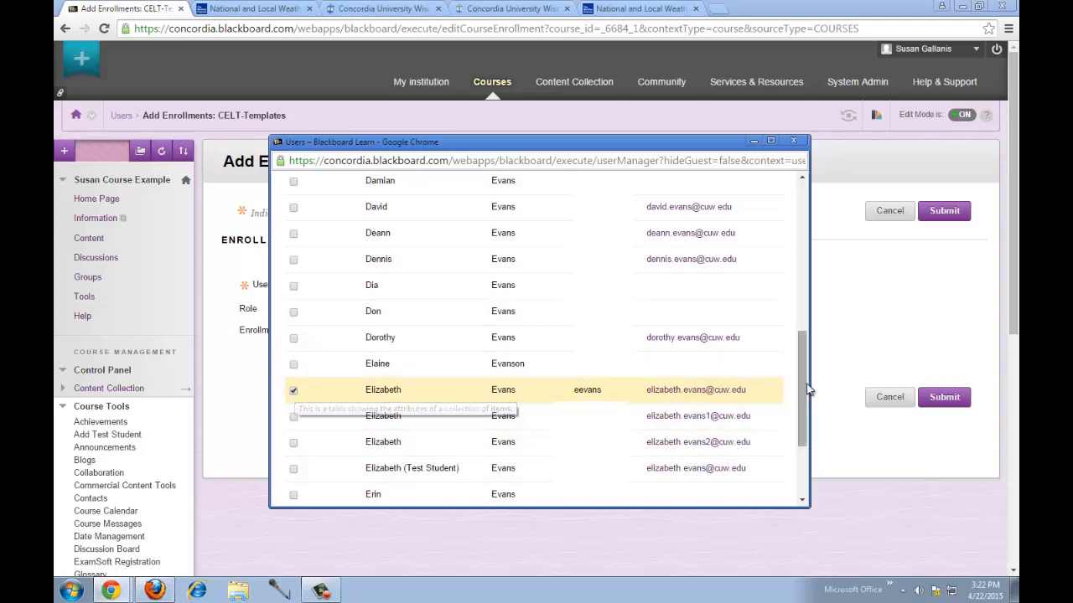
drag(805, 389, 805, 431)
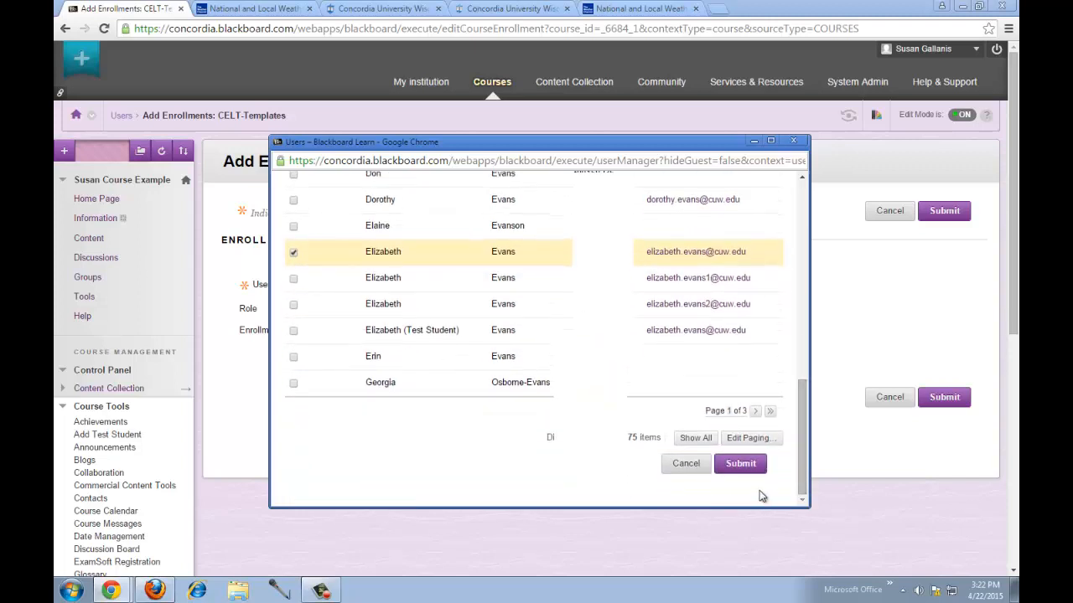
click(742, 463)
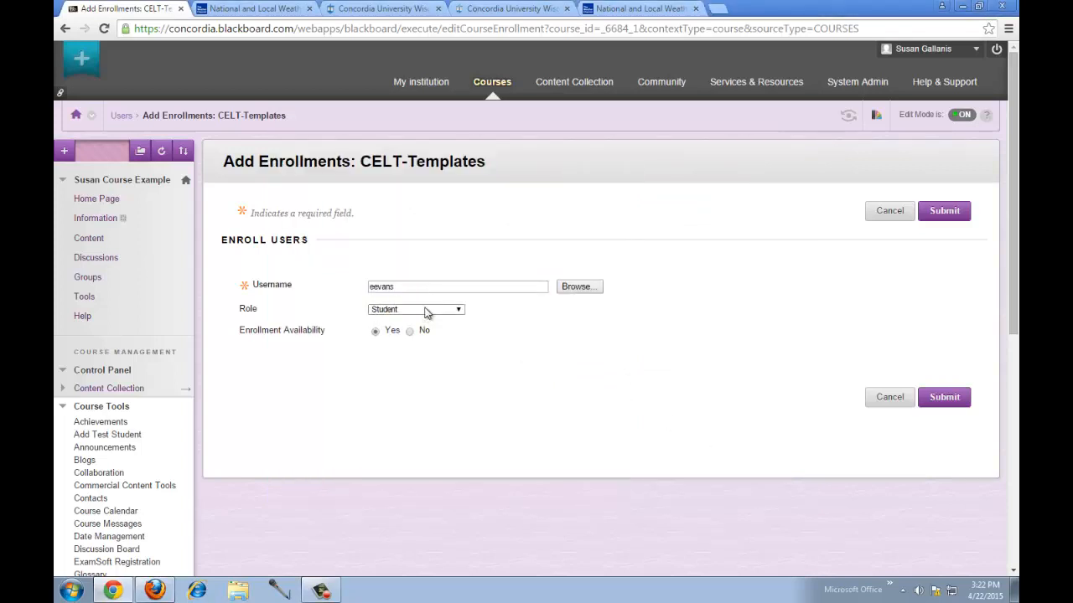
- Set the enrollment role to Instructor, then cancel the enrollment and return to Users
click(426, 310)
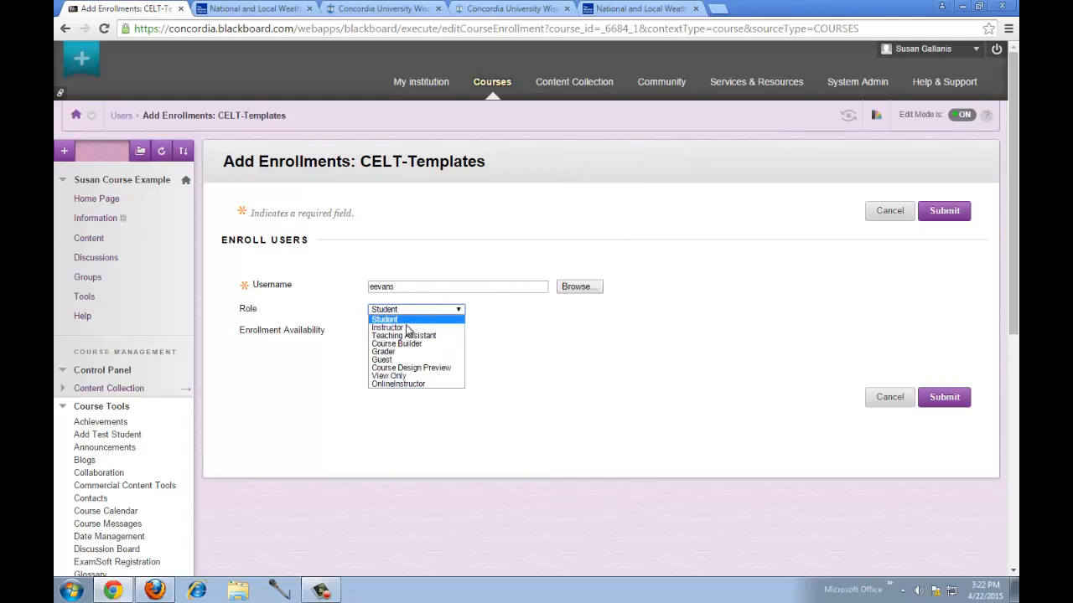
click(407, 328)
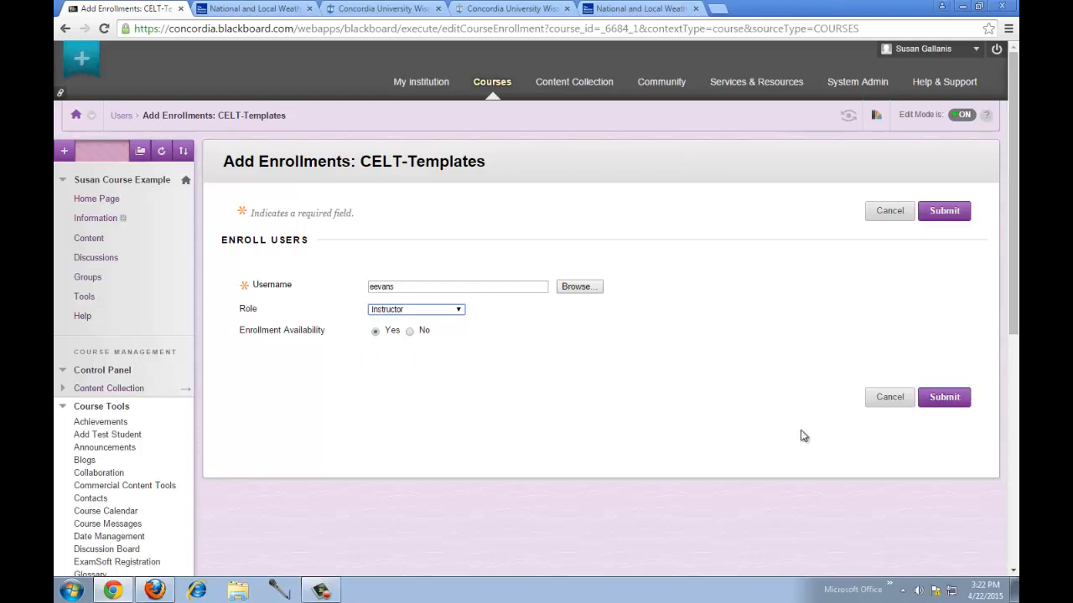
click(900, 405)
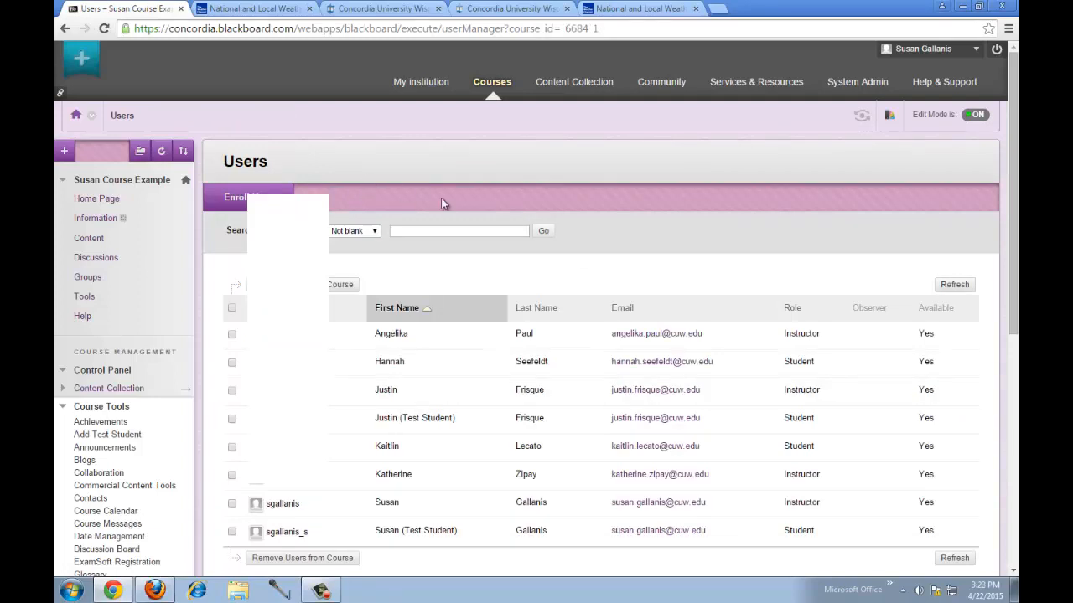
- Collapse the Course Tools, Grade Center and Users and Groups menus, and expand Customization
scroll(447, 198, down, 3)
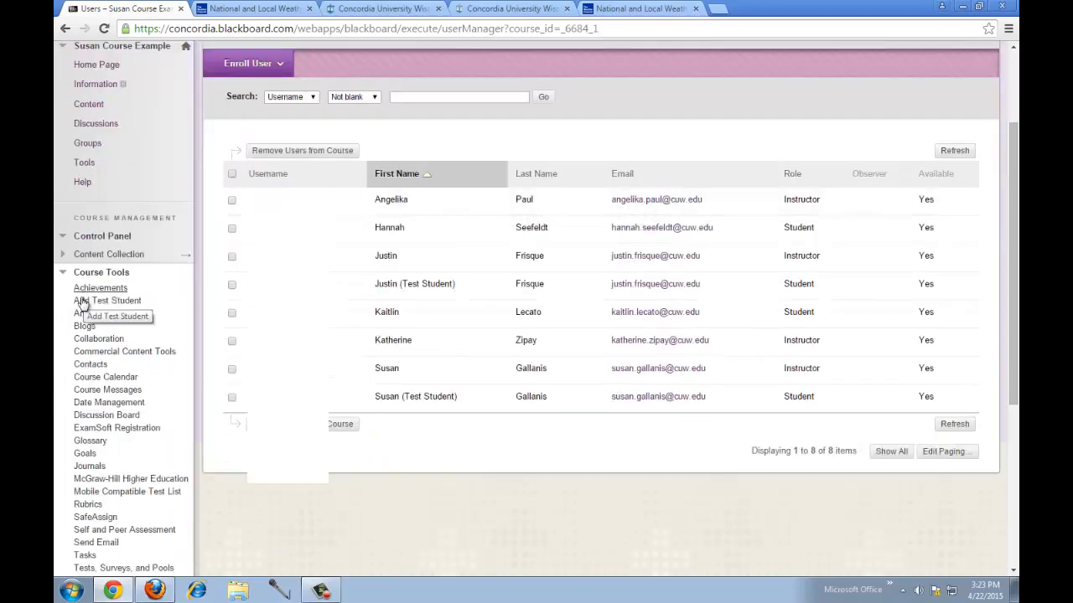
click(101, 276)
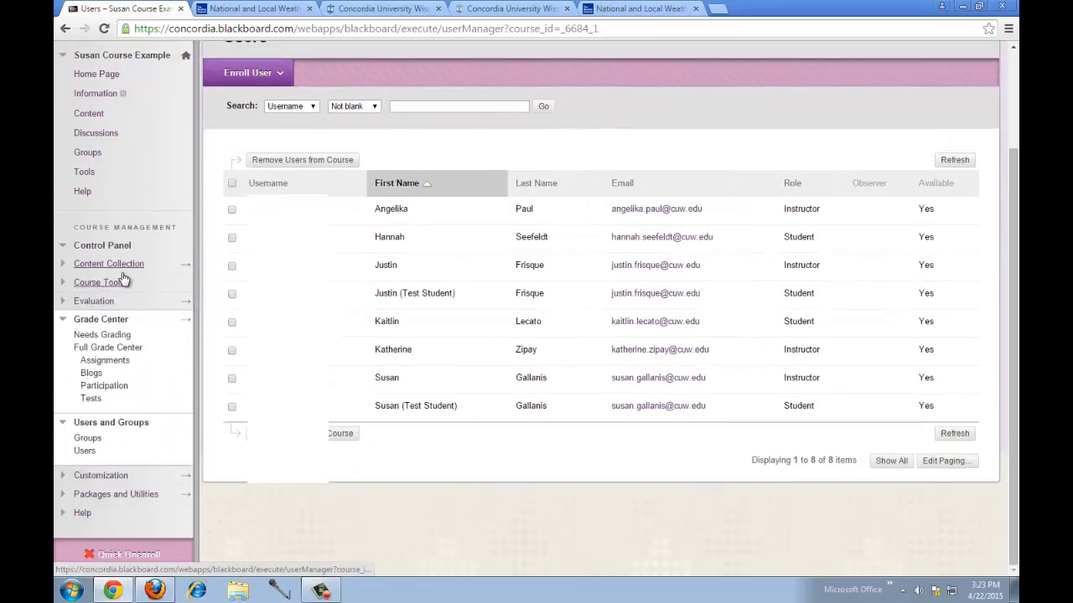
click(95, 318)
click(97, 424)
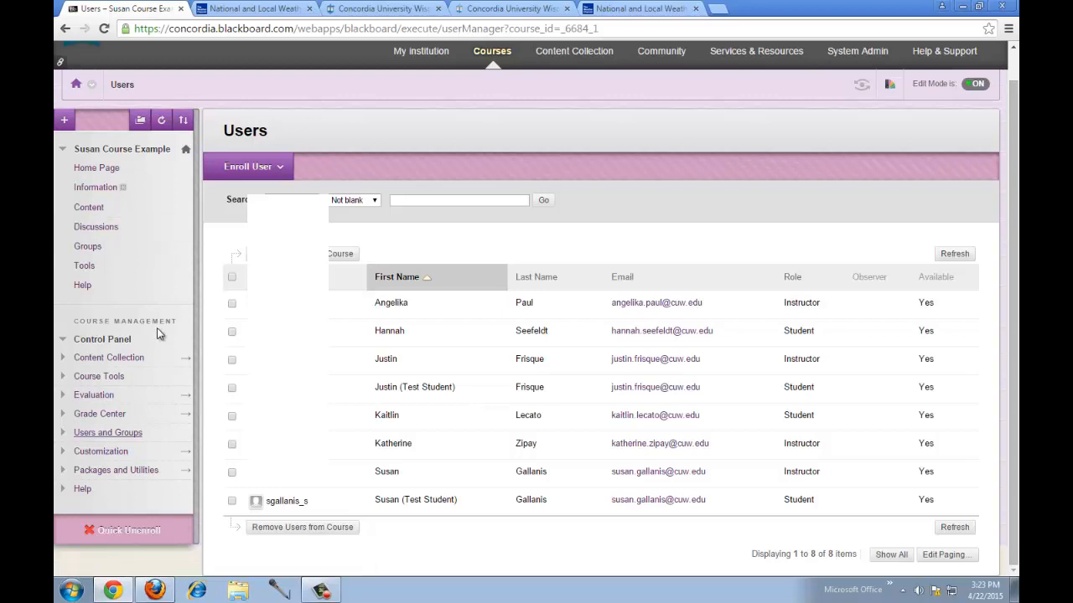
click(113, 455)
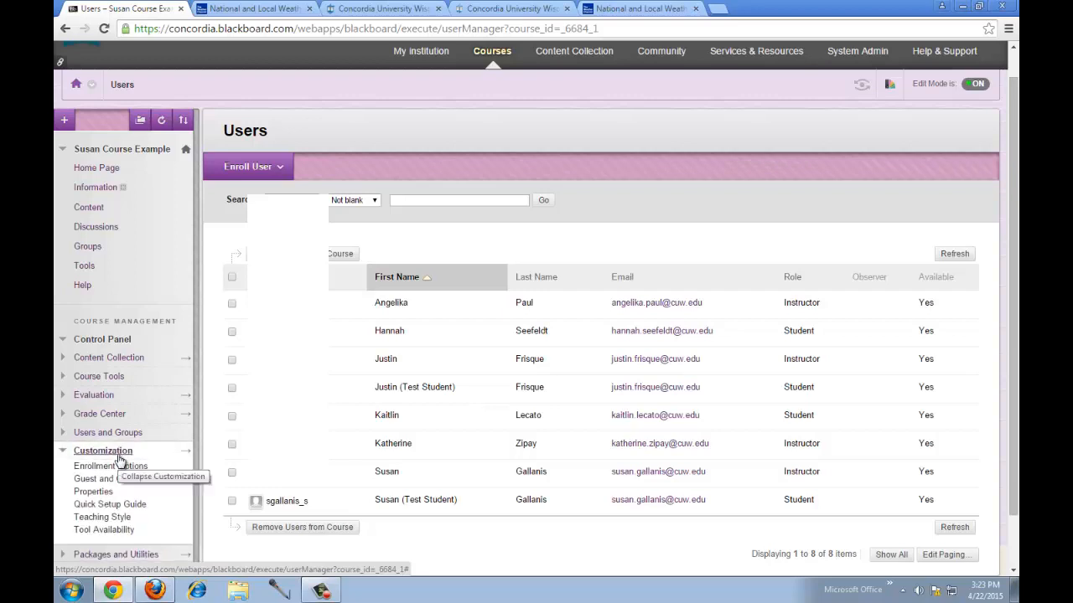
- In course Properties, set Make Course Available to No and submit
click(94, 493)
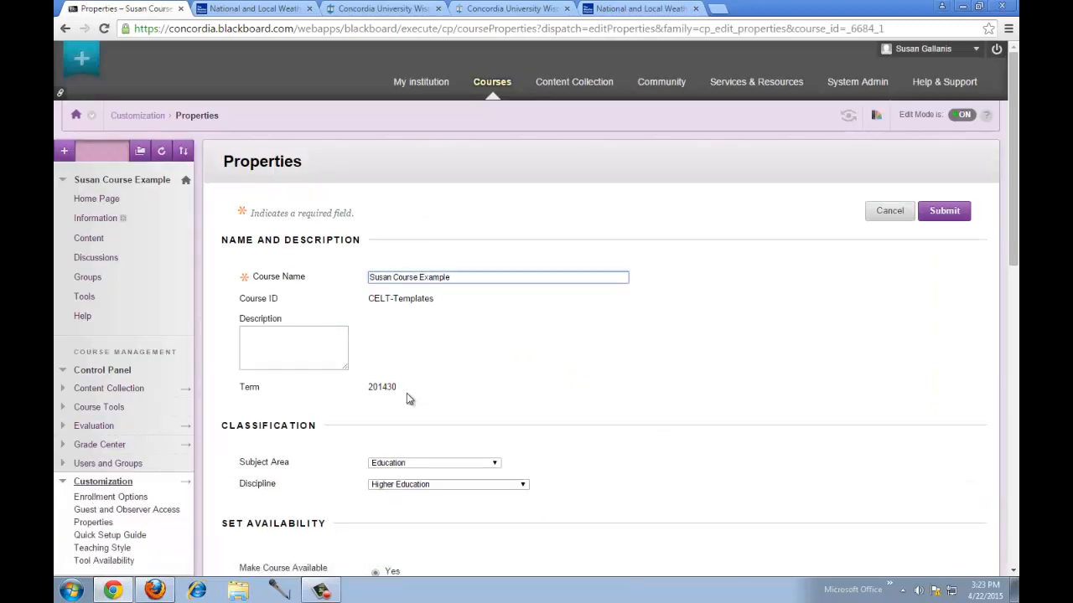
scroll(566, 331, down, 4)
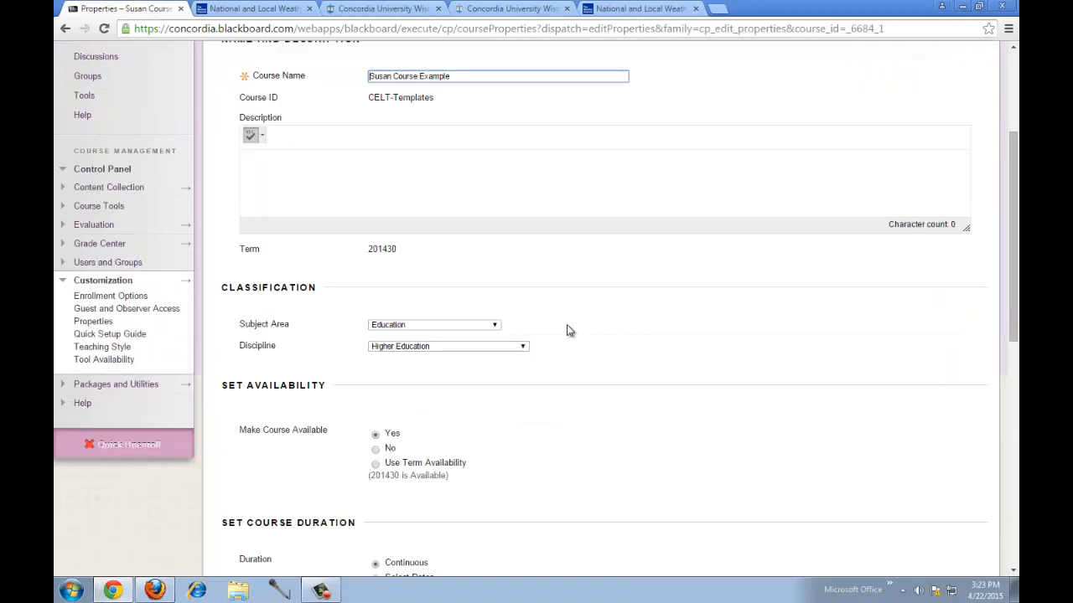
scroll(566, 331, down, 1)
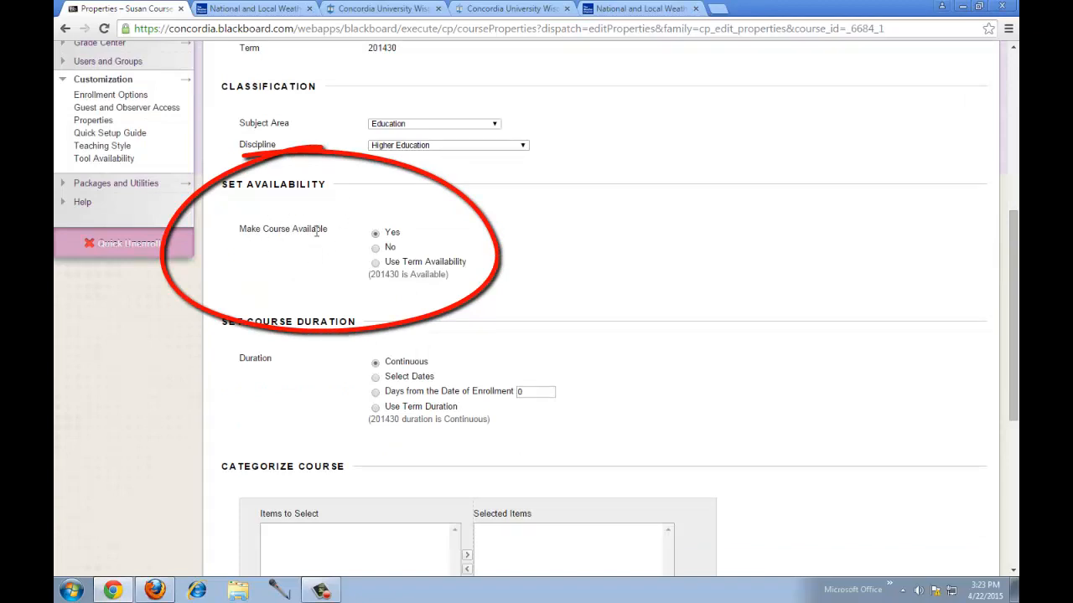
click(375, 248)
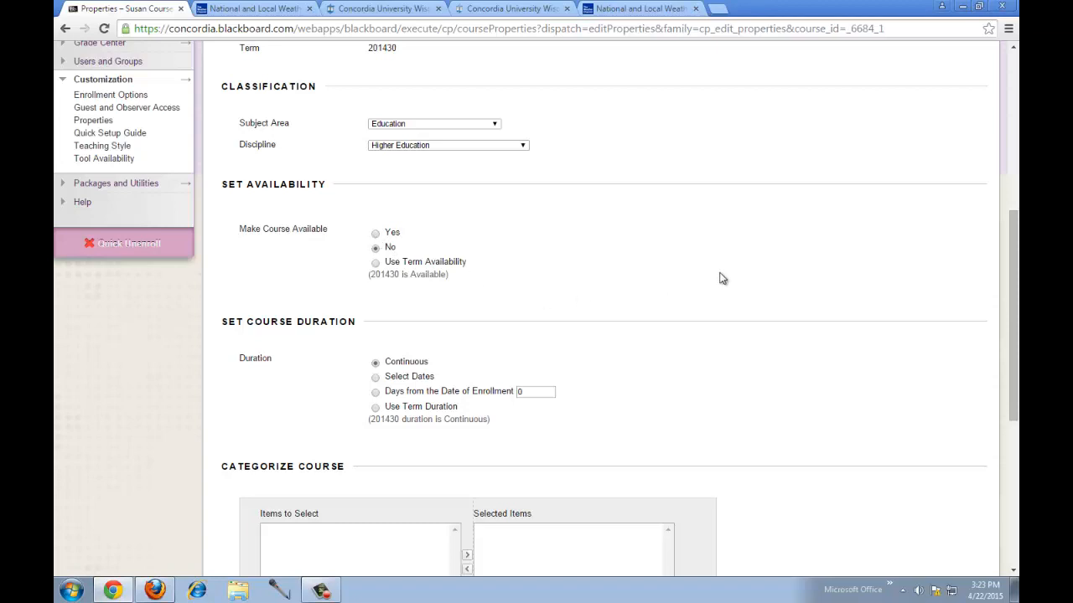
scroll(748, 269, down, 5)
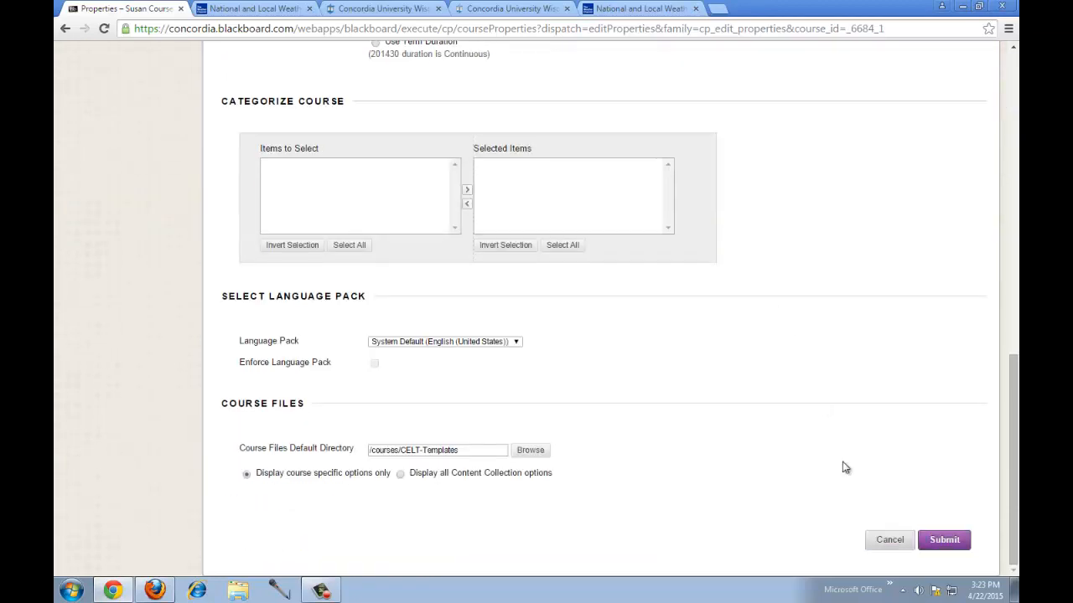
click(959, 544)
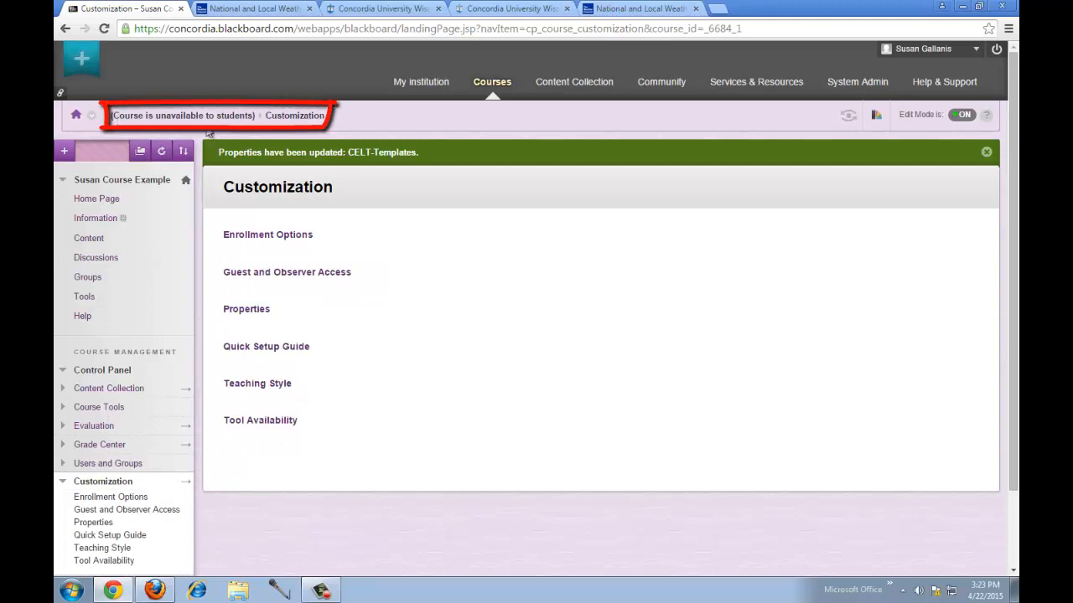
- Reopen course Properties from the Home Page, set Make Course Available back to Yes, and submit
click(97, 201)
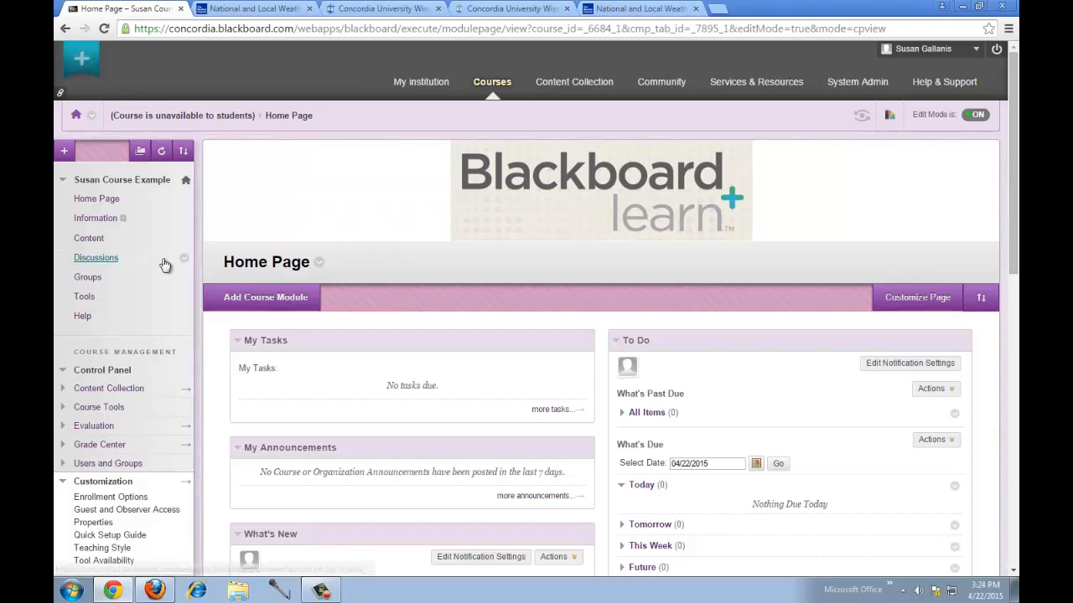
scroll(162, 258, down, 1)
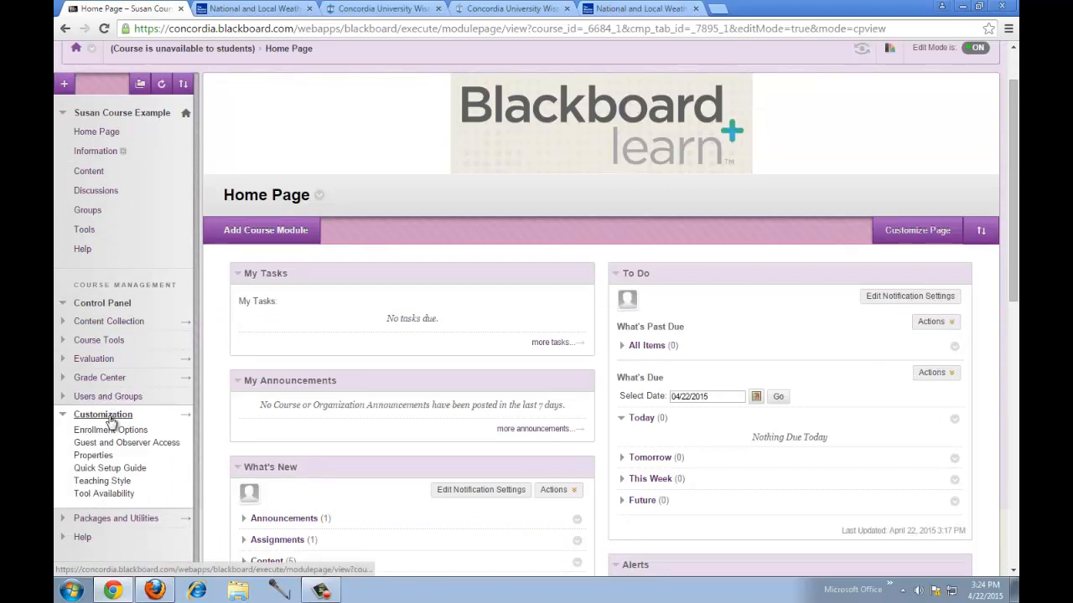
click(101, 459)
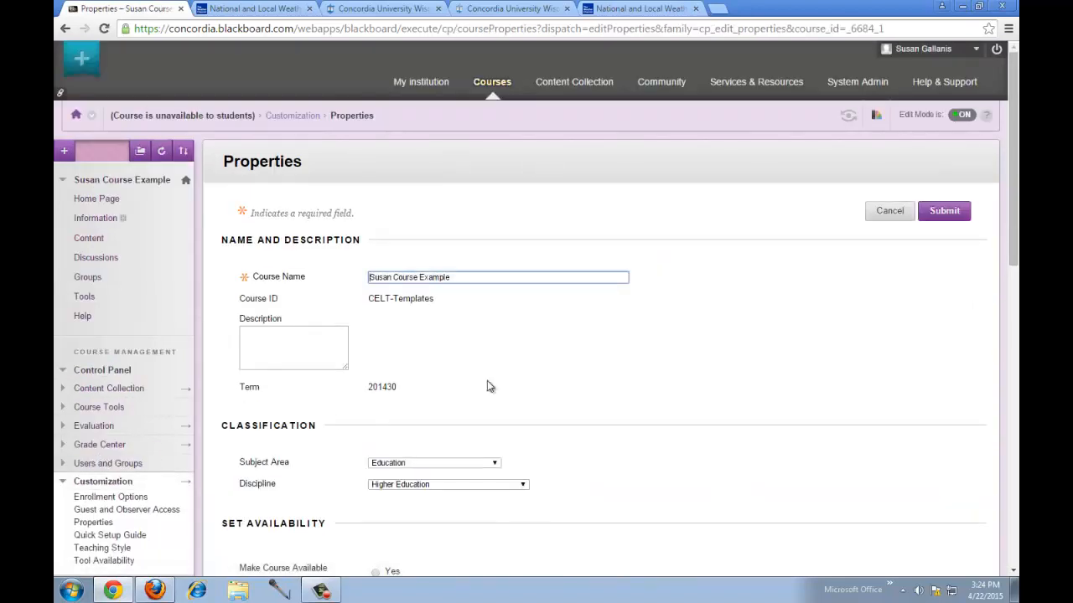
scroll(580, 367, down, 1)
scroll(580, 367, down, 3)
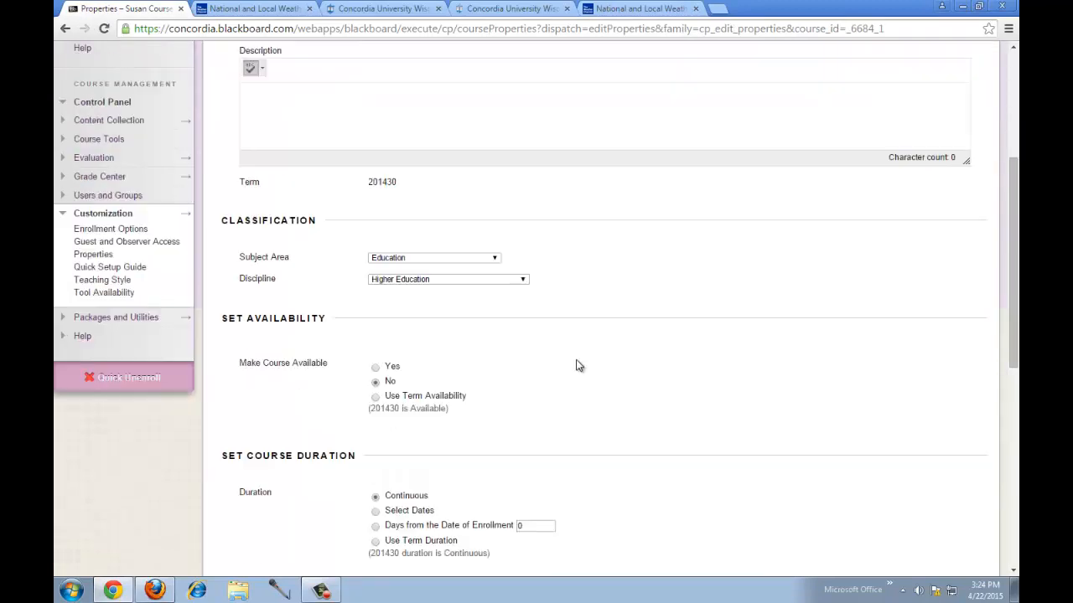
click(375, 367)
scroll(810, 407, down, 7)
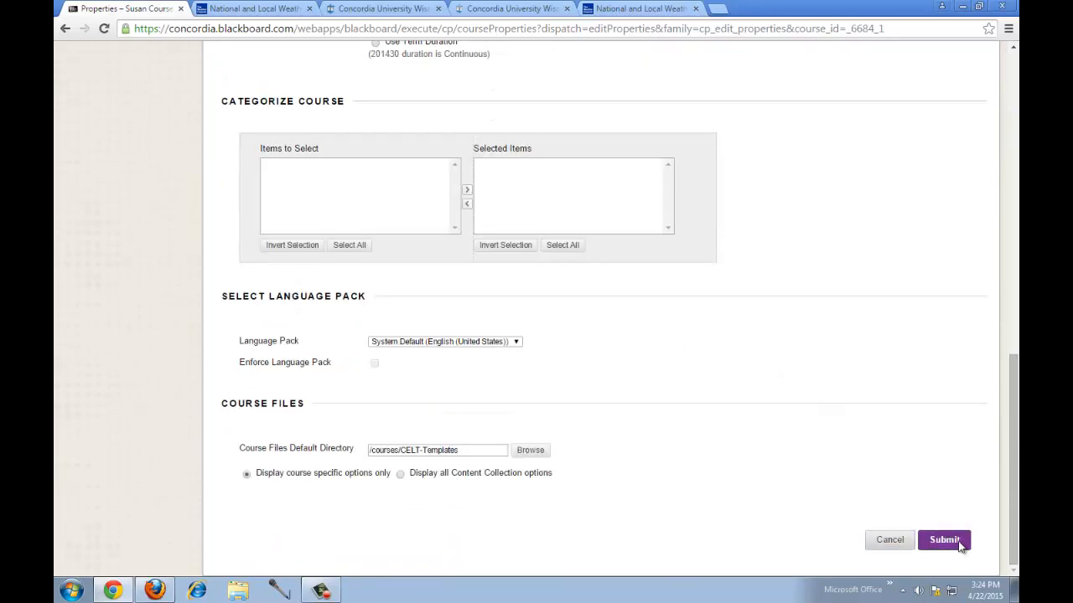
click(945, 540)
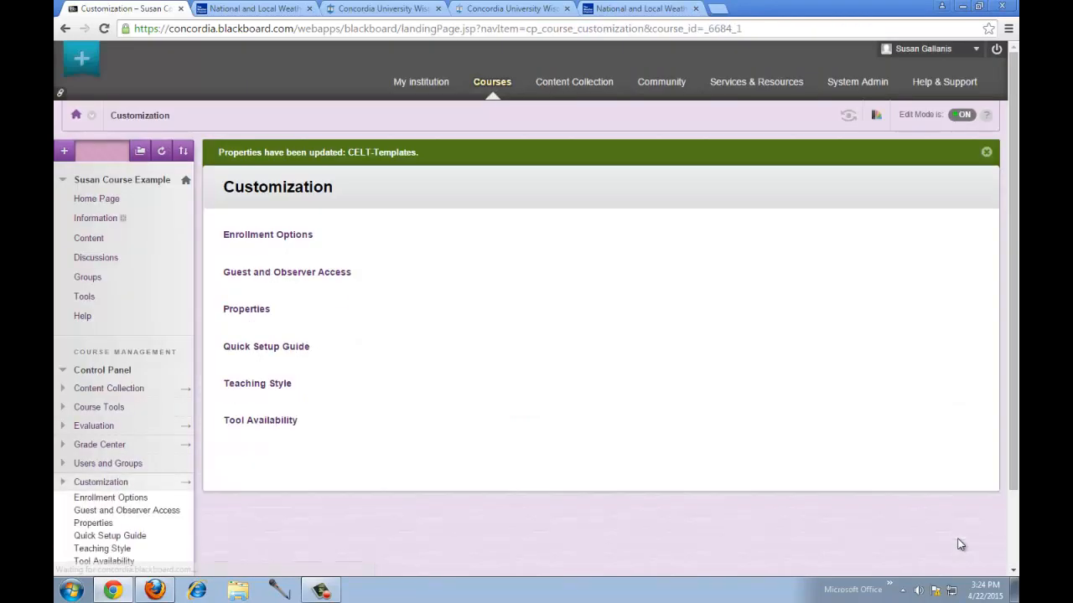
- Return to the Home Page, expand Grade Center, and open the Full Grade Center
click(111, 202)
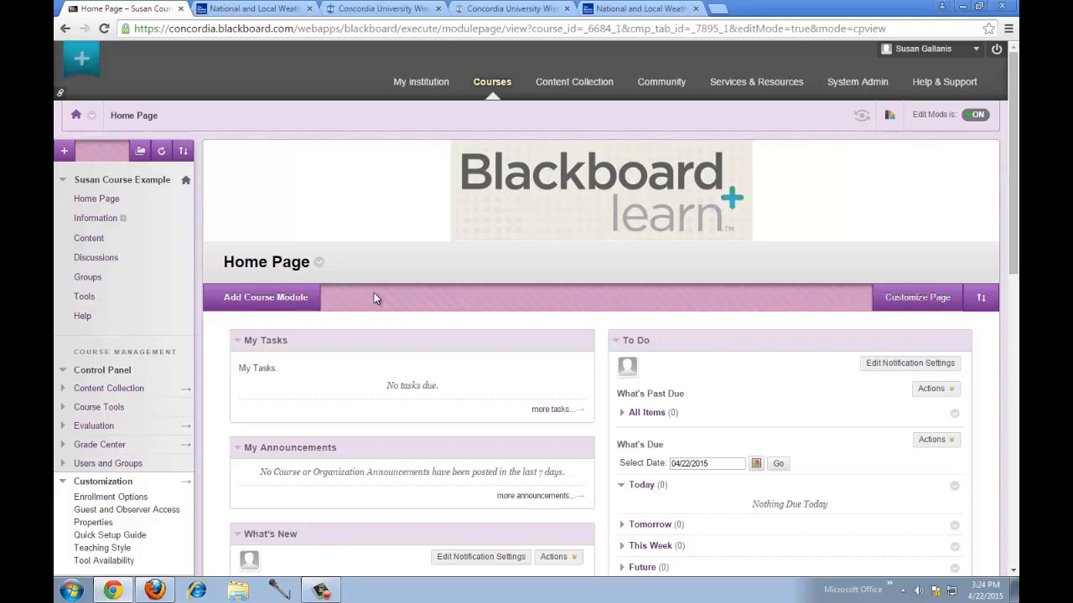
scroll(374, 295, down, 2)
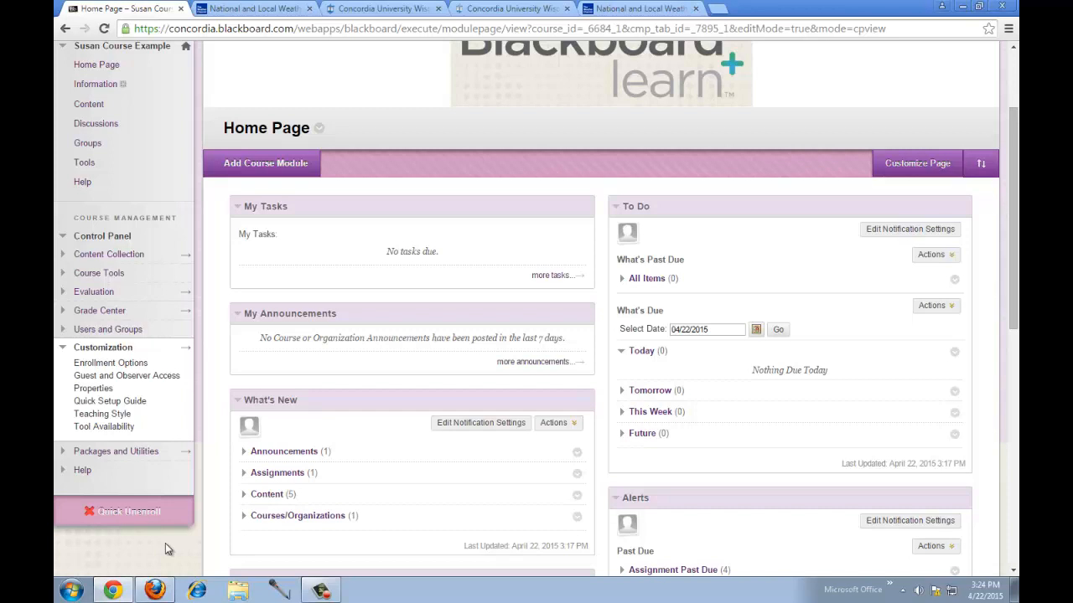
click(100, 311)
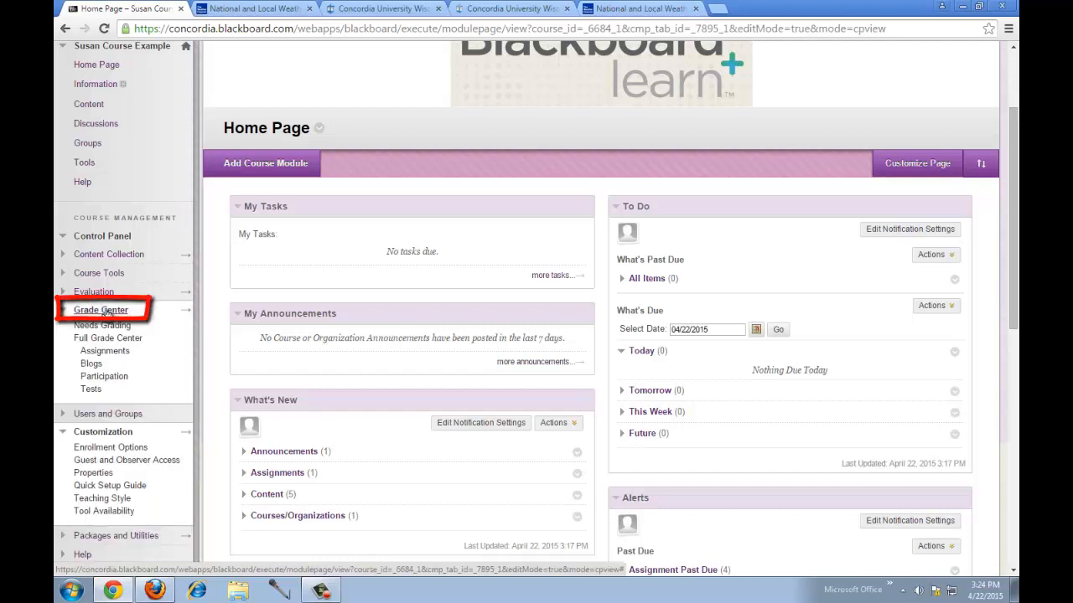
click(118, 339)
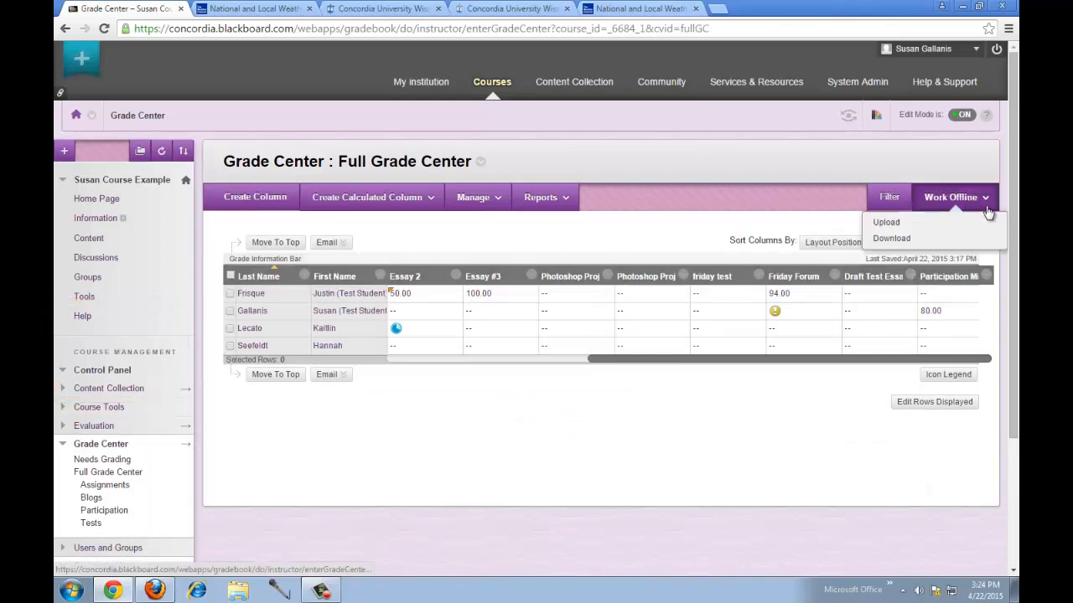
- Choose Download from the Work Offline menu to export the Full Grade Center
mouse_move(982, 203)
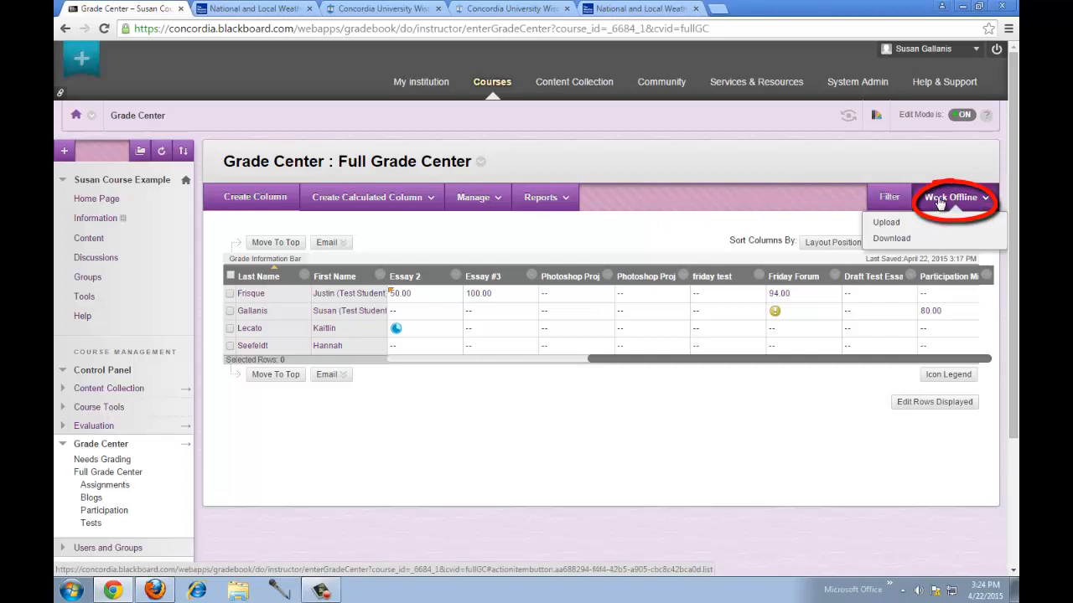
click(893, 239)
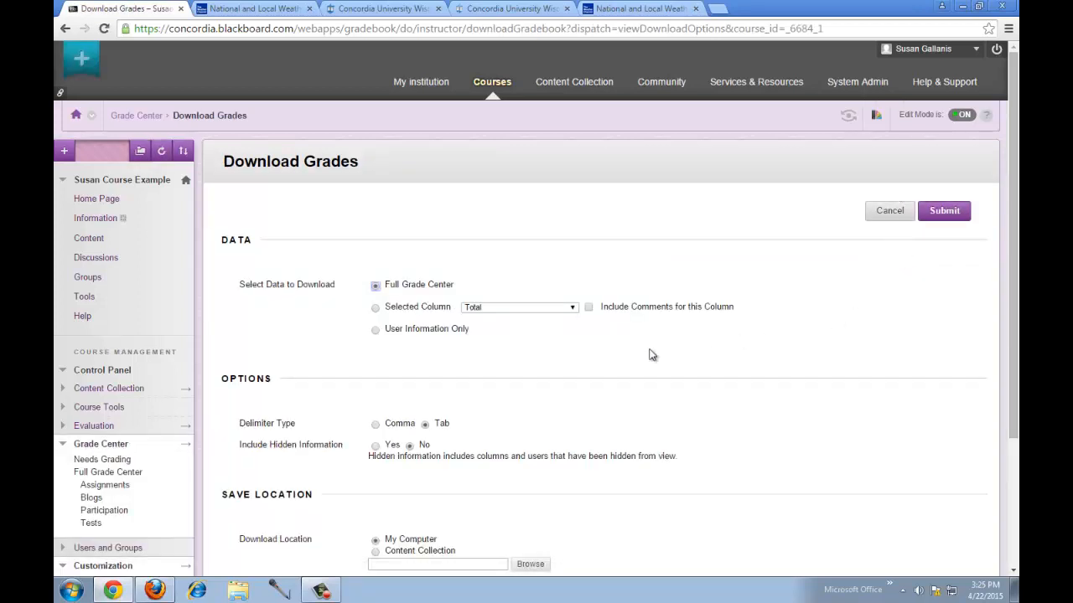
- Switch the delimiter to Comma, keep Full Grade Center and My Computer, and submit
drag(1009, 222, 1005, 280)
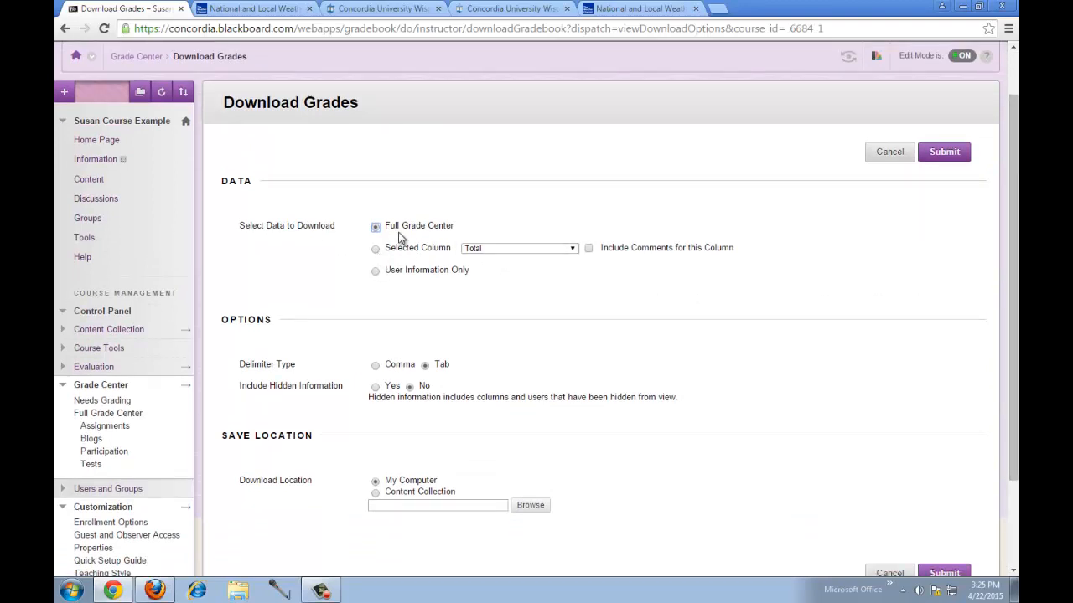
scroll(406, 233, down, 1)
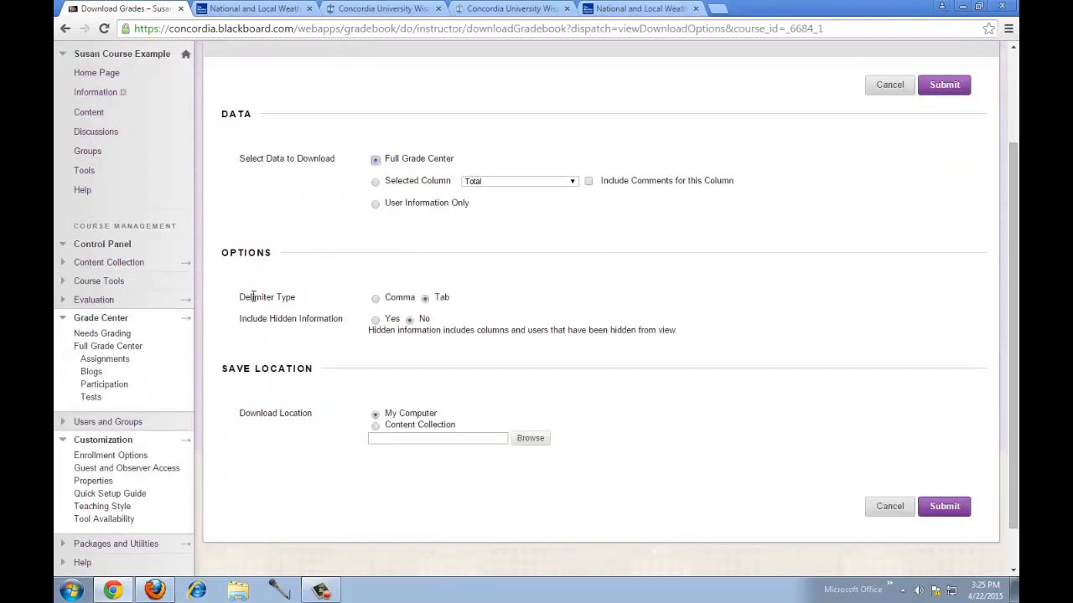
click(376, 299)
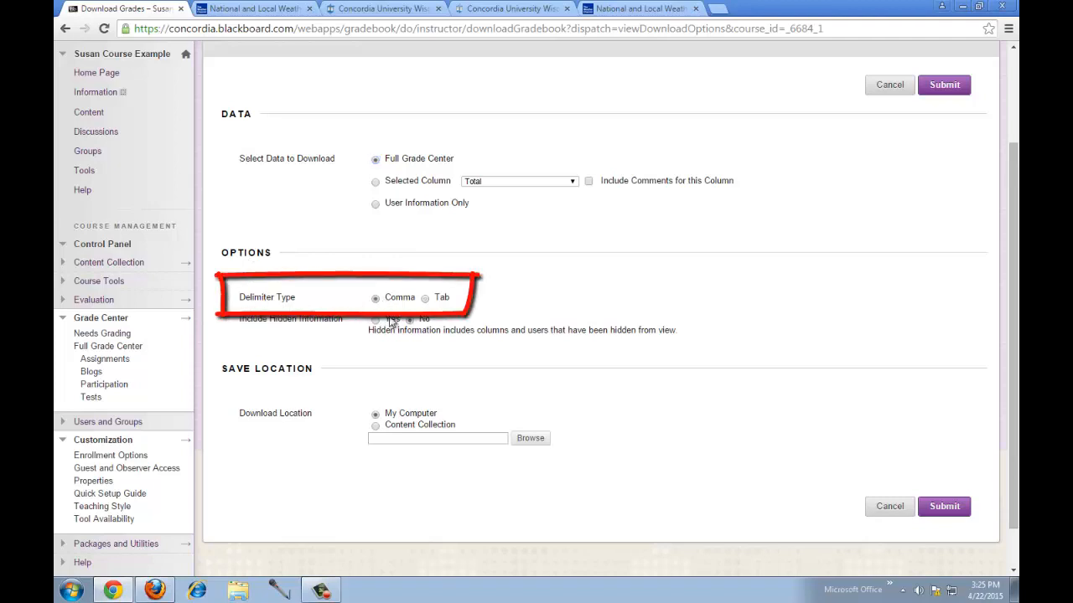
scroll(653, 444, down, 1)
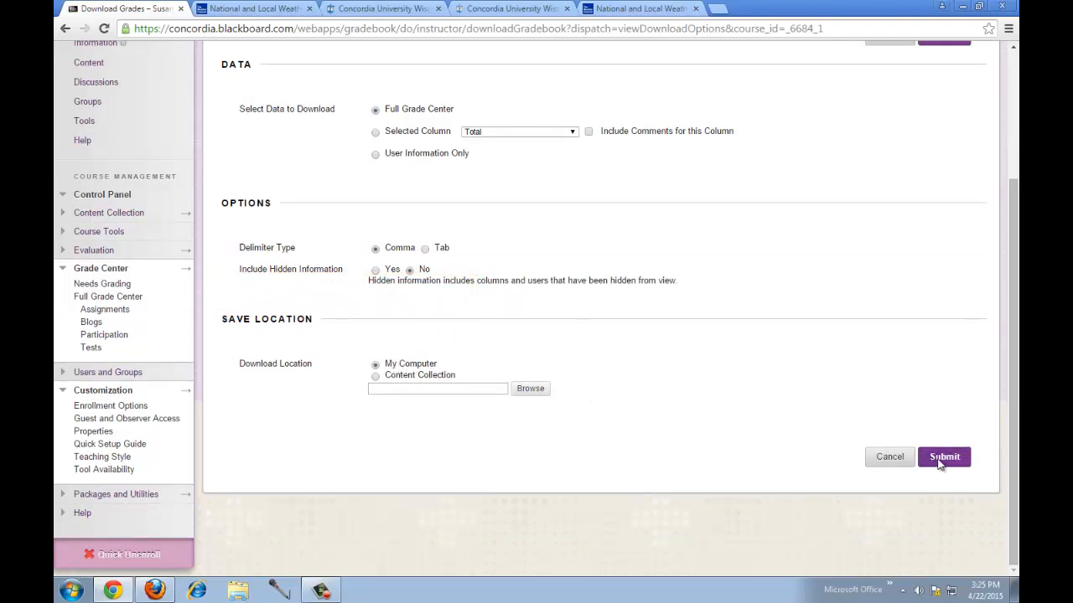
click(939, 462)
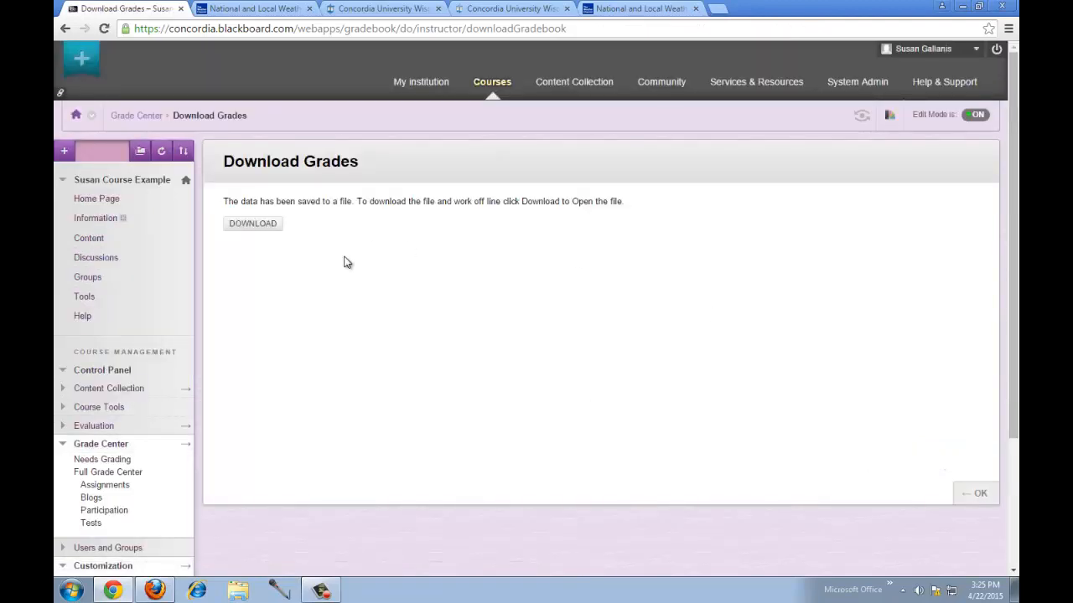
- Download the saved grade CSV, open it in Excel, and narrow column C
click(265, 233)
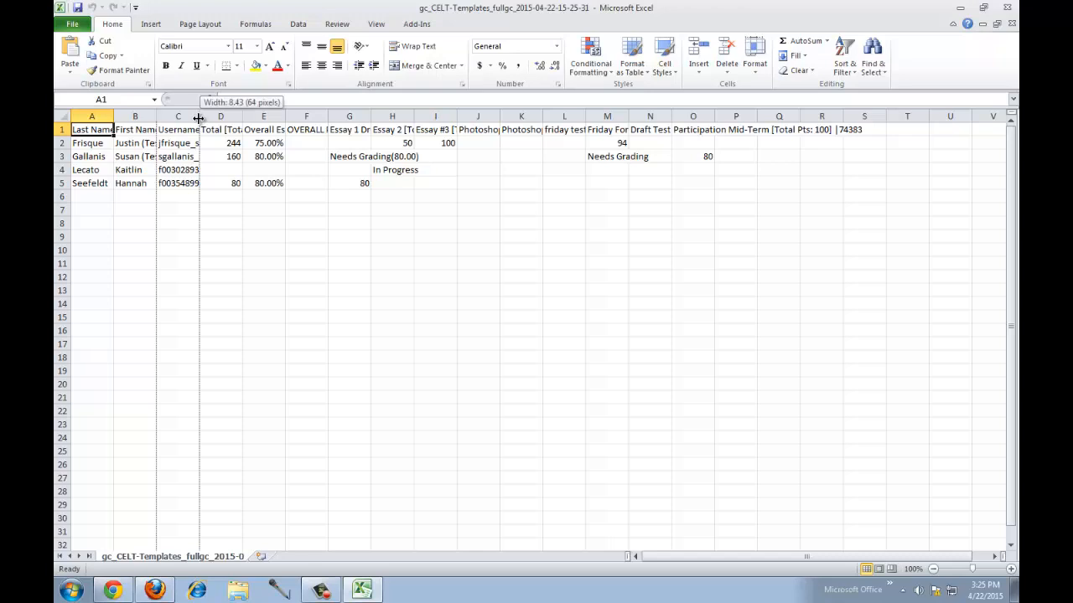
drag(196, 115, 174, 118)
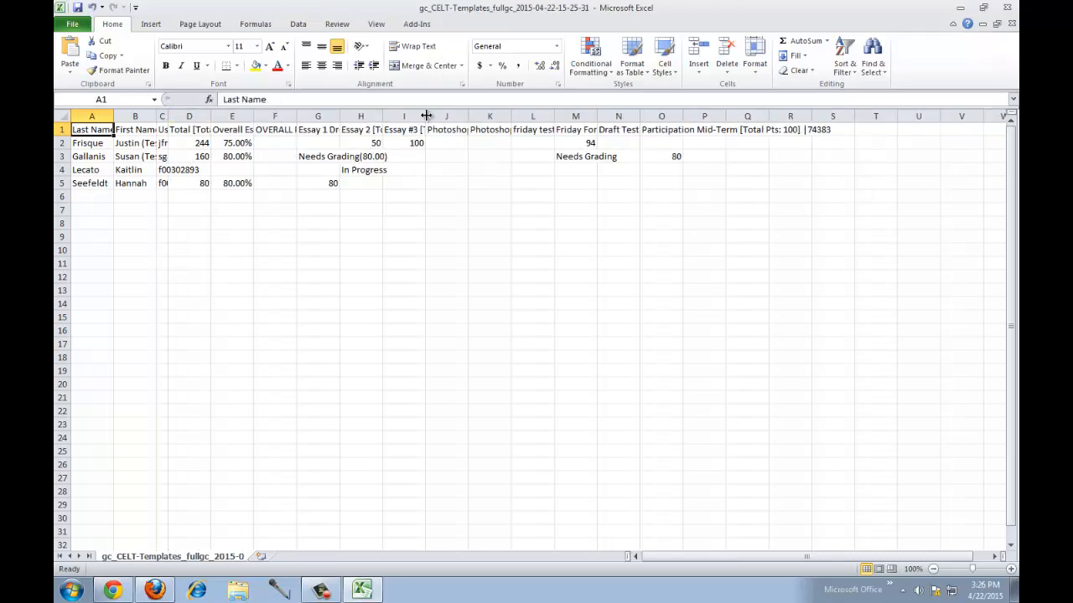
- Widen column I to reveal the Essay #3 heading, then close Excel
drag(426, 115, 438, 115)
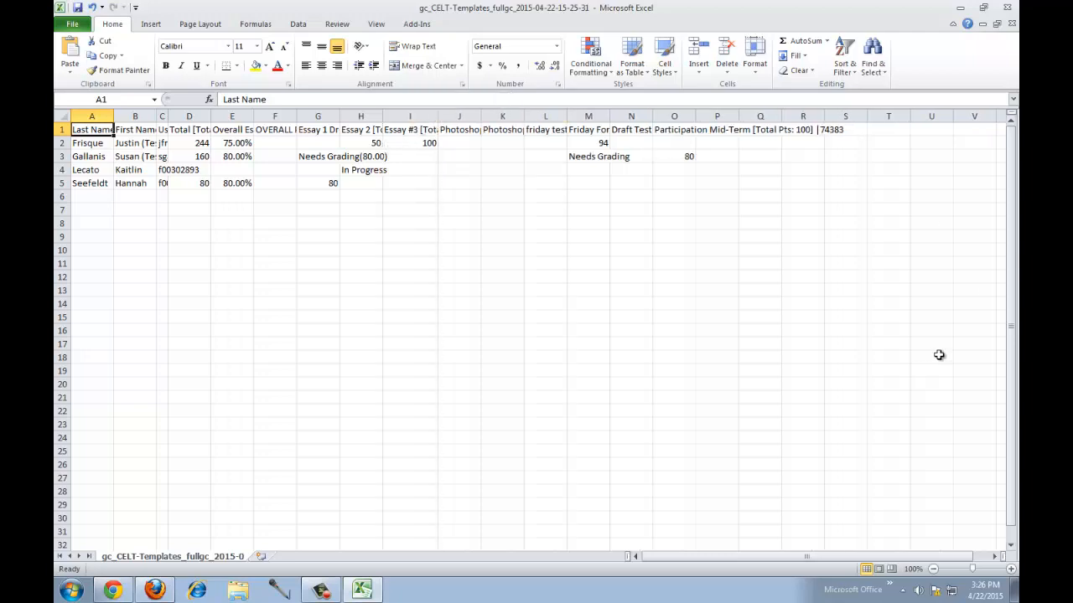
click(1011, 10)
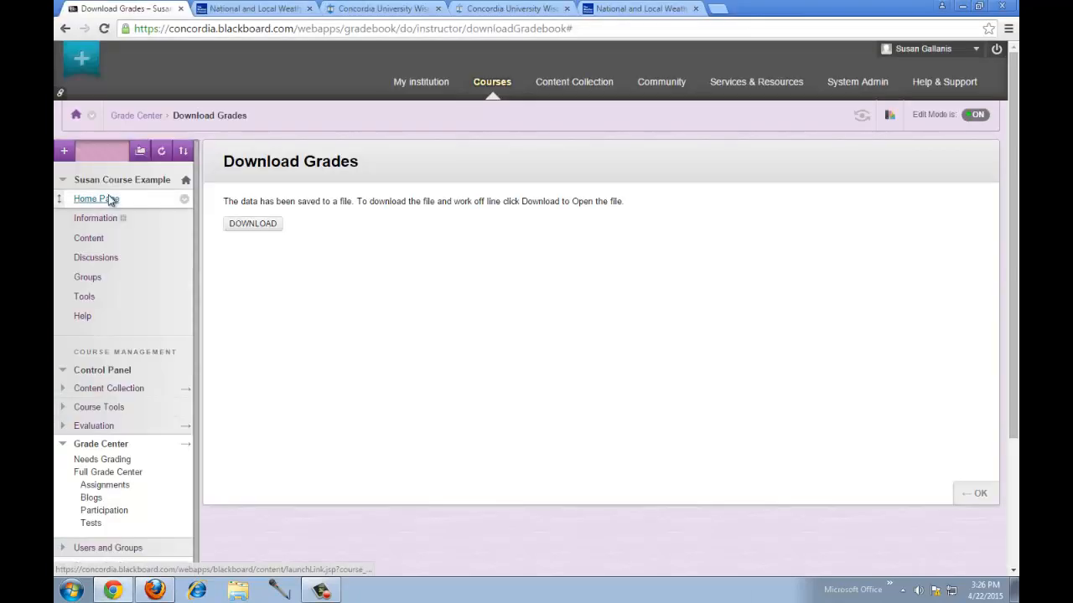